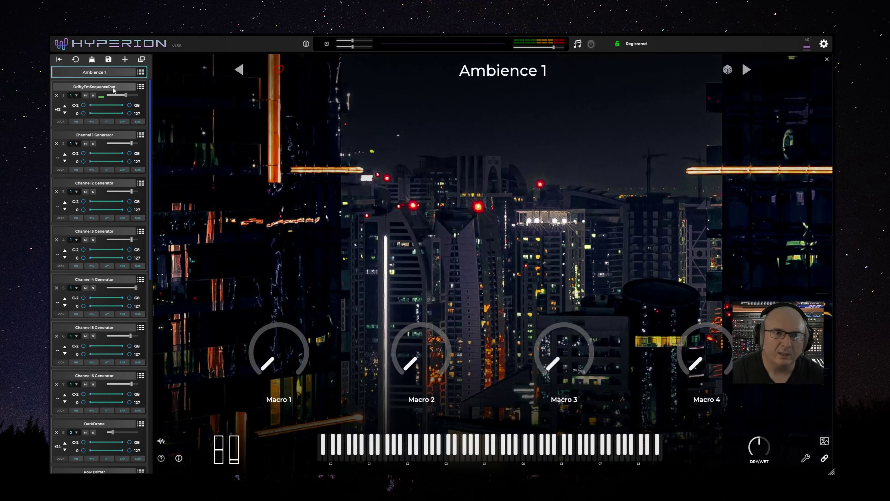
Look through the DriftyFmSequencePad, channel generator and DarkDrone layers, and return to the Ambience 1 overview.
left_click(119, 86)
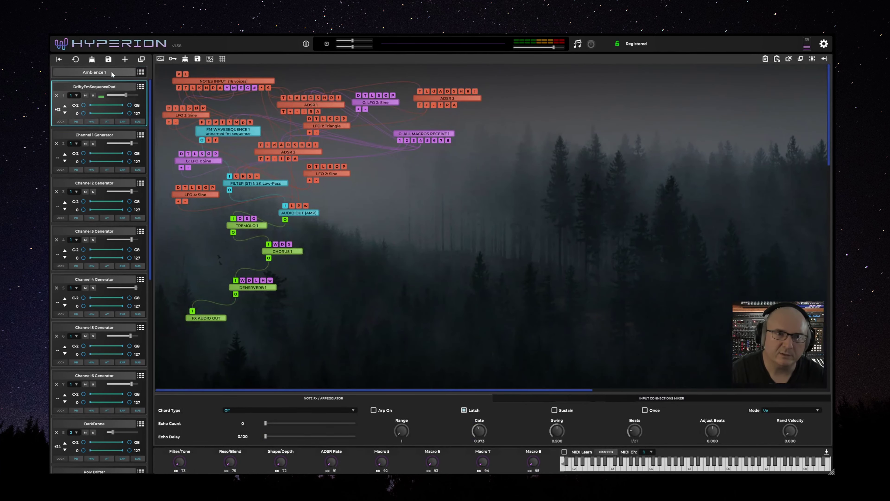
left_click(101, 182)
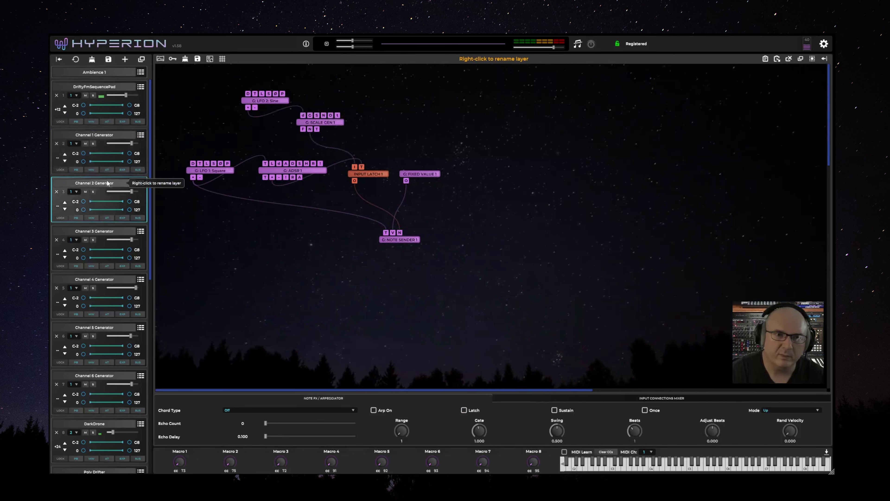
left_click(101, 230)
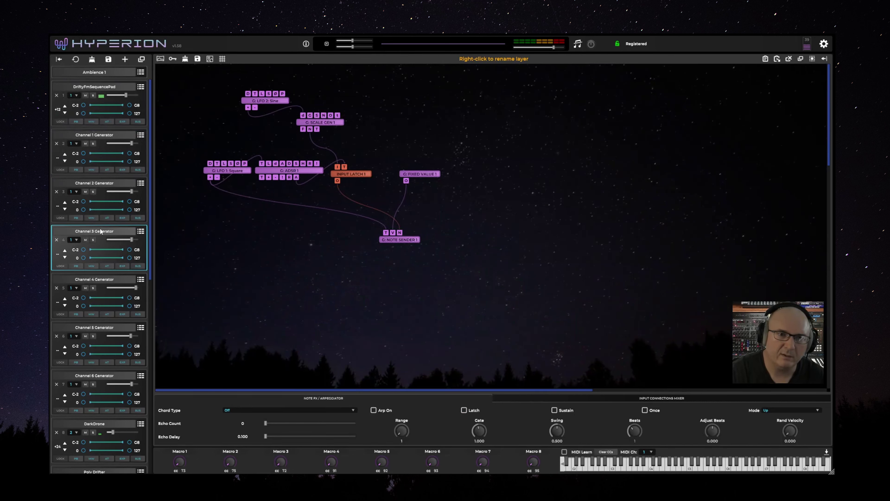
left_click(92, 277)
left_click(96, 328)
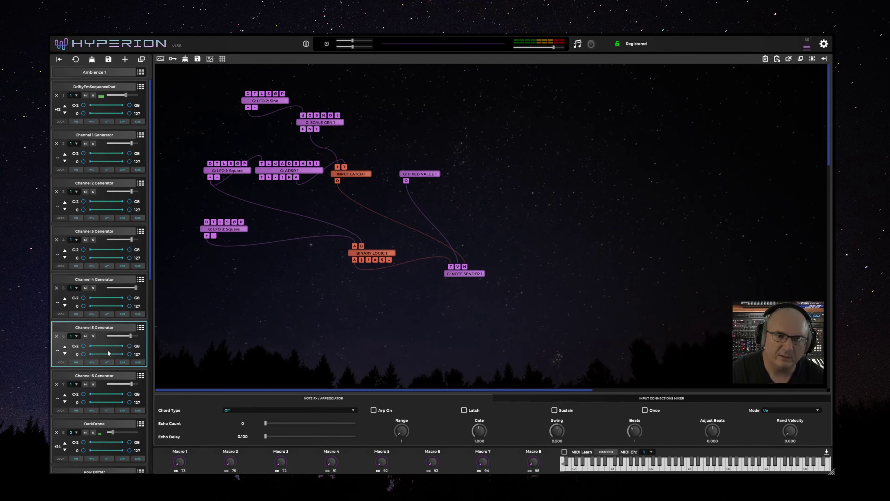
left_click(103, 376)
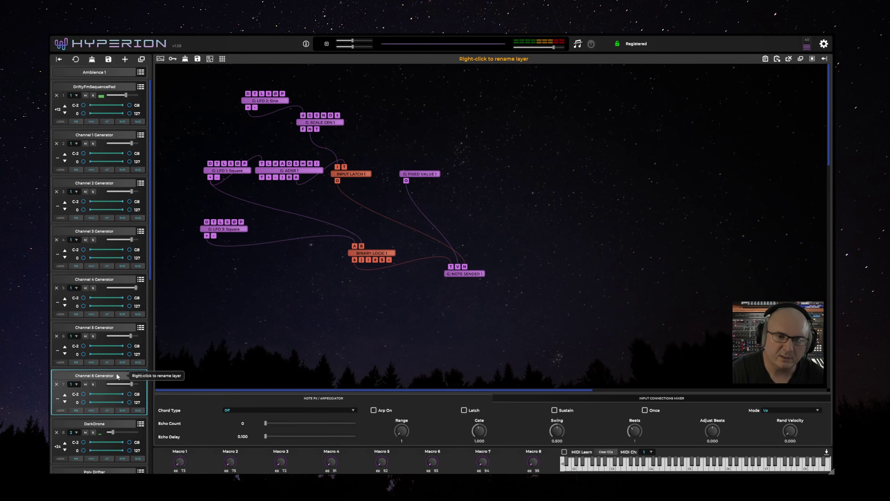
left_click(113, 419)
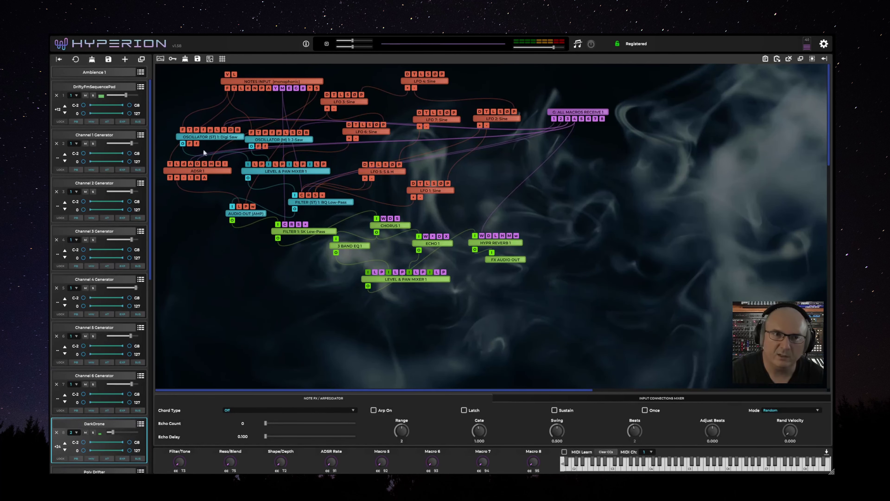
left_click(111, 71)
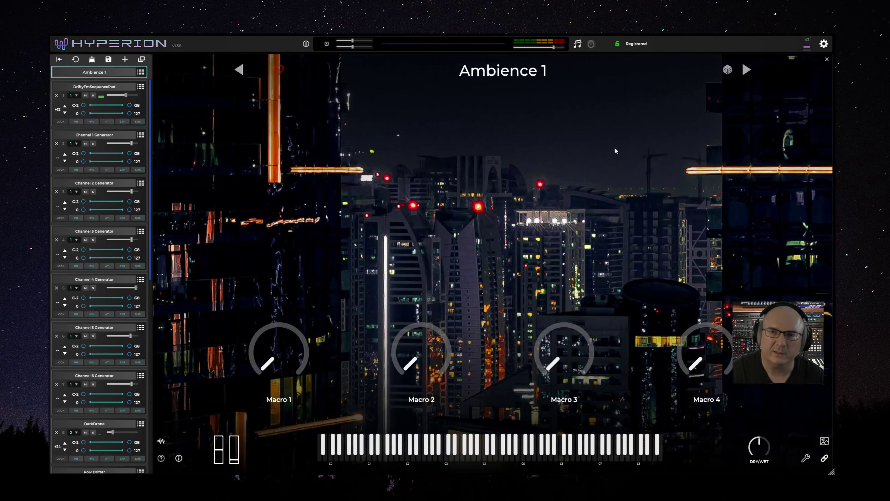
Play the Ambience 1 patch to hear its generated sound, and stop it.
left_click(591, 44)
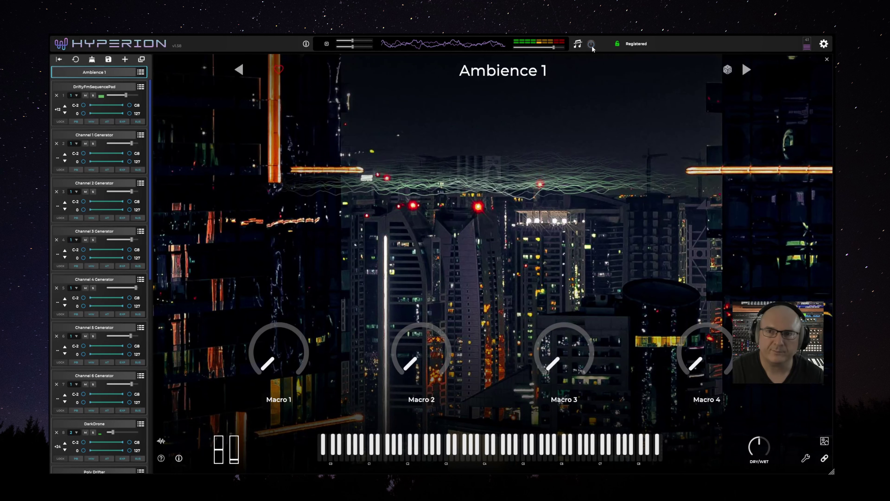
left_click(592, 45)
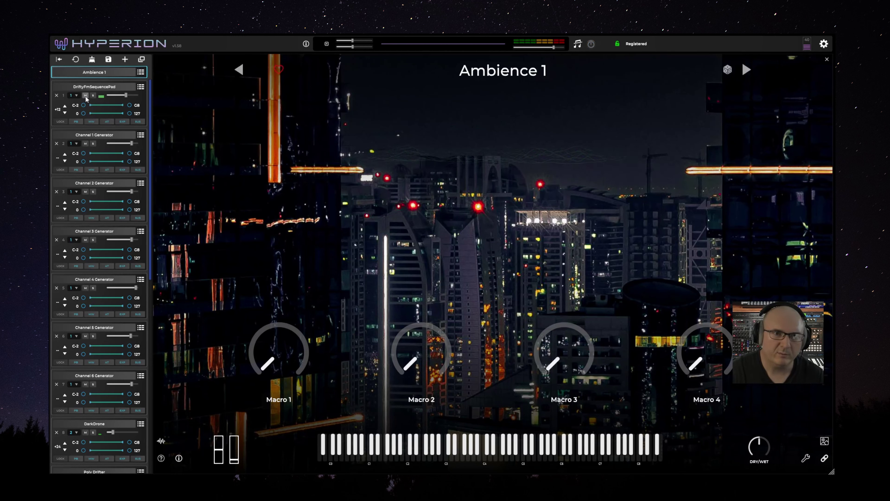
Mute the Vocal Samples, PolyEchos, WateryBackdrop and Street Rain layers.
scroll(115, 238, "down", 3)
scroll(114, 237, "down", 7)
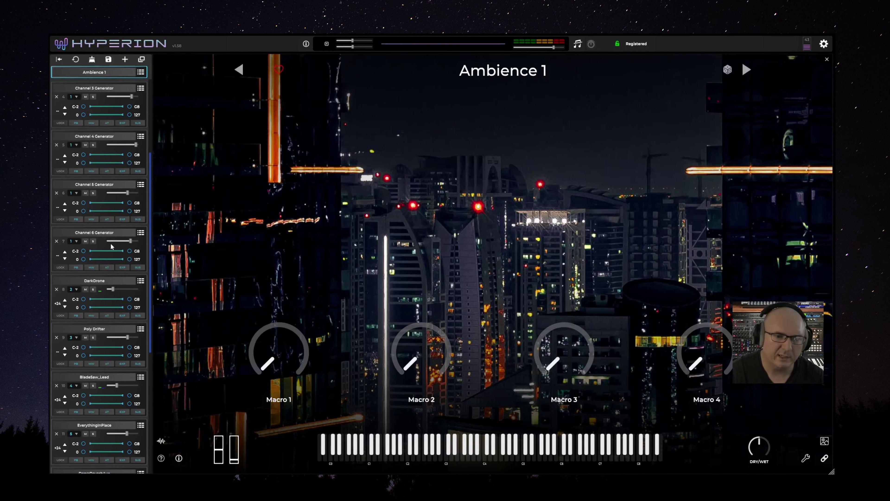
scroll(132, 381, "down", 1)
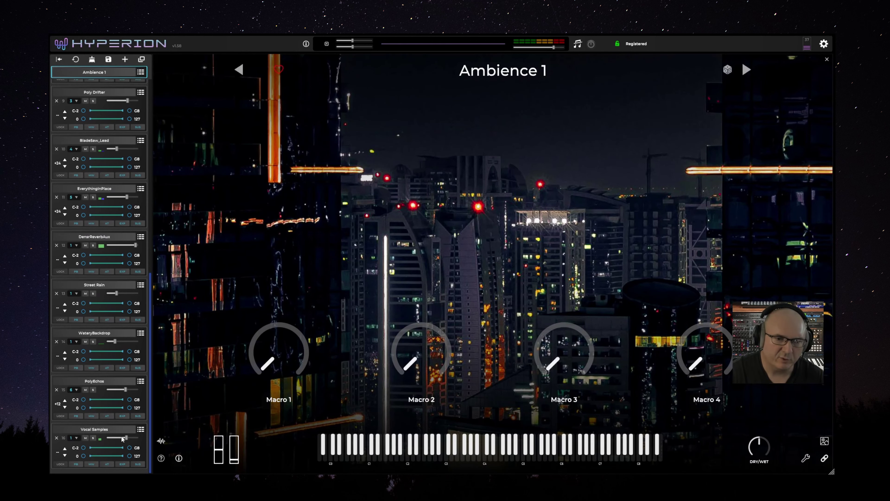
left_click(85, 438)
left_click(86, 389)
left_click(85, 341)
left_click(85, 293)
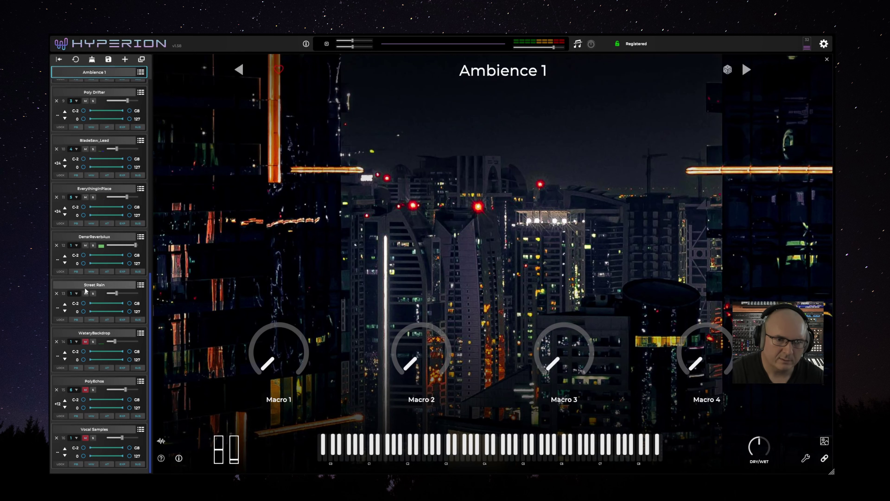
Mute the reverb aux, EverythingInPlace, BladeSaw_Lead and Poly Drifter layers.
left_click(85, 245)
left_click(86, 197)
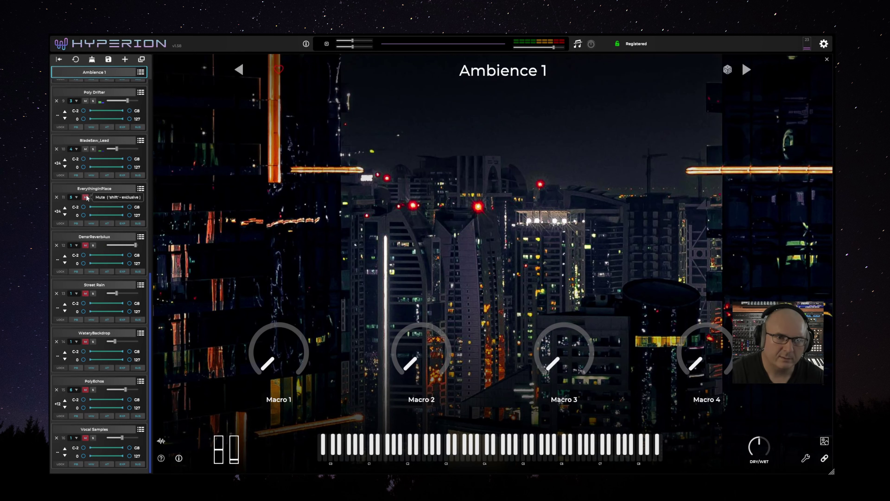
left_click(86, 150)
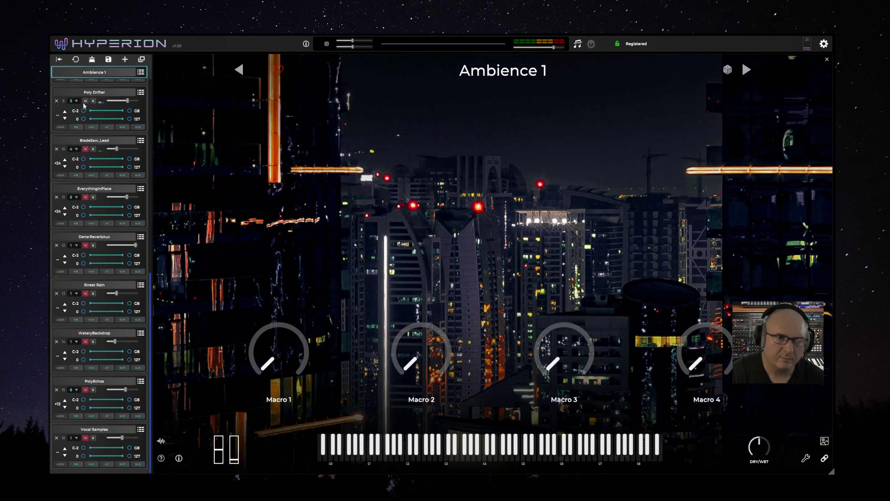
left_click(85, 101)
Mute the DarkDrone and DriftyFmSequencePad layers.
left_click_drag(151, 349, 157, 199)
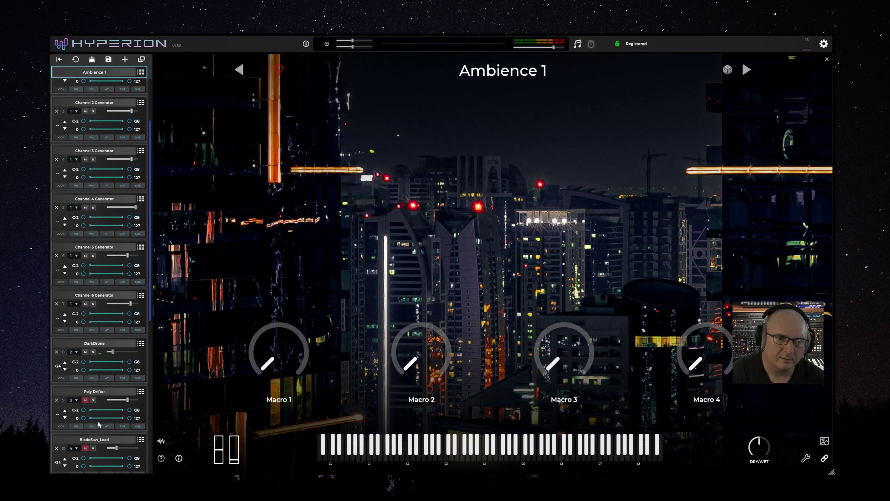
left_click(86, 351)
scroll(152, 226, "up", 3)
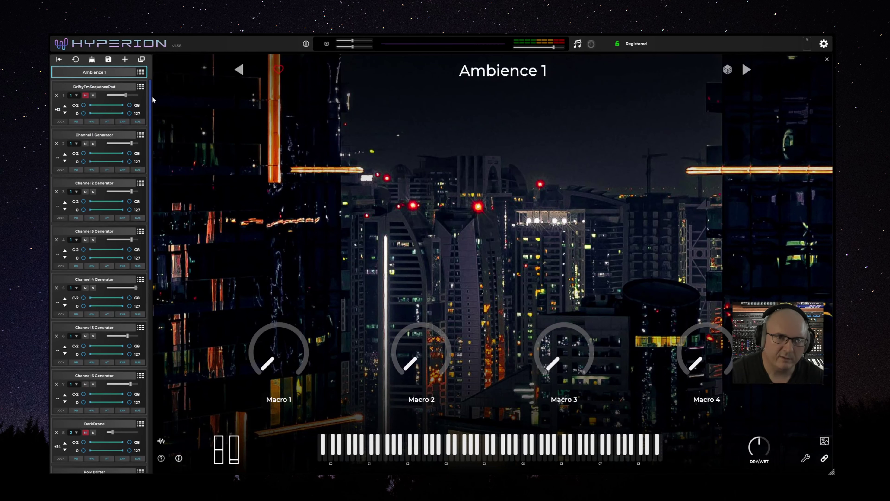
mouse_move(150, 105)
left_mouse_down()
mouse_move(154, 384)
mouse_move(159, 94)
left_mouse_up()
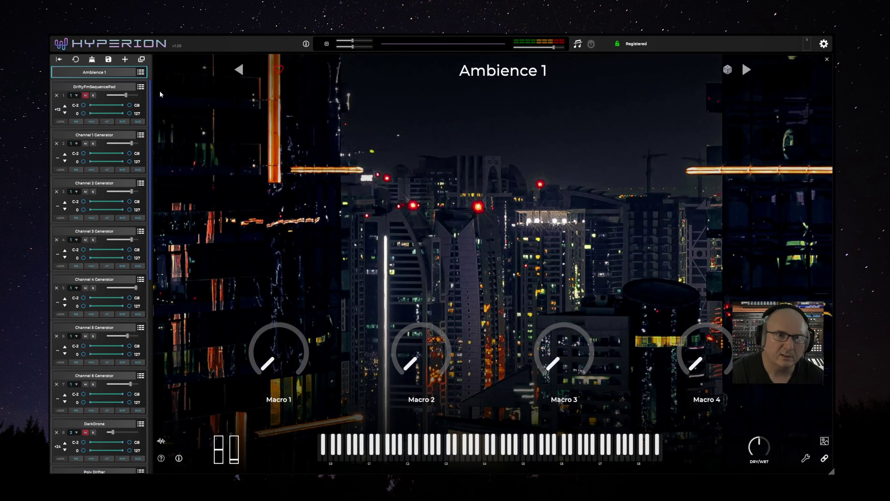
Compare the module patches of the Channel 1, 2 and 3 Generator layers, and return to Channel 1 Generator.
left_click(102, 138)
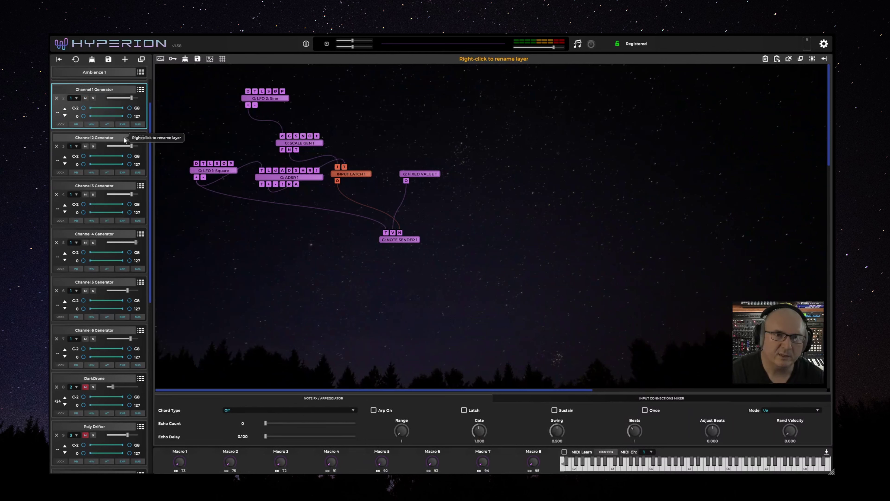
left_click(115, 141)
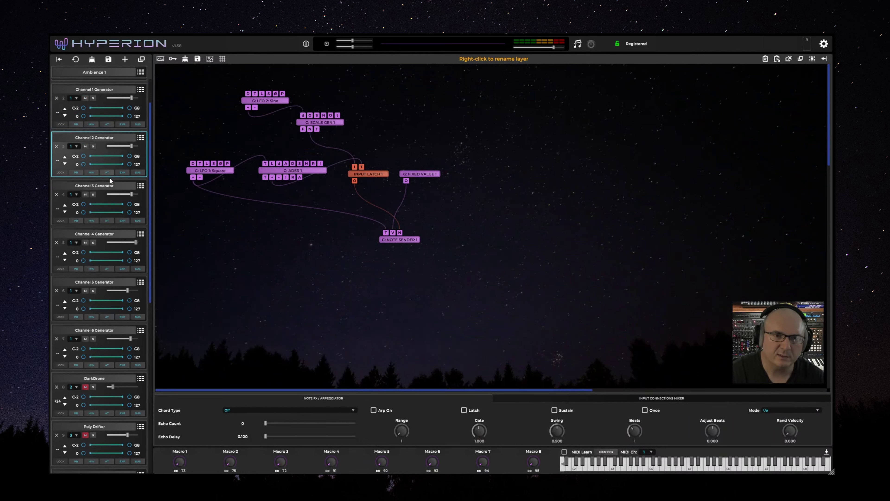
left_click(106, 187)
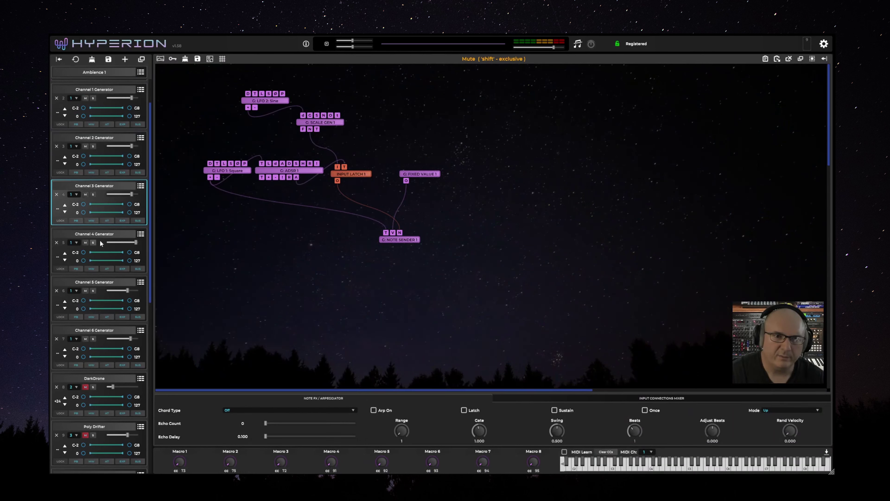
left_click(114, 108)
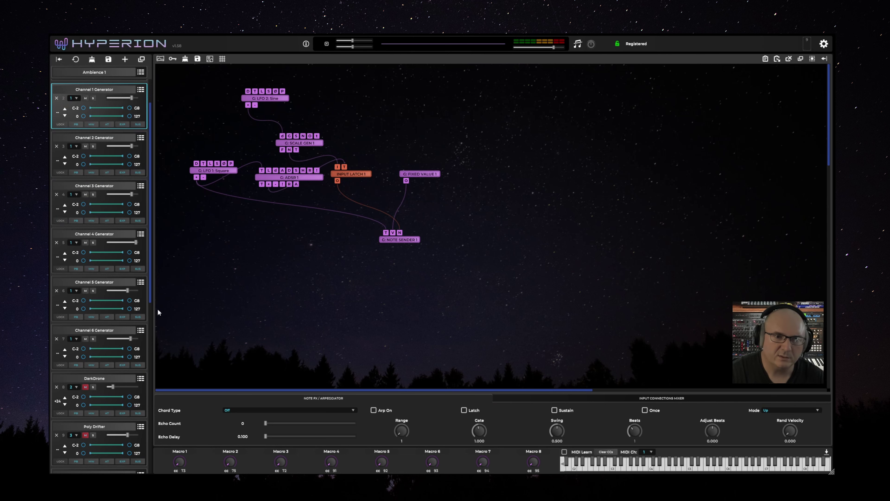
scroll(150, 306, "up", 2)
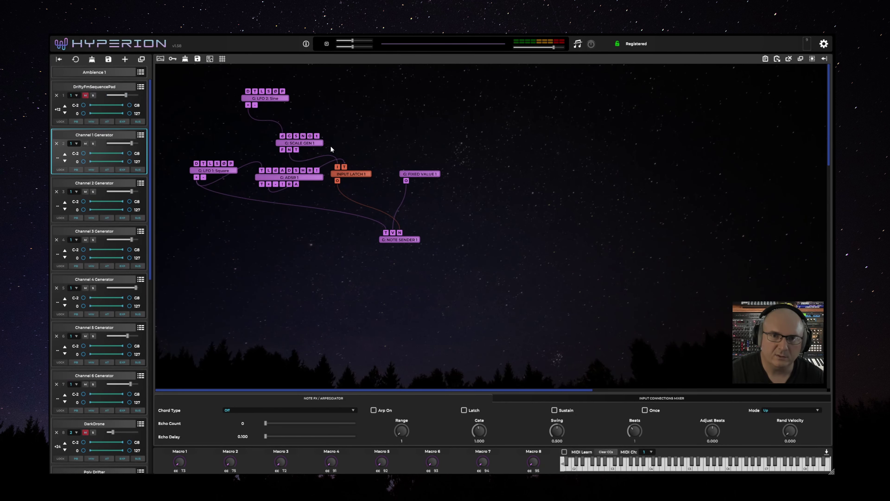
Show the settings of Scale Gen 1 and LFO 2 in Channel 1 Generator, and move Scale Gen 1 closer to LFO 2.
left_click(309, 144)
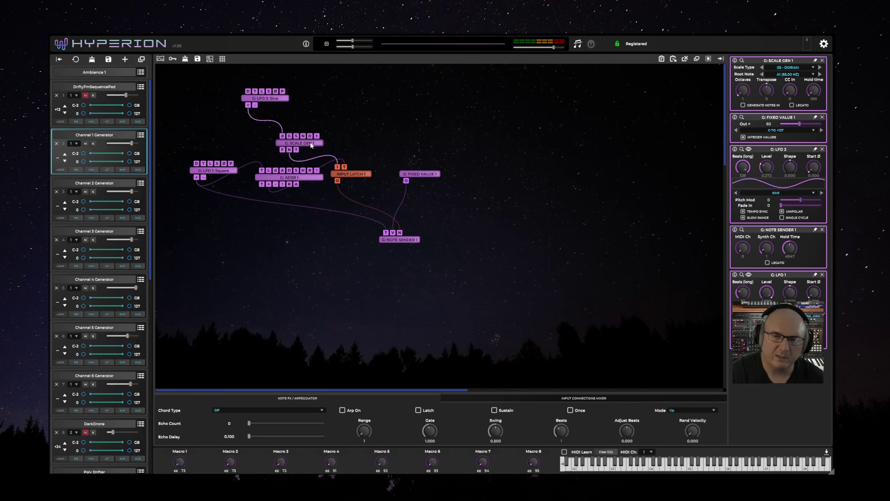
left_click_drag(310, 142, 320, 125)
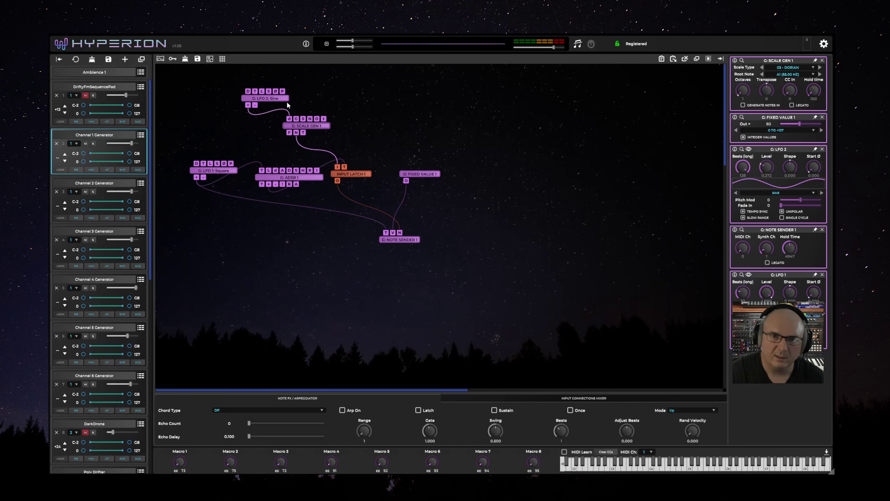
left_click(275, 100)
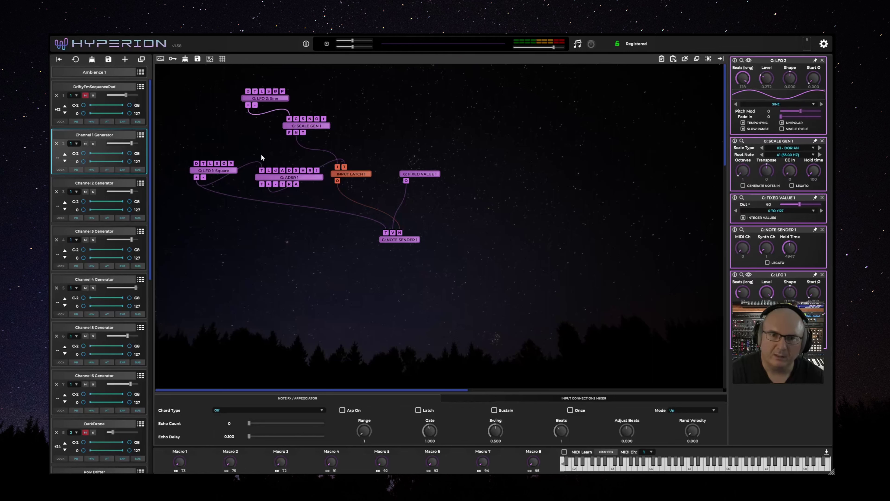
Show the settings of LFO 1 and ADSR 1, and shift ADSR 1 closer to LFO 1.
left_click(216, 170)
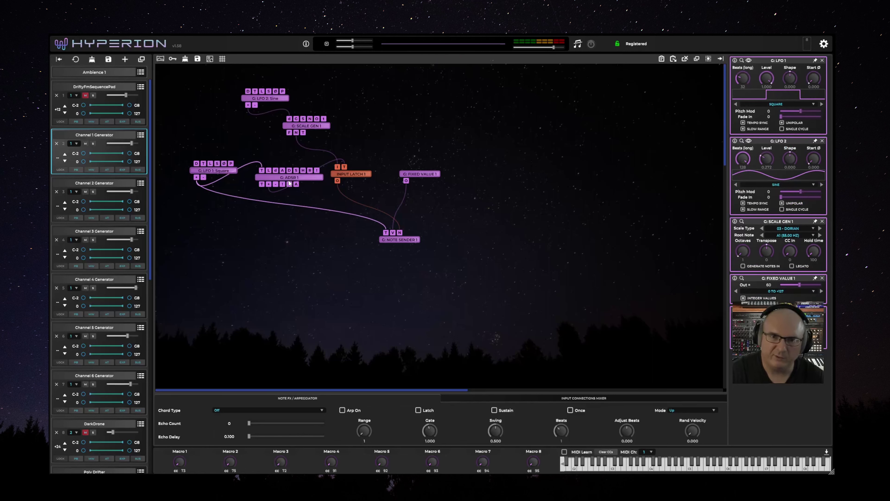
left_click_drag(290, 178, 280, 178)
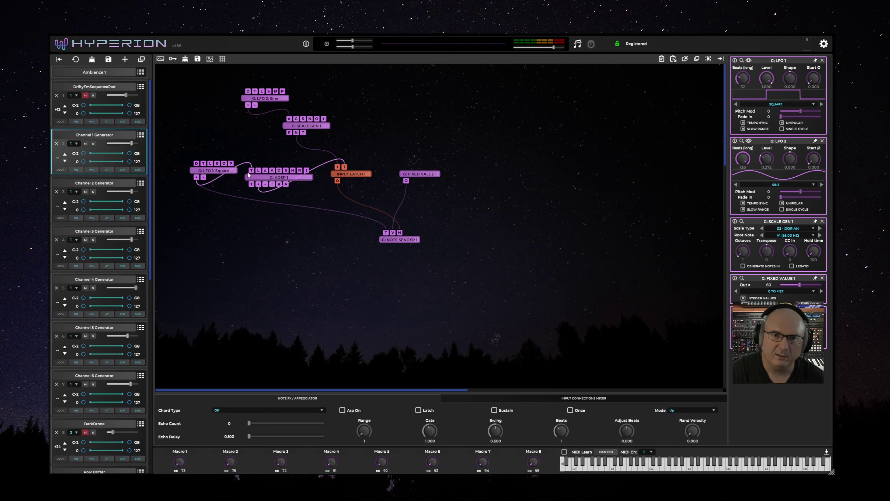
double_click(273, 179)
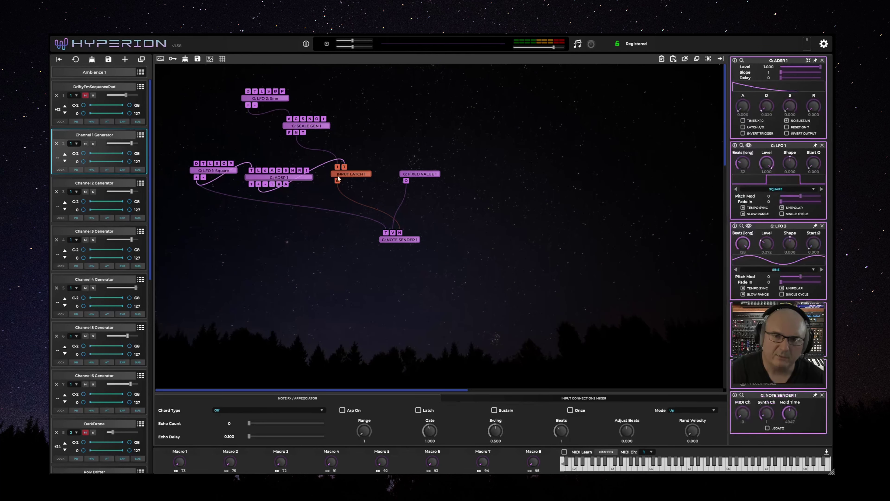
Examine the settings and connections of Input Latch 1, Note Sender 1 and LFO 1 in Channel 1 Generator.
double_click(342, 175)
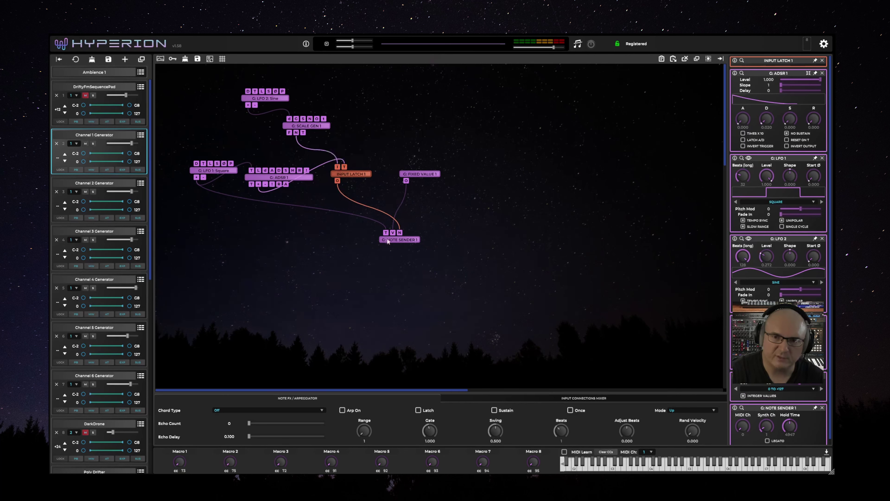
double_click(402, 241)
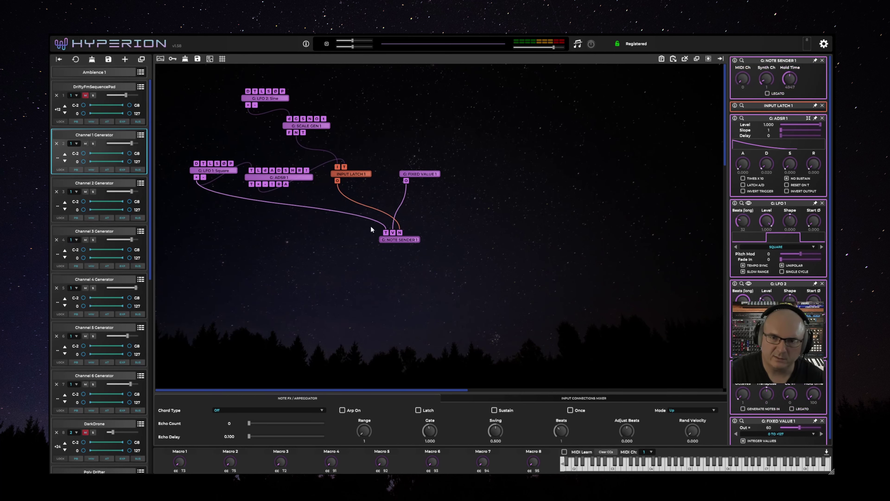
double_click(229, 171)
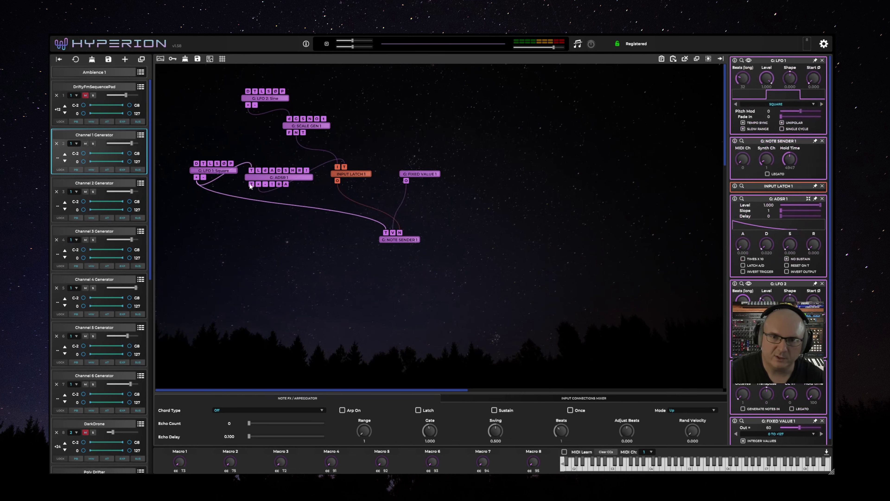
double_click(385, 241)
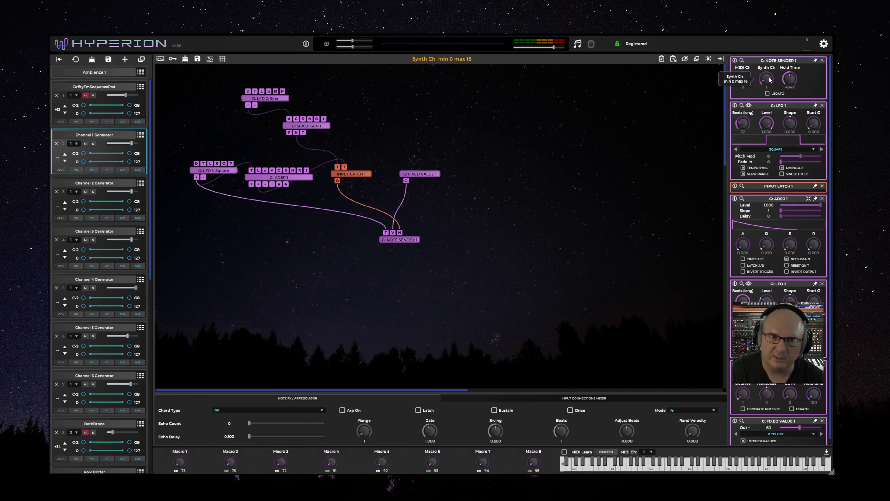
Open the Channel 2 Generator layer and examine the settings of its LFO 1 and Scale Gen 1.
left_click(102, 184)
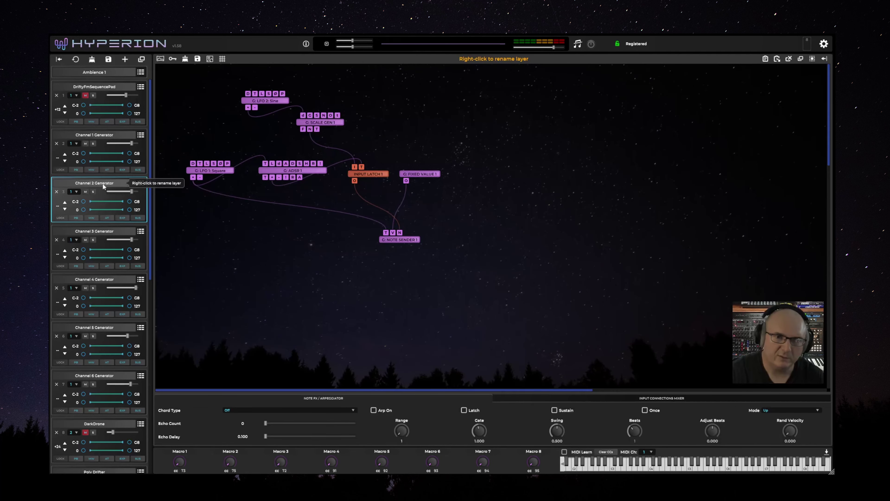
left_click(207, 171)
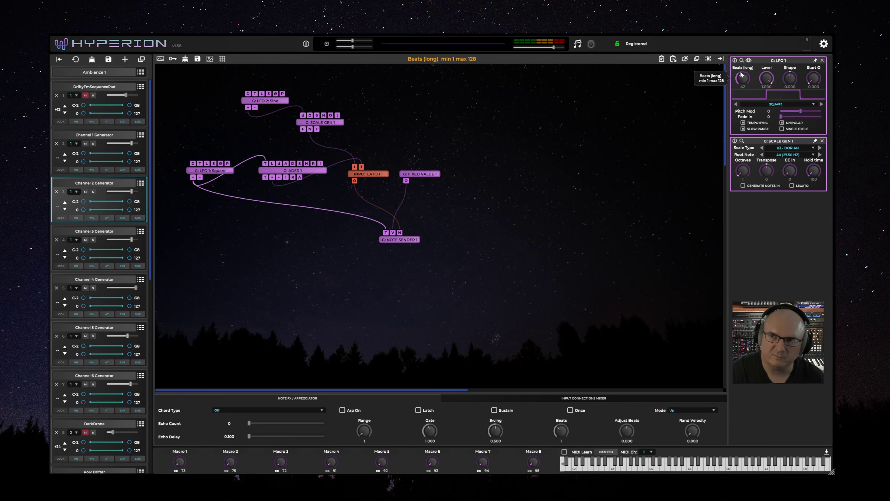
left_click(336, 126)
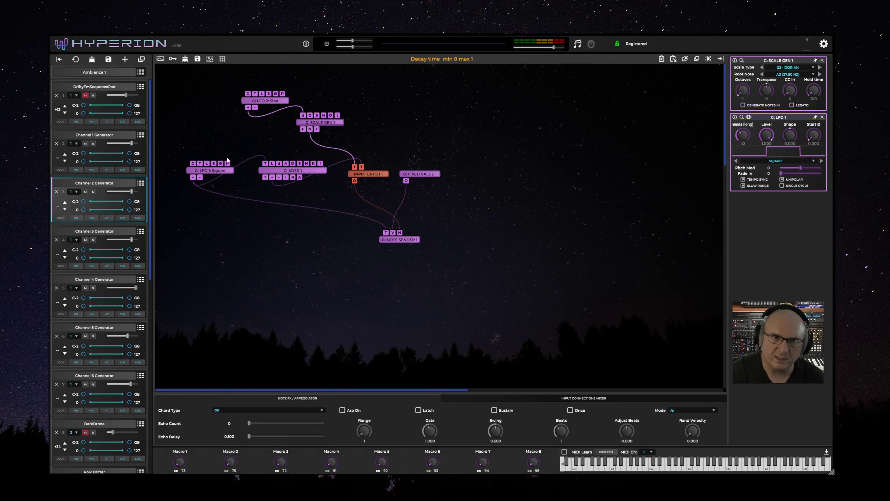
Compare Scale Gen 1 in Channel 1 Generator with the scale, LFO, latch and note sender settings in Channel 3 Generator.
left_click(102, 134)
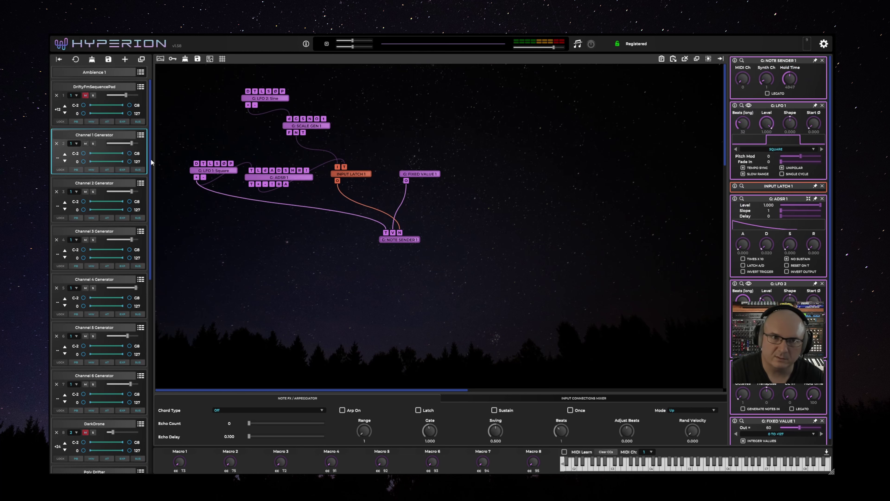
left_click(300, 130)
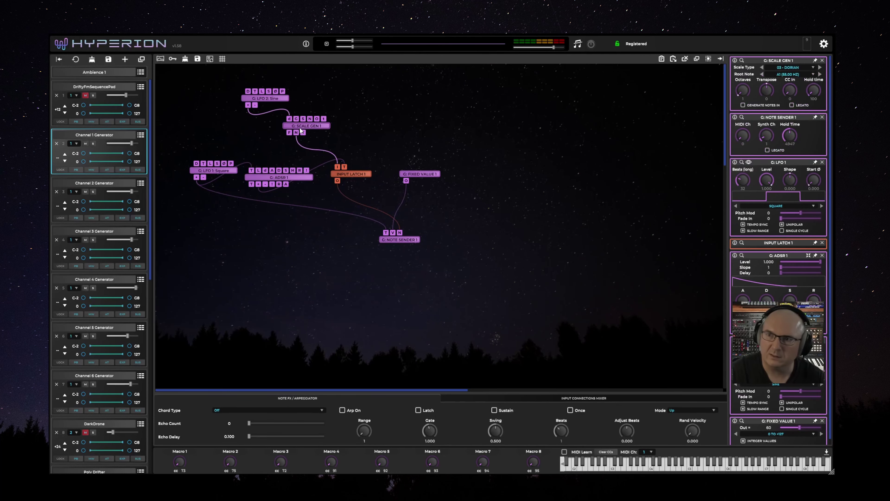
left_click(110, 232)
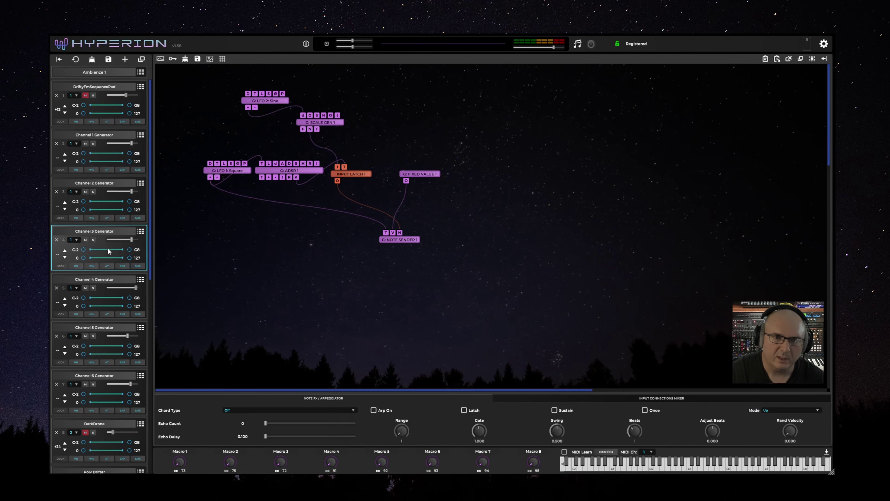
left_click(354, 174)
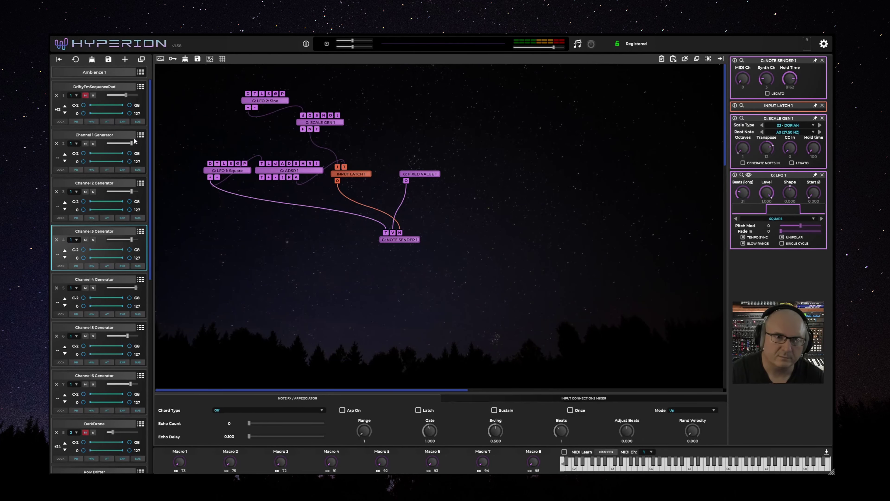
left_click(126, 137)
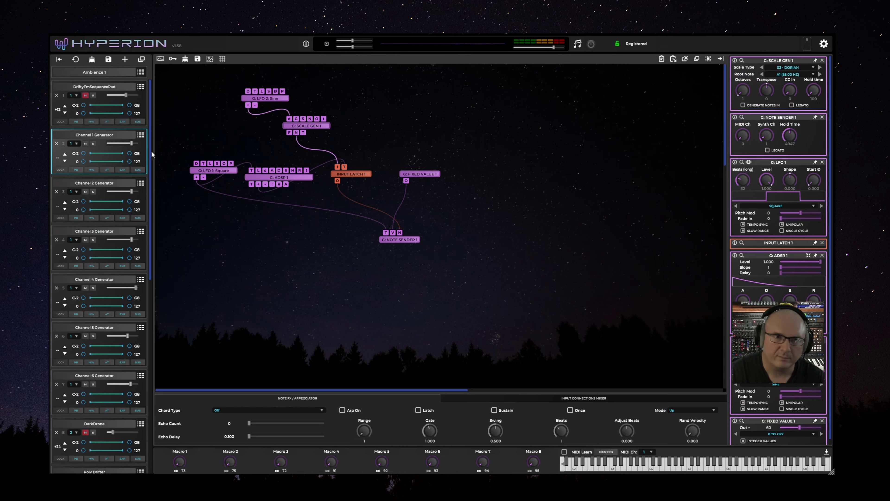
Unmute the DriftyFmSequencePad layer, adjust its volume while it sounds, and open its module patch.
left_click(85, 96)
left_click(129, 95)
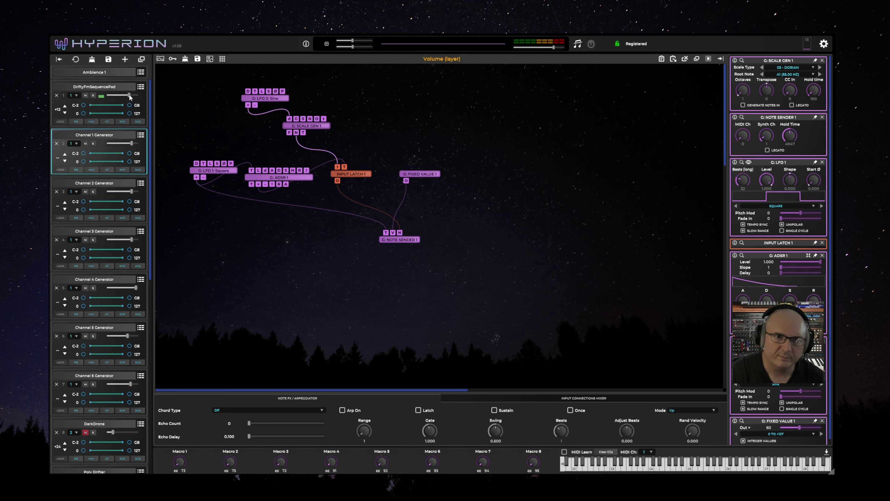
left_click(592, 44)
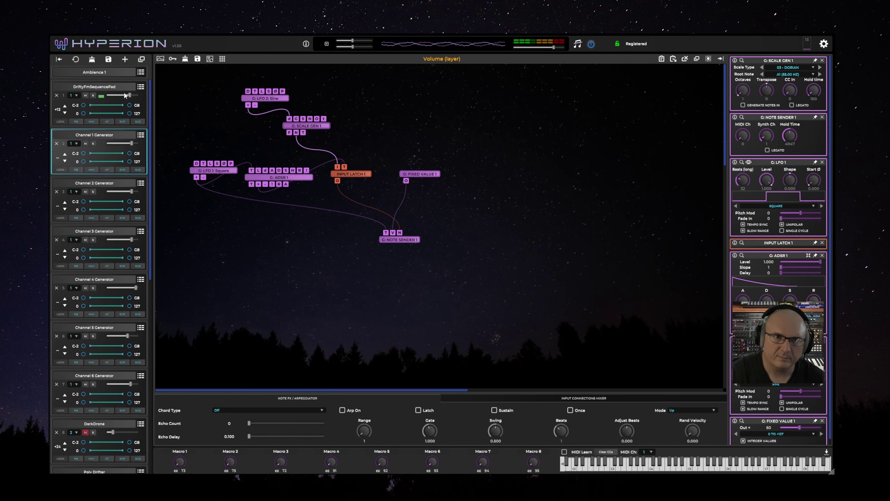
left_click_drag(125, 94, 124, 95)
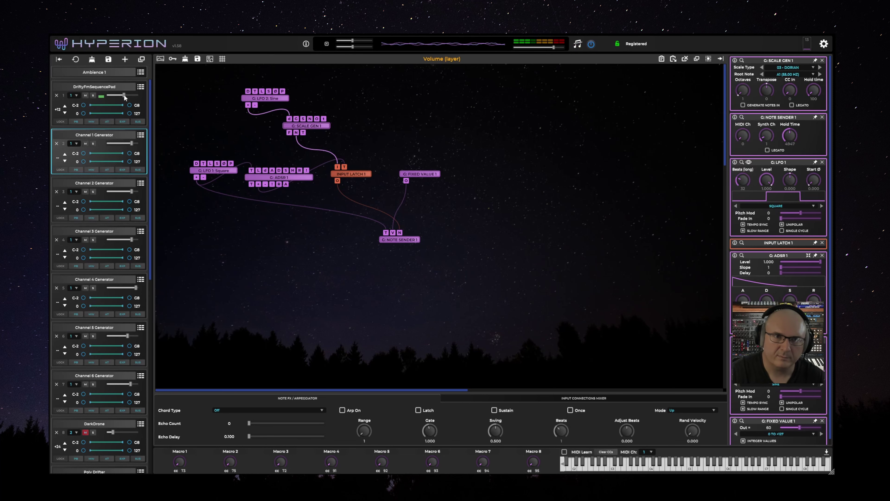
left_click(92, 87)
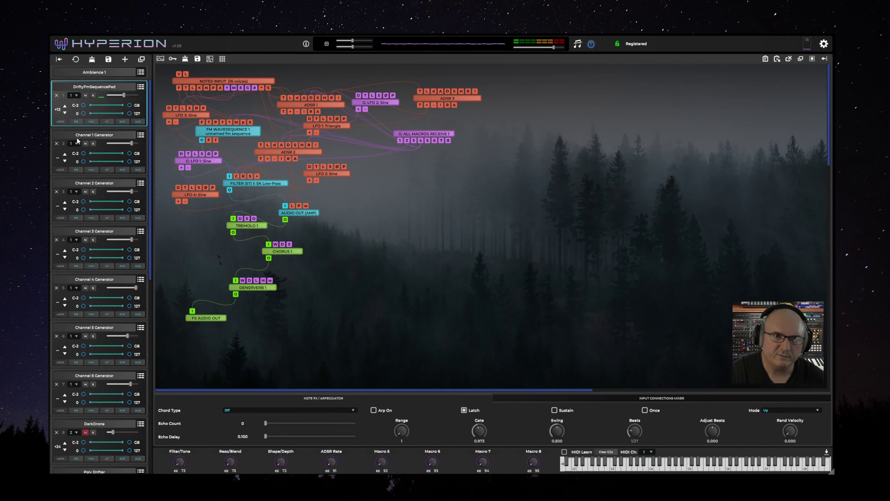
Examine LFO 2, Scale Gen 1, LFO 1 and Input Latch 1 in Channel 1 Generator, and open Channel 2 Generator.
left_click(105, 138)
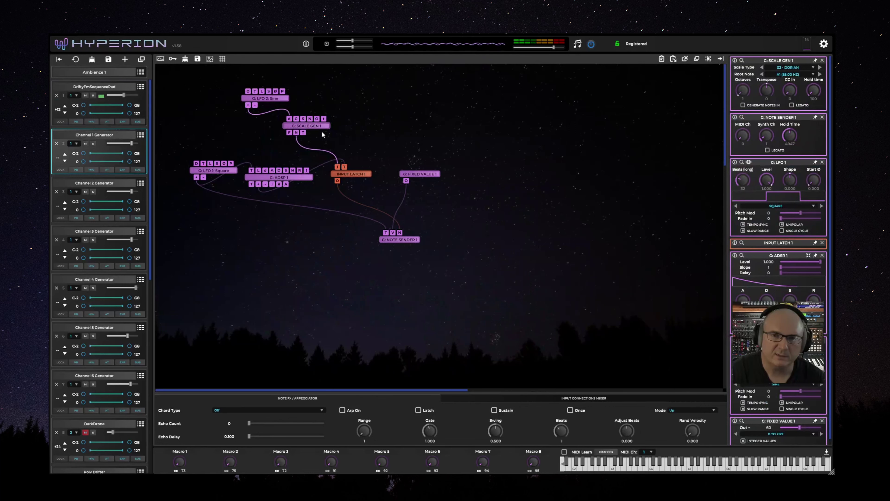
left_click(279, 98)
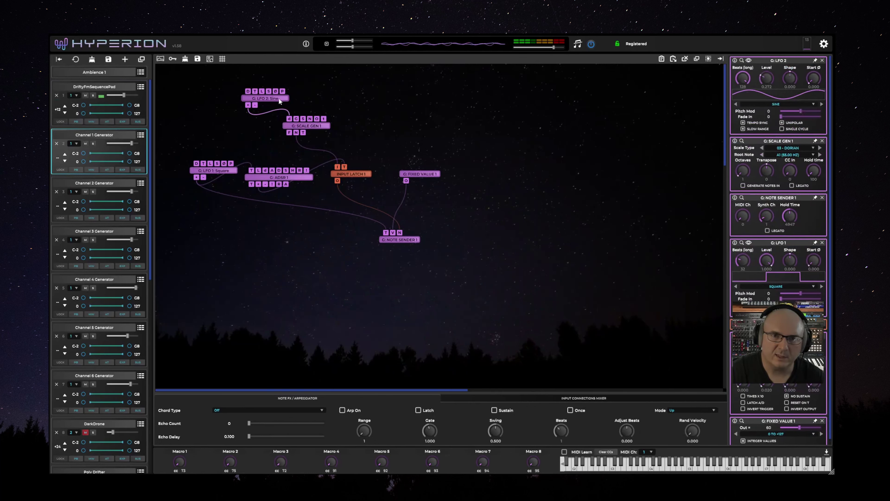
left_click(319, 125)
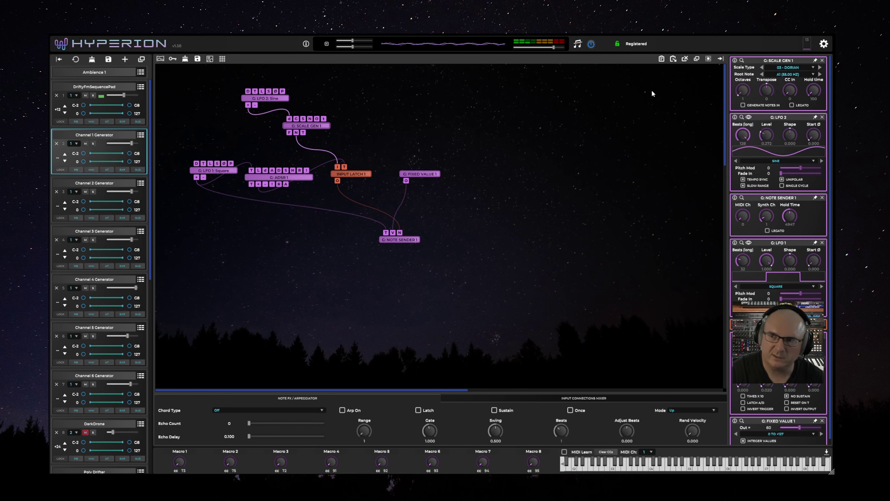
left_click(230, 172)
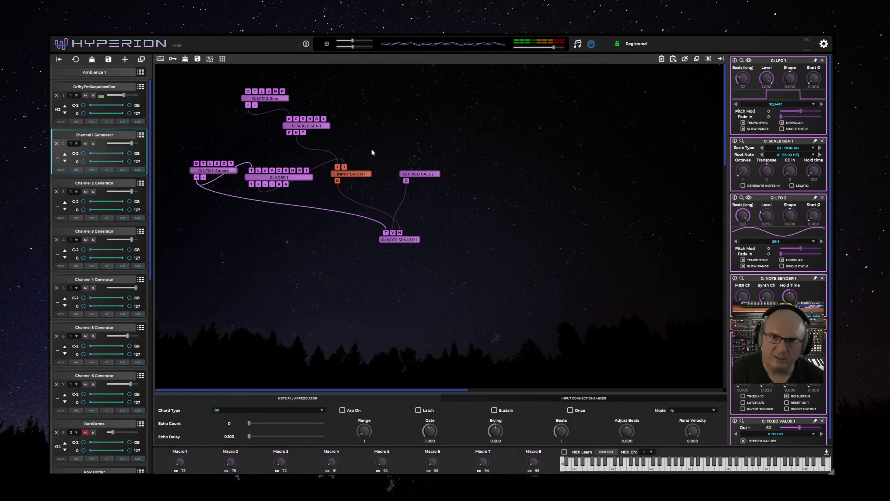
left_click(357, 173)
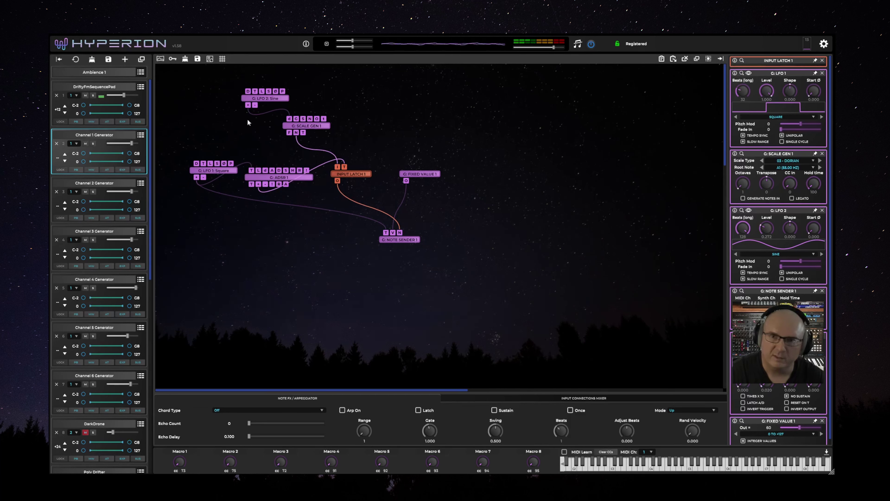
left_click(278, 99)
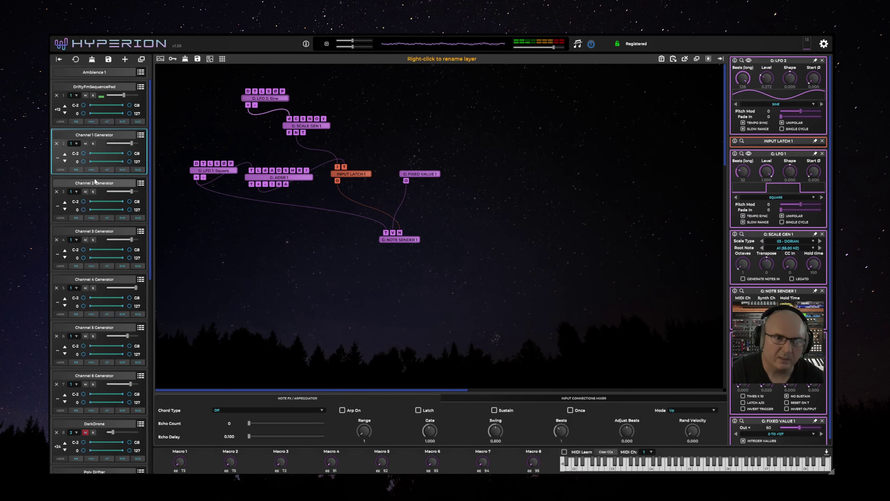
left_click(94, 182)
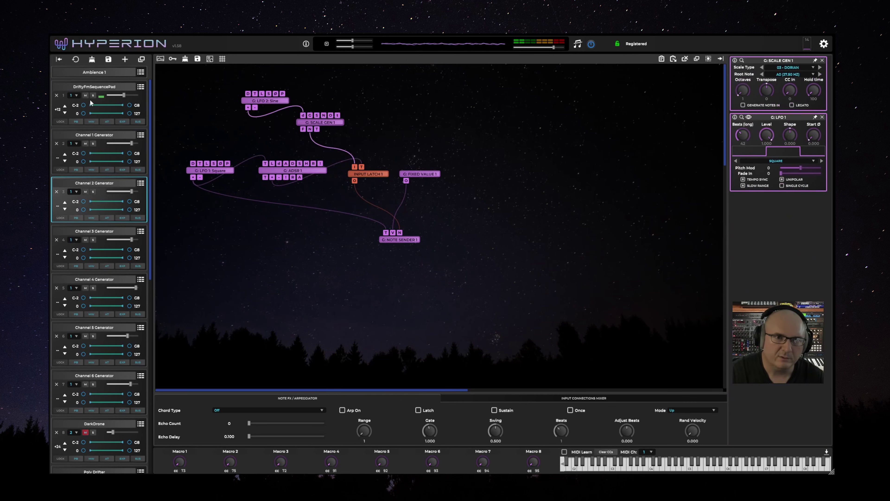
Mute the DriftyFmSequencePad layer and unmute DarkDrone.
left_click(85, 95)
scroll(98, 305, "down", 2)
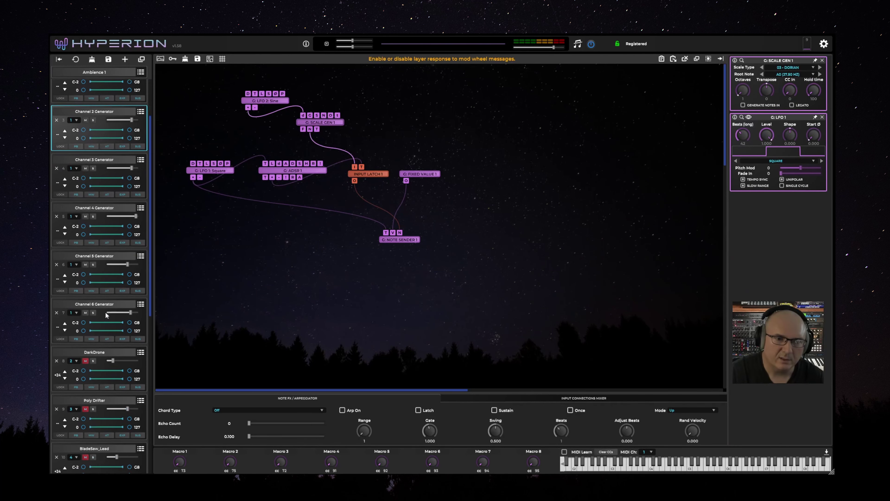
left_click(85, 361)
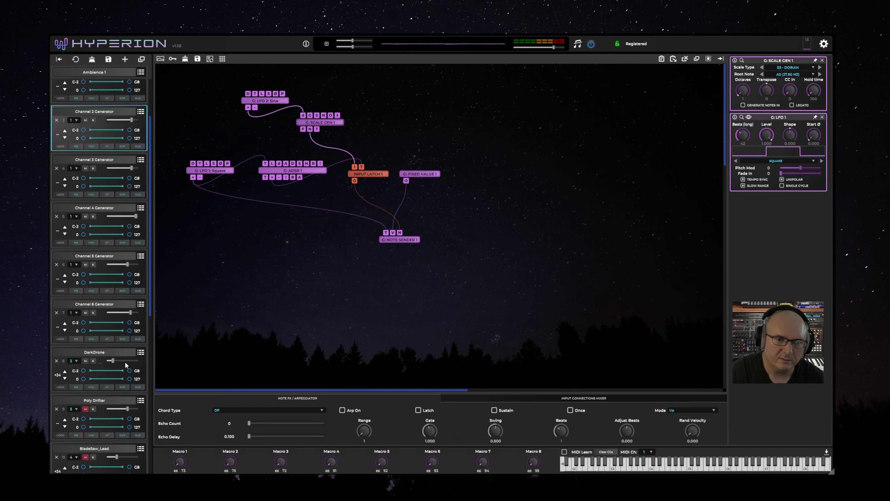
Open the DarkDrone layer's module patch and set its volume slightly higher than it started.
left_click_drag(117, 359, 124, 361)
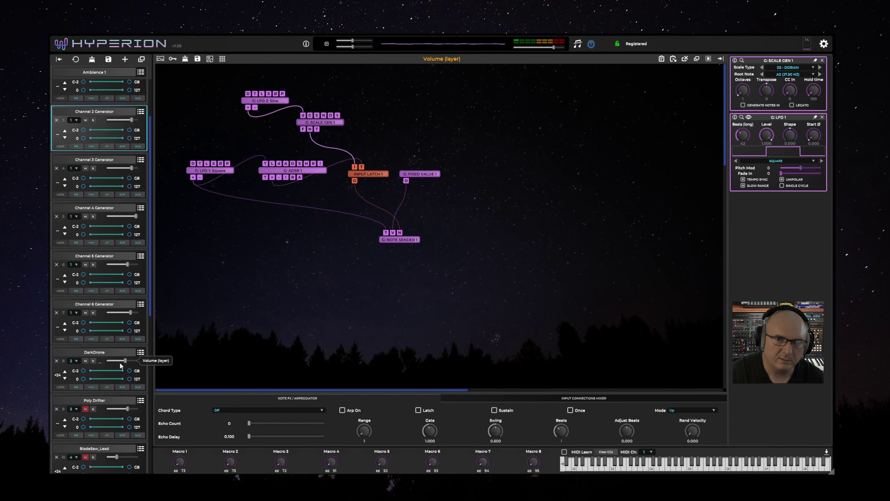
left_click(110, 352)
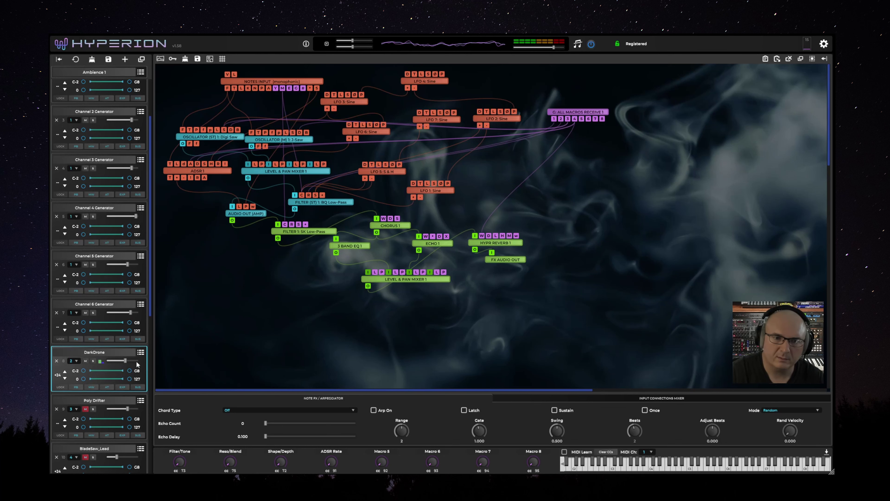
left_click_drag(119, 364, 116, 366)
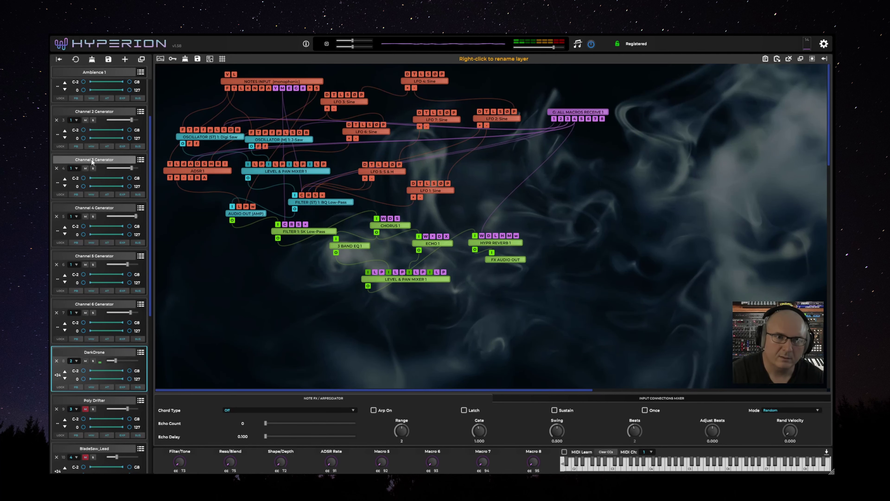
Open the Channel 3 Generator layer and examine the settings of its LFO 1 and Scale Gen 1.
left_click(133, 162)
left_click(242, 172)
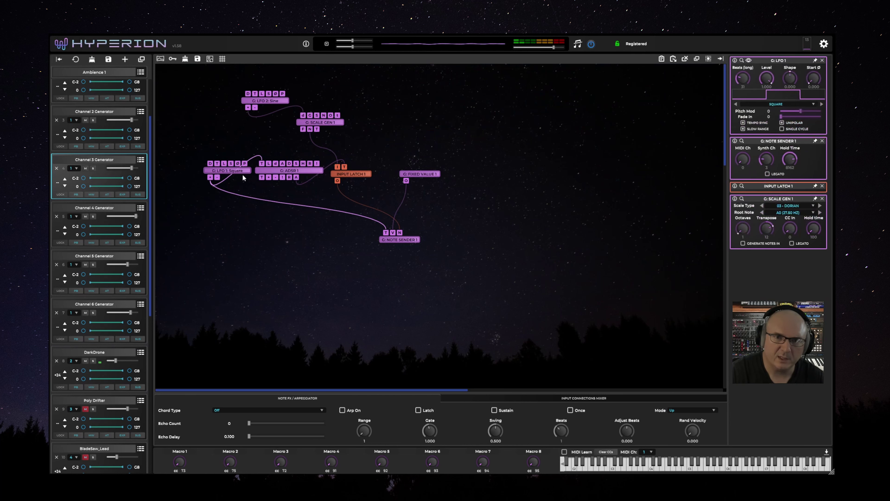
left_click(321, 123)
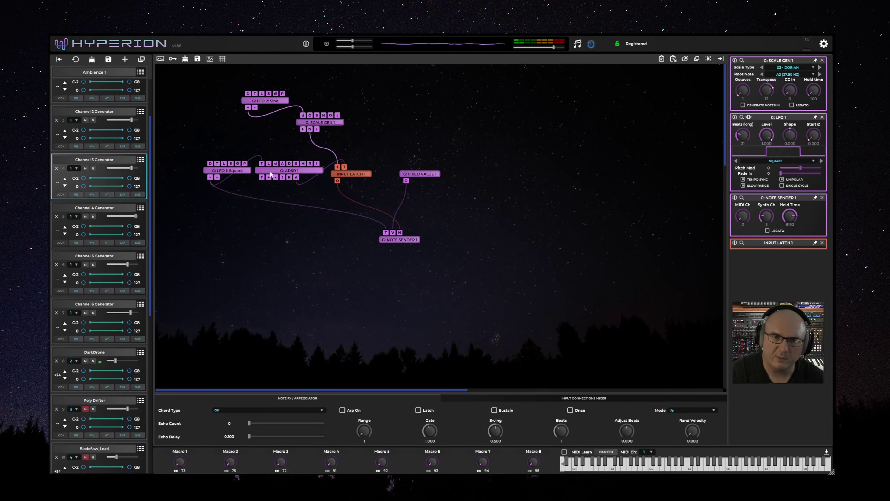
left_click(241, 170)
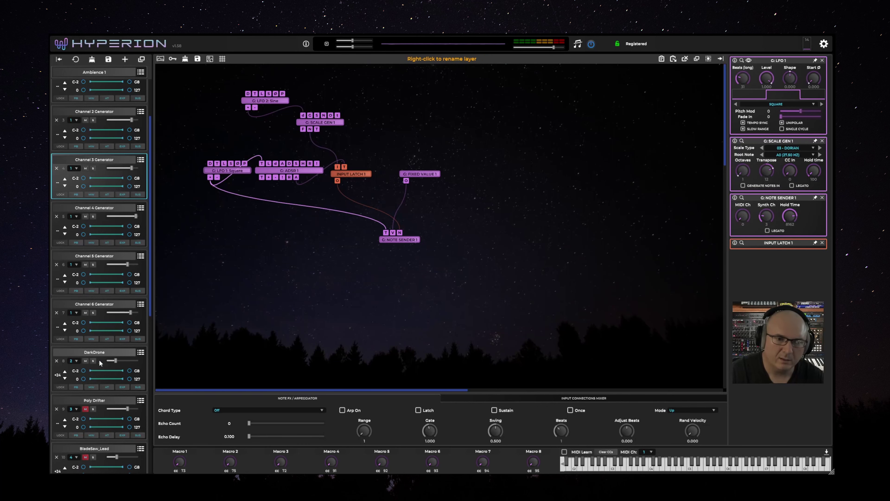
Mute the DarkDrone layer, and unmute Poly Drifter with its module patch open.
left_click(85, 360)
left_click(85, 413)
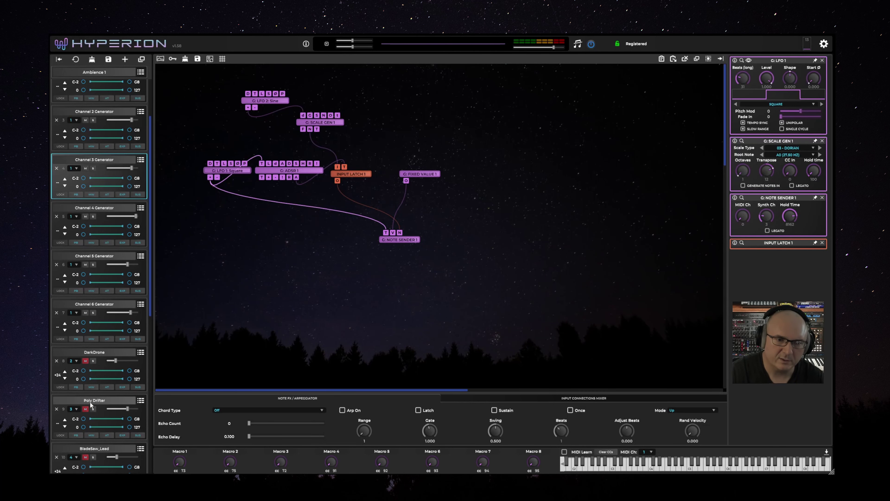
left_click(84, 409)
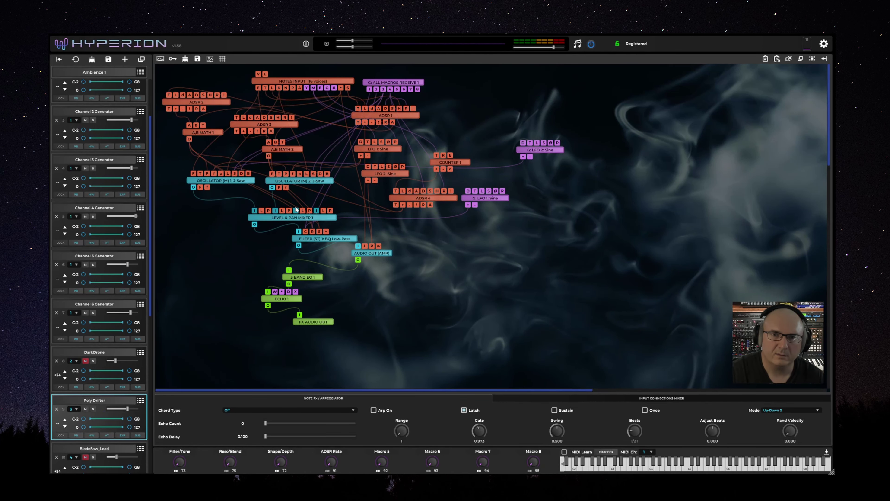
Examine the settings and connections of Notes Input, ADSR 1 and Oscillator 2 in the Poly Drifter layer.
left_click(326, 80)
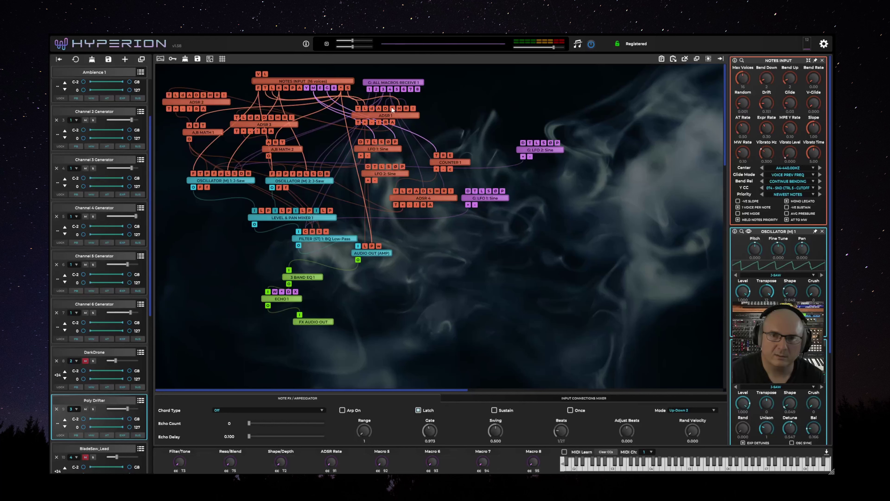
left_click(382, 116)
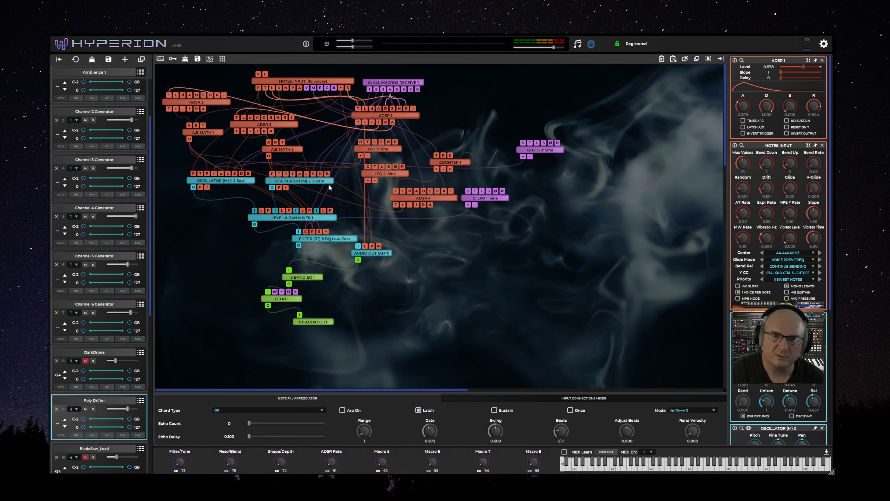
left_click(315, 183)
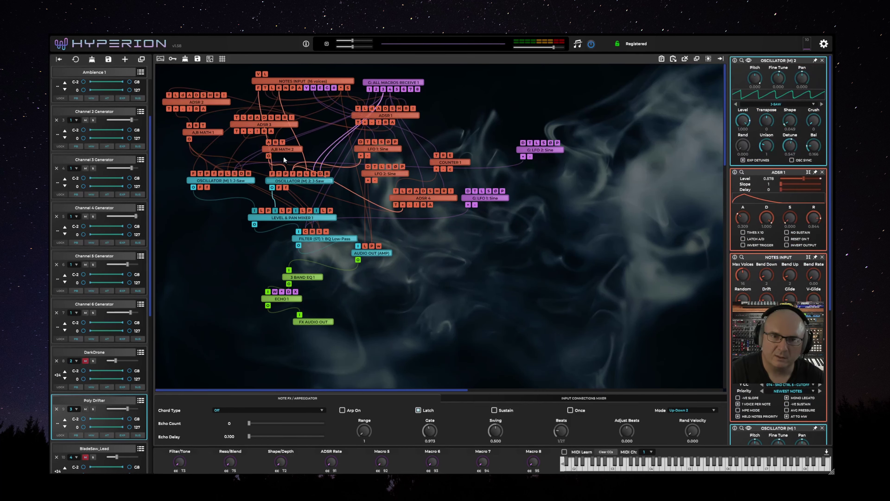
left_click(339, 82)
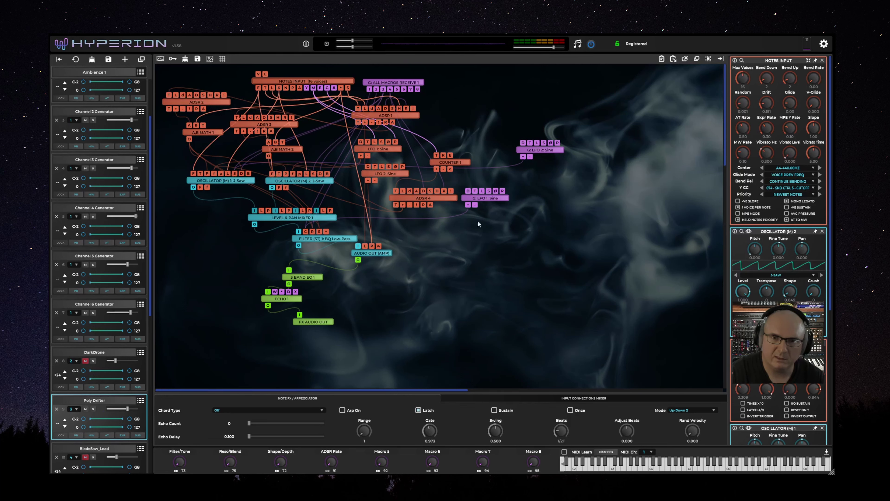
Move global LFO 1 in Poly Drifter below ADSR 4, and show the connections feeding the Filter 1 cut input.
left_click_drag(501, 204, 485, 235)
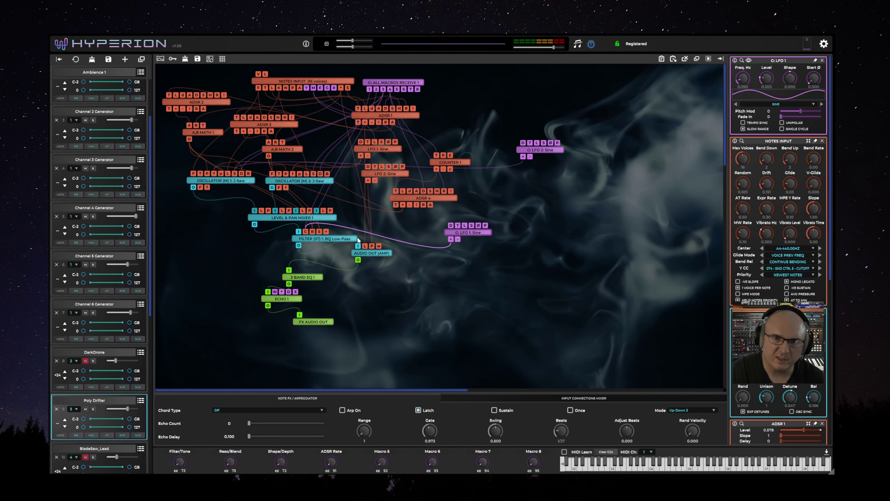
left_click(305, 232)
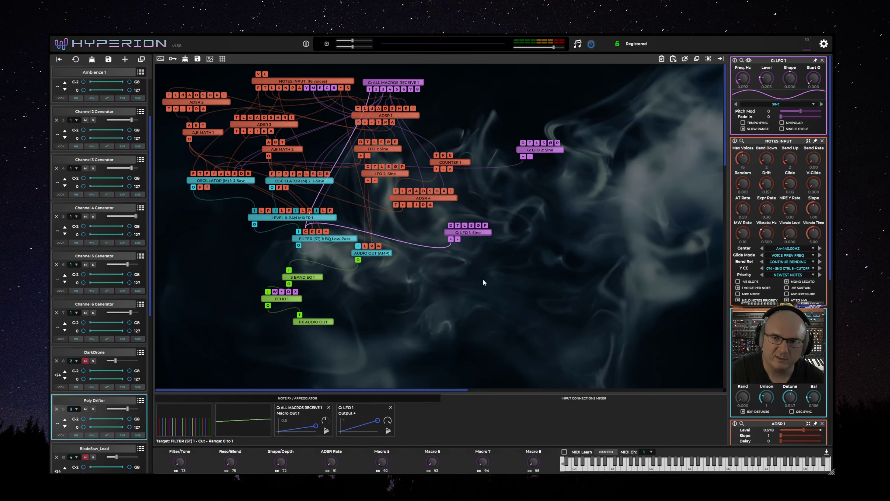
Show the settings of global LFO 2 and Oscillator 1 in Poly Drifter, and mute the layer.
left_click(560, 155)
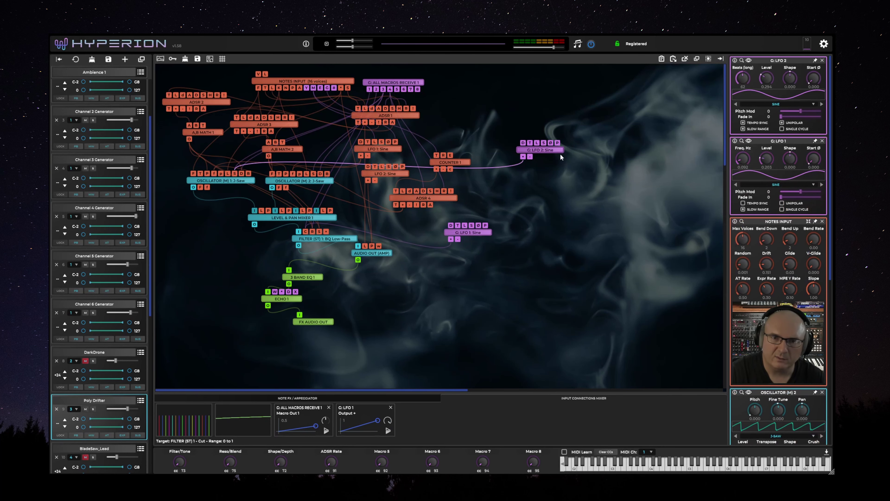
left_click(240, 179)
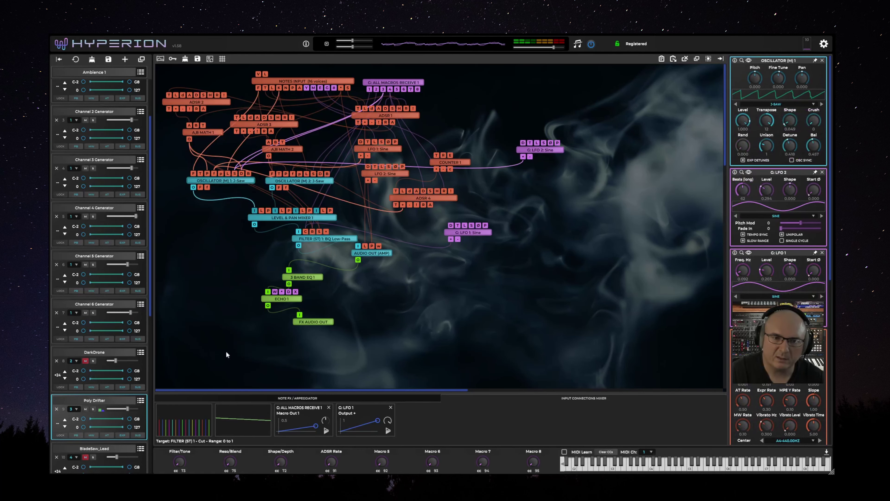
left_click(85, 409)
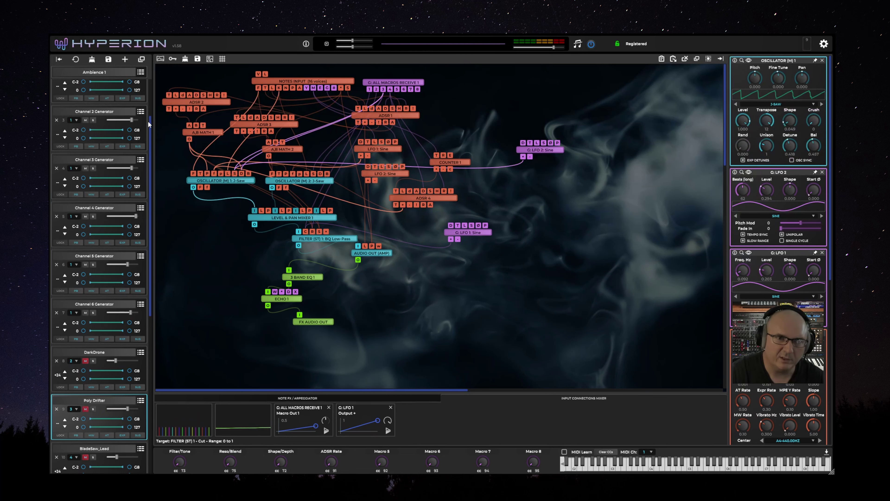
Unmute the BladeSaw_Lead layer with its module patch open.
left_click_drag(148, 121, 150, 251)
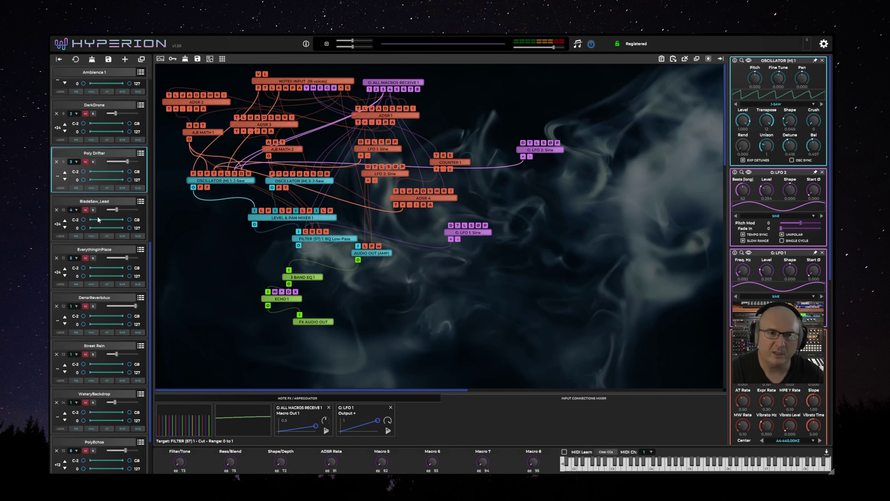
left_click(85, 211)
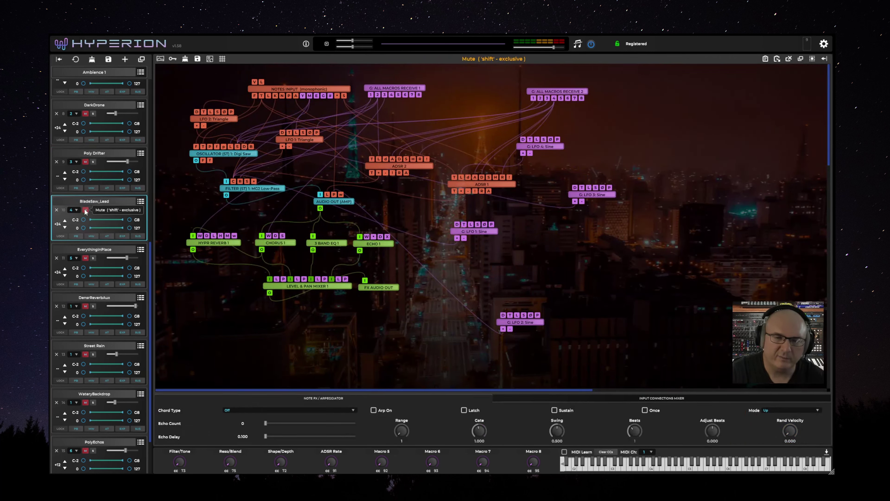
left_click(85, 210)
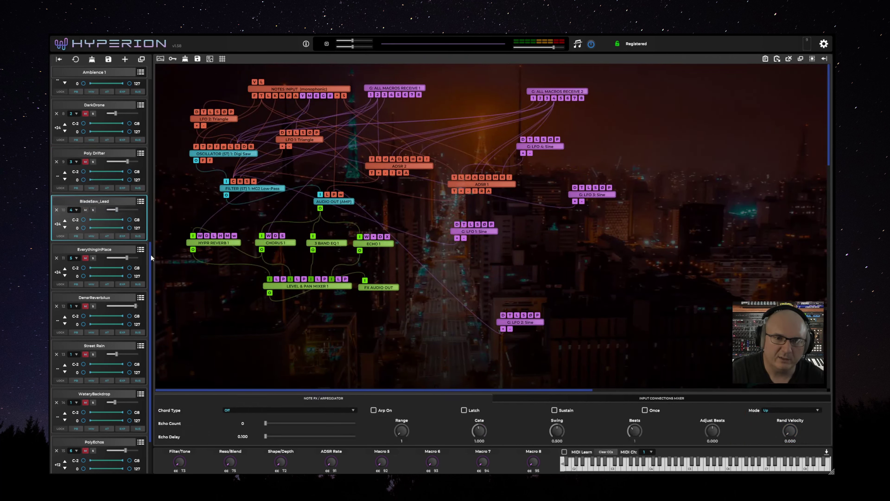
Open the Channel 4 Generator layer and show the settings of its global LFO 1.
left_click_drag(151, 258, 152, 181)
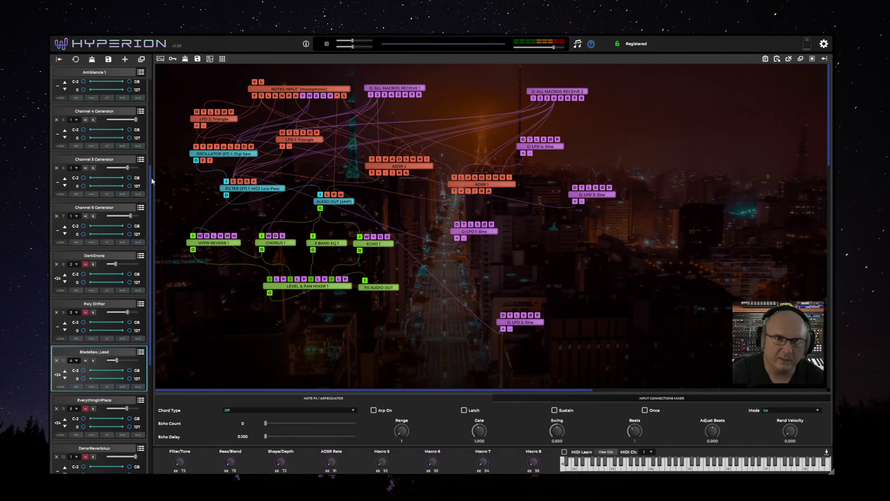
left_click(83, 122)
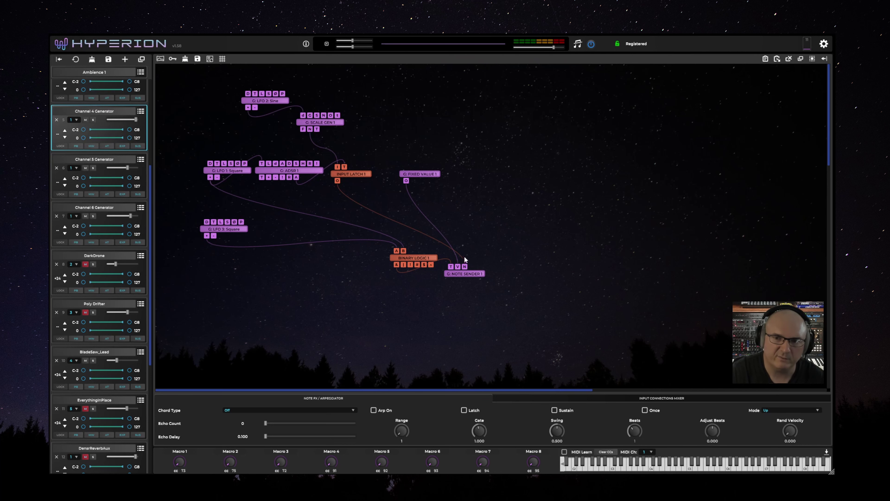
double_click(239, 171)
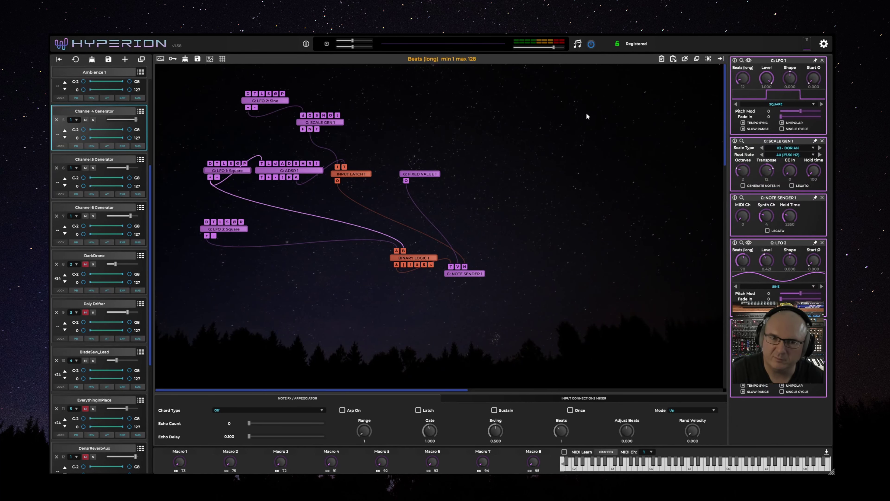
Raise the BladeSaw_Lead layer's volume slightly and show the Notes Input settings in its patch.
left_click(125, 361)
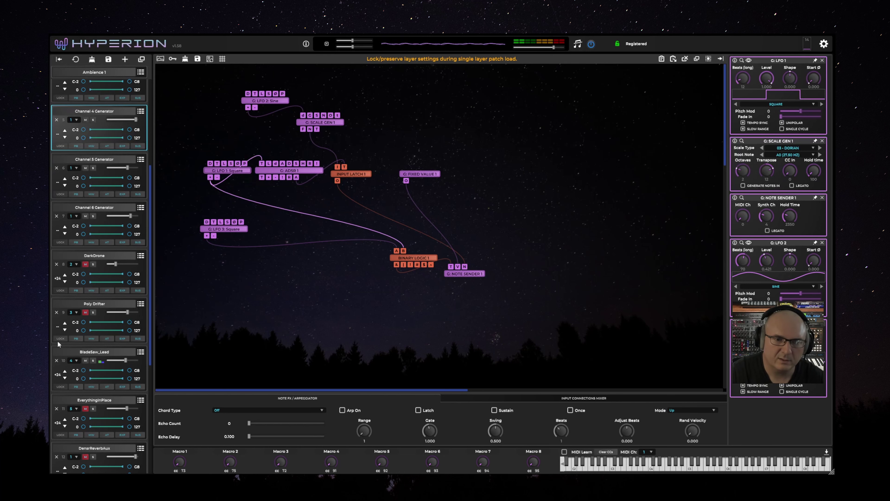
left_click(79, 351)
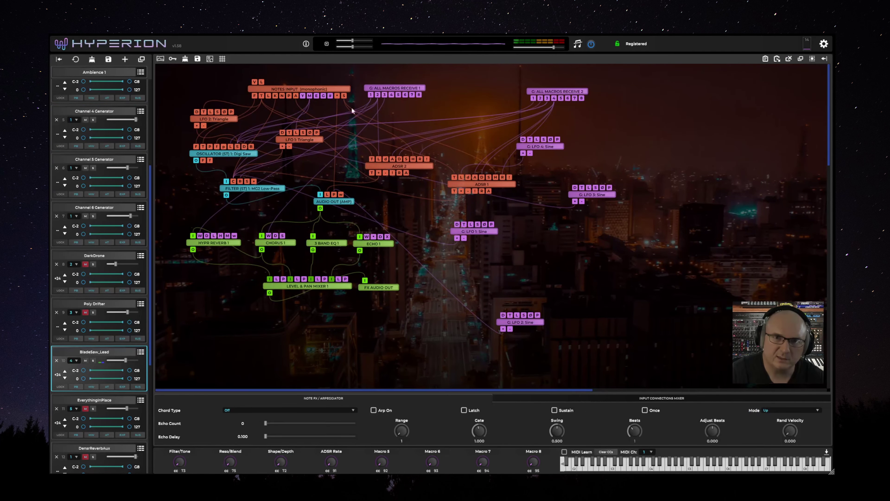
left_click(344, 88)
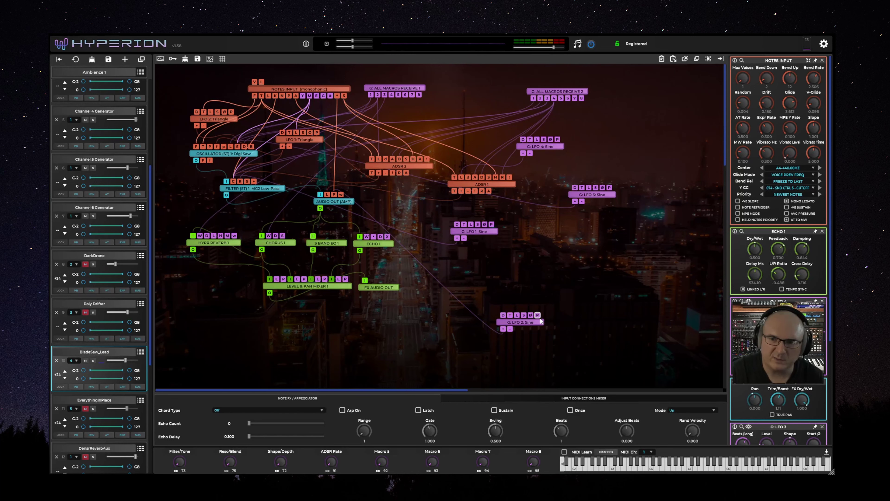
Move global LFO 2 in BladeSaw_Lead closer beneath global LFO 1, and show the settings and connections of global LFOs 2 and 3.
left_click_drag(540, 322, 509, 287)
left_click(508, 287)
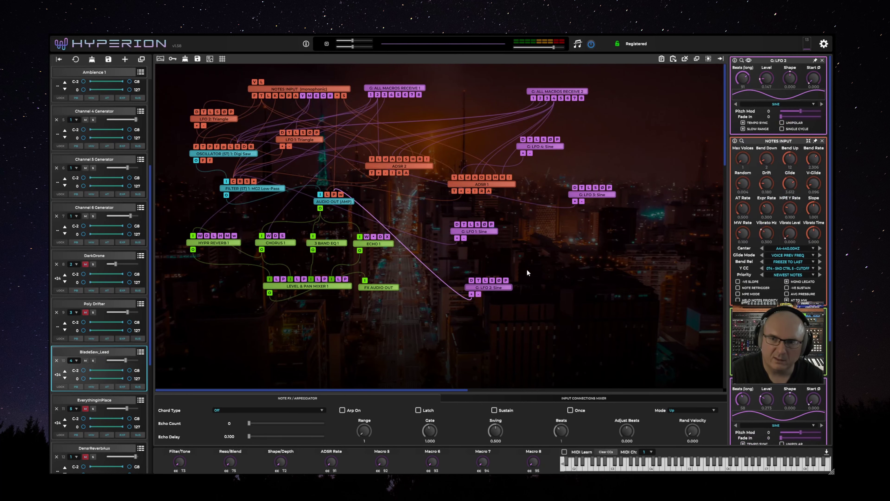
left_click(590, 198)
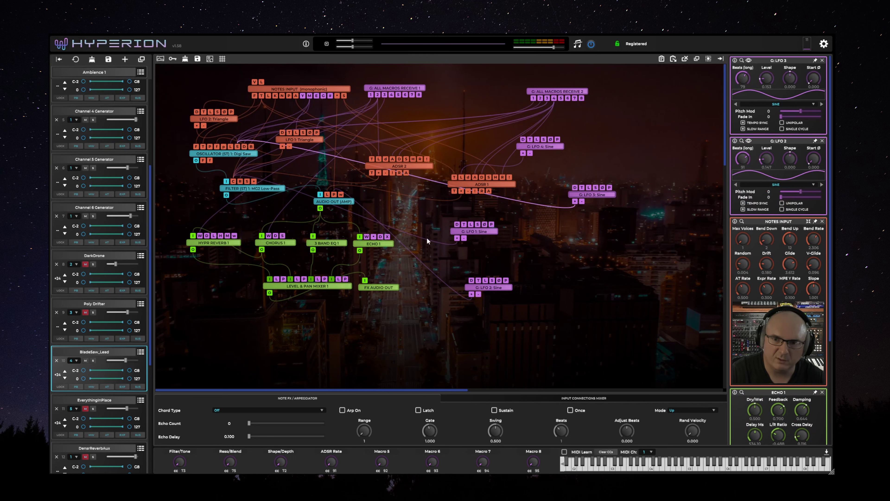
left_click(473, 288)
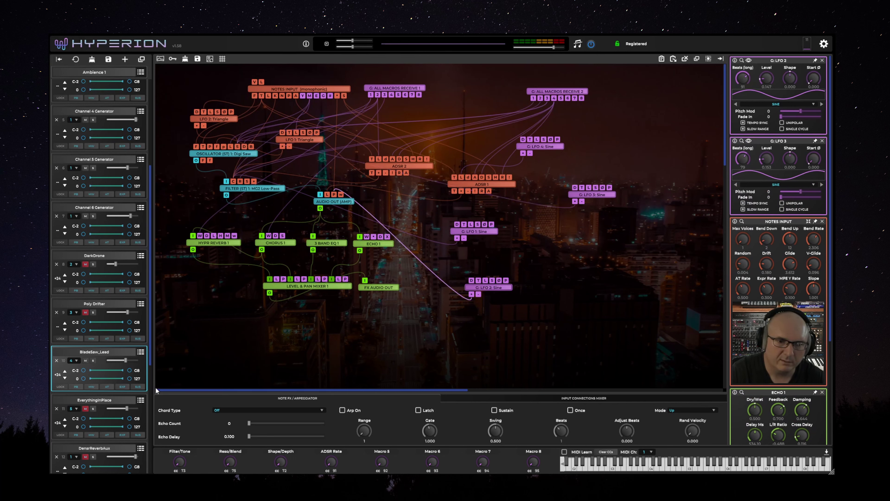
Lower the BladeSaw_Lead layer's volume slightly and mute the layer.
left_click_drag(151, 353, 150, 368)
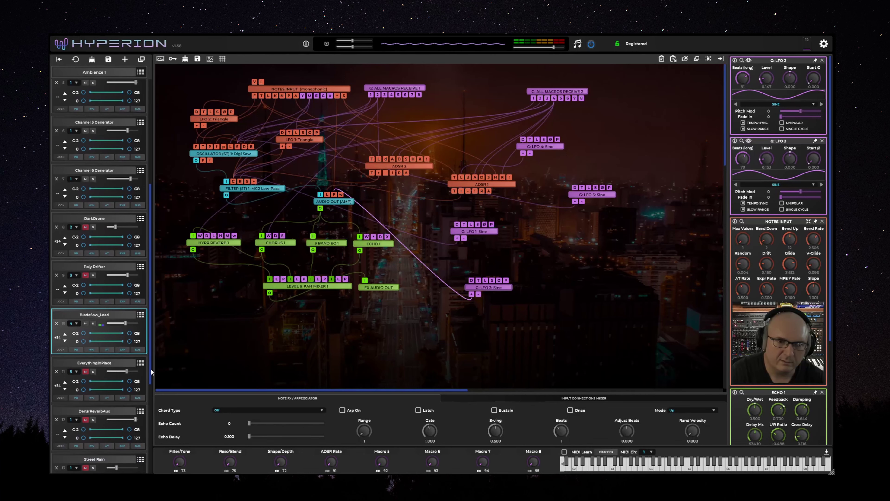
left_click_drag(112, 323, 110, 324)
left_click(86, 323)
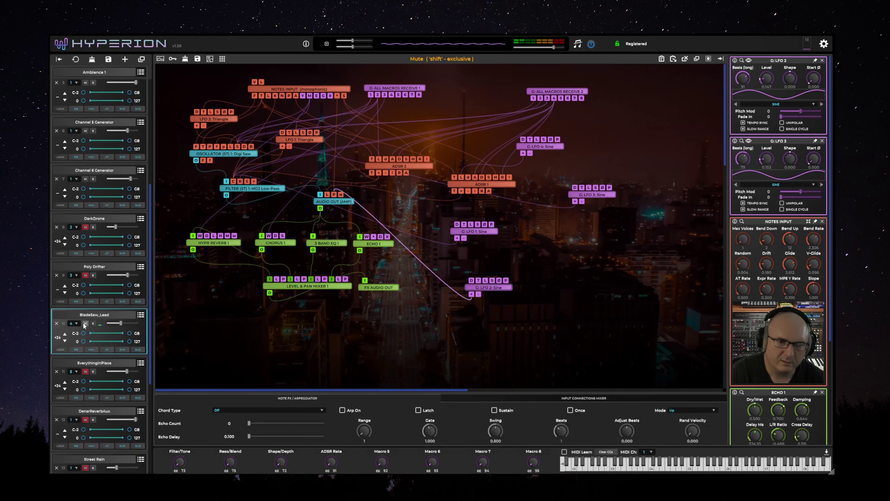
left_click(120, 361)
Examine global LFO 1, global LFO 3, Binary Logic 1 and the Note Sender 1 trigger connection in the Channel 5 Generator layer.
left_click(107, 128)
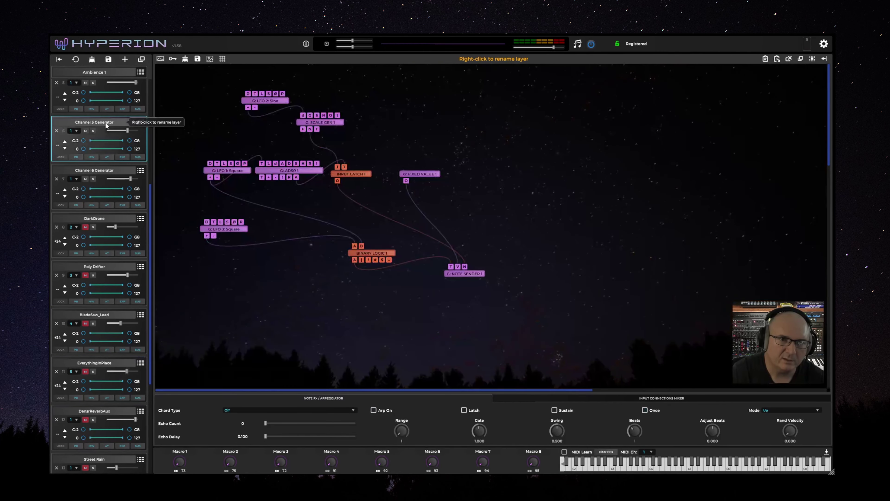
left_click(233, 170)
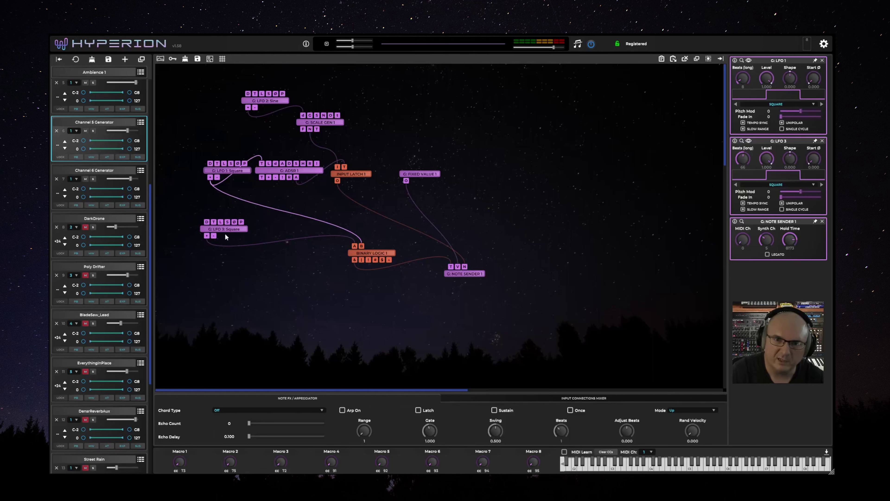
left_click(259, 242)
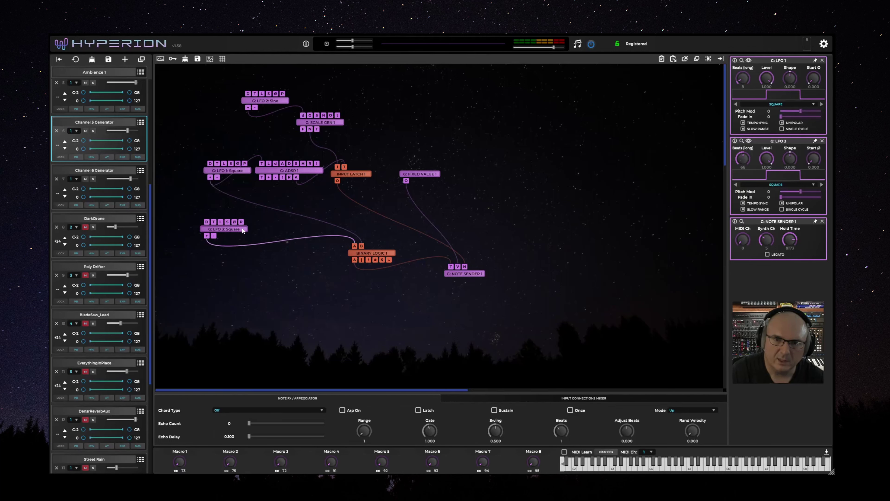
left_click(367, 254)
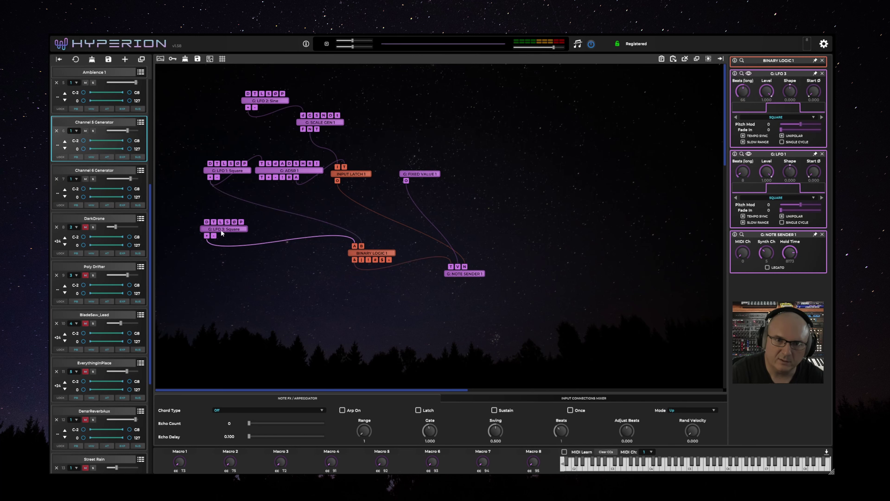
left_click(241, 172)
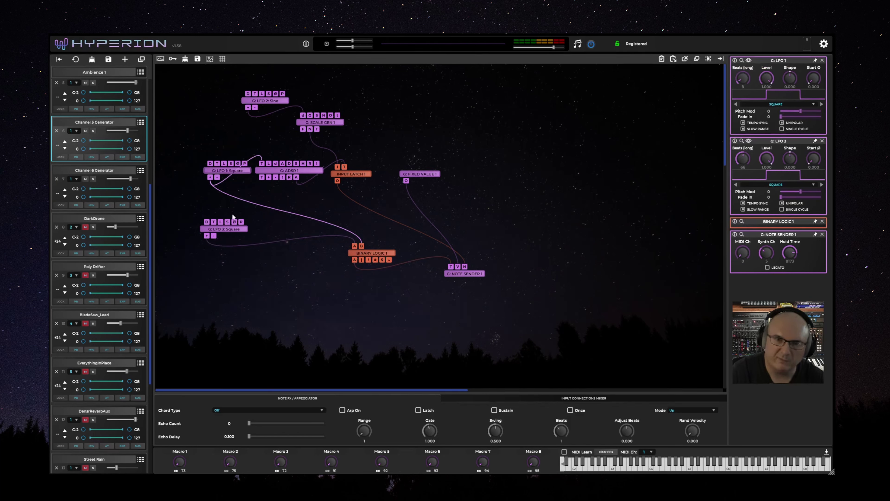
left_click(241, 229)
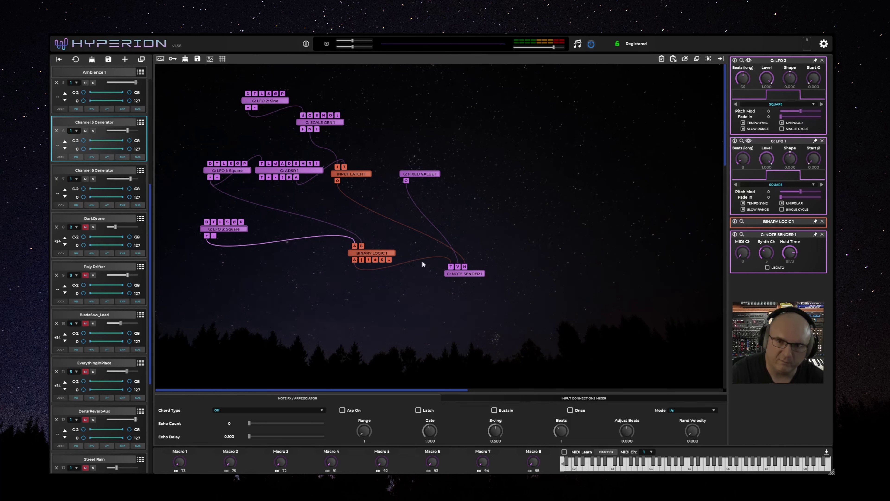
left_click(452, 270)
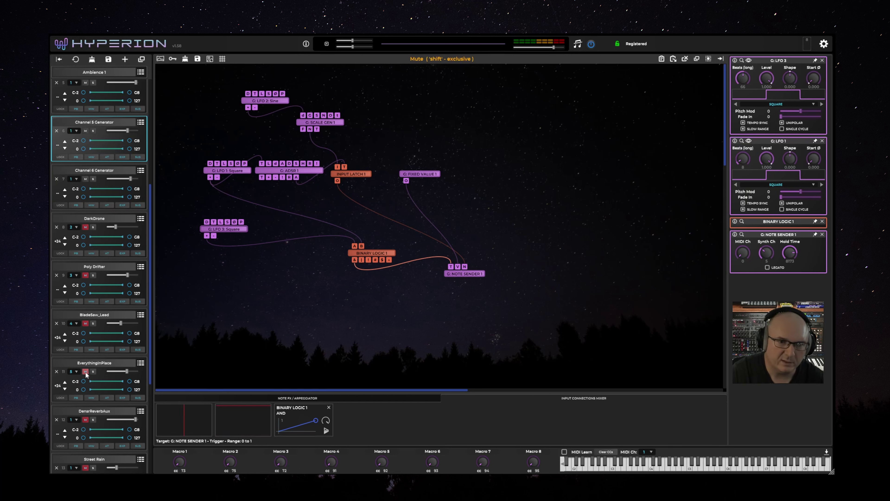
Unmute EverythingInPlace with its patch open, and examine global LFO 3, Binary Logic 1 and Note Sender 1 in Channel 6 Generator.
left_click(101, 363)
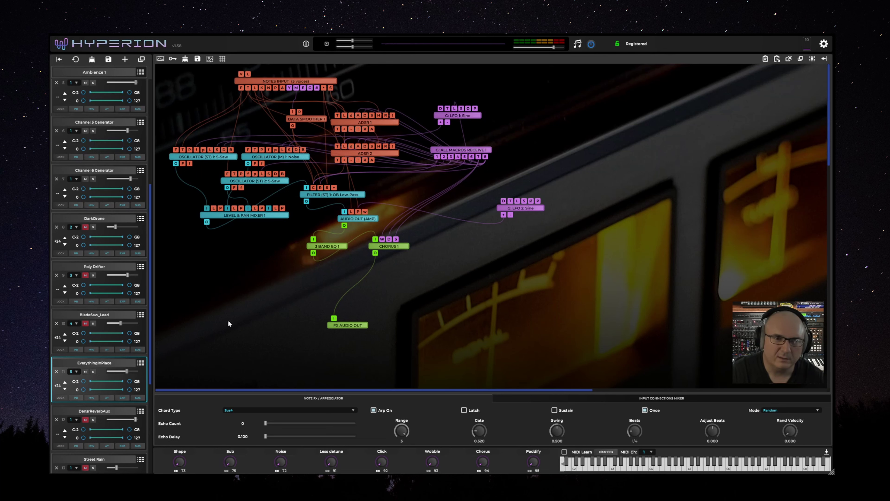
left_click(112, 170)
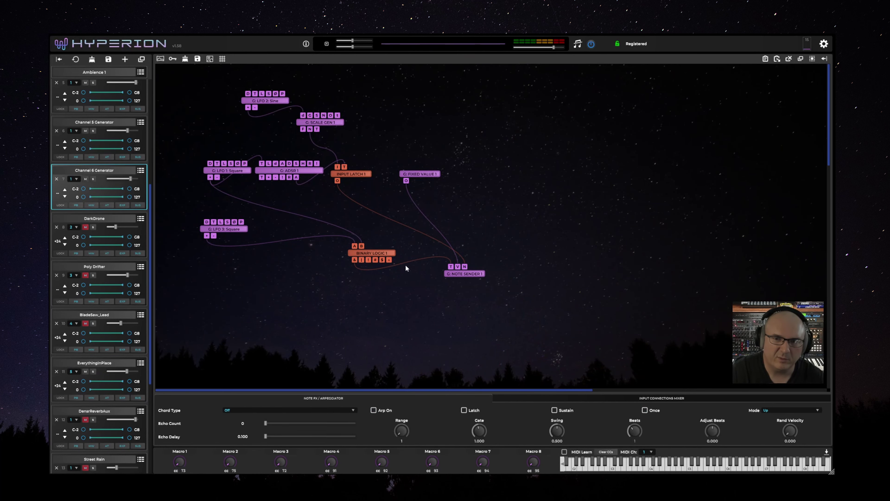
left_click(390, 253)
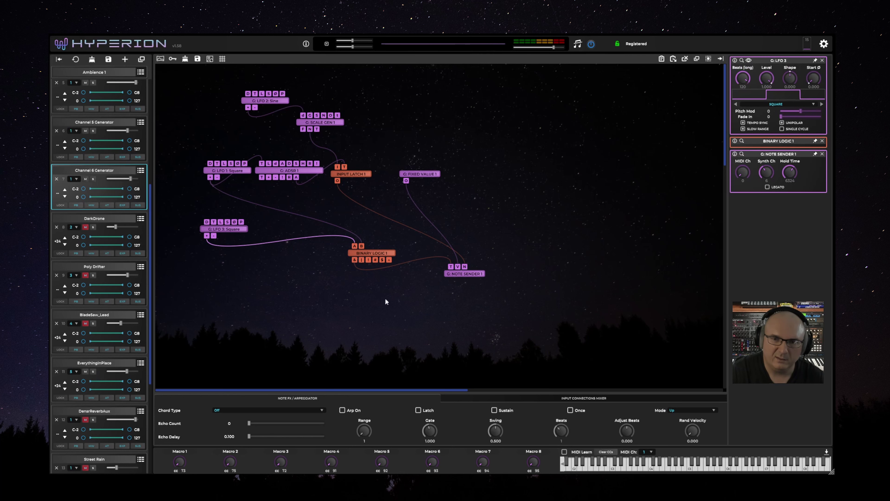
mouse_move(471, 281)
left_mouse_down()
mouse_move(453, 285)
mouse_move(480, 282)
left_mouse_up()
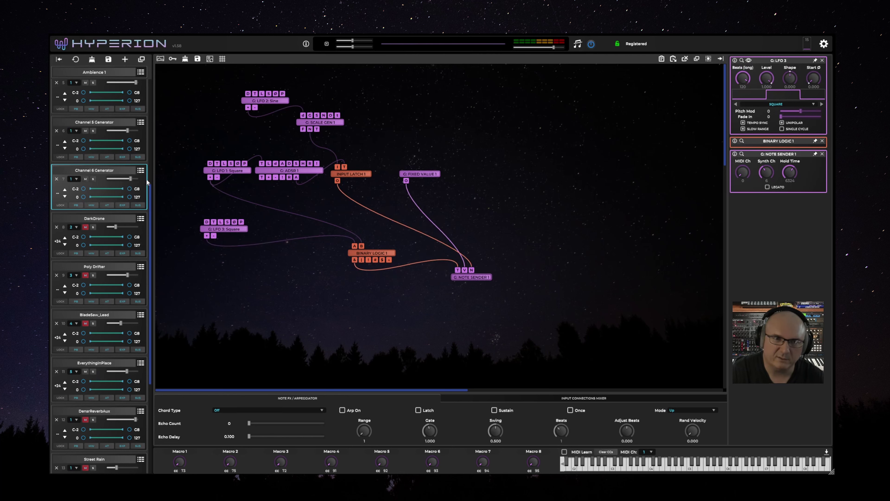
Mute the EverythingInPlace layer.
scroll(149, 163, "up", 3)
scroll(149, 163, "down", 5)
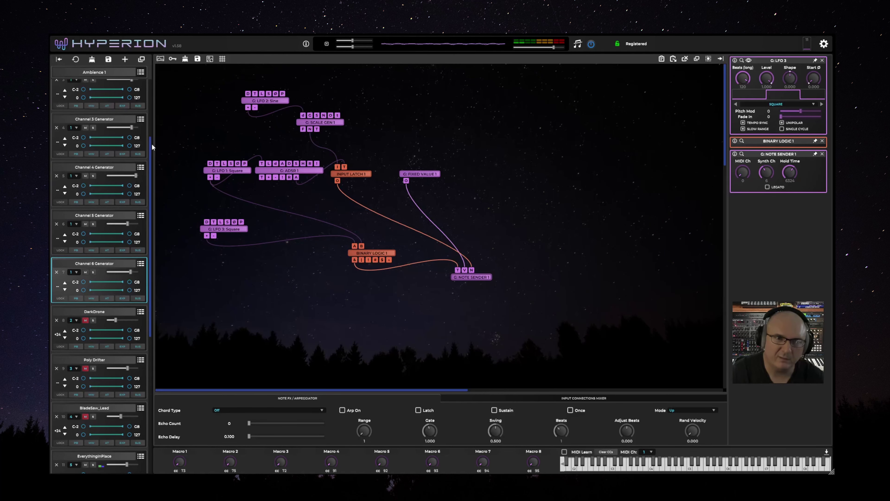
mouse_move(156, 272)
left_mouse_down()
mouse_move(158, 284)
mouse_move(157, 273)
left_mouse_up()
left_click(87, 213)
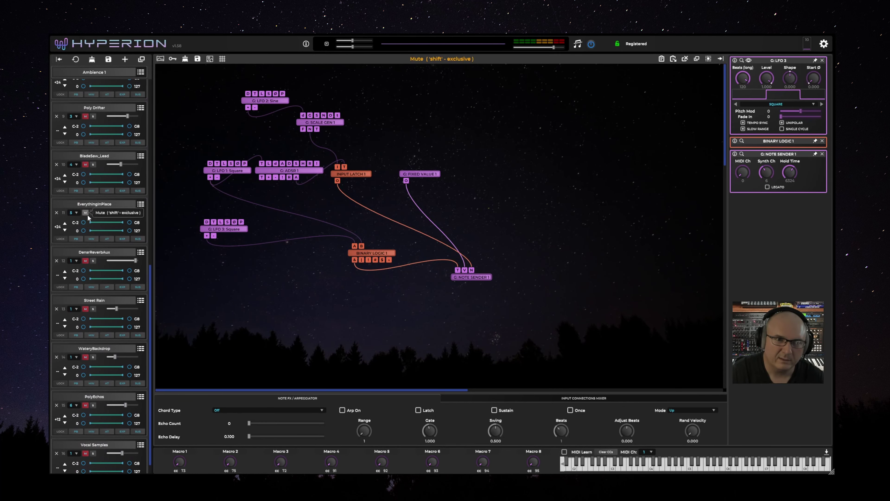
Unmute the DensrReverbAux layer at a lower volume and open its module patch.
left_click(85, 260)
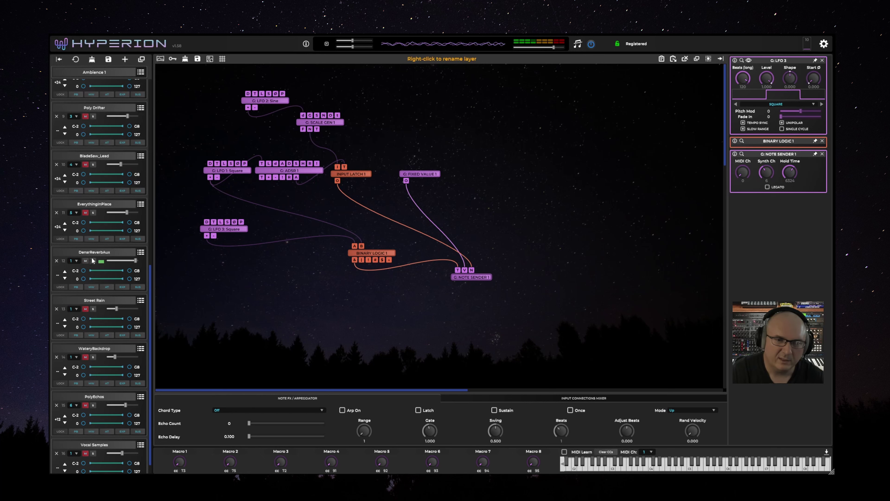
left_click_drag(127, 259, 113, 262)
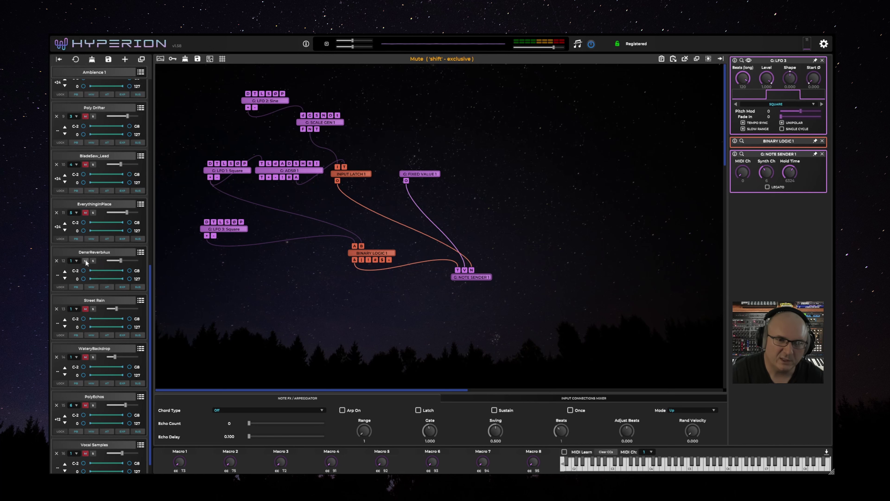
left_click(108, 254)
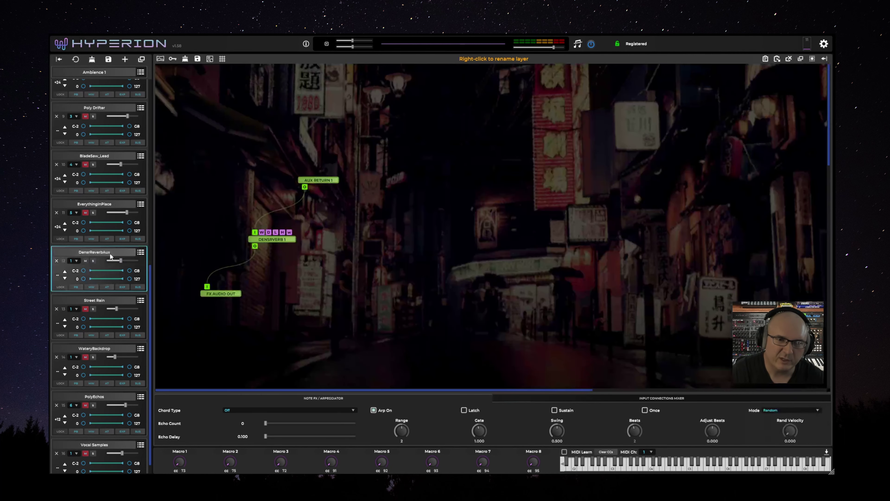
Show the FX Audio Out send settings in the EverythingInPlace patch and unmute the layer.
left_click(111, 206)
left_click(342, 326)
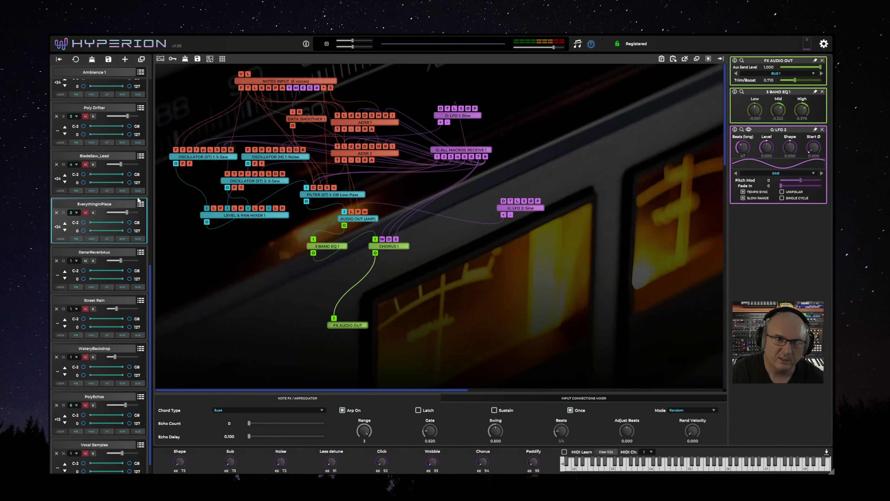
left_click(87, 213)
Show the FX Audio Out send settings in the BladeSaw_Lead patch and unmute the layer.
left_click(102, 157)
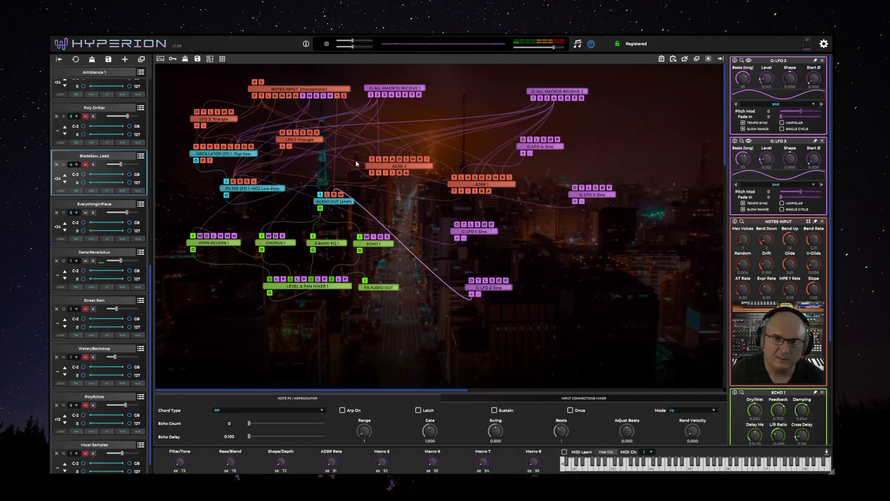
left_click(374, 286)
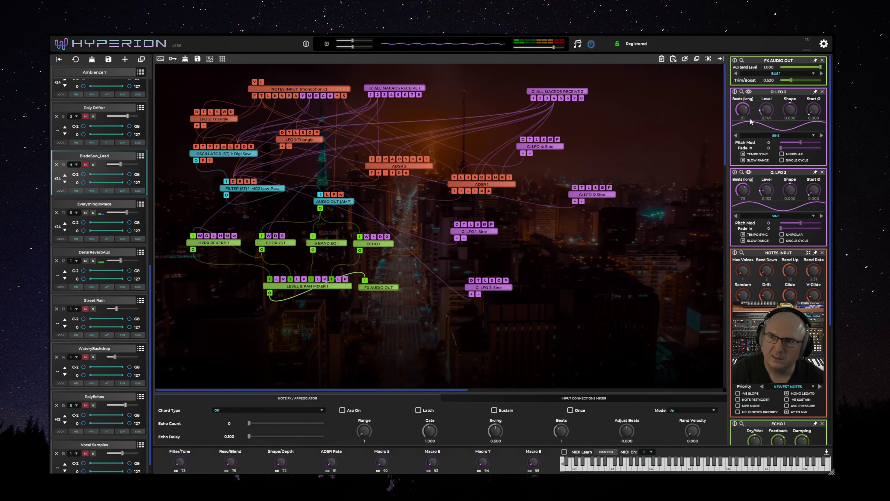
left_click(86, 164)
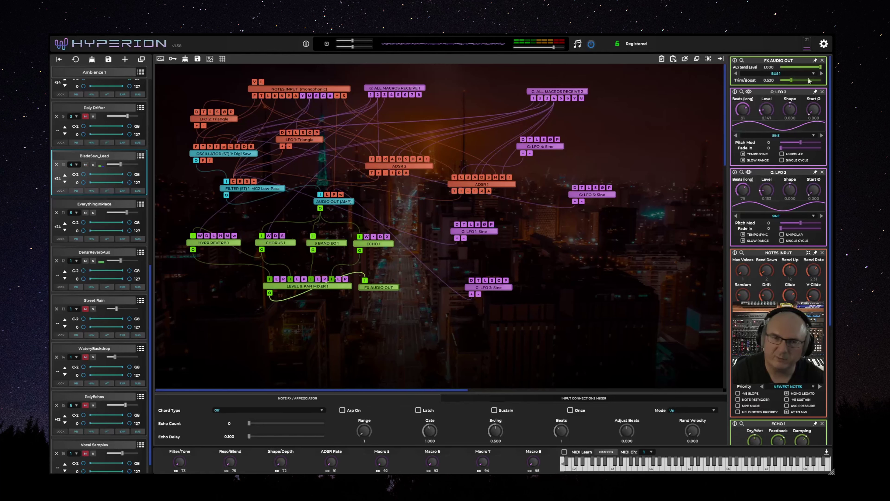
Unmute the Poly Drifter layer and show the FX Audio Out send settings in its patch.
left_click(85, 116)
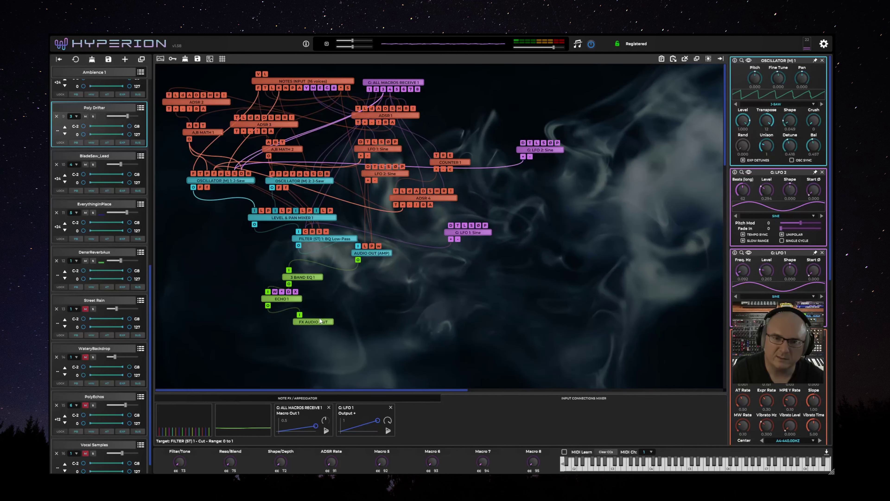
left_click(319, 321)
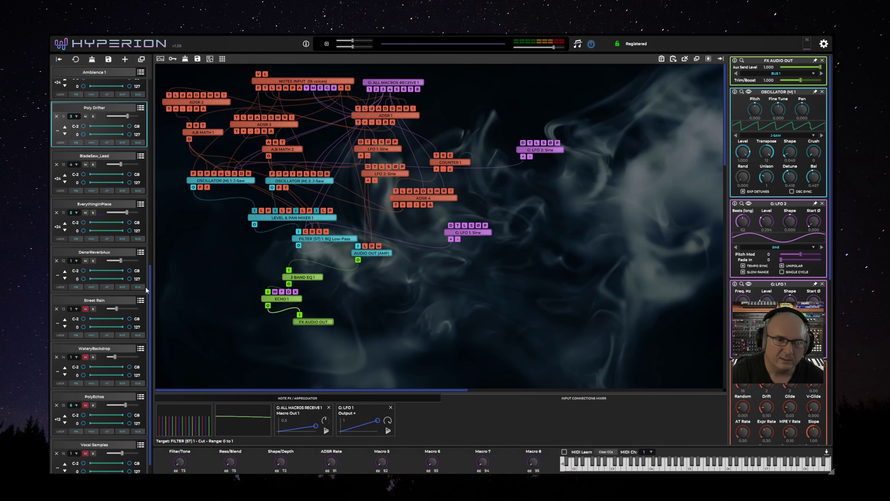
Mute the Poly Drifter, BladeSaw_Lead and EverythingInPlace layers.
left_click_drag(153, 283, 152, 231)
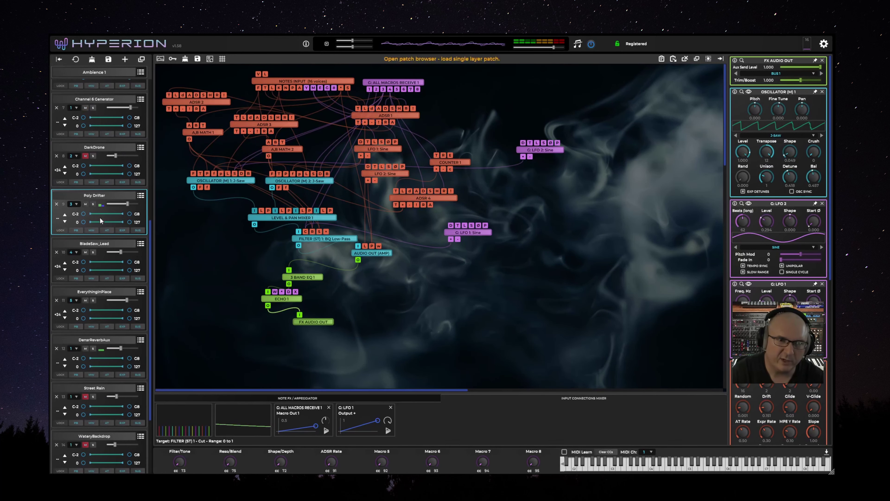
left_click(85, 204)
left_click(85, 252)
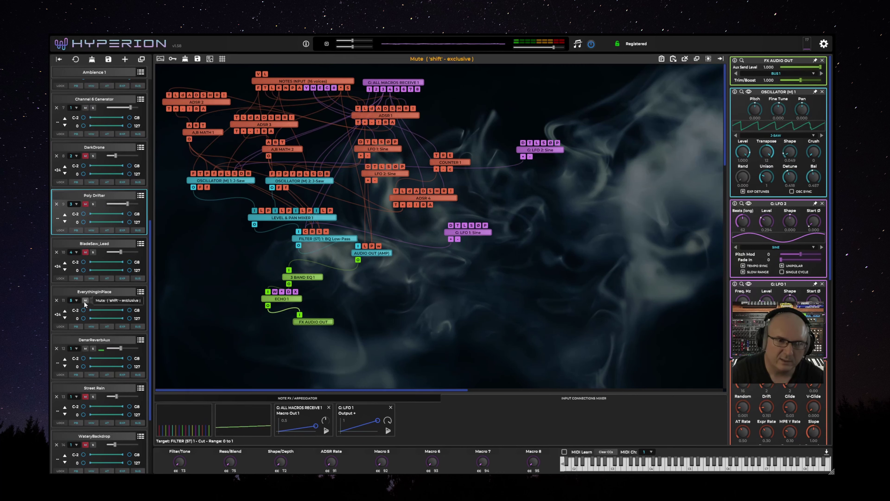
left_click(84, 301)
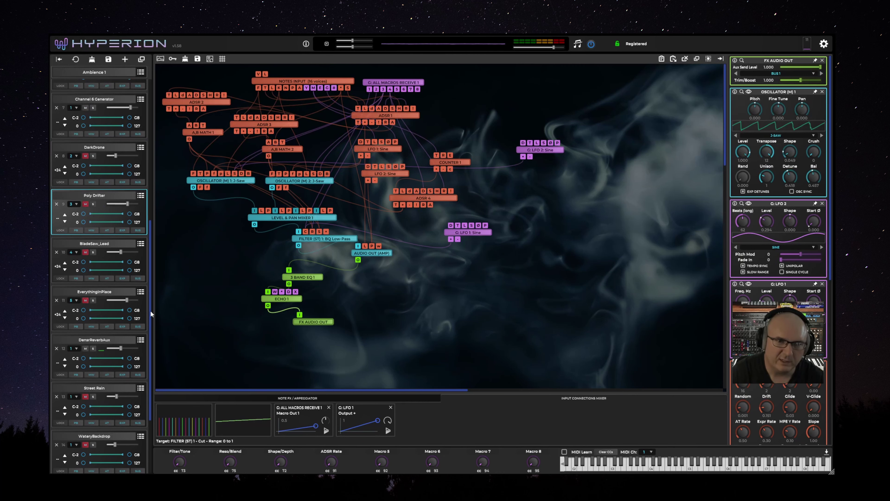
Open the Street Rain layer's module patch and unmute the layer.
left_click_drag(151, 310, 152, 203)
scroll(152, 176, "down", 3)
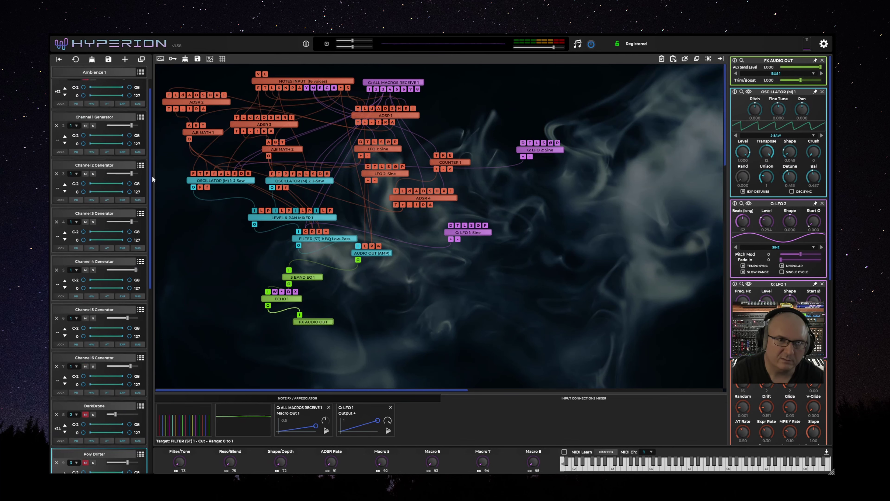
scroll(142, 265, "down", 10)
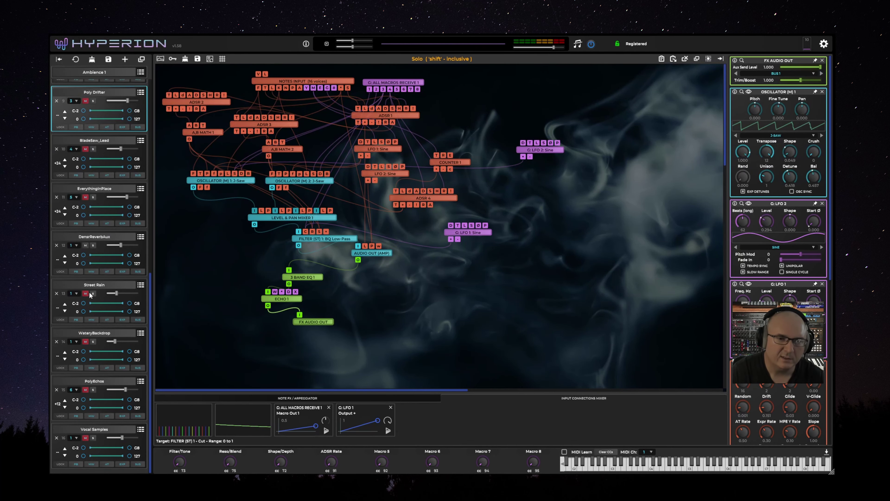
left_click(105, 299)
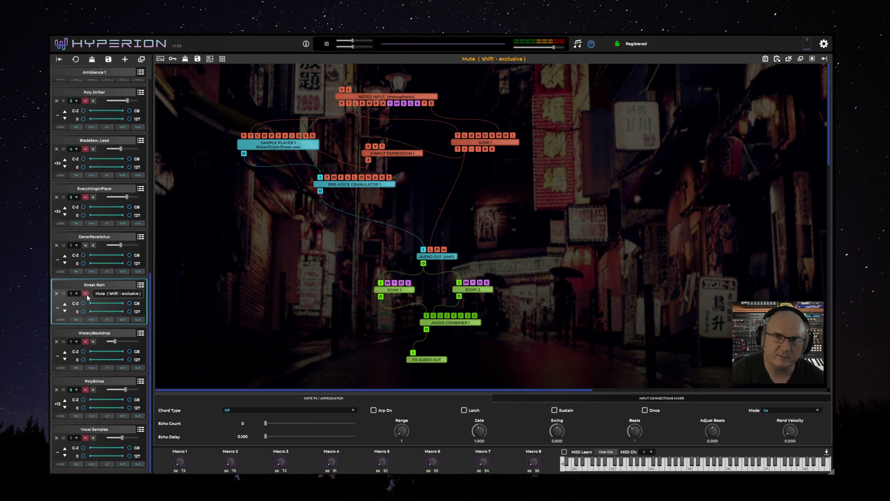
left_click(85, 293)
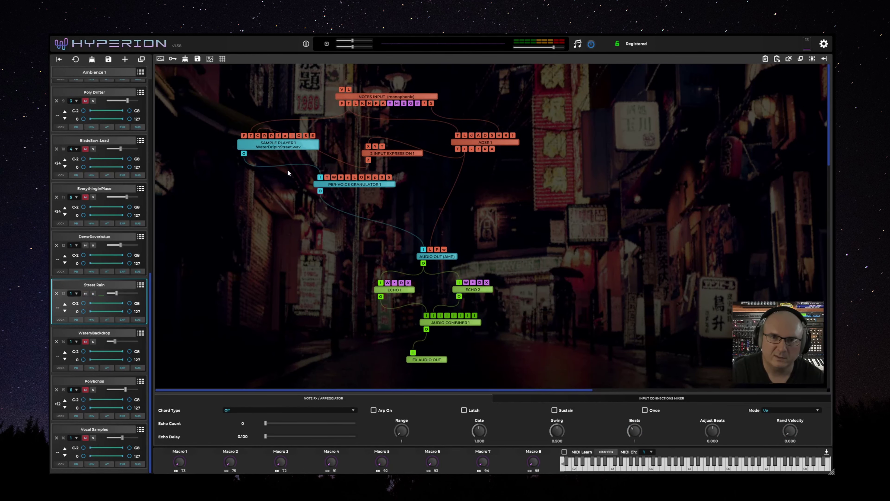
Show the Sample Player 1 waveform along with the Per-Voice Granulator 1 and ADSR 1 settings in the Street Rain patch.
left_click(292, 149)
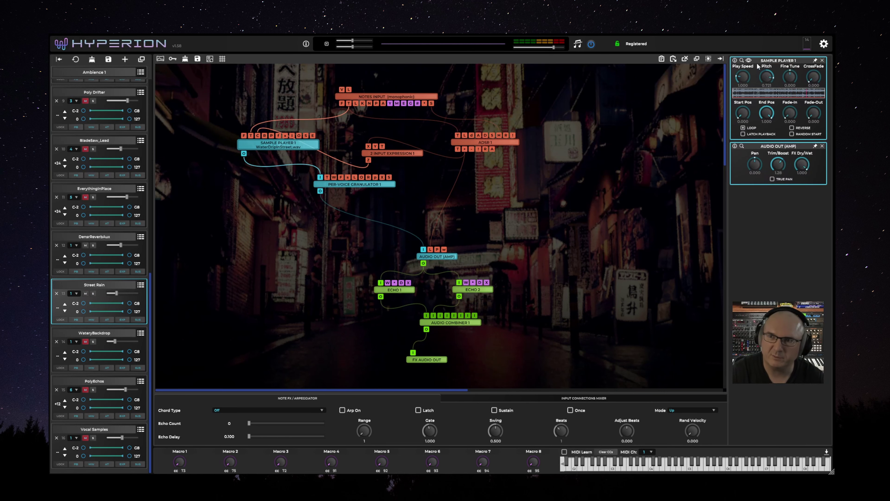
left_click(749, 61)
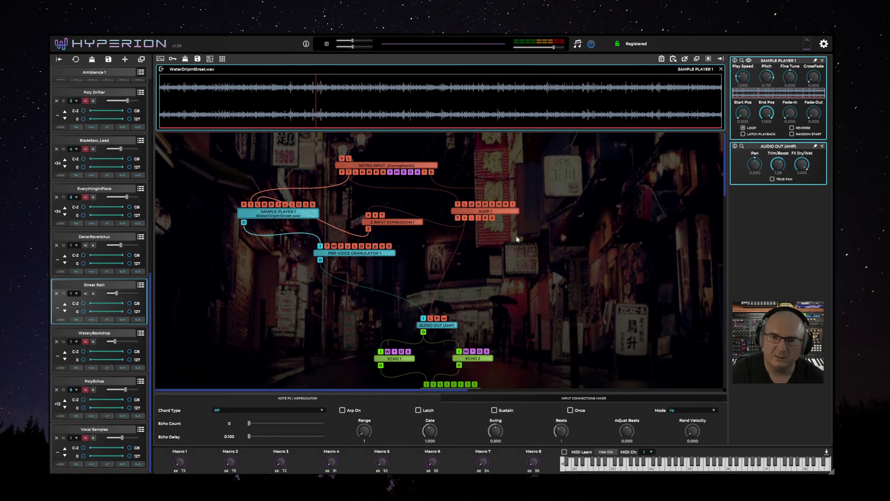
left_click(390, 254)
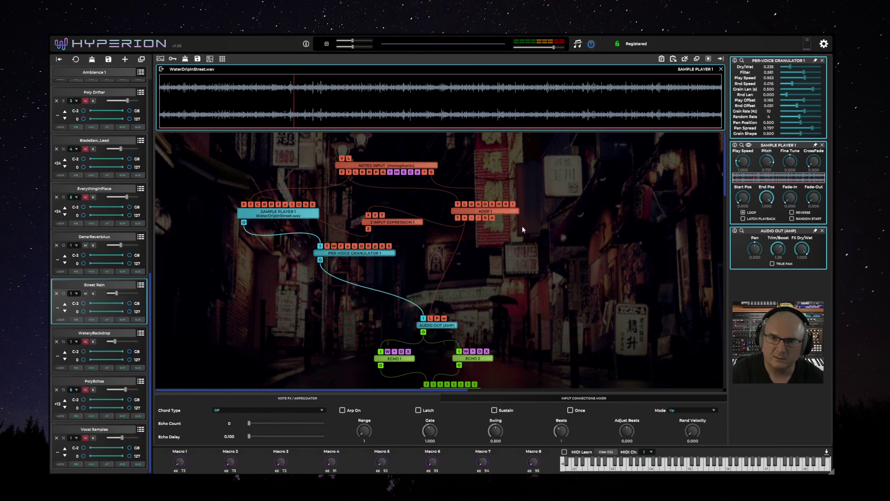
left_click(514, 212)
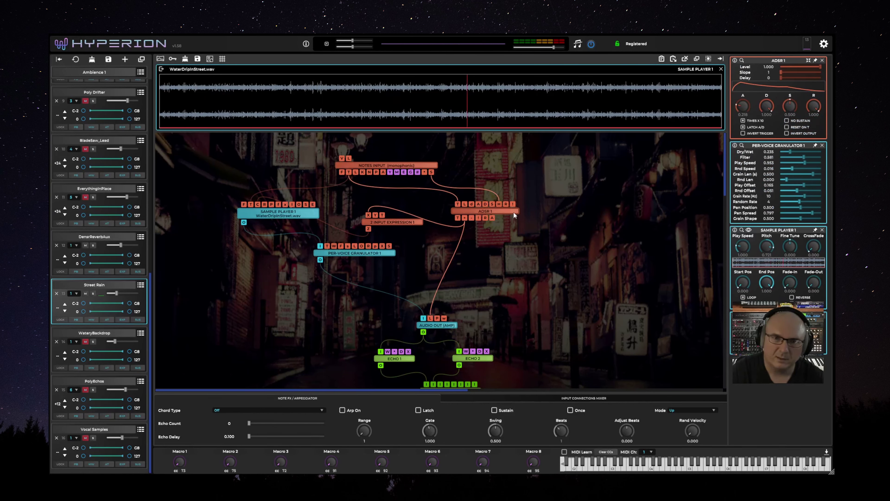
Examine the settings of the Notes Input, Sample Player 1 and FX Audio Out modules in the Street Rain patch.
left_click(375, 170)
left_click_drag(375, 170, 377, 169)
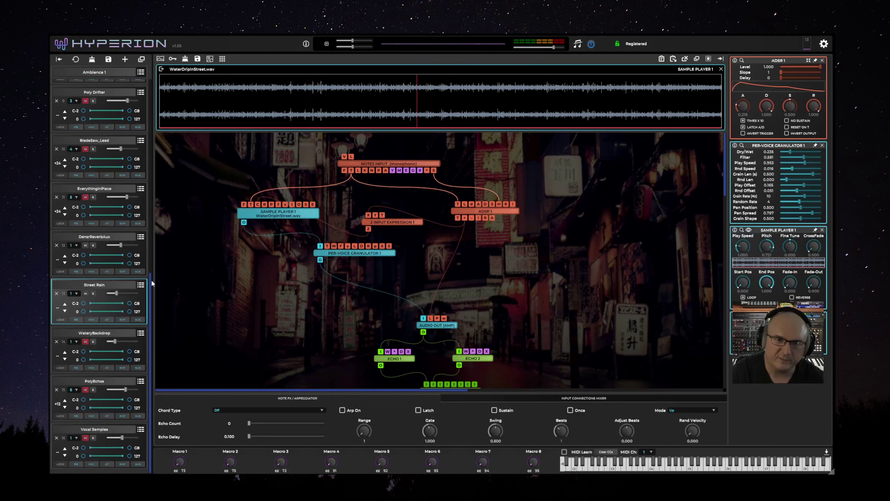
left_click_drag(152, 286, 140, 400)
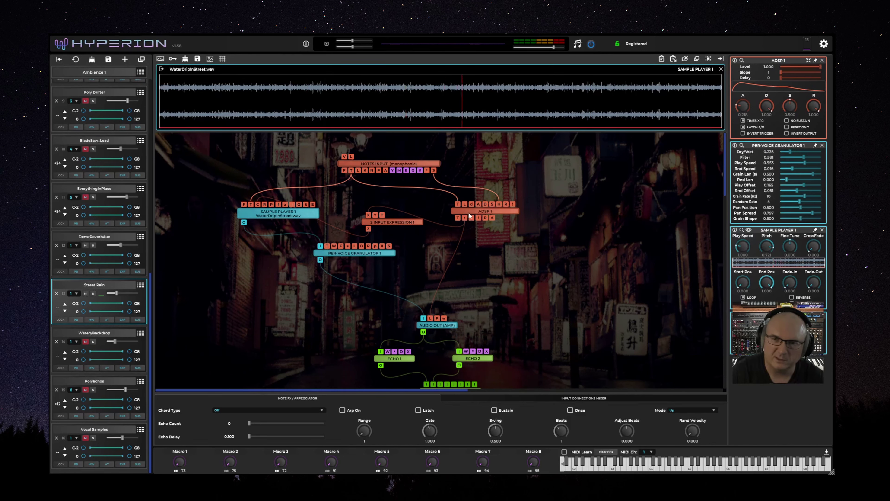
left_click(411, 164)
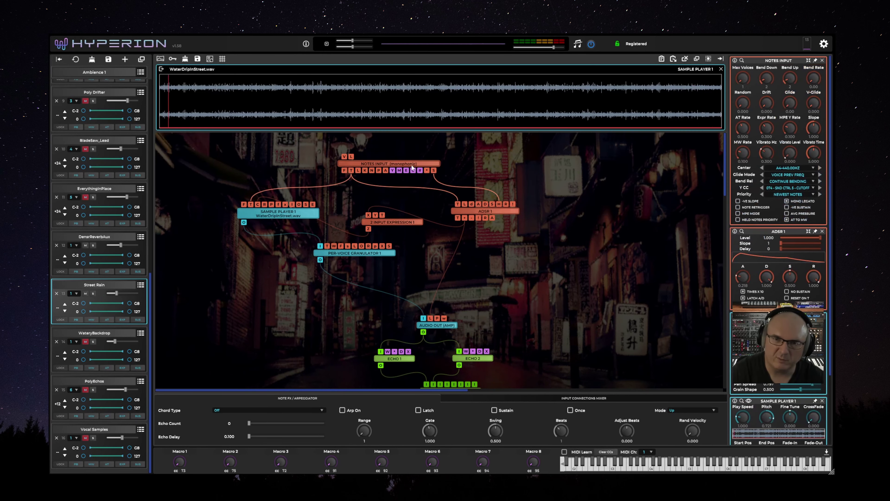
left_click(297, 217)
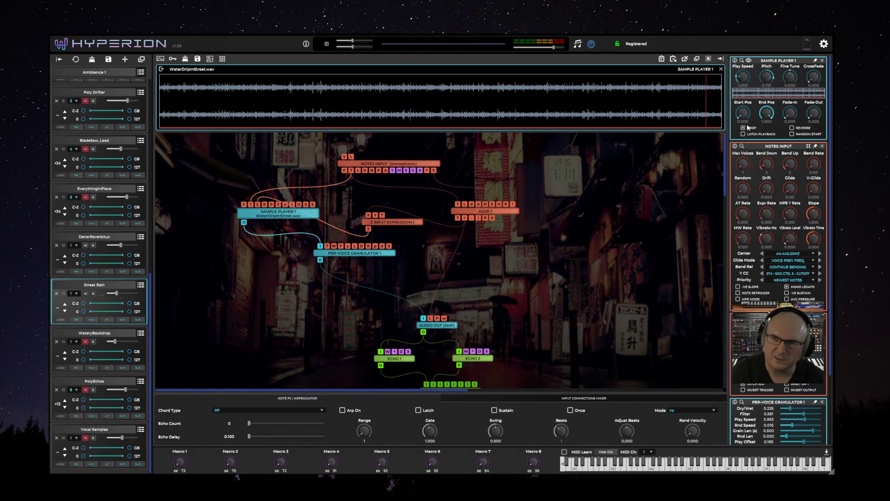
scroll(345, 297, "down", 5)
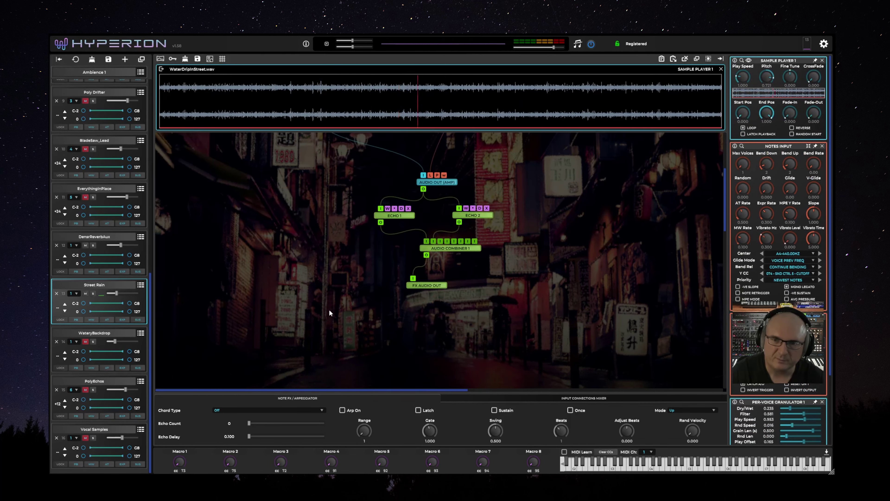
left_click(432, 286)
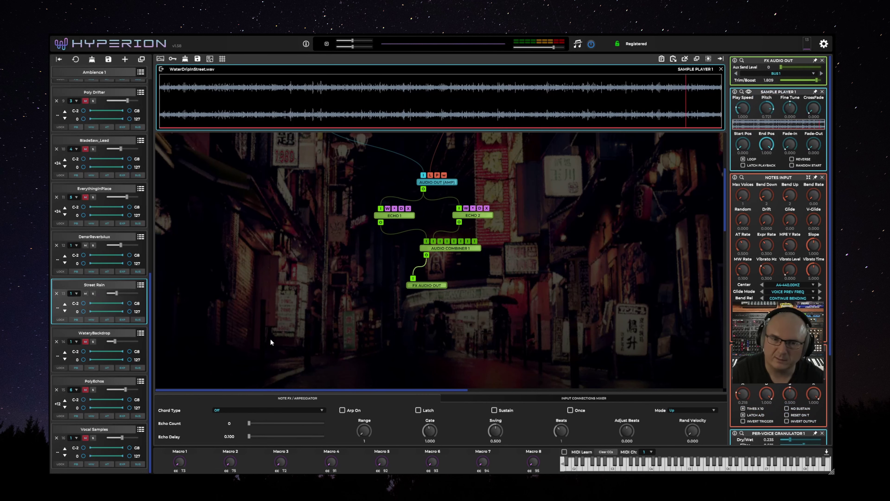
Open the WateryBackdrop layer's patch and show the G: LFO 1 modulation connection to the Audio Out (Amp) level.
left_click(99, 333)
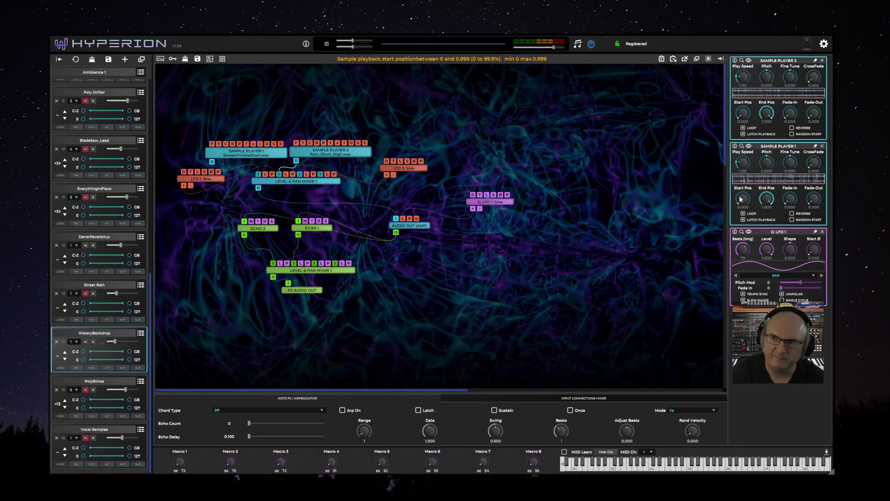
left_click_drag(284, 153, 298, 147)
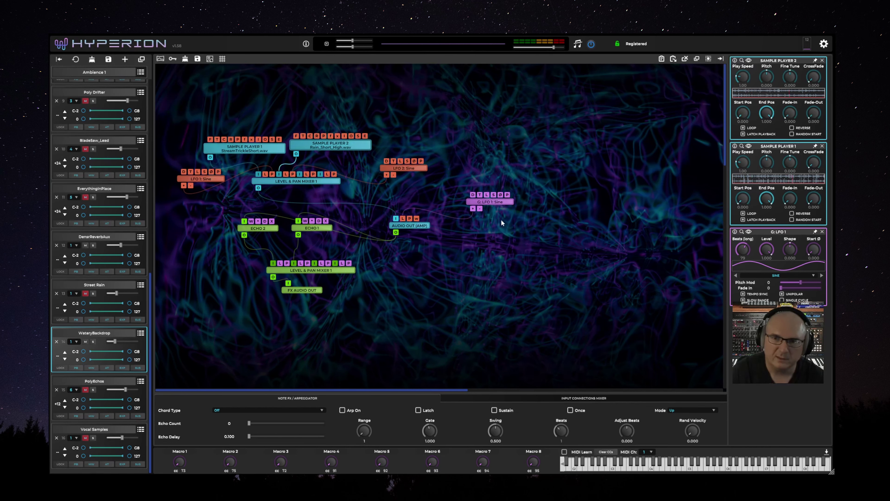
left_click(505, 202)
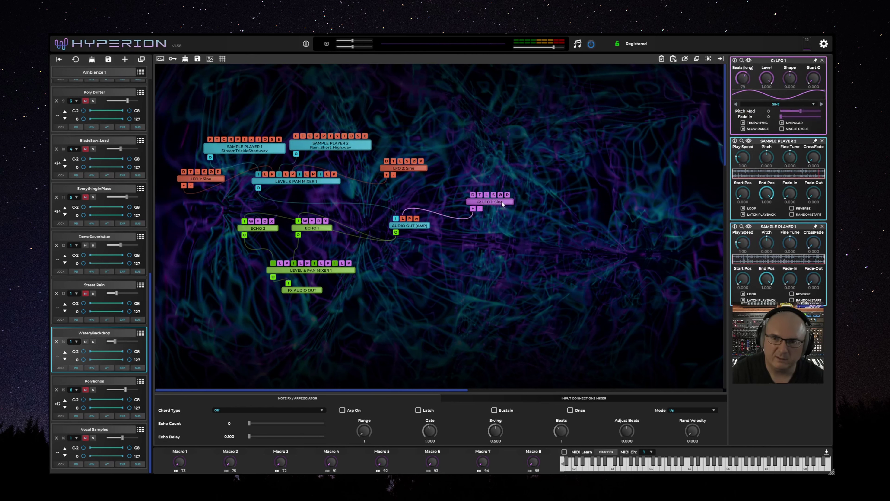
left_click_drag(501, 202, 493, 189)
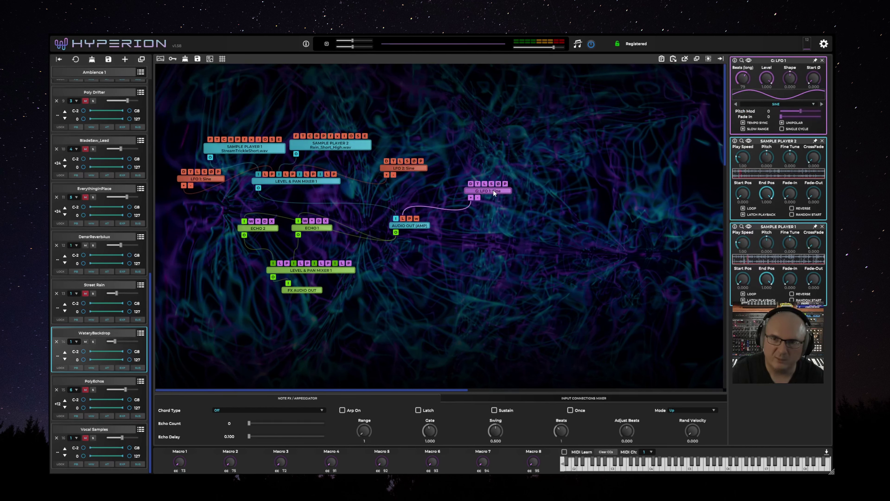
left_click(402, 219)
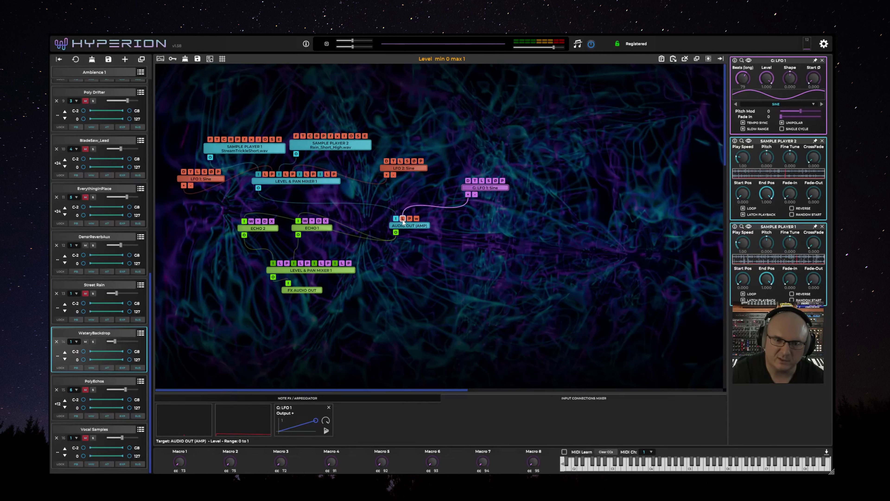
Mute the WateryBackdrop layer, then unmute the PolyEchos layer and open its module patch.
left_click(85, 342)
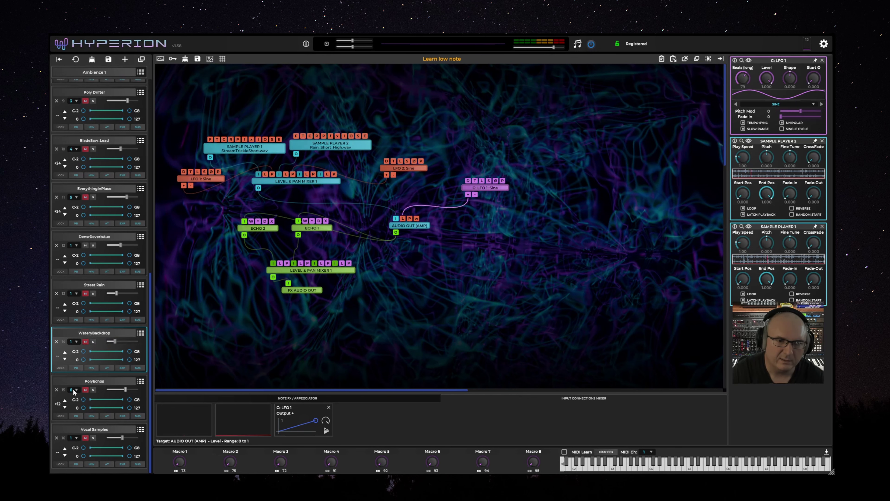
left_click(85, 390)
left_click(110, 381)
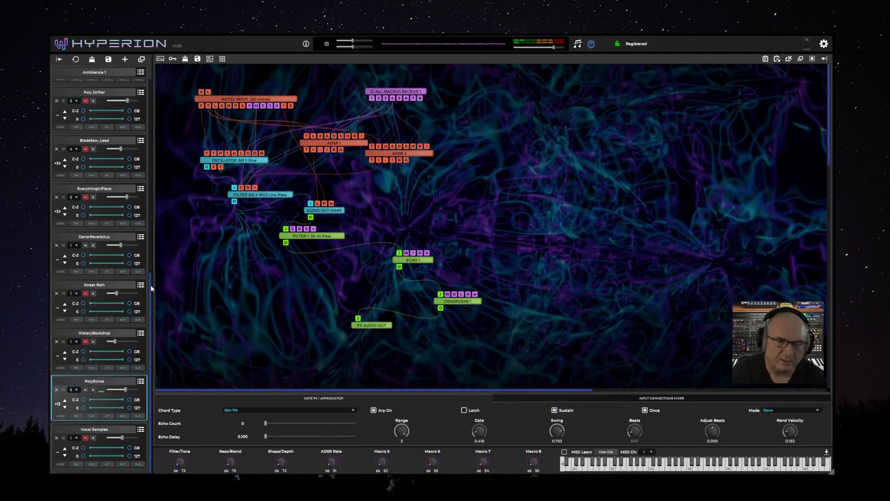
Open the Channel 6 Generator patch and show the G: LFO 1, Binary Logic 1 and G: Note Sender 1 settings.
left_click_drag(151, 285, 171, 175)
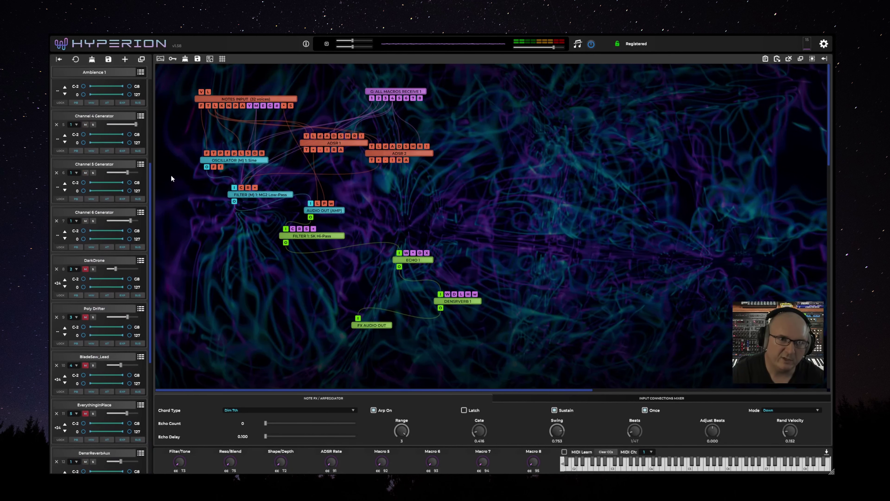
left_click(95, 215)
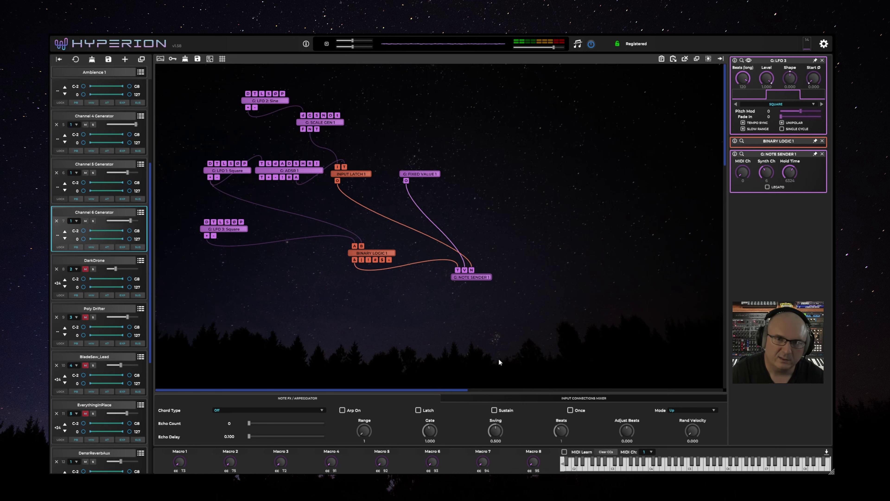
left_click(228, 173)
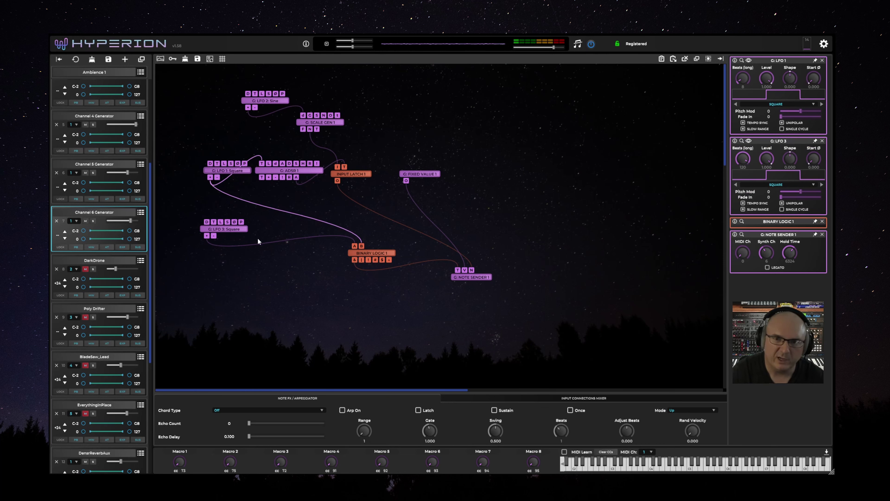
left_click(375, 256)
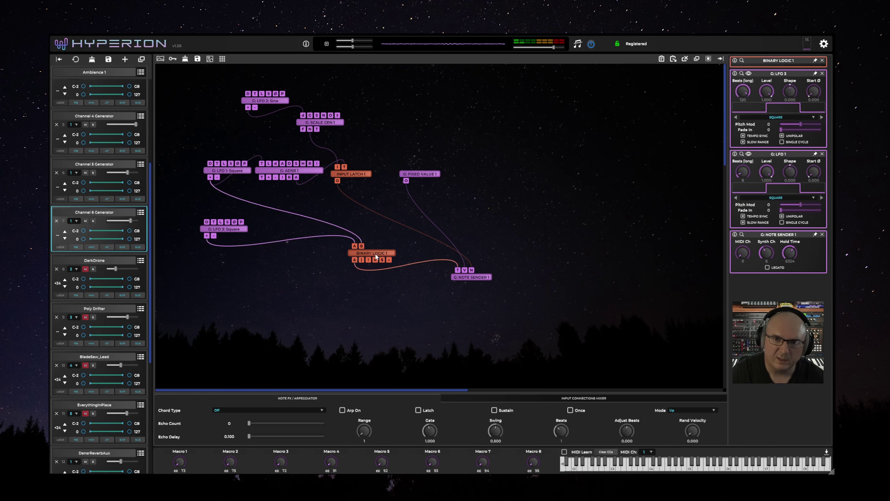
left_click_drag(476, 283, 474, 280)
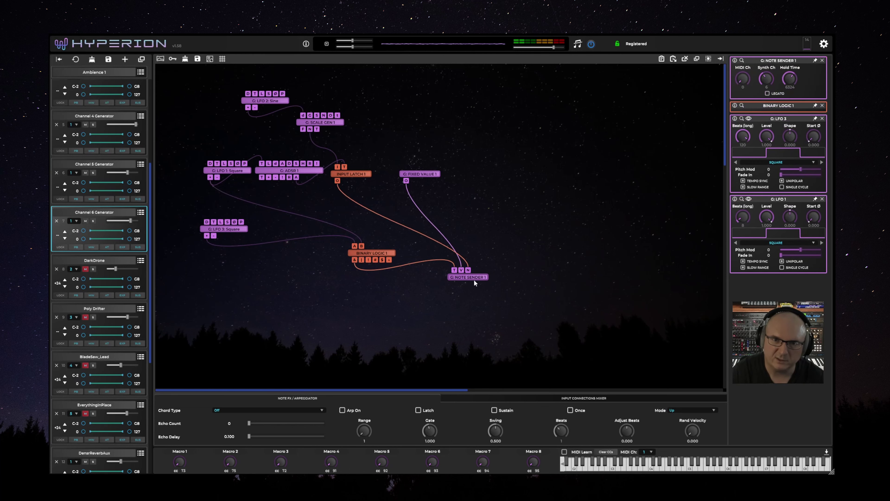
Examine the Input Latch 1, G: Scale Gen 1 and G: LFO 2 modules, including the LFO's connection to the scale generator's control data input.
left_click(353, 174)
left_click(336, 124)
left_click(276, 101)
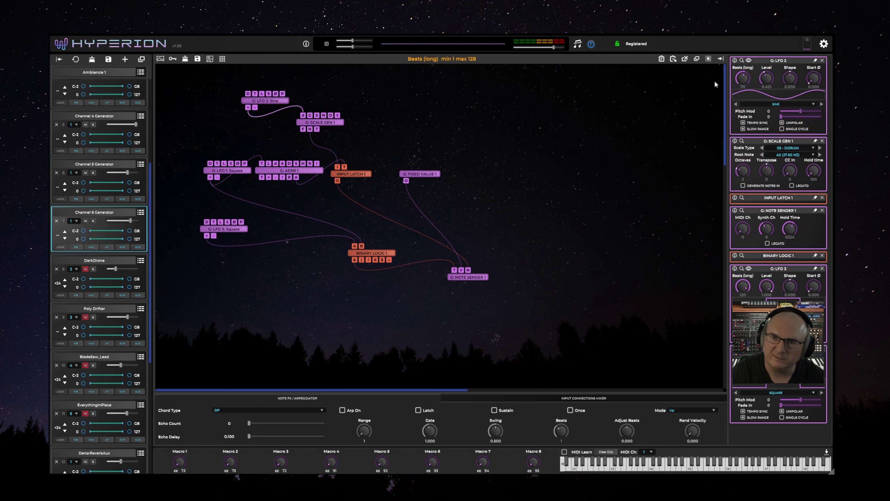
left_click(299, 120)
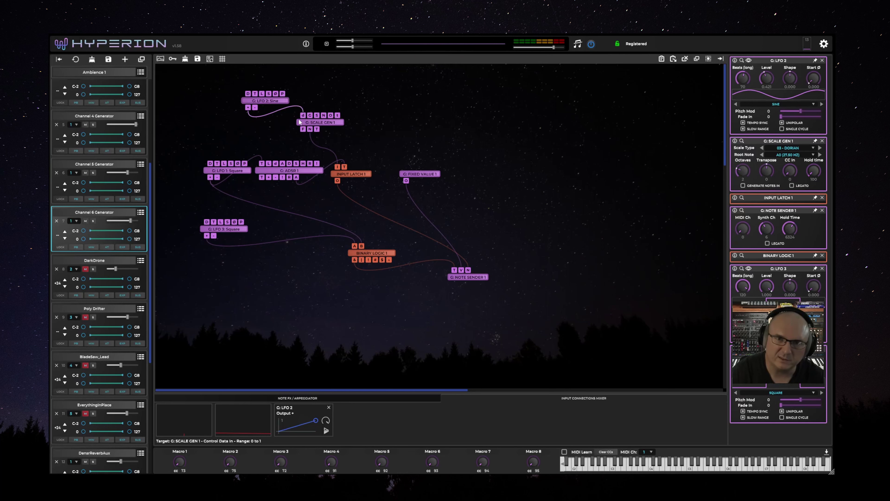
left_click(332, 123)
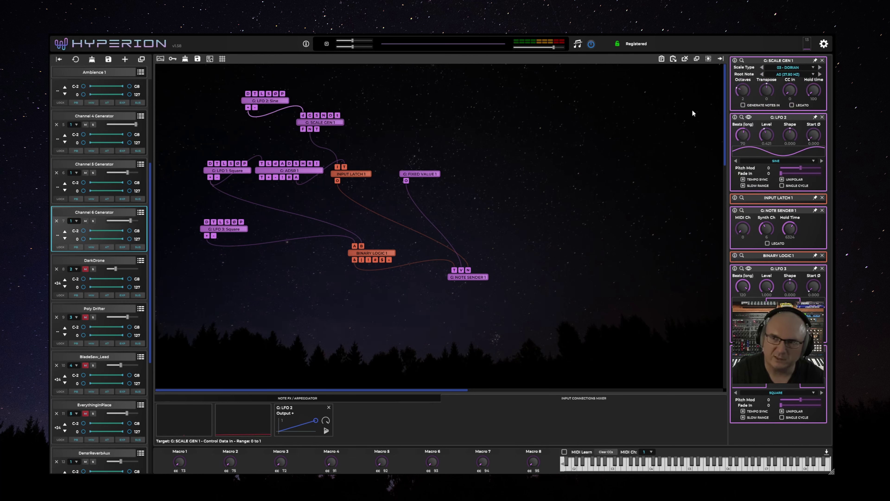
scroll(232, 320, "down", 2)
scroll(231, 319, "down", 4)
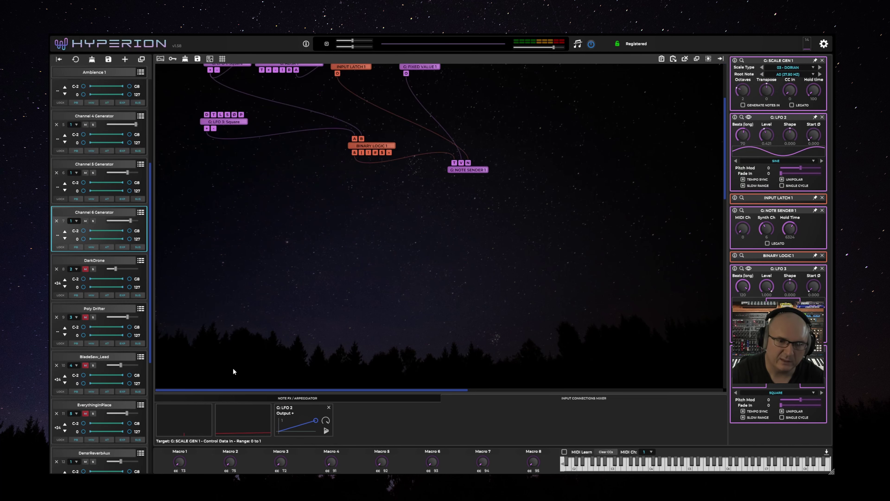
Mute the PolyEchos layer, then unmute the Vocal Samples layer and open its module patch.
left_click_drag(150, 363, 150, 468)
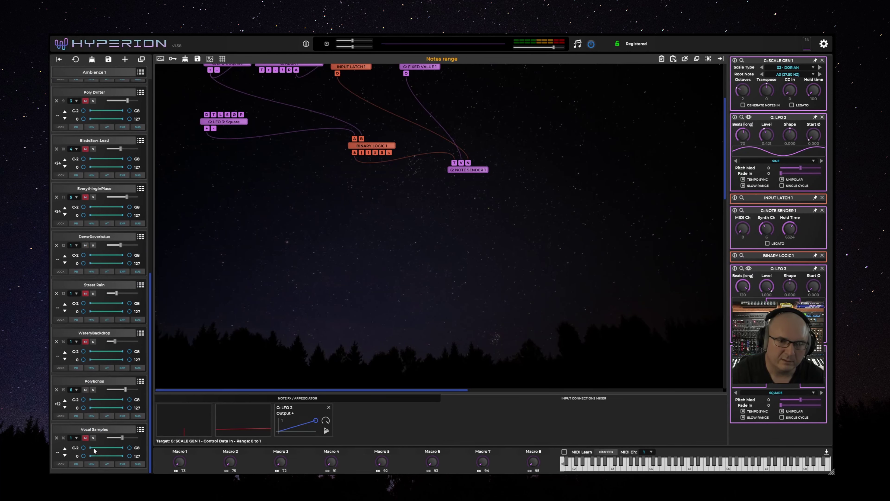
left_click(85, 390)
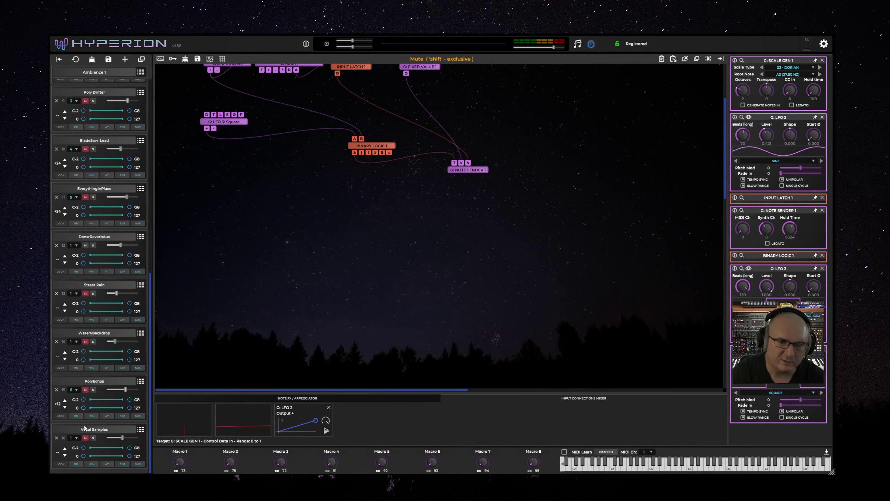
left_click(85, 438)
left_click(108, 430)
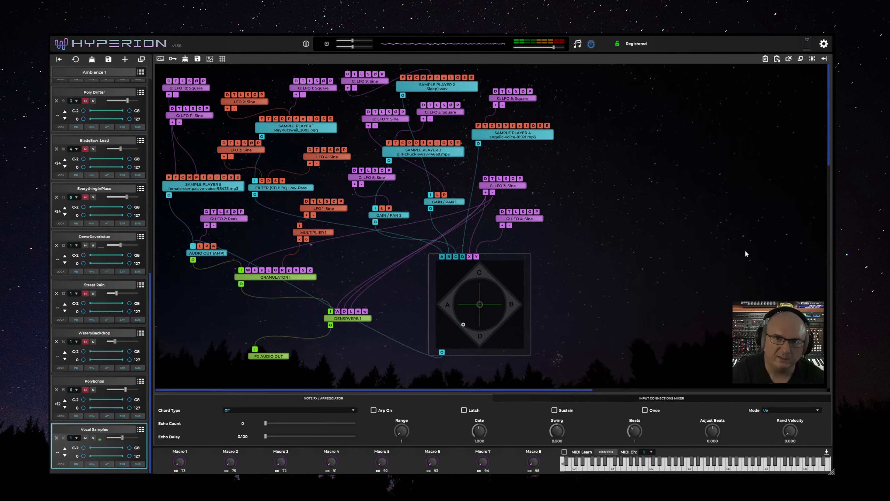
Show the Sample Player 2, Sample Player 4 and G: LFO 6 settings, then open Sample Player 2's enlarged Sleep1.wav waveform.
left_click(462, 88)
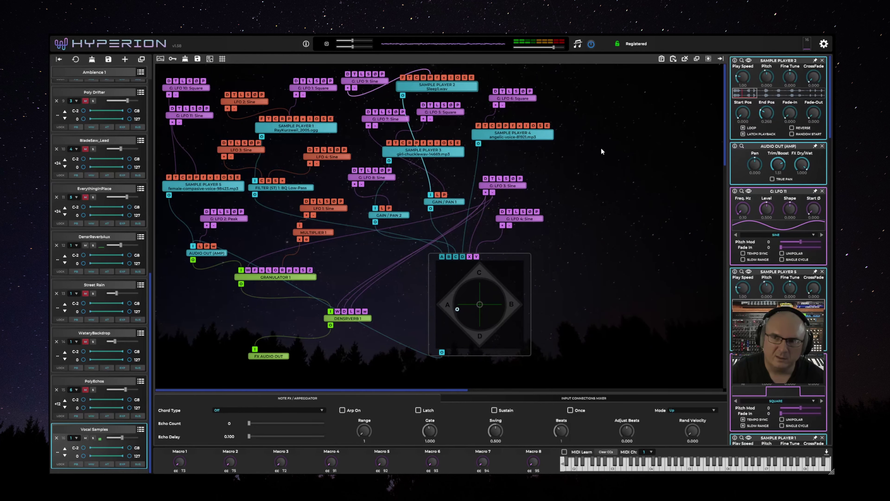
left_click(530, 137)
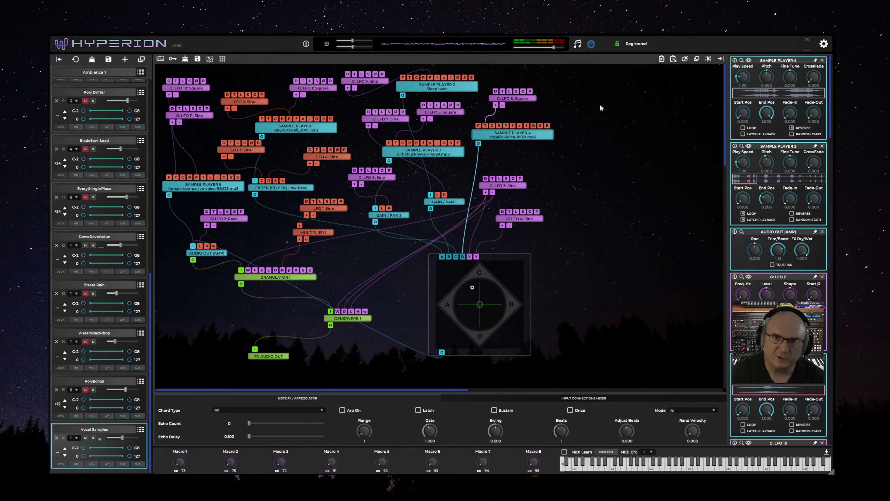
left_click(520, 98)
left_click(456, 89)
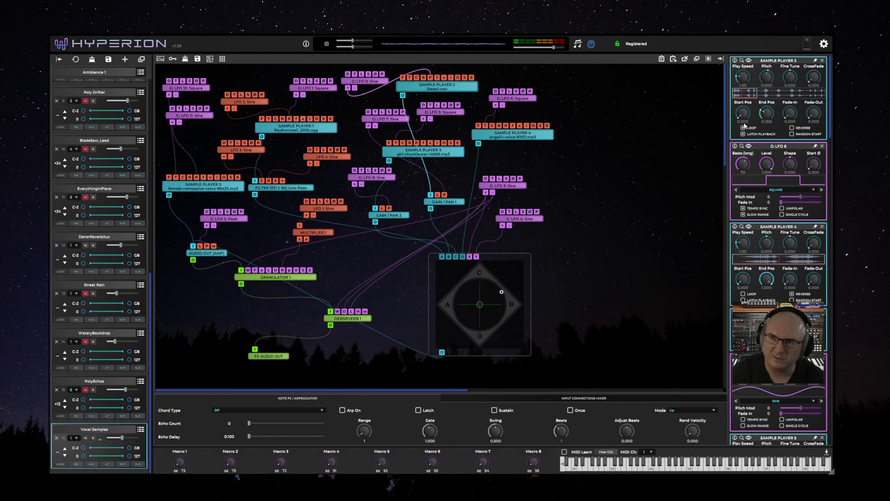
left_click(749, 60)
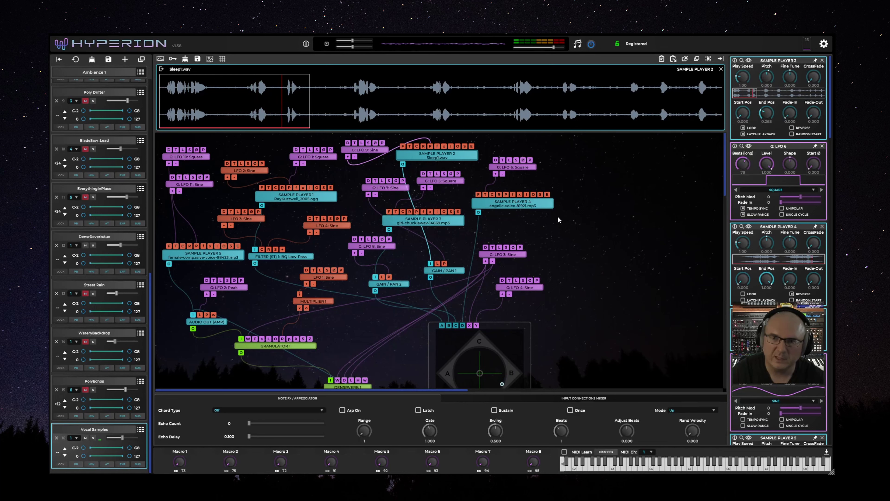
Examine the G: LFO 6 connection to Sample Player 4, followed by Sample Player 3 and its G: LFO 5.
left_click(537, 207)
left_click(525, 170)
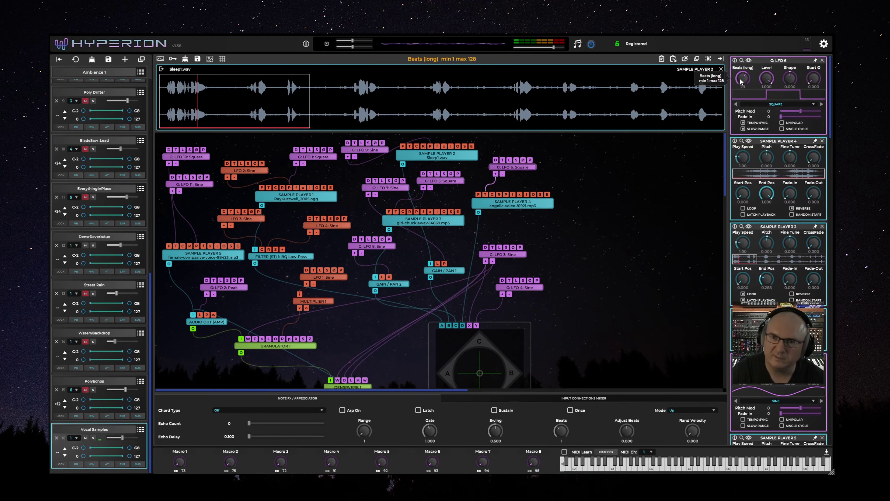
left_click(525, 206)
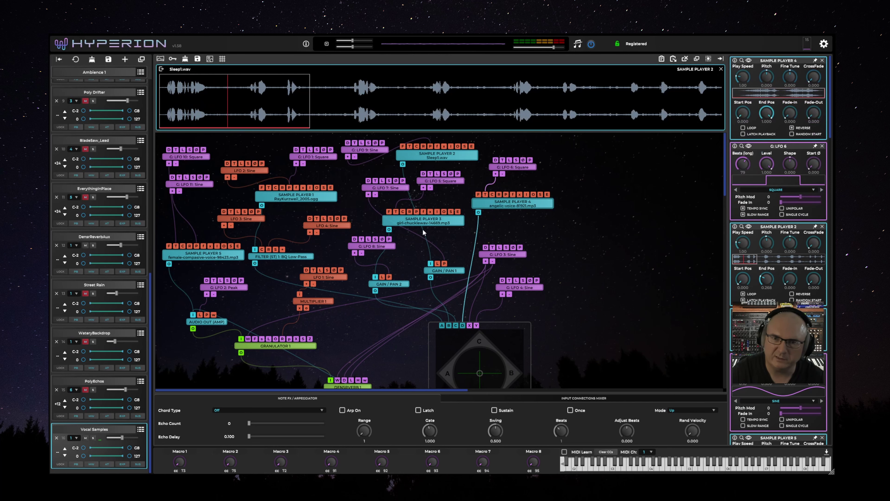
left_click_drag(422, 225, 425, 221)
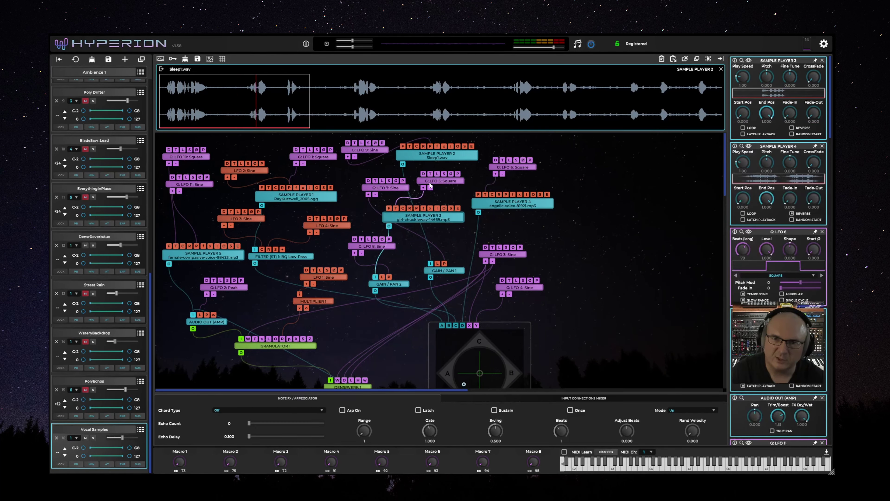
left_click(440, 180)
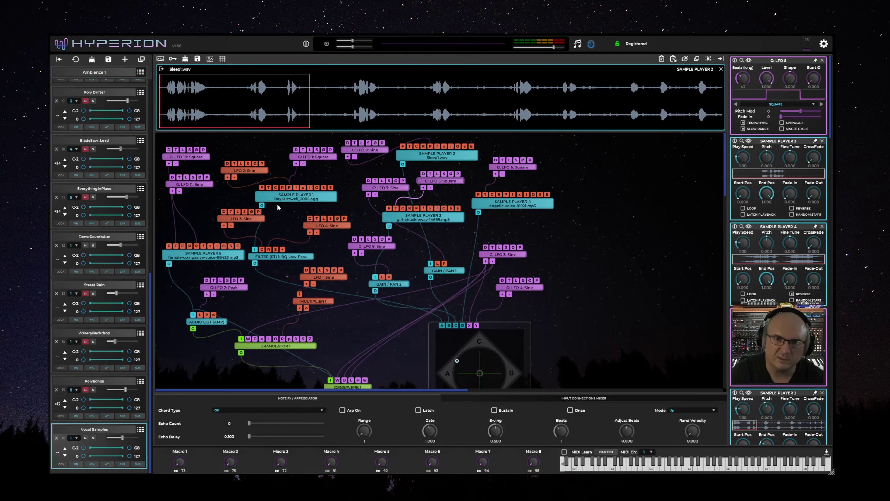
Show the settings of Sample Player 1, Sample Player 5 and the G: LFO 10 that feeds Sample Player 5.
left_click(284, 198)
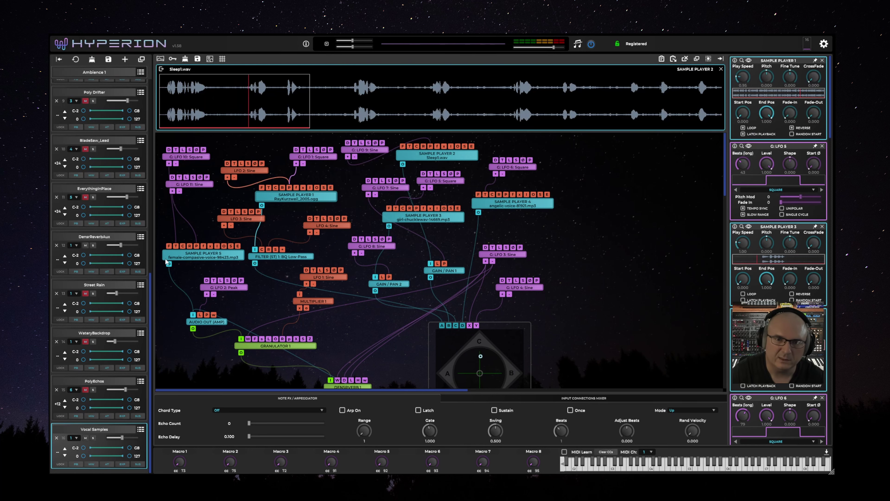
left_click(183, 258)
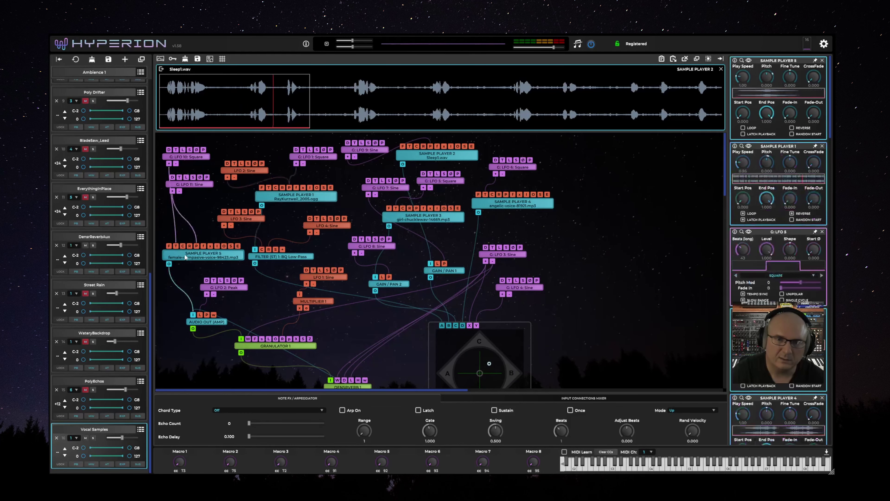
left_click(191, 158)
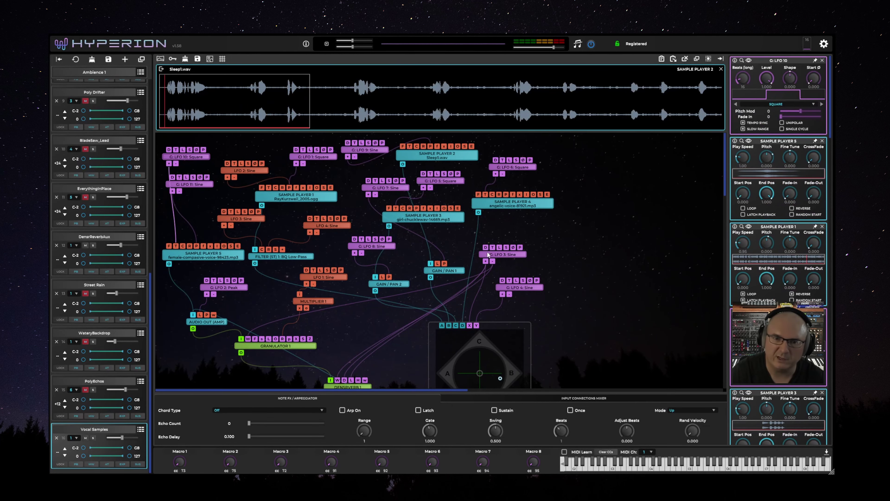
Move the vector mixer module closer to the sample players' outputs and show the G: LFO 3 and G: LFO 4 connections to it.
scroll(406, 327, "down", 1)
scroll(405, 330, "down", 1)
scroll(406, 329, "up", 1)
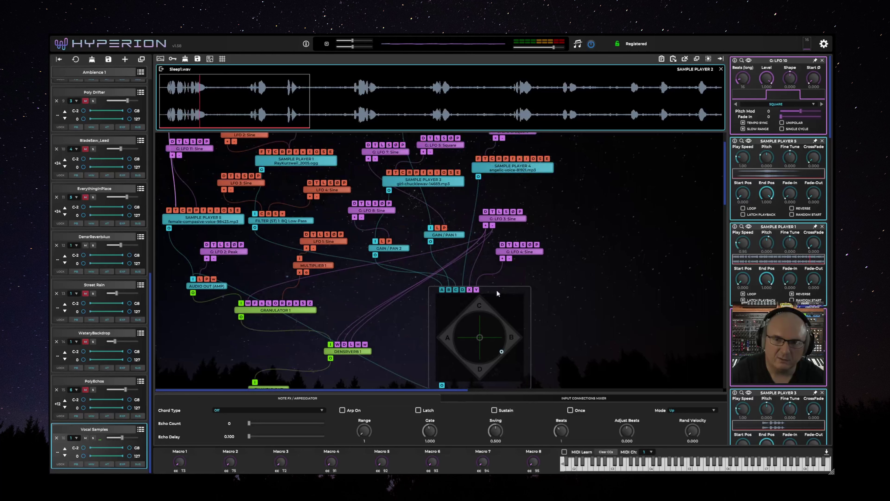
left_click_drag(525, 314, 474, 297)
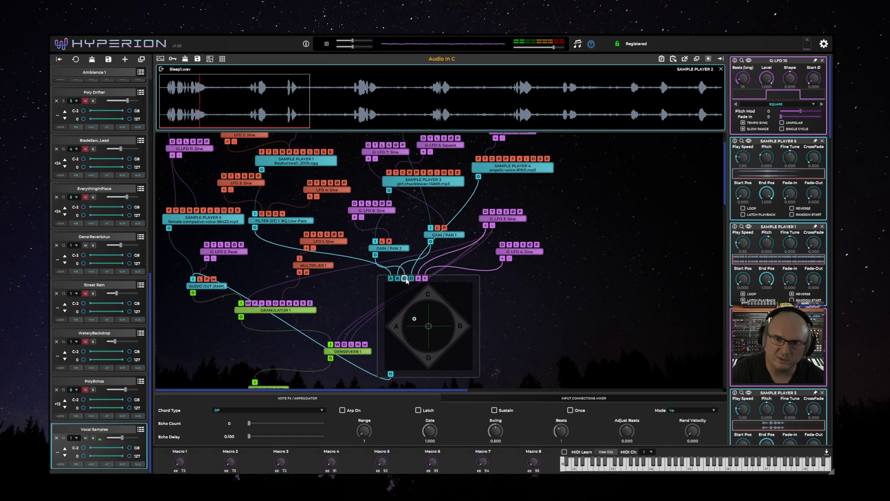
left_click(509, 219)
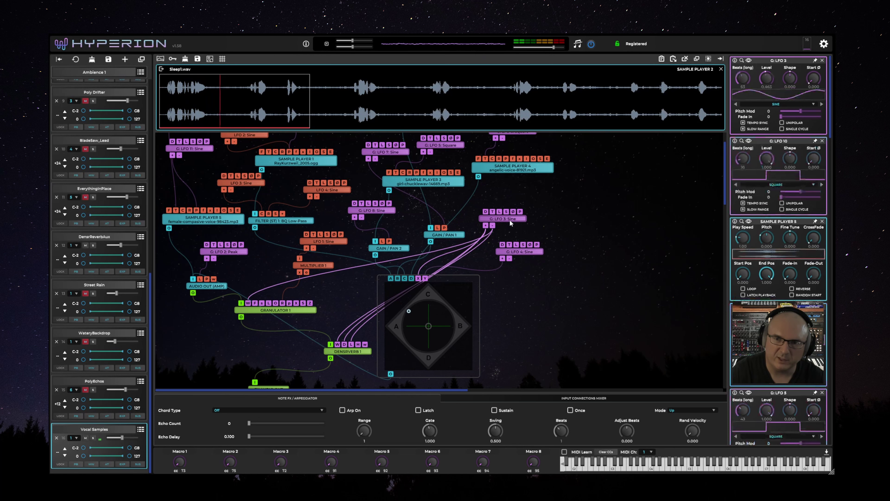
left_click(524, 252)
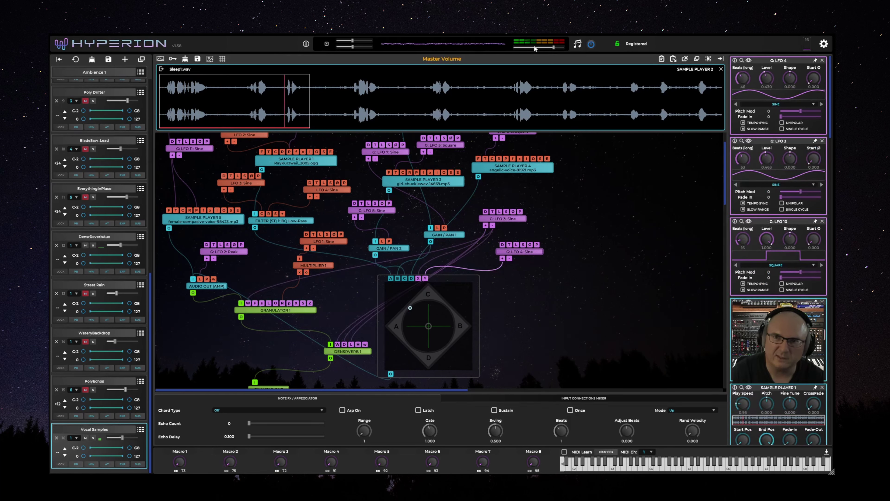
Lower the master volume, revisit G: LFO 3 and G: LFO 4, and nudge the vector mixer's centre point slightly.
left_click_drag(553, 47, 529, 48)
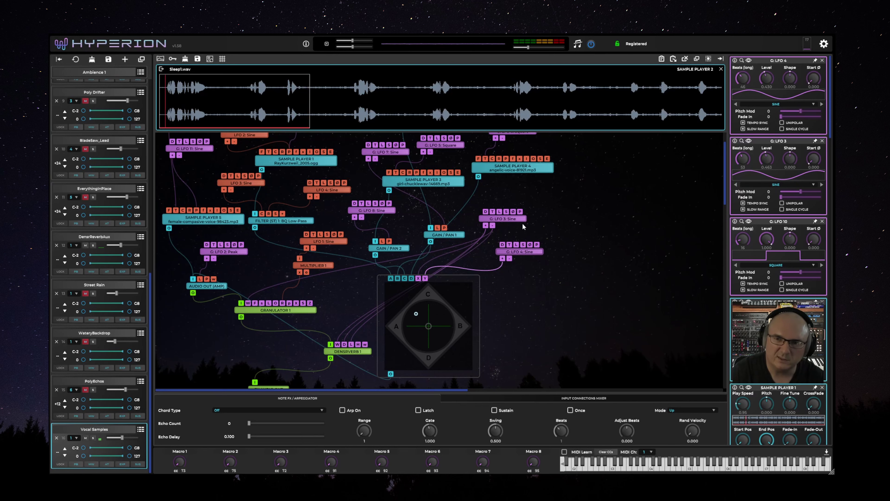
left_click(504, 217)
left_click(512, 252)
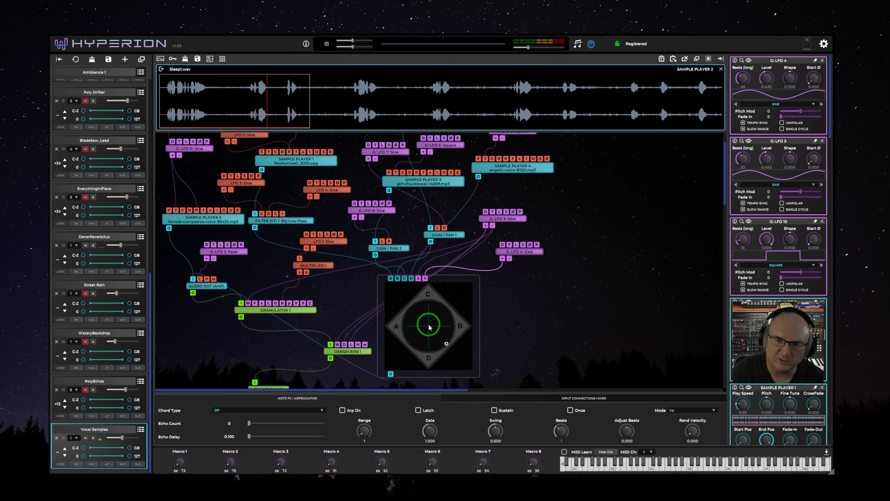
mouse_move(430, 327)
left_mouse_down()
mouse_move(423, 344)
mouse_move(415, 312)
mouse_move(431, 329)
left_mouse_up()
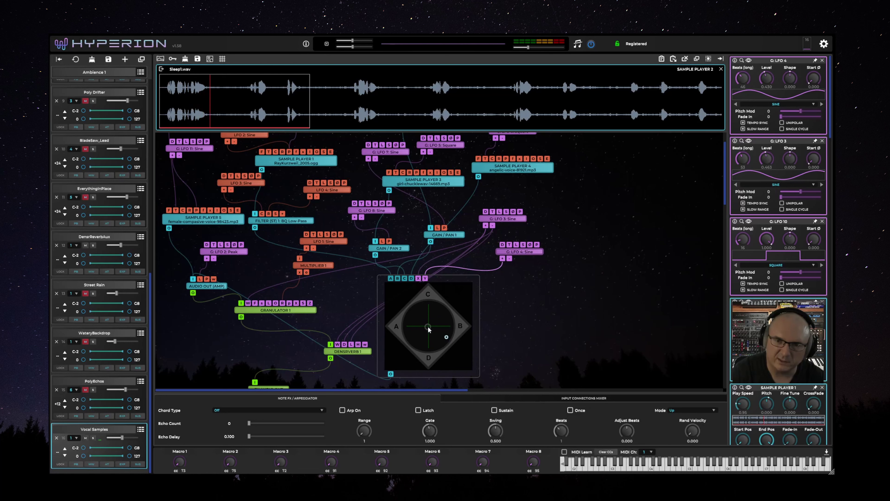
Trace G: LFO 3, Audio Out (Amp), Granulator 1 and DENSRVERB 1 in the effects chain, moving the reverb module nearer the granulator.
left_click(503, 219)
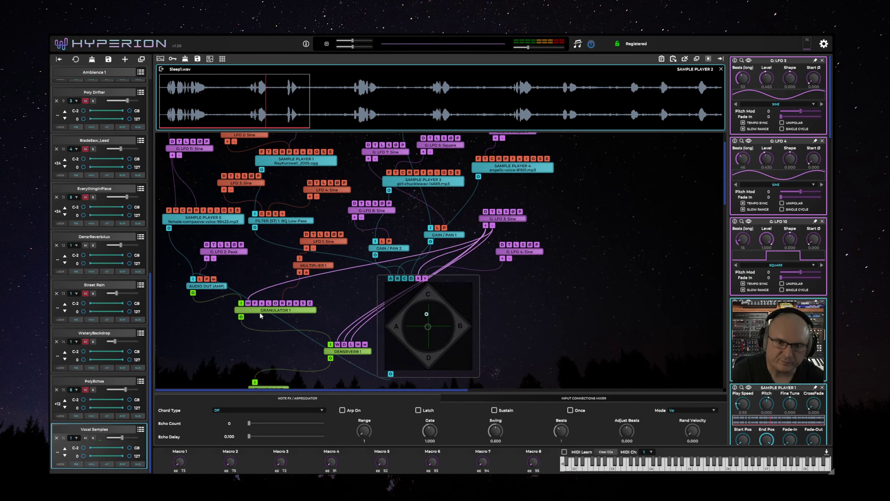
left_click(208, 286)
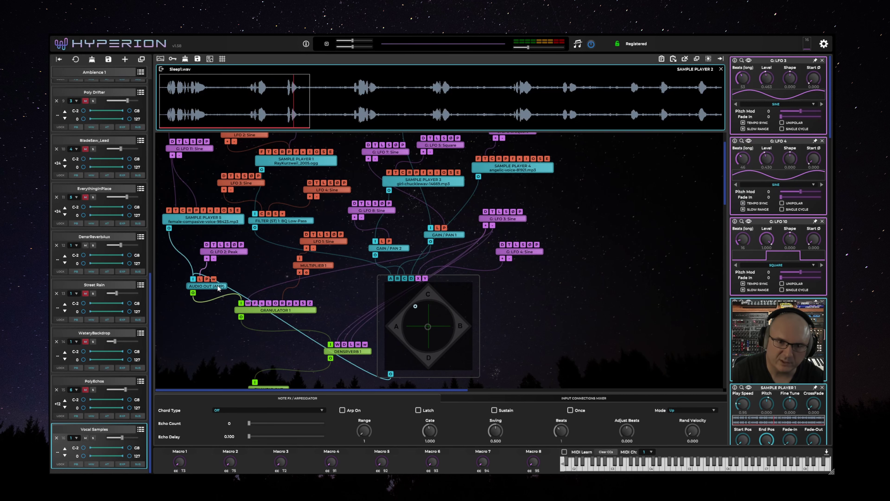
left_click(268, 312)
left_click_drag(337, 353, 303, 346)
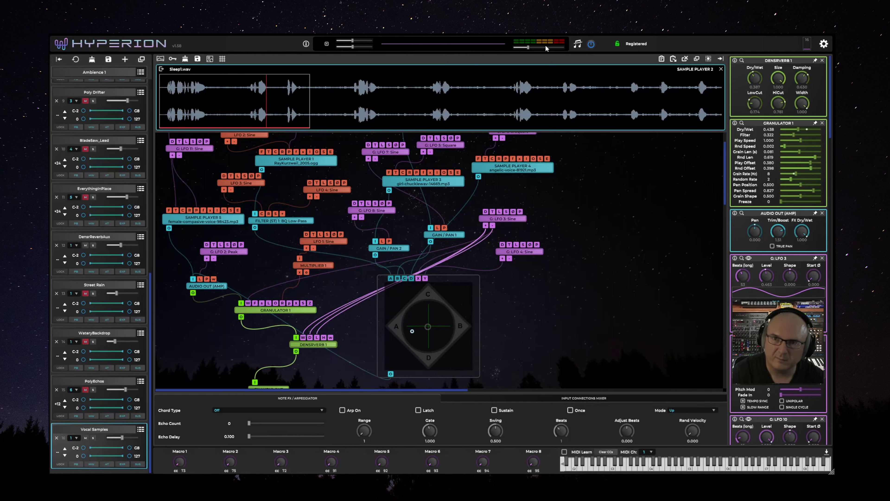
Raise the master volume again and increase the Vocal Samples layer's level.
left_click_drag(528, 47, 556, 49)
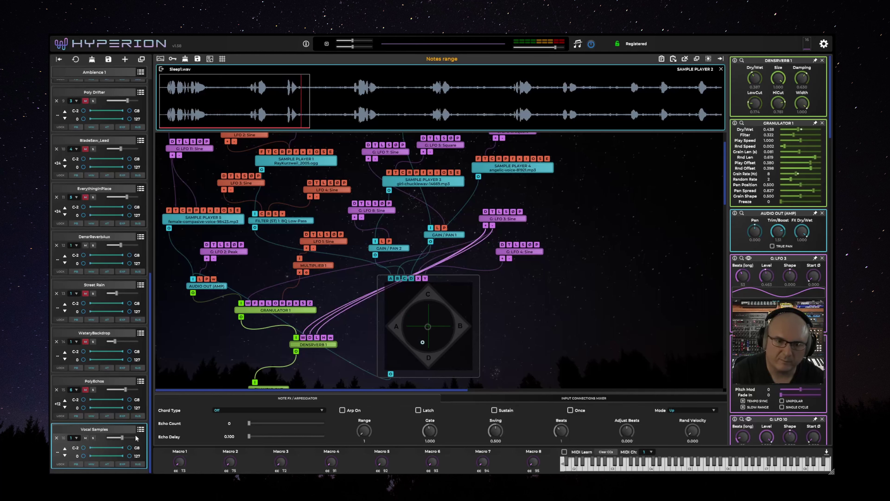
left_click_drag(122, 437, 131, 440)
Reload the Ambience 1 combi patch from the patch browser.
left_click_drag(149, 362, 155, 109)
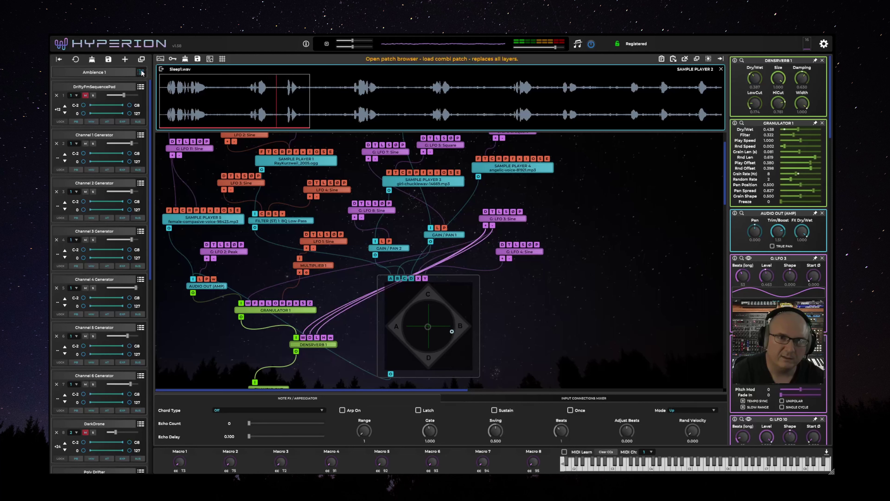
left_click(139, 74)
double_click(216, 81)
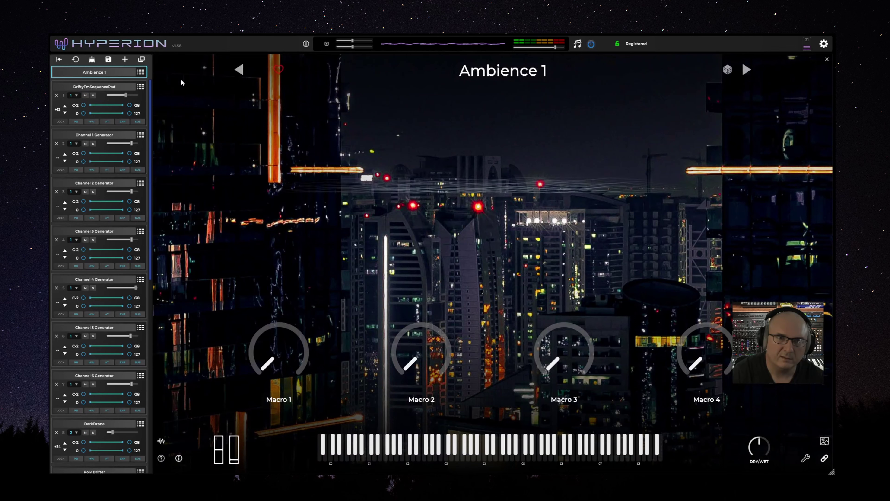
Look through the module patches of the DriftyFmSequencePad, Channel 1 to Channel 6 Generator and DarkDrone layers in order.
left_click(98, 87)
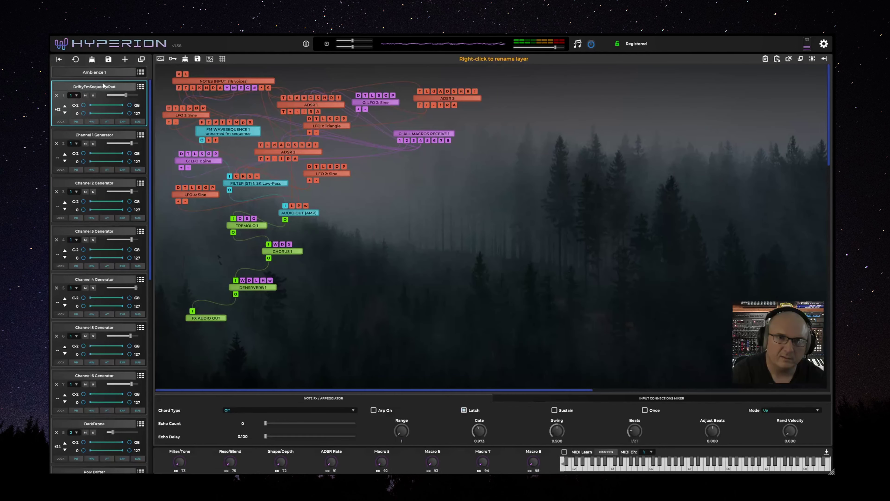
left_click(87, 140)
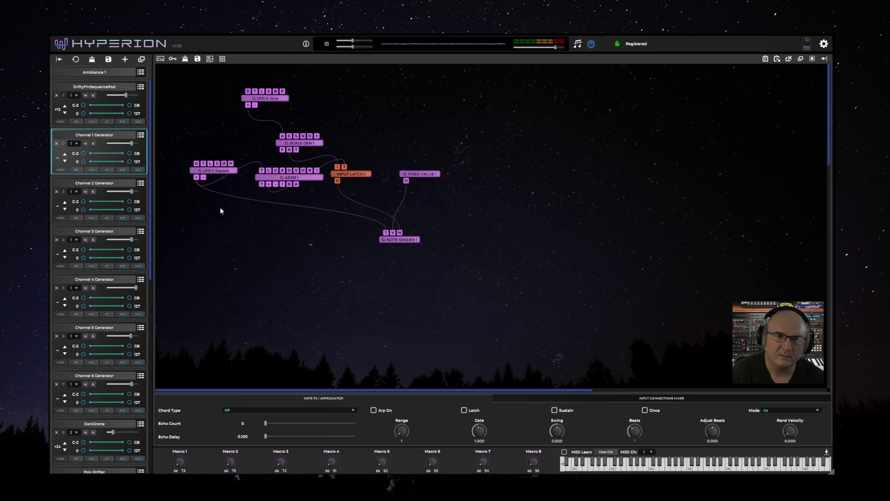
left_click(119, 184)
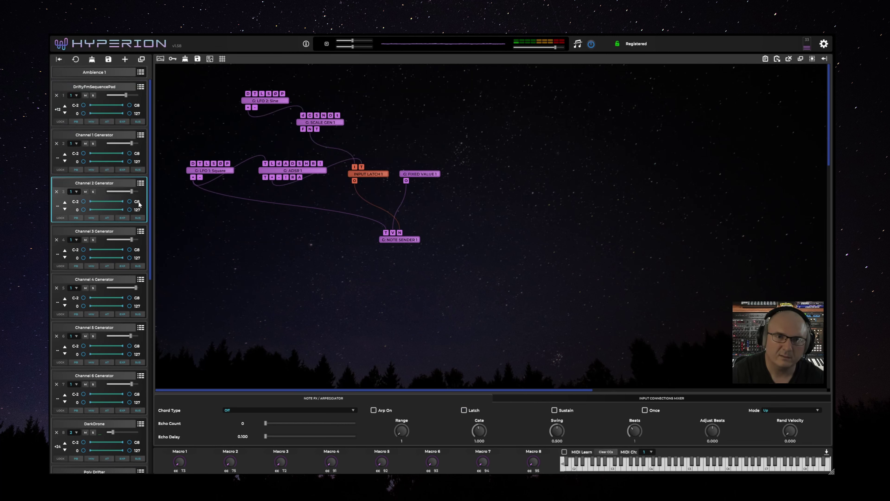
left_click(117, 232)
left_click(112, 281)
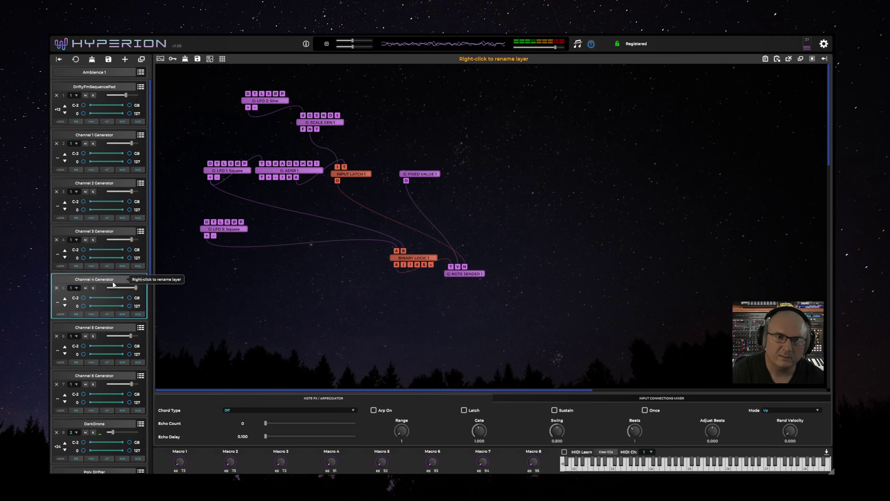
left_click(110, 327)
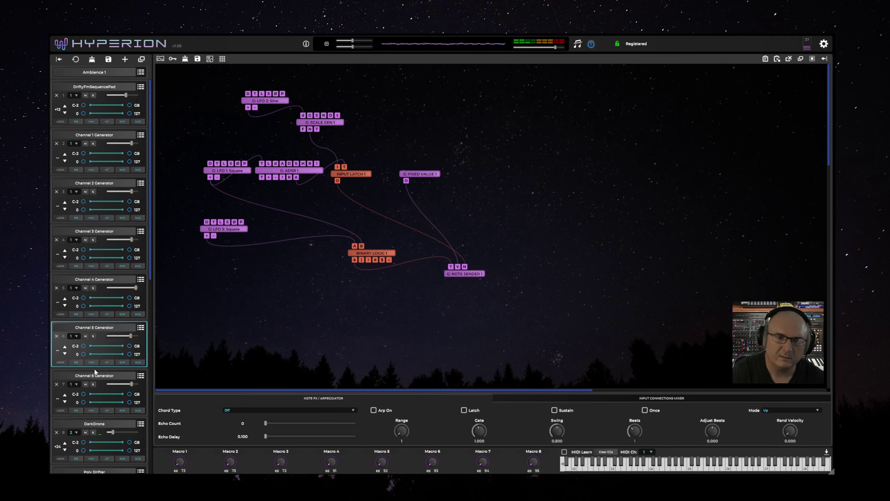
left_click(104, 377)
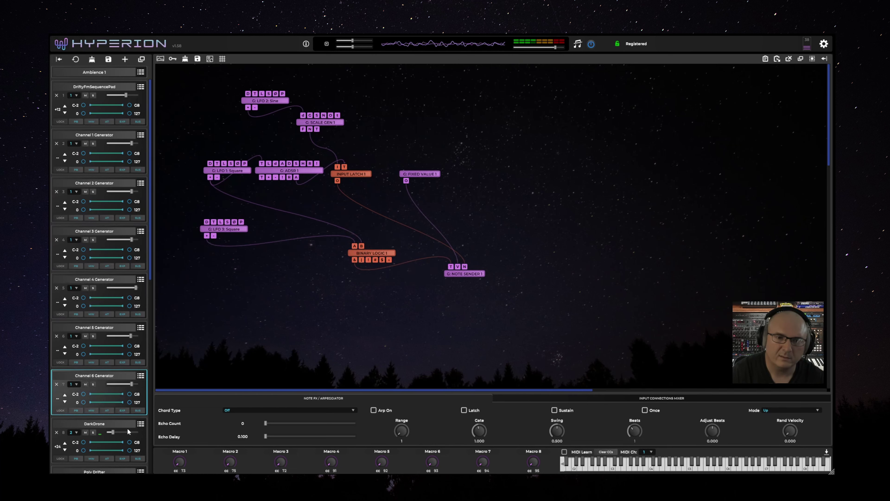
scroll(130, 426, "down", 5)
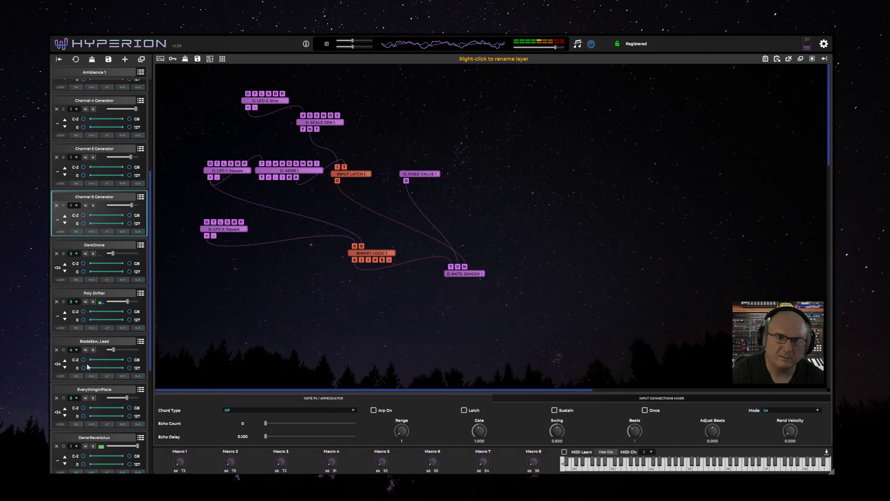
left_click(111, 244)
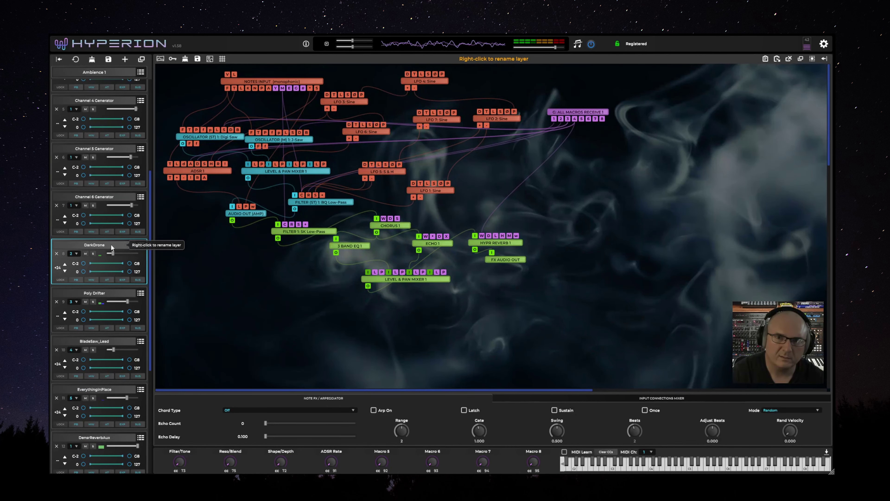
Look through the module patches of the Poly Drifter, BladeSaw_Lead, EverythingInPlace, reverb aux, Street Rain and WateryBackdrop layers in order.
left_click(120, 290)
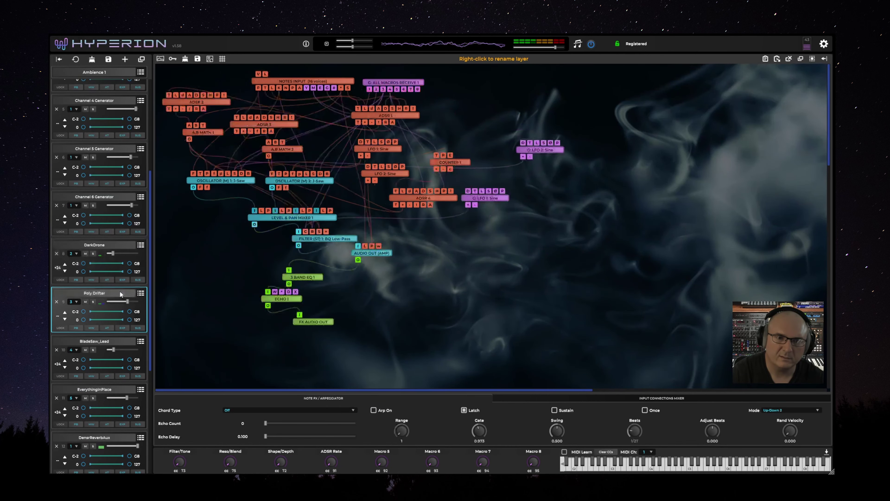
left_click(118, 342)
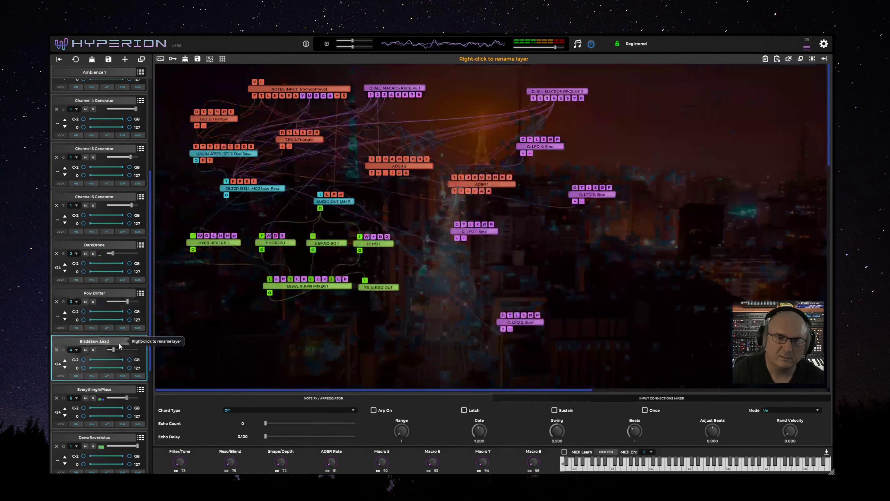
left_click(119, 393)
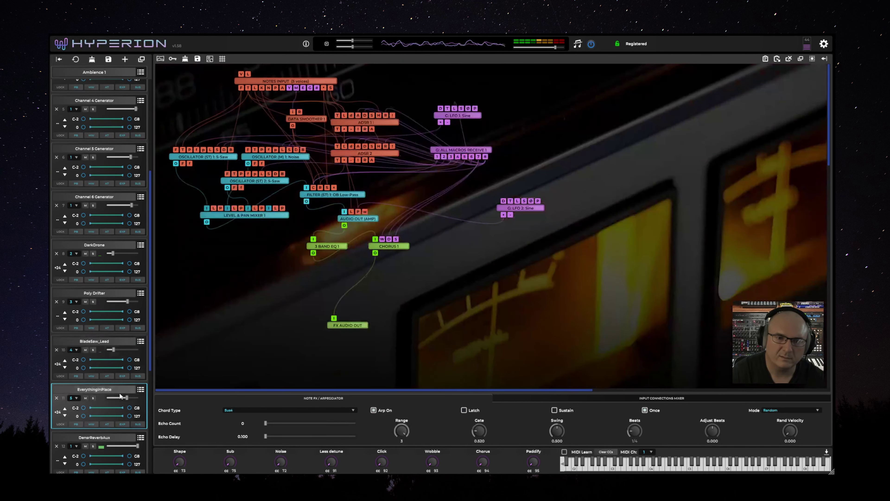
left_click(120, 438)
scroll(116, 397, "down", 1)
scroll(148, 407, "down", 1)
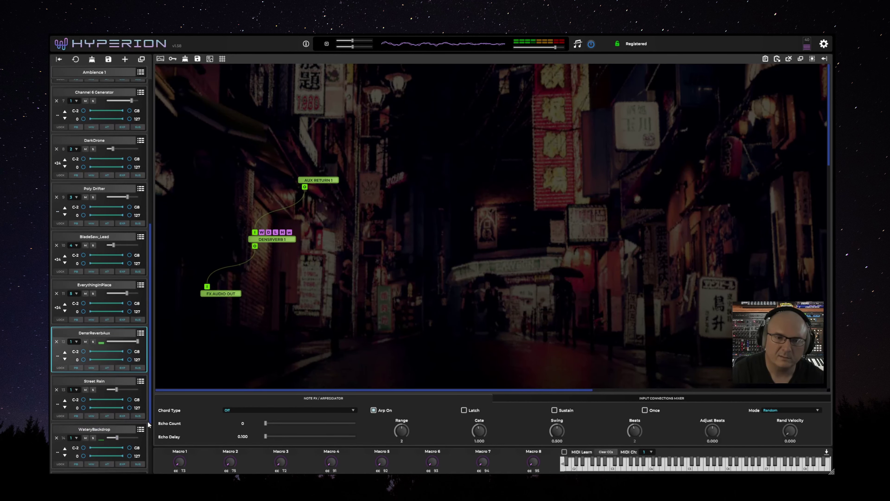
left_click(114, 385)
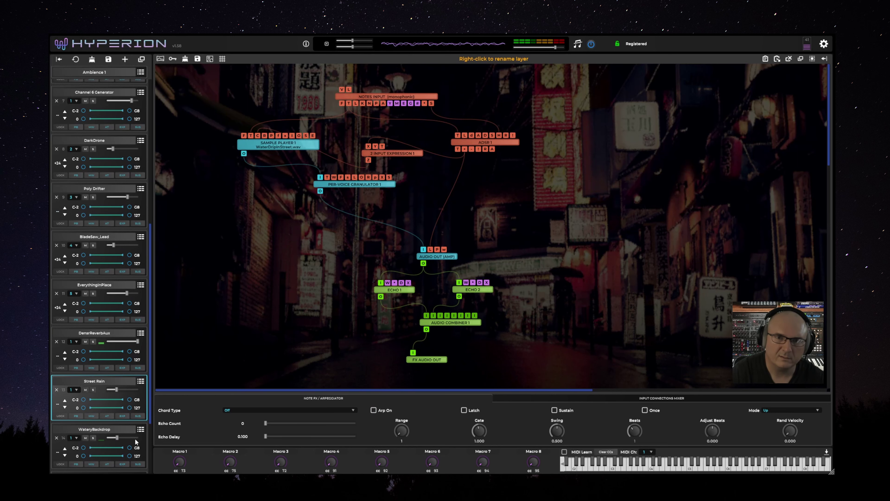
left_click(112, 429)
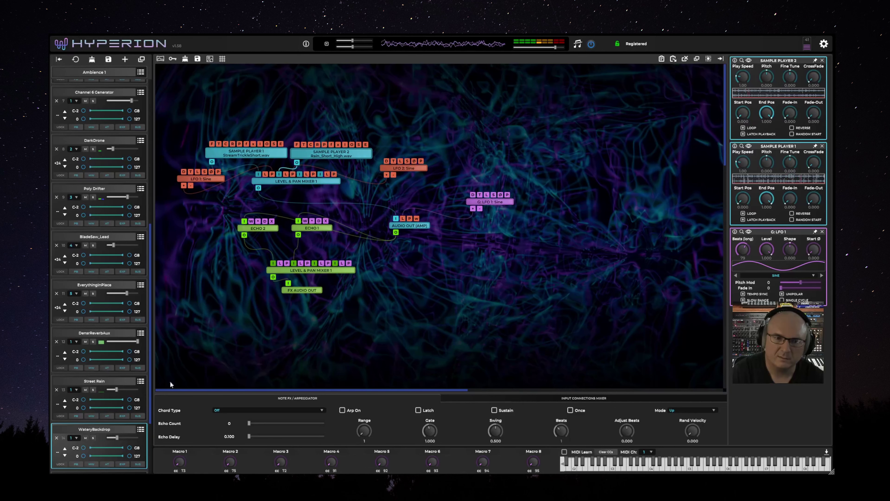
View the PolyEchos layer's patch and inspect the connections feeding the Cut input of its MG2 low-pass filter.
scroll(76, 407, "down", 2)
left_click(105, 384)
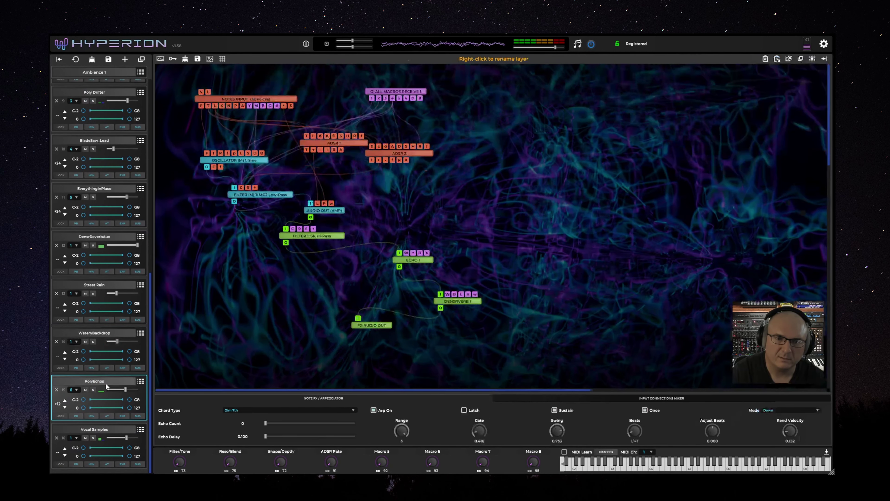
left_click(242, 189)
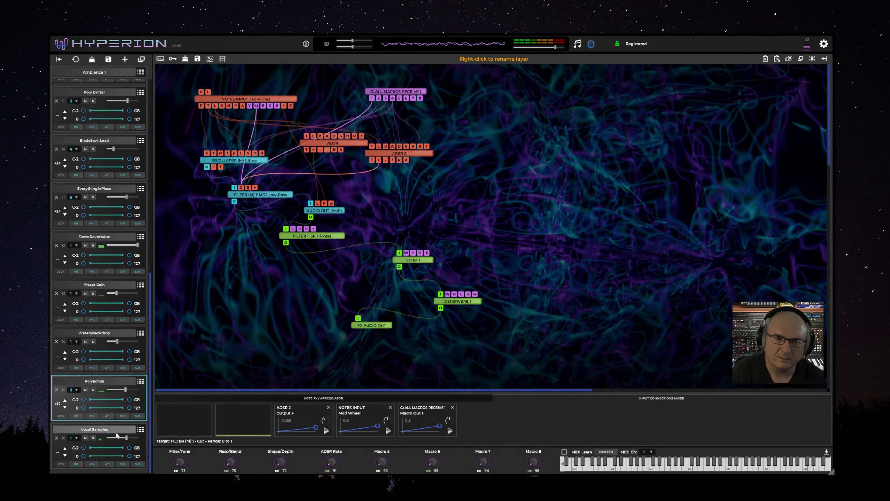
View the Vocal Samples layer's patch, show Sample Player 4 and Sample Player 2 settings, and enlarge the waveform of Sleep1.wav.
left_click(84, 429)
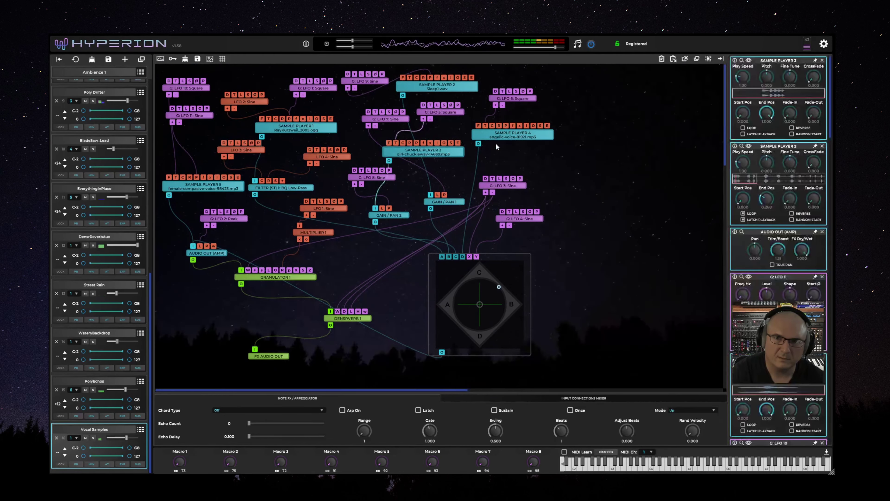
left_click(439, 155)
left_click(447, 87)
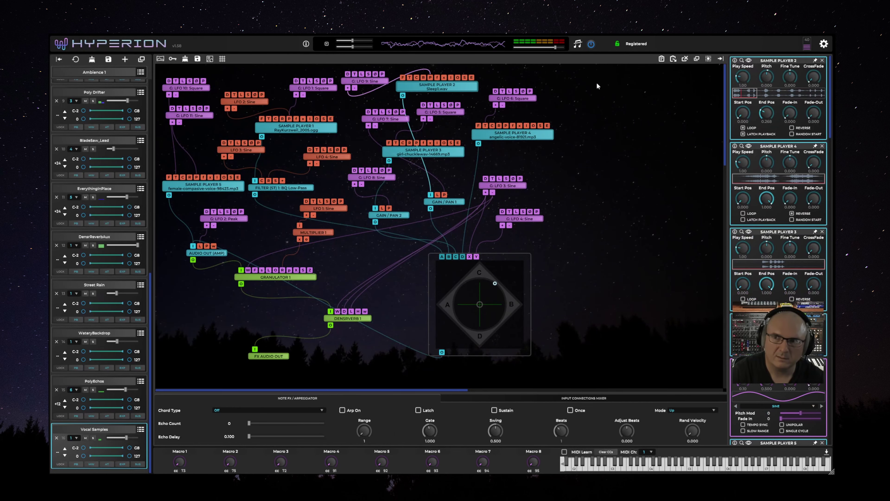
left_click(749, 61)
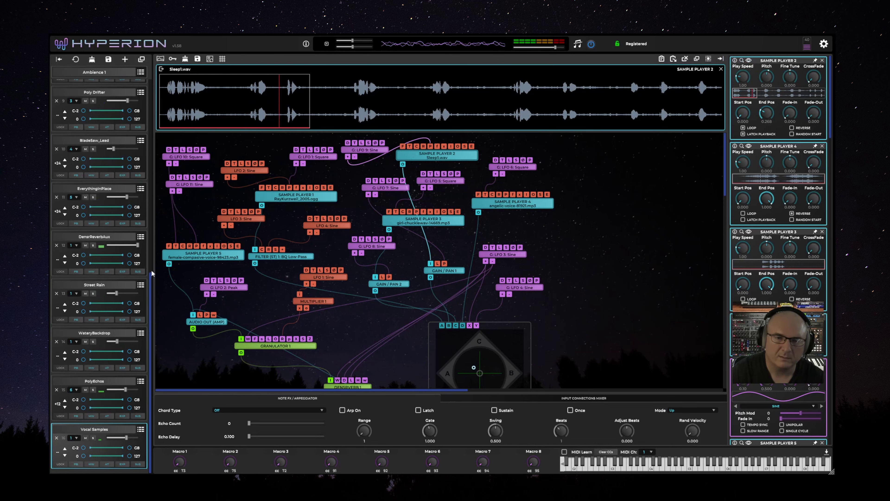
Load the Ambience 2 combi patch from the patch browser, replacing all layers.
left_click_drag(152, 278, 394, 38)
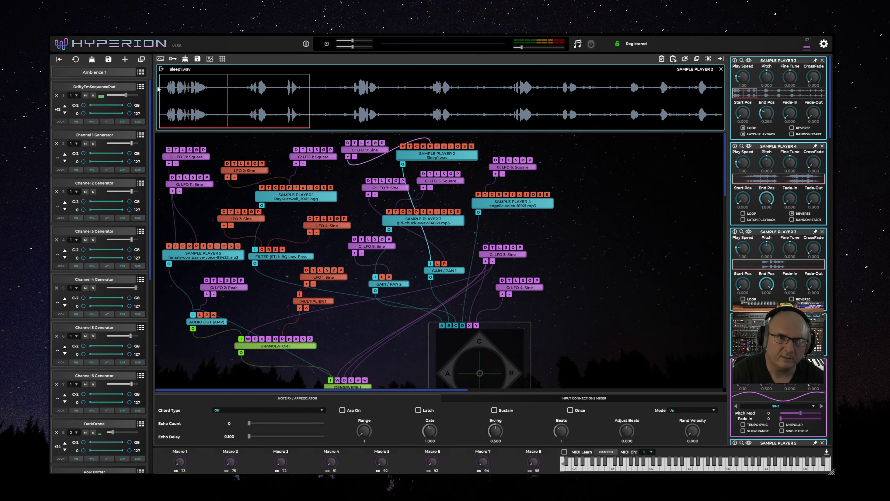
left_click(141, 73)
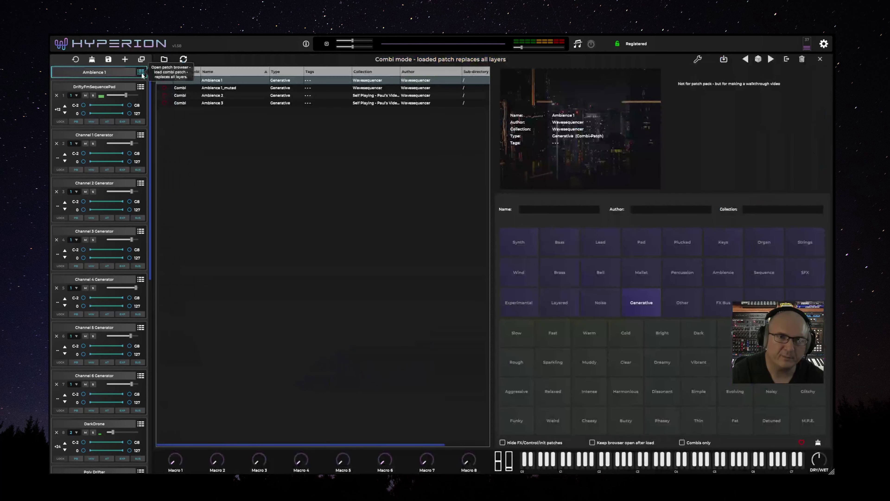
left_click(222, 96)
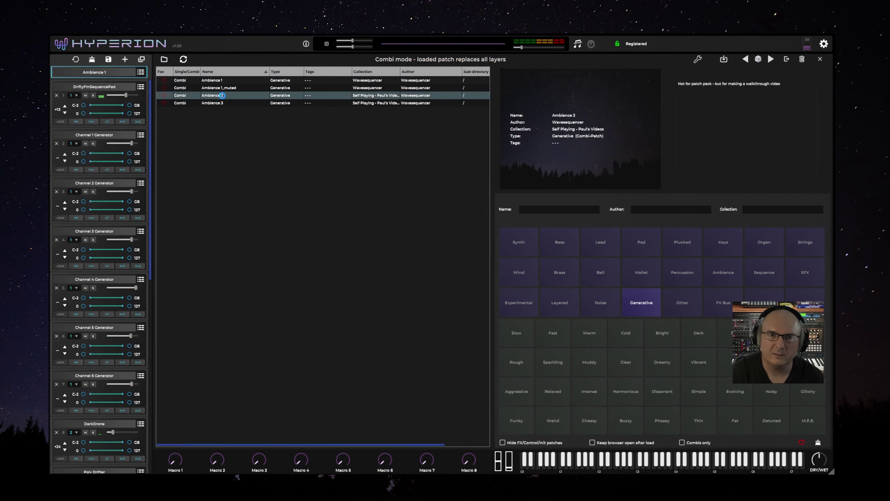
double_click(222, 96)
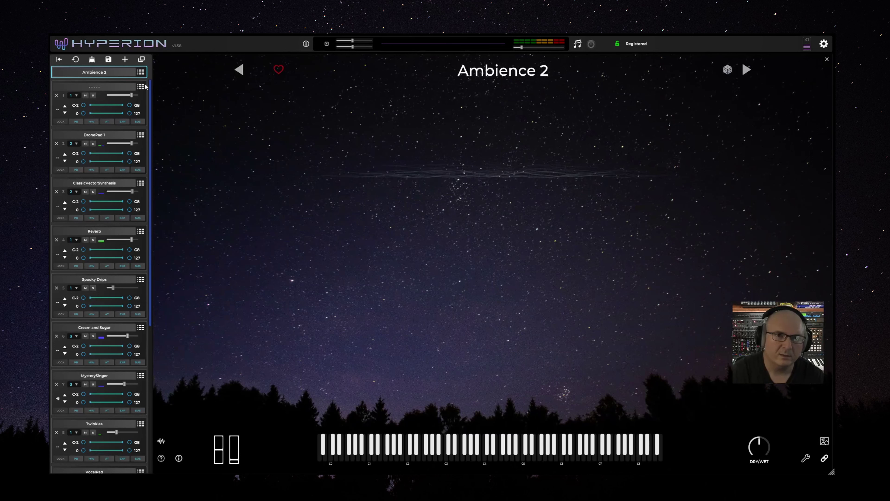
mouse_move(149, 89)
left_mouse_down()
mouse_move(164, 279)
mouse_move(156, 99)
left_mouse_up()
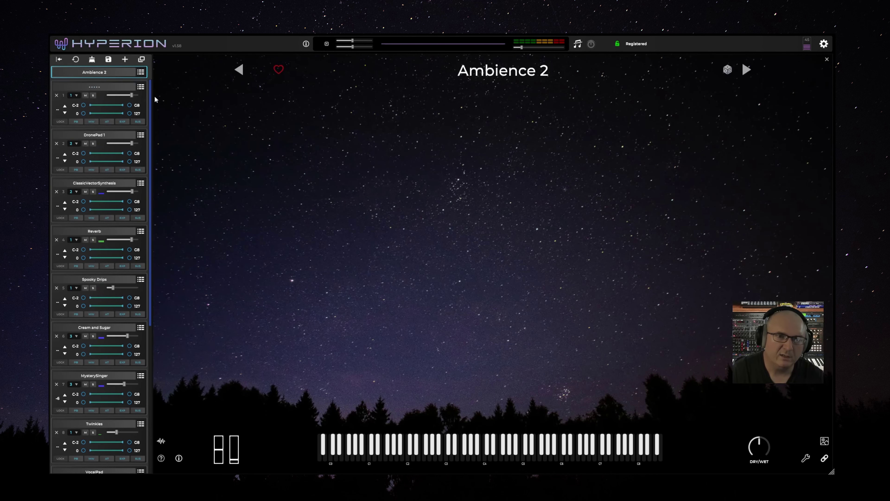
Look through the DronePad 1, ClassicVectorSynthesis, Spooky Drips and Cream and Sugar patches, shifting DronePad 1's Note to Hz module aside.
left_click(113, 135)
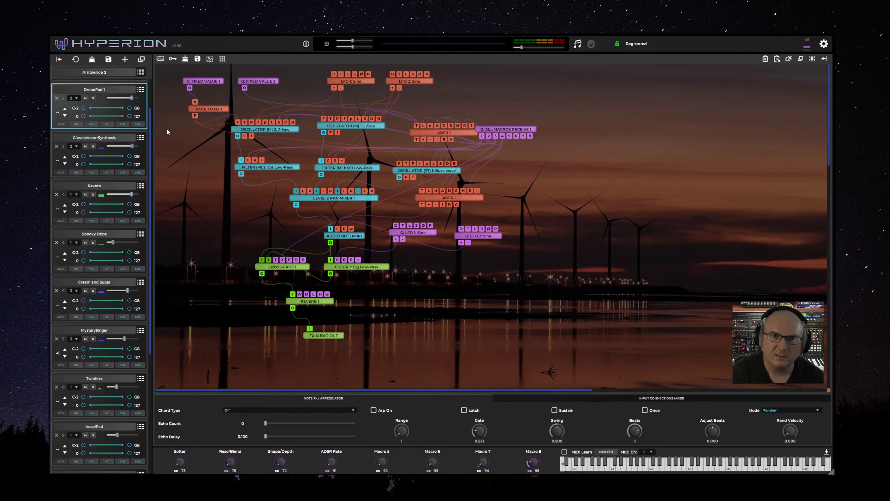
left_click_drag(209, 108, 191, 113)
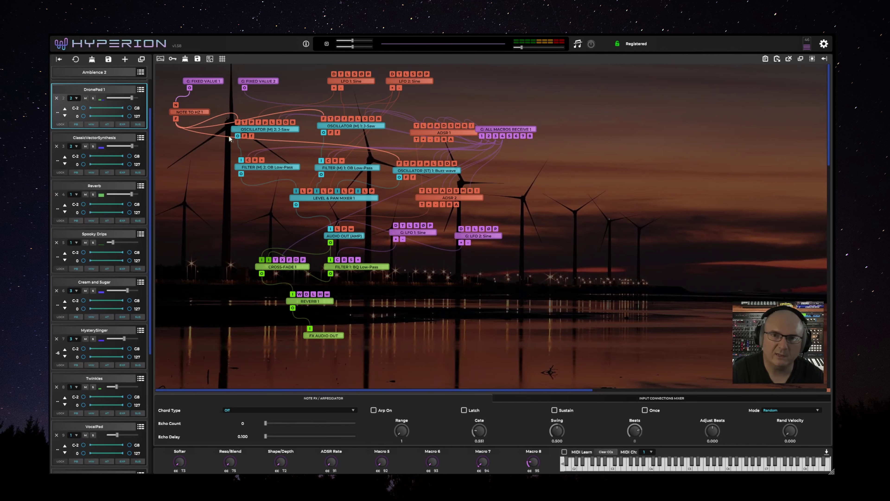
left_click(105, 159)
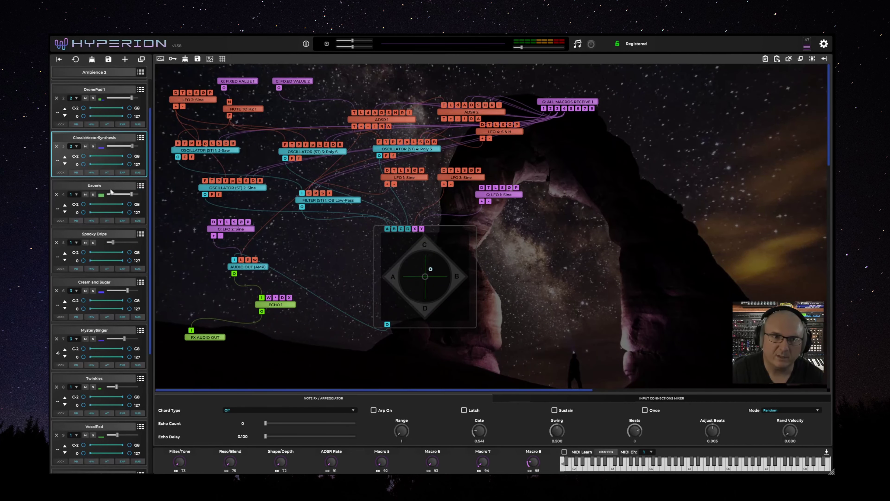
left_click(105, 233)
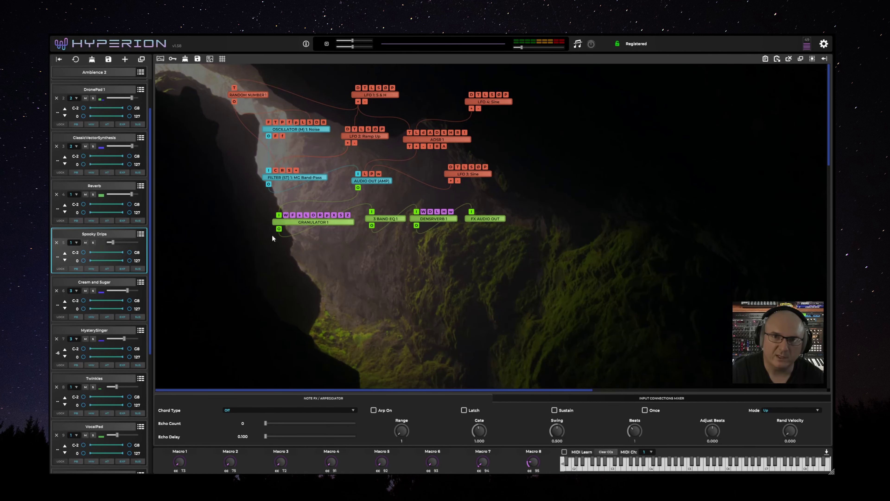
left_click(109, 282)
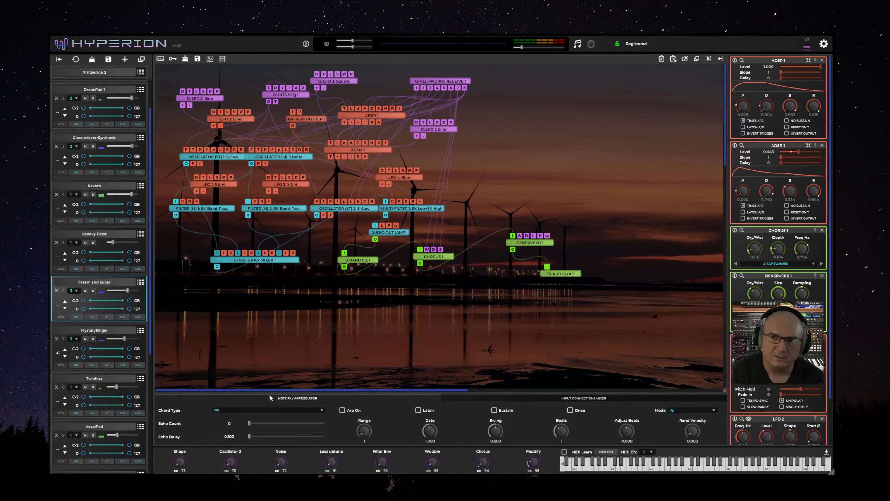
Open the MysterySinger layer's patch and show the settings of G: INTS SEQ 1, G: LFO 2 and ADSR 1, repositioning the sequencer and envelope.
left_click(126, 329)
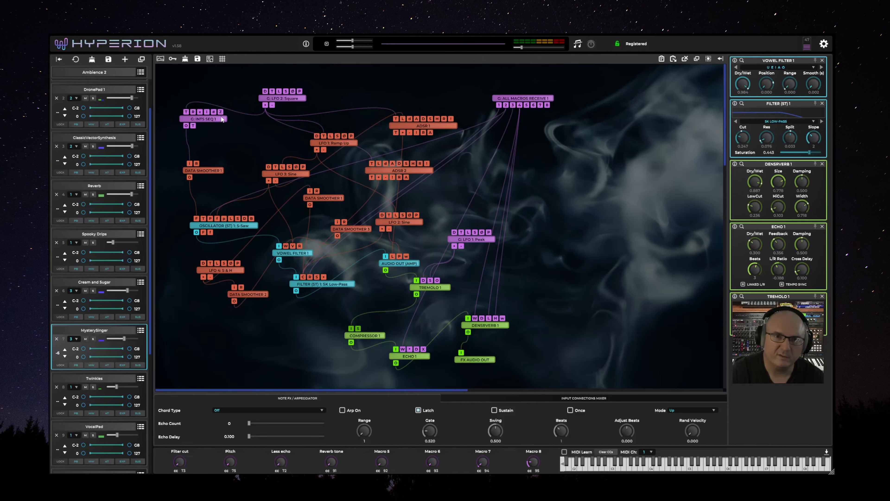
left_click_drag(223, 120, 223, 130)
double_click(223, 130)
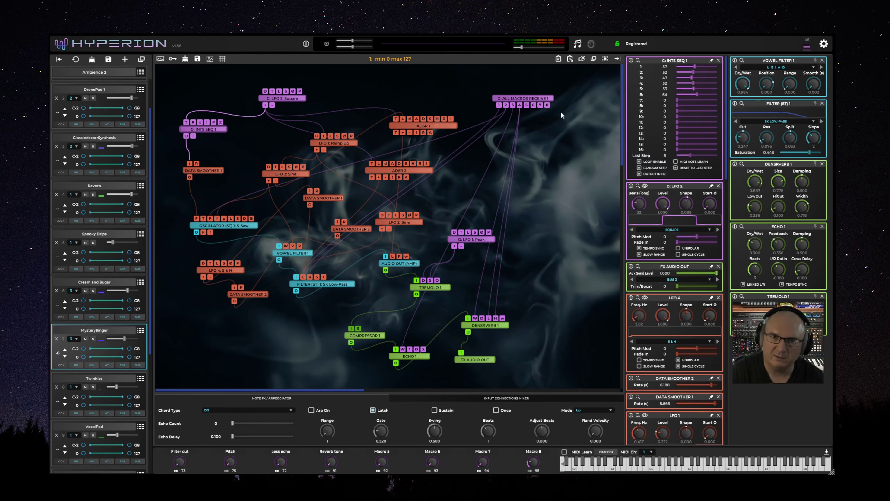
left_click(290, 98)
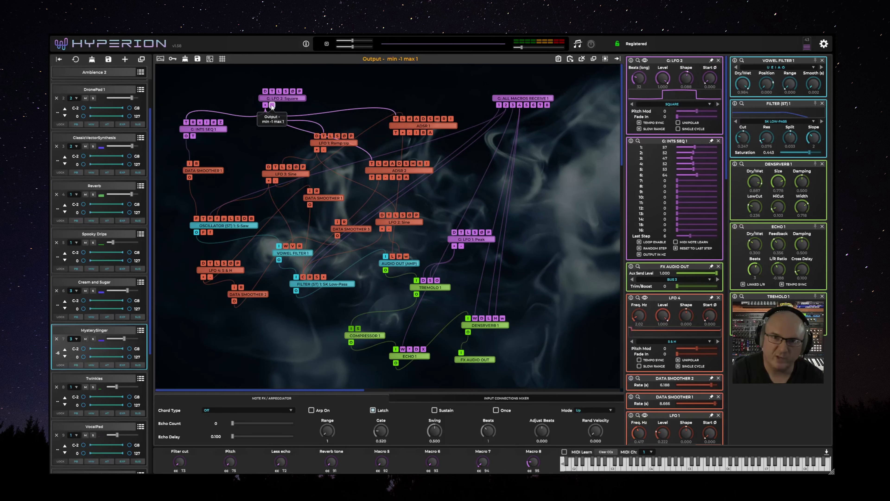
left_click(448, 127)
mouse_move(448, 127)
left_mouse_down()
mouse_move(439, 112)
mouse_move(435, 119)
left_mouse_up()
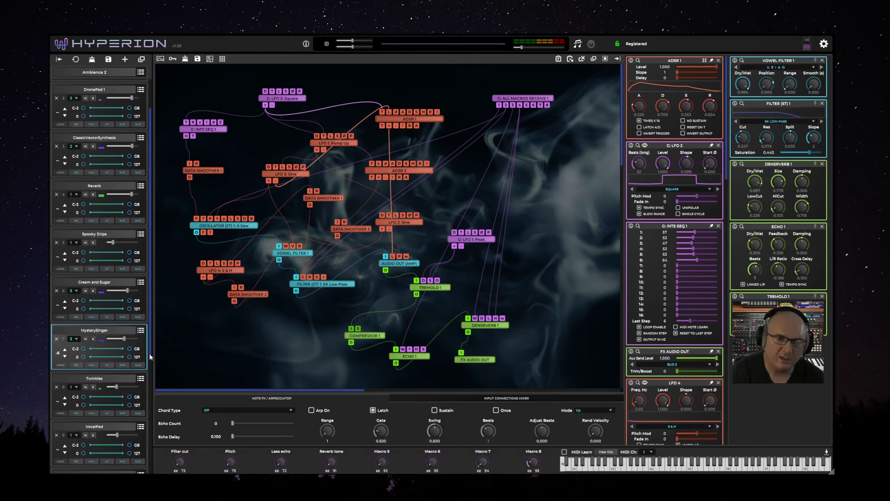
Trace G: LFO 2 in MysterySinger to G: INTS SEQ 1, Data Smoother 1, ADSR 1 and ADSR 2, spreading the LFO and sequencer modules apart.
left_click_drag(151, 353, 155, 466)
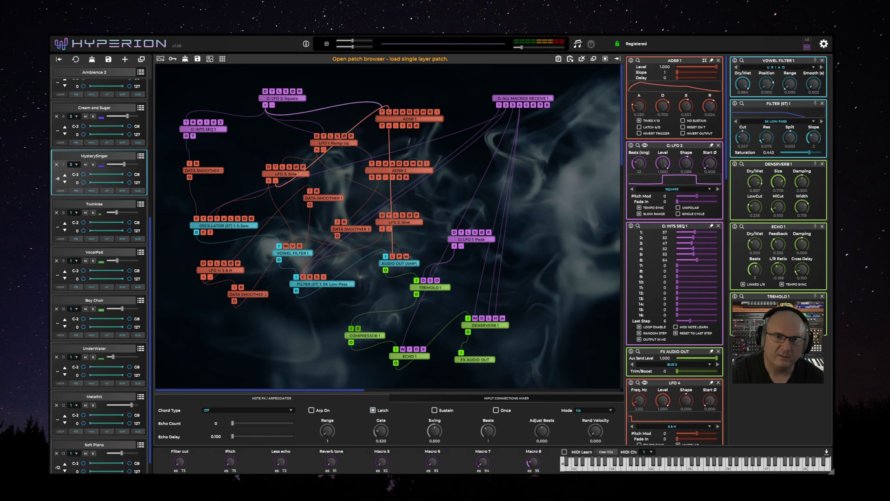
left_click_drag(275, 96, 272, 87)
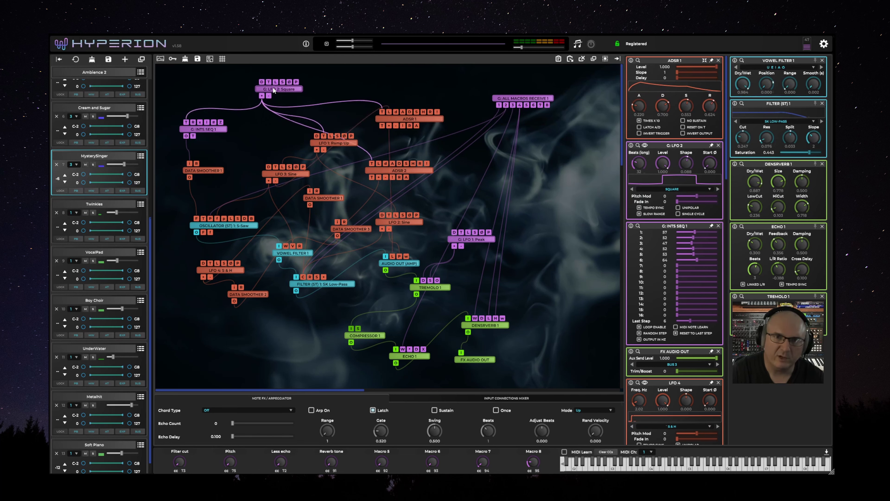
left_click_drag(220, 131, 239, 128)
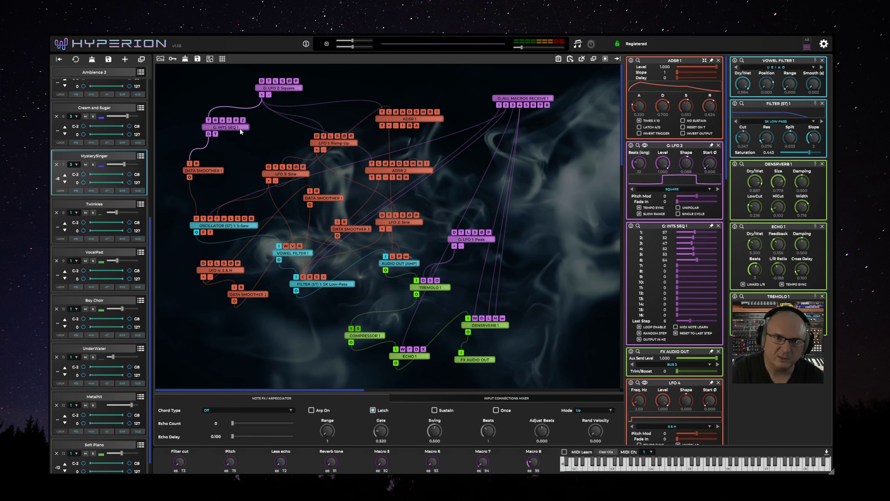
left_click(221, 169)
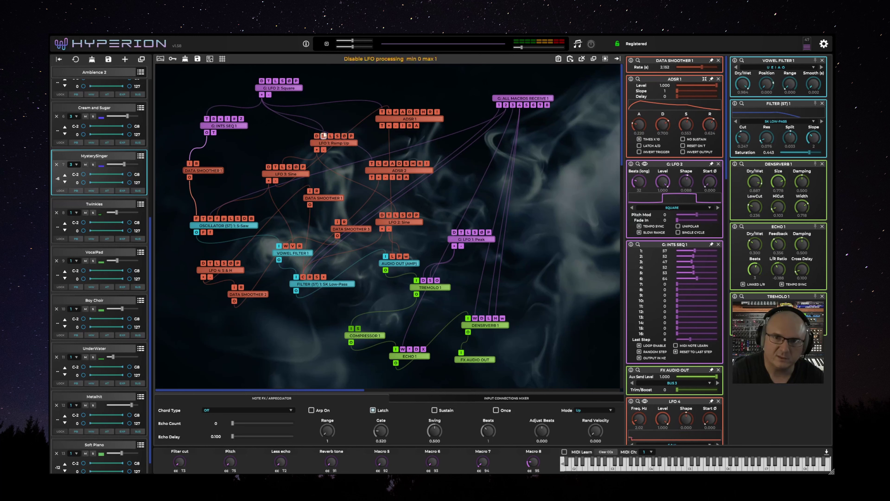
left_click(398, 121)
left_click(401, 167)
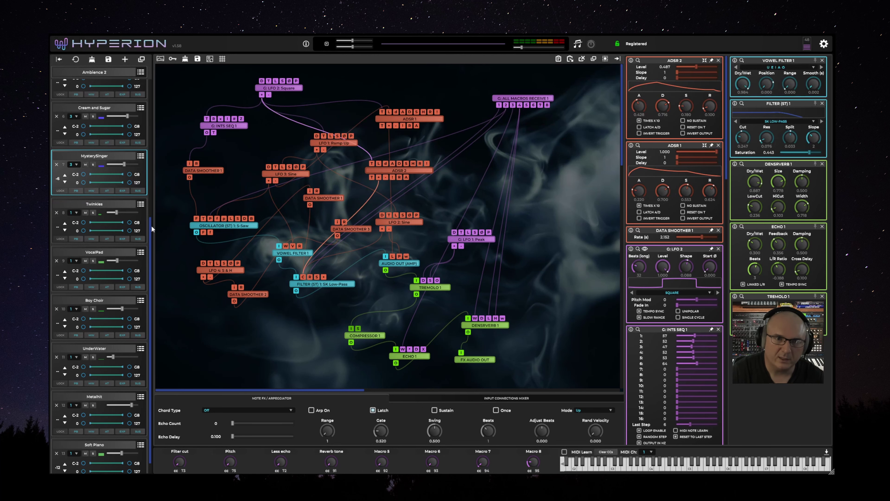
Switch the synth's processing back on and raise the master volume to audition Ambience 2.
scroll(147, 229, "up", 5)
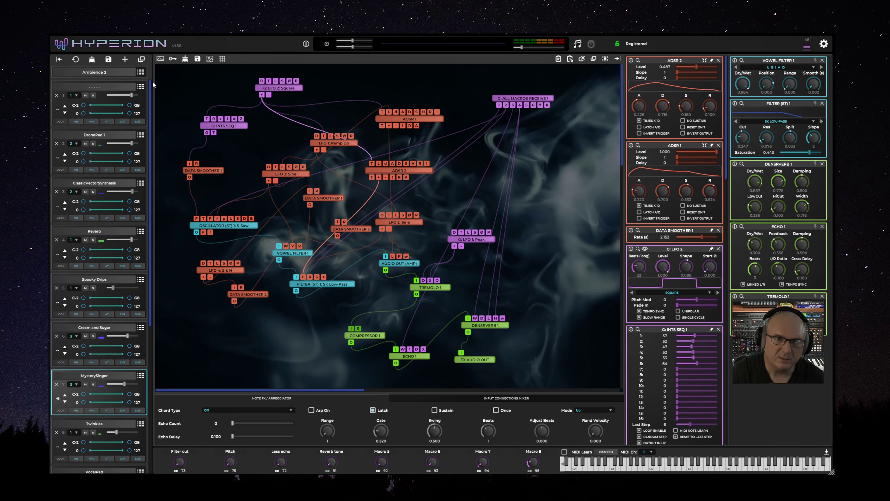
left_click(591, 44)
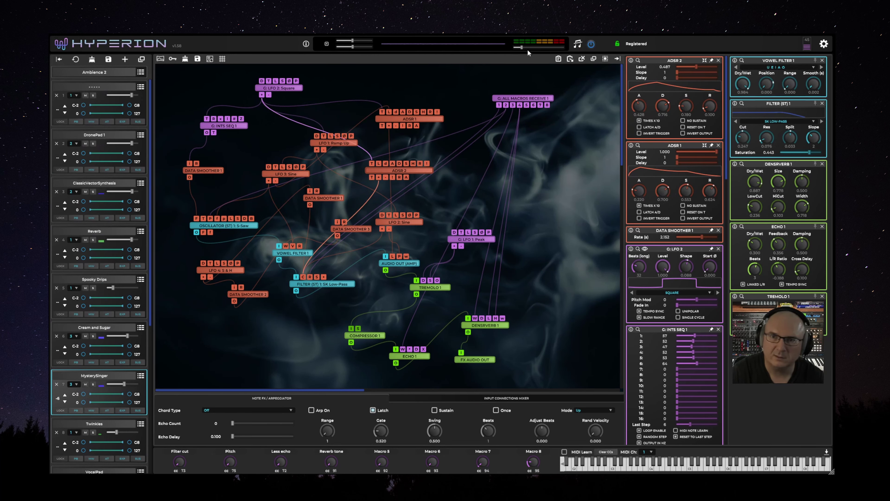
left_click_drag(524, 47, 551, 45)
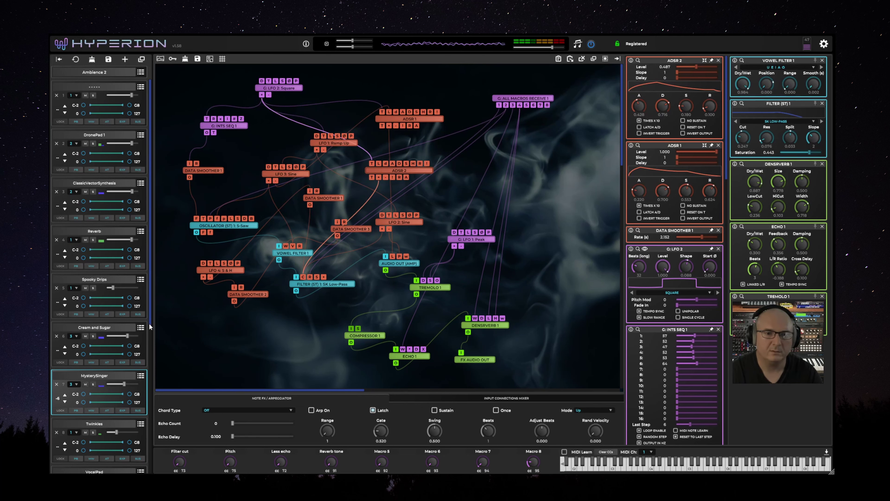
Finish auditioning Ambience 2 and pull the master volume all the way down.
left_click_drag(149, 323, 159, 273)
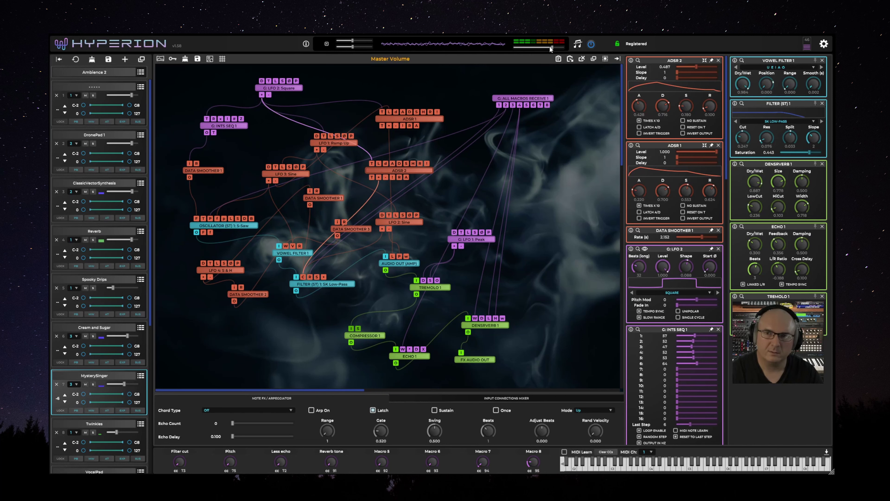
left_click_drag(550, 46, 449, 160)
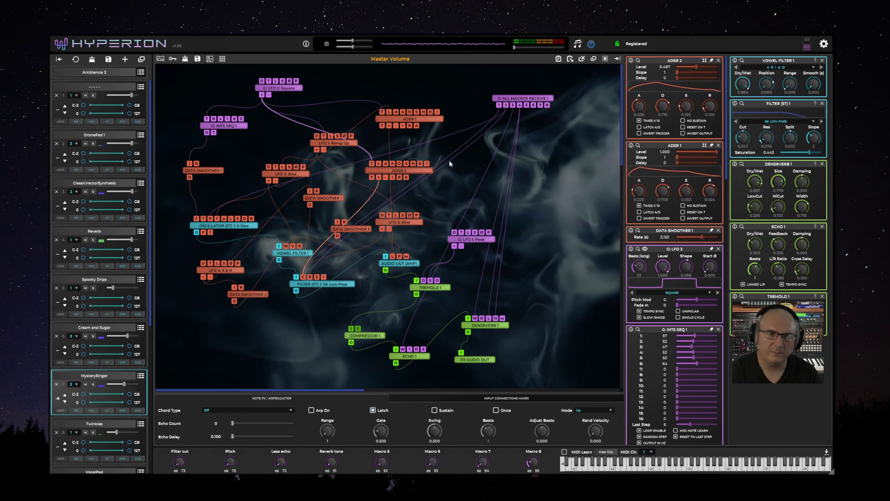
Mute the named layers from DronePad 1 down to Soft Piano, leaving only the Reverb layer unmuted.
left_click(86, 144)
left_click(85, 192)
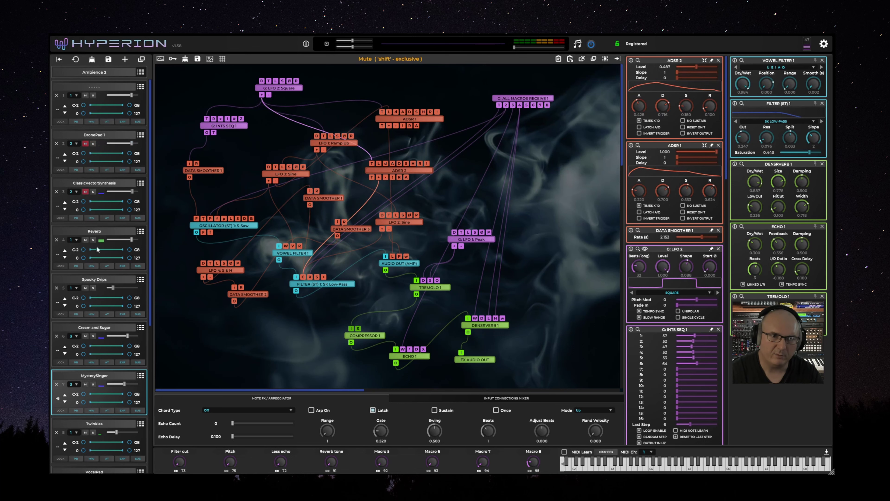
left_click(87, 288)
scroll(97, 350, "down", 2)
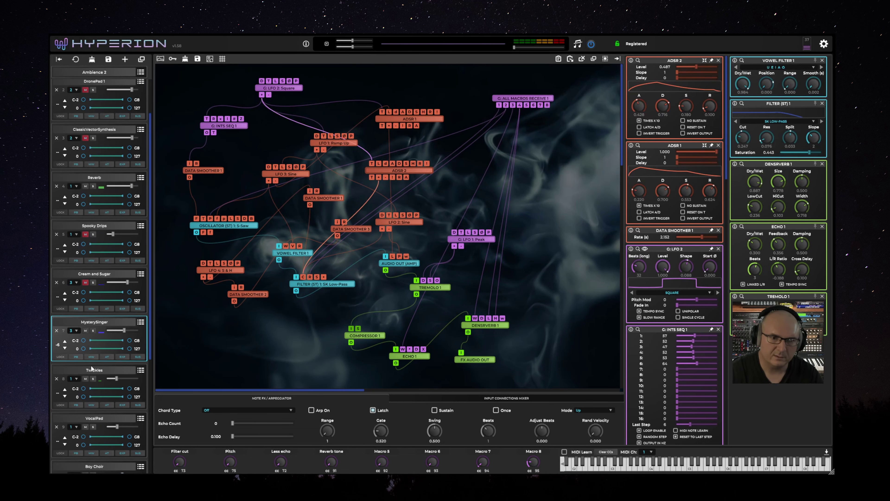
scroll(94, 365, "down", 2)
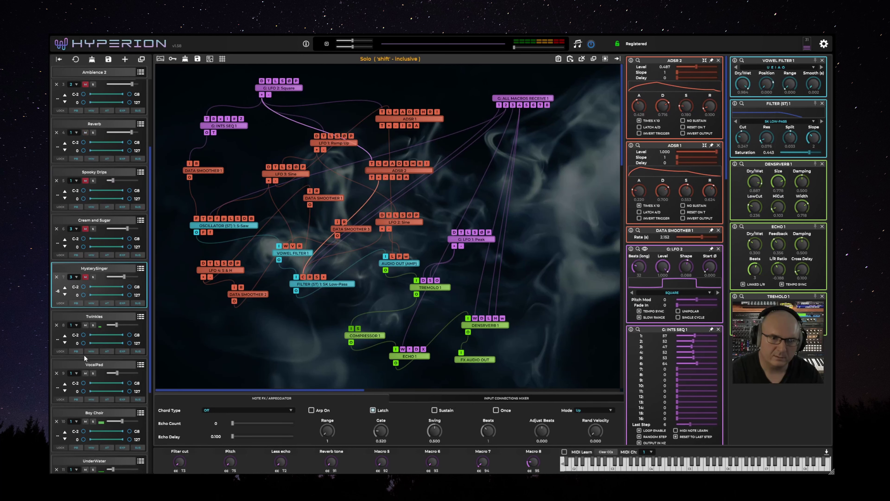
scroll(88, 349, "down", 3)
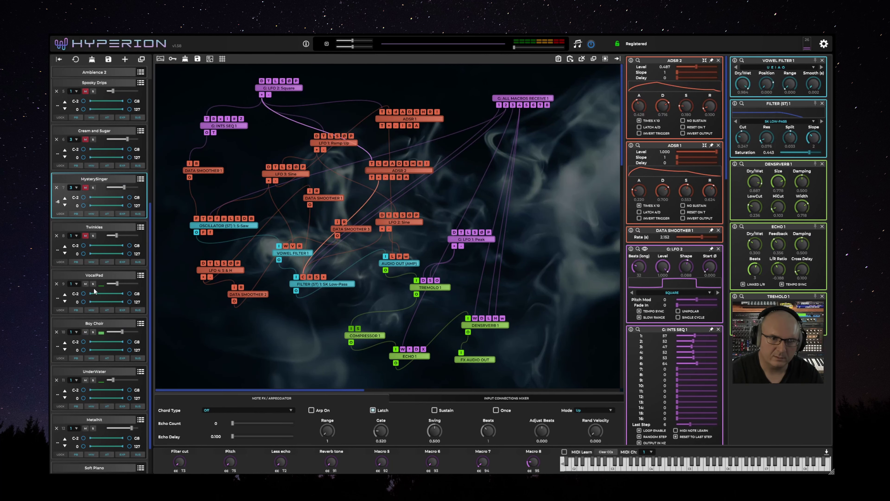
left_click(85, 332)
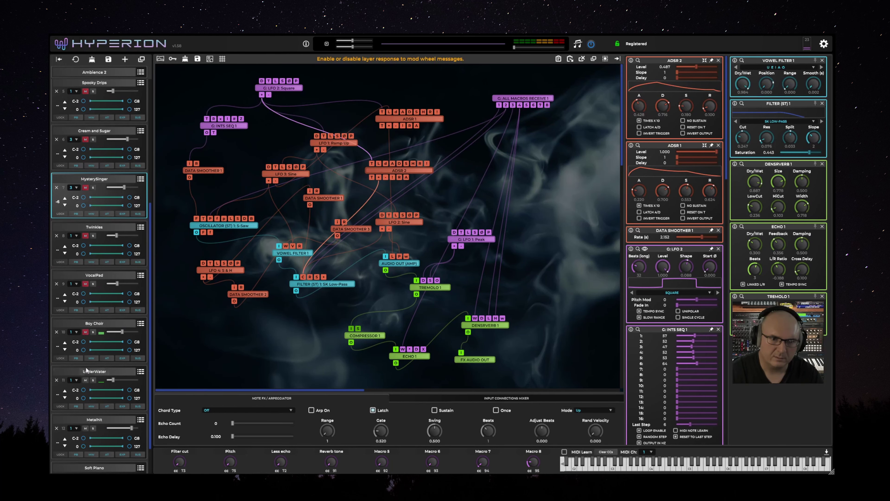
left_click(85, 380)
scroll(87, 382, "down", 1)
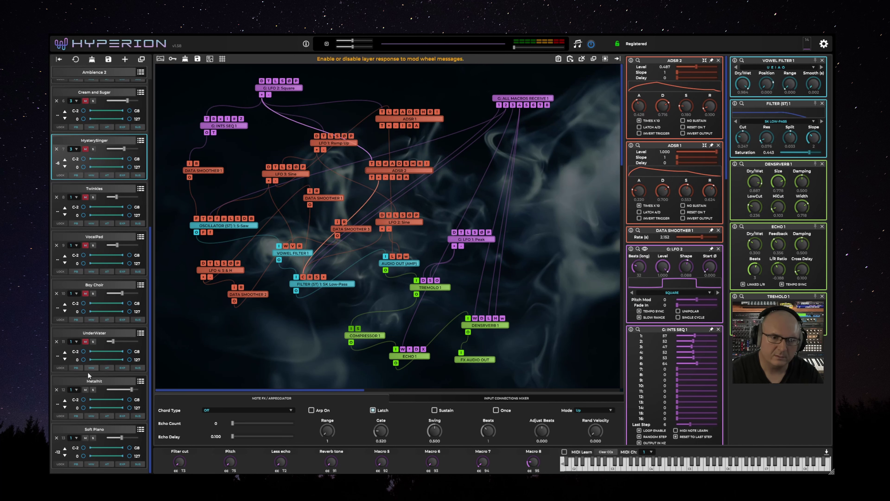
left_click(85, 389)
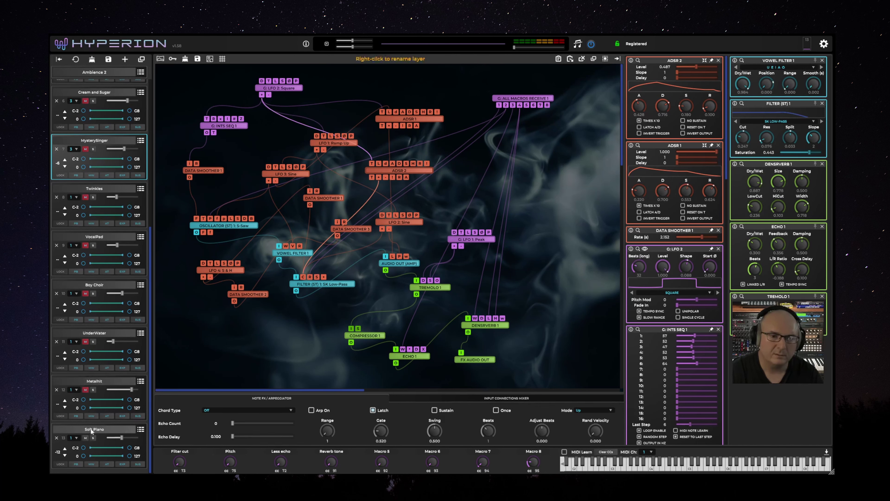
left_click(85, 438)
Open the unnamed first layer and remove it from Ambience 2.
scroll(125, 417, "up", 6)
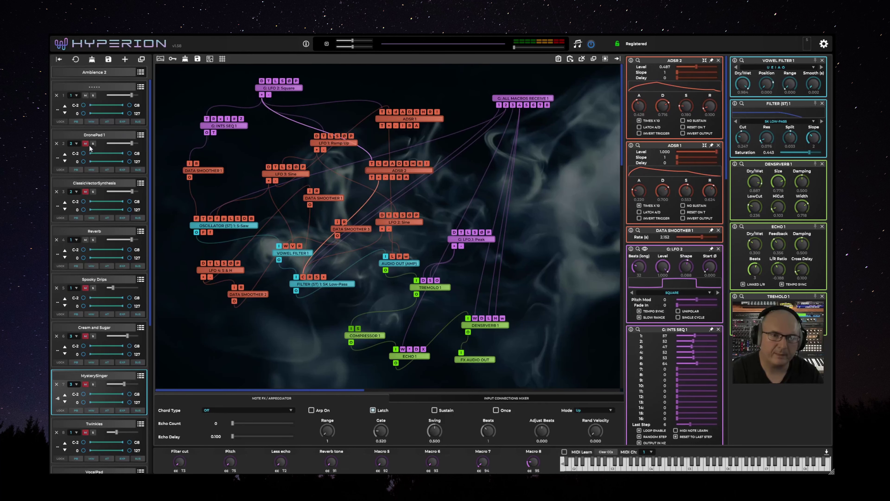
left_click(105, 87)
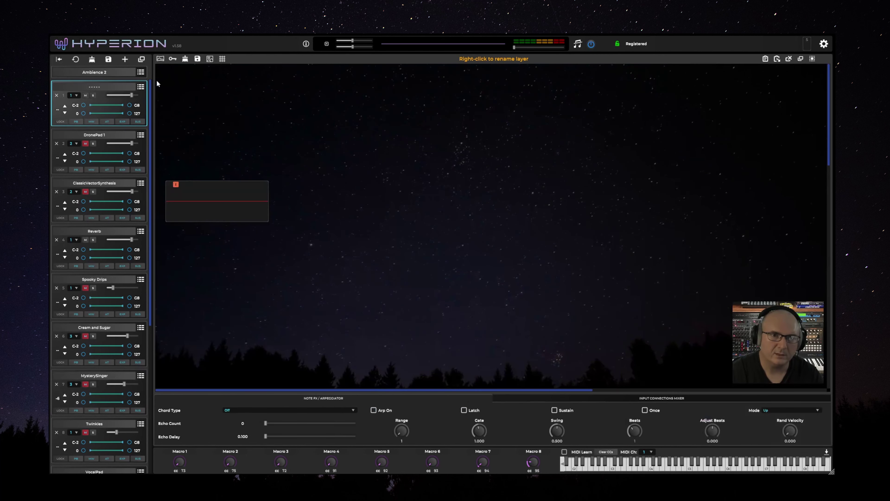
left_click(57, 96)
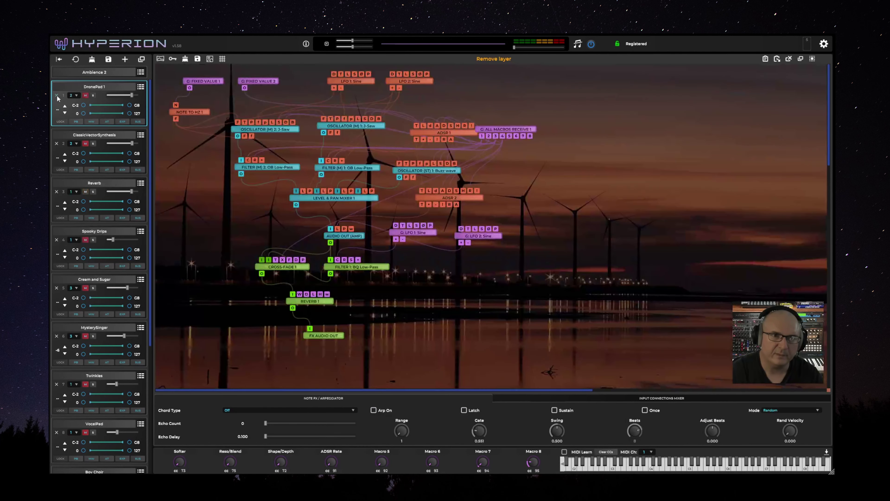
Unmute DronePad 1 with the master volume raised, and show the settings of NOTE TO HZ 1 and G: FIXED VALUE 1.
left_click(85, 95)
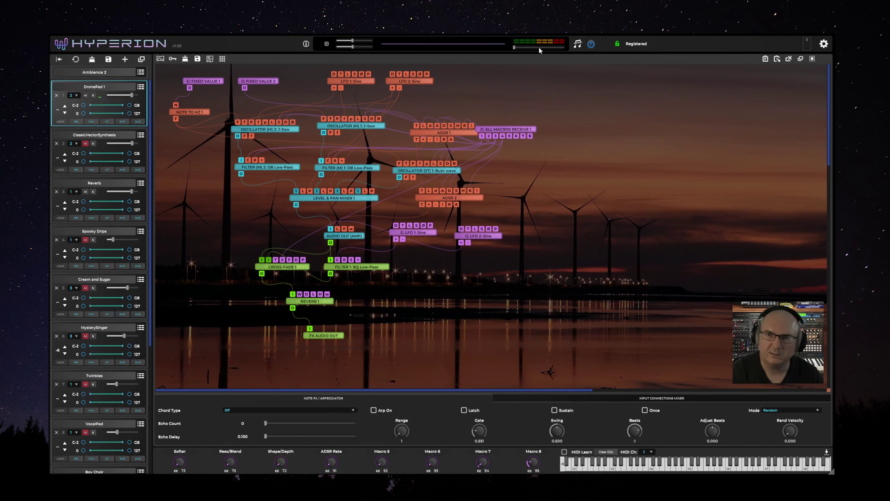
left_click(552, 47)
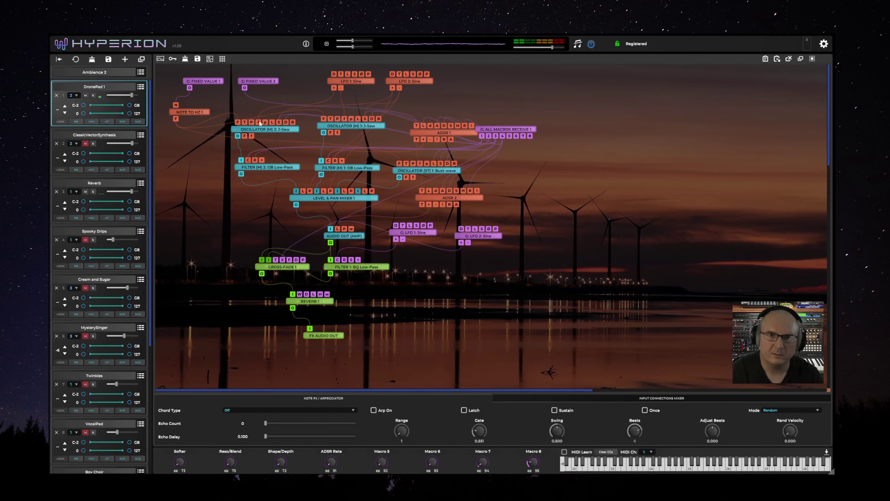
left_click(201, 112)
left_click(204, 81)
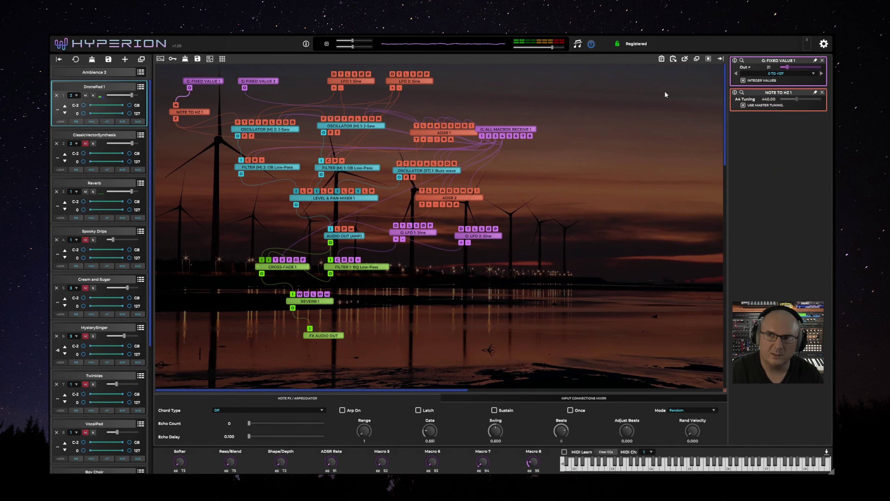
left_click(200, 114)
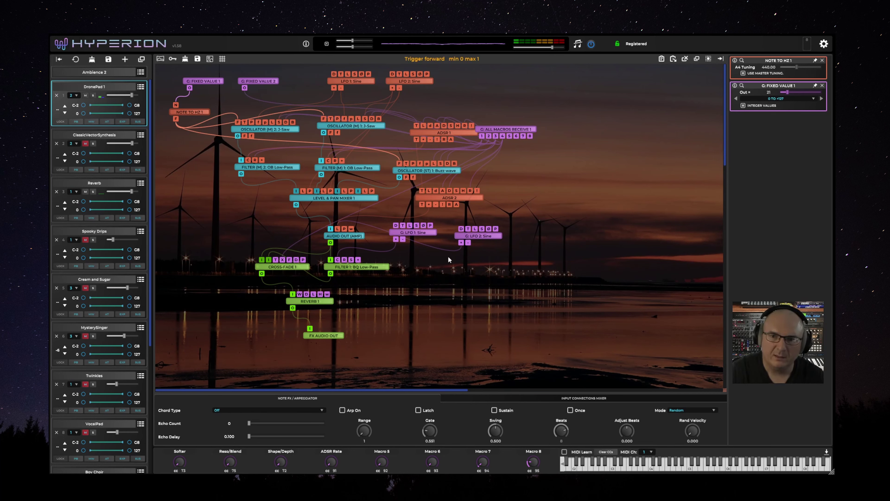
Reposition G: LFO 1 and G: LFO 2 in DronePad 1, then inspect the inputs feeding the AUDIO OUT (AMP) level.
left_click(417, 237)
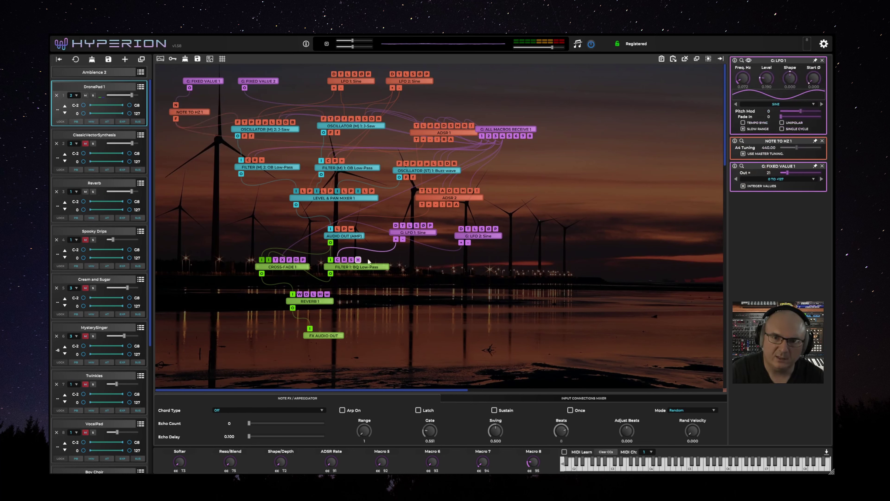
left_click_drag(423, 237, 453, 275)
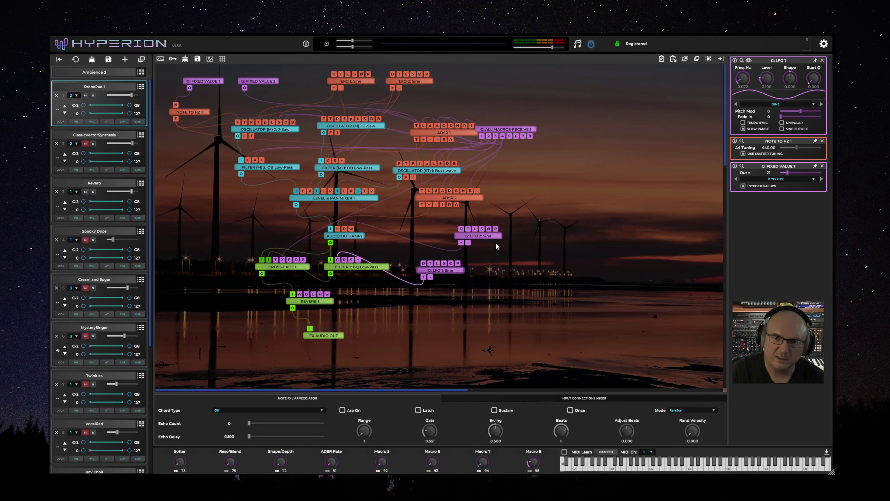
left_click_drag(459, 237, 417, 238)
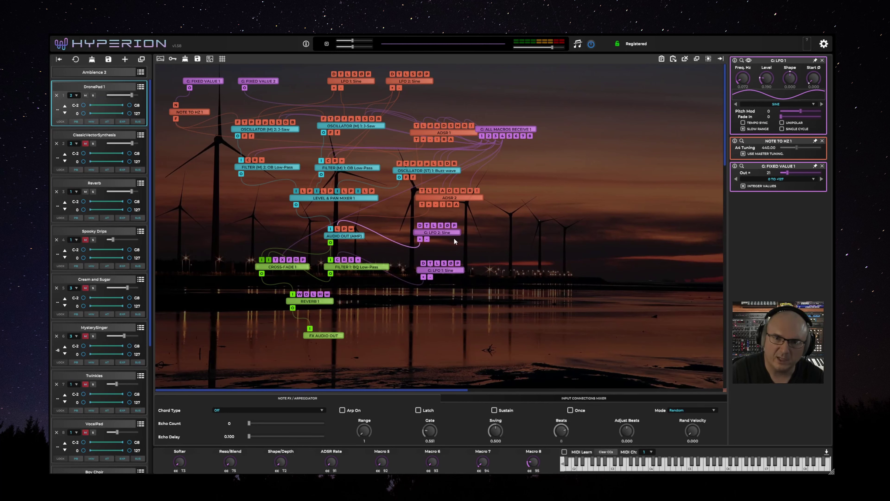
left_click(417, 237)
left_click(337, 229)
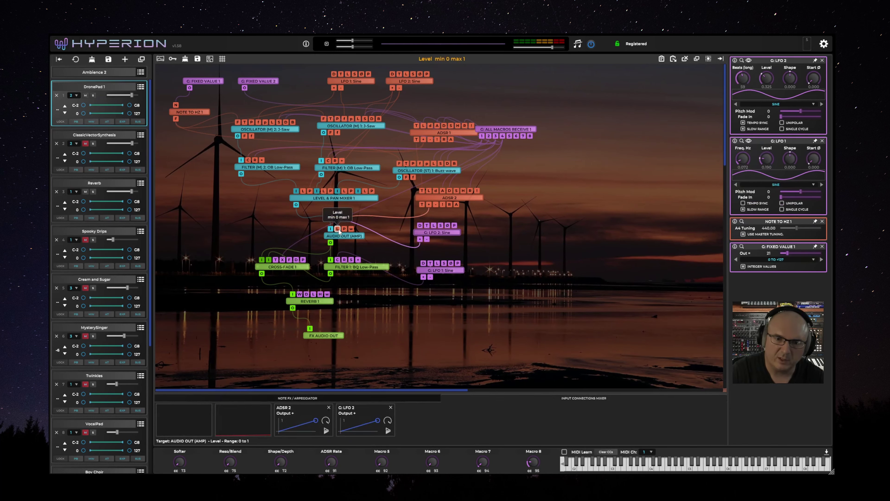
Trace DronePad 1's effects path from G: LFO 1 through FILTER 1, CROSS-FADE 1 and REVERB 1, showing each module's settings.
left_click(444, 270)
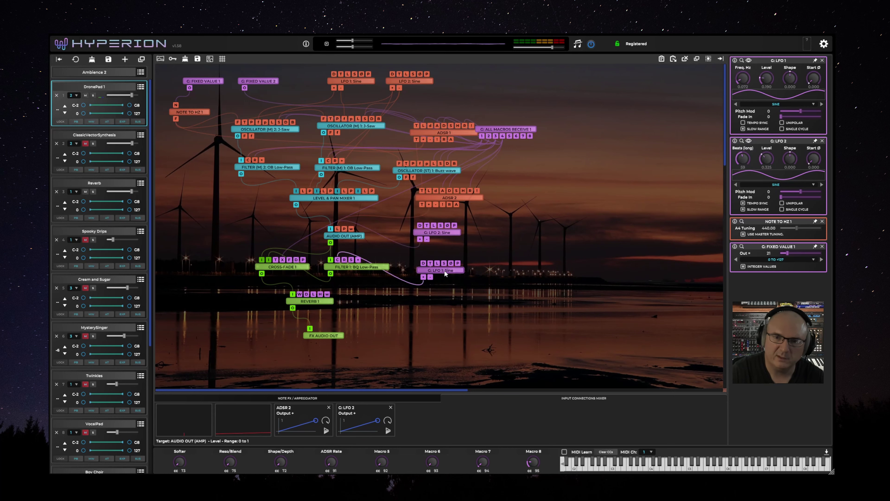
left_click(368, 271)
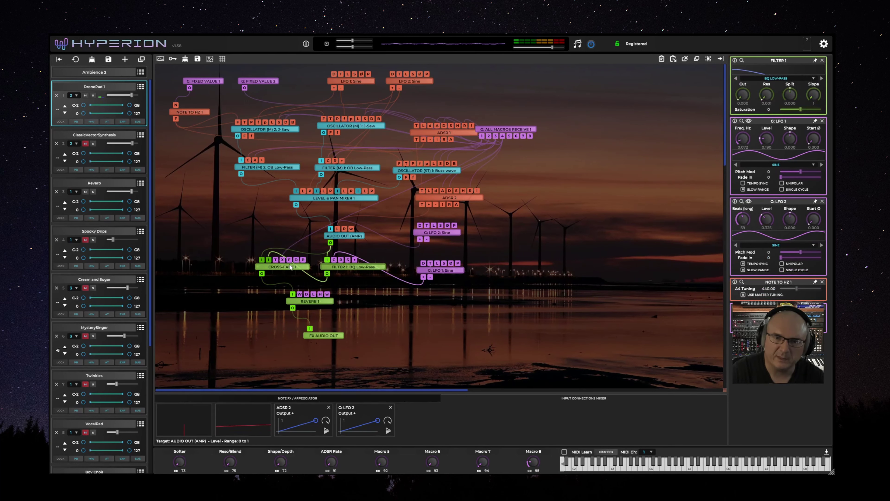
left_click(289, 266)
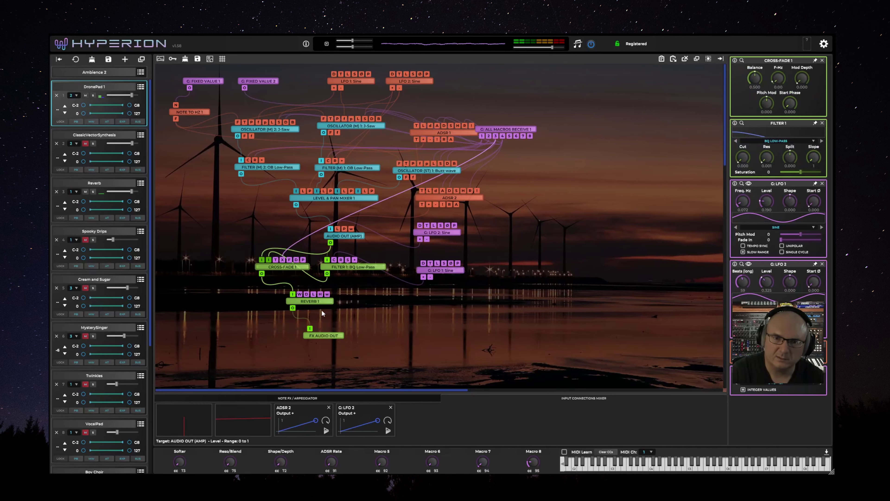
left_click(322, 303)
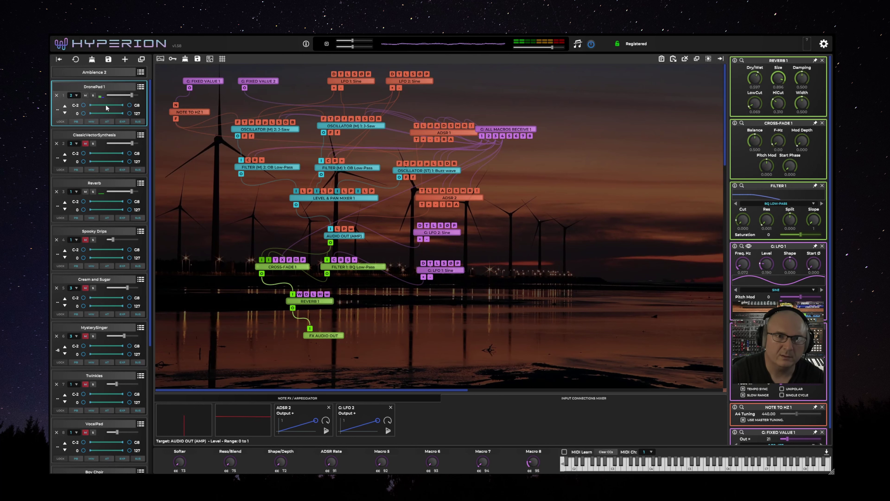
Mute DronePad 1, unmute ClassicVectorSynthesis and open that layer's patch.
left_click(85, 96)
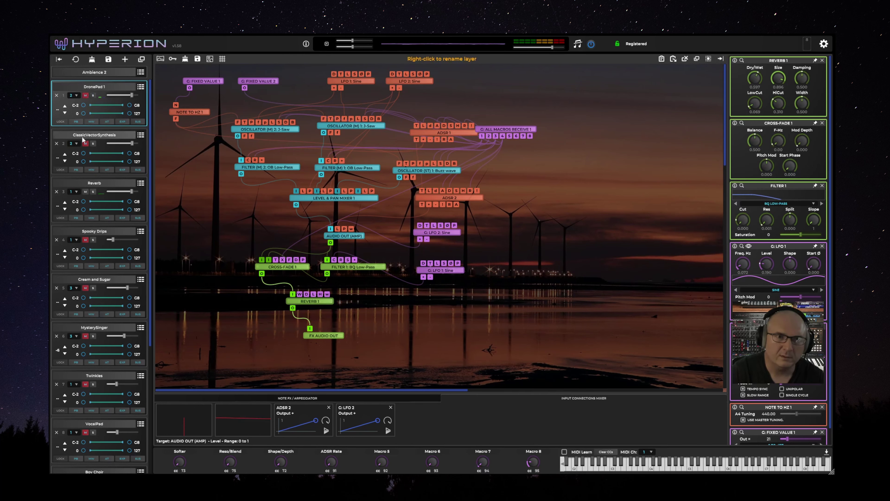
left_click(86, 143)
left_click(89, 136)
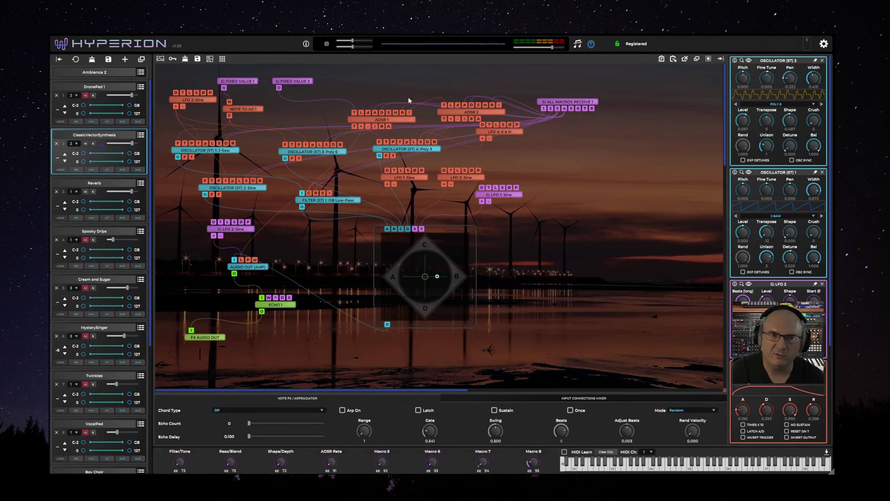
Show the settings of G: FIXED VALUE 1 and NOTE TO HZ 1 in ClassicVectorSynthesis, shifting NOTE TO HZ 1 slightly aside.
left_click(241, 83)
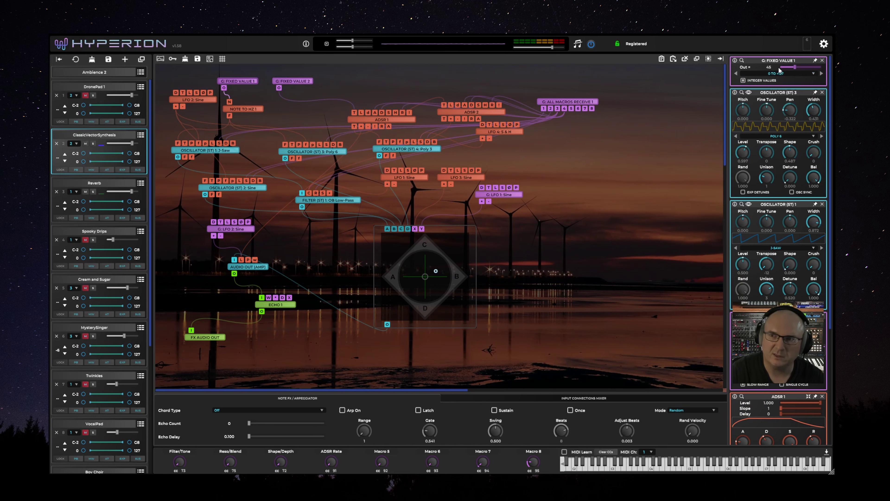
left_click(252, 108)
left_click_drag(245, 112, 256, 112)
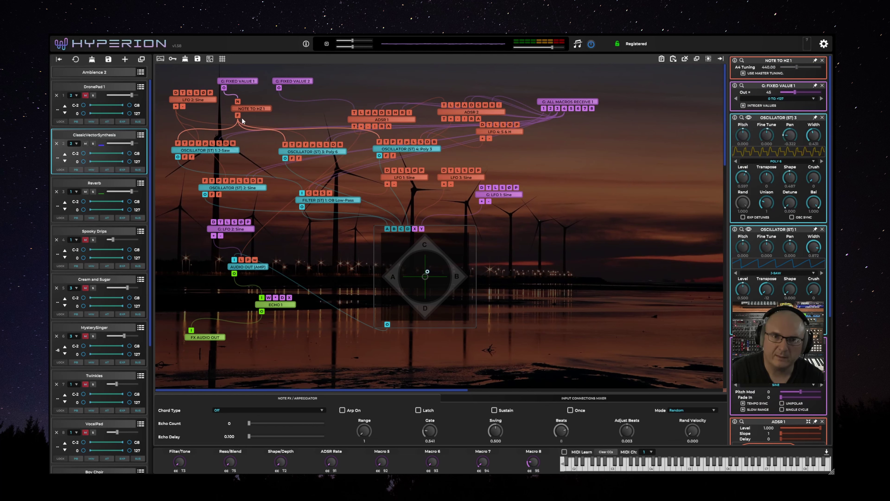
Move ADSR 1 and ADSR 2 closer to G: FIXED VALUE 2 and show the settings of all three modules.
left_click_drag(410, 117, 336, 108)
left_click(293, 81)
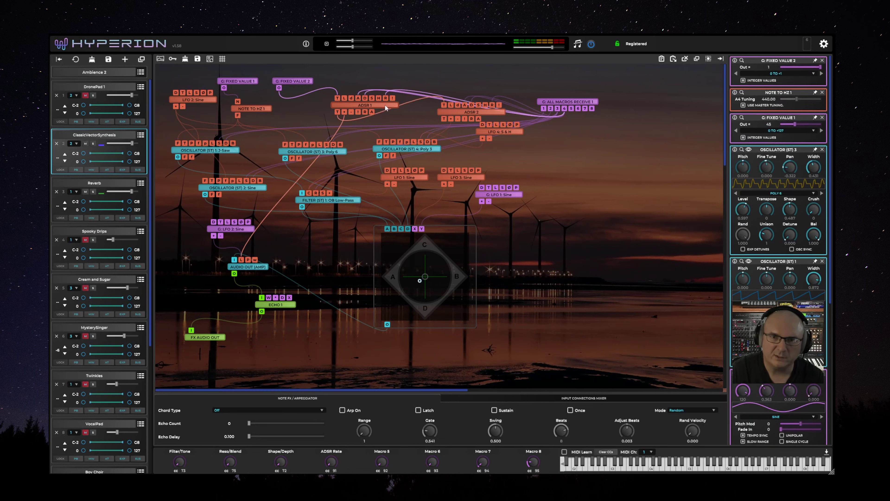
left_click_drag(384, 104, 382, 110)
left_click_drag(456, 115, 390, 109)
left_click(390, 112)
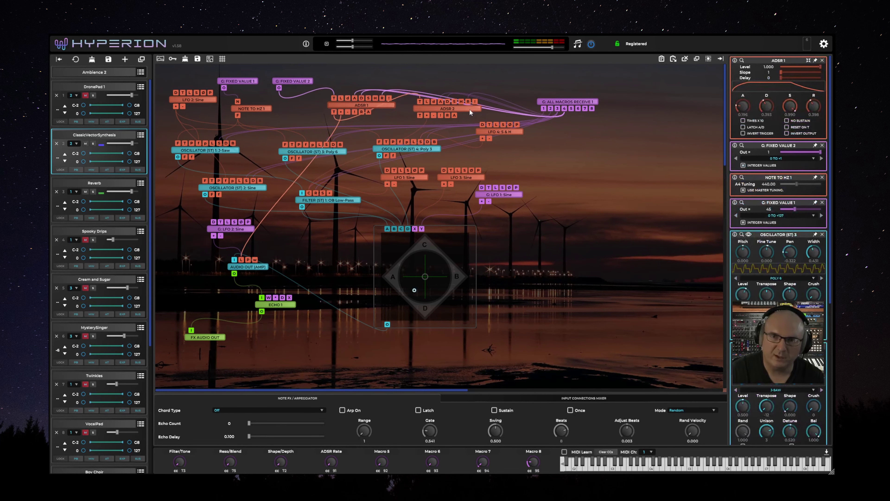
left_click(470, 109)
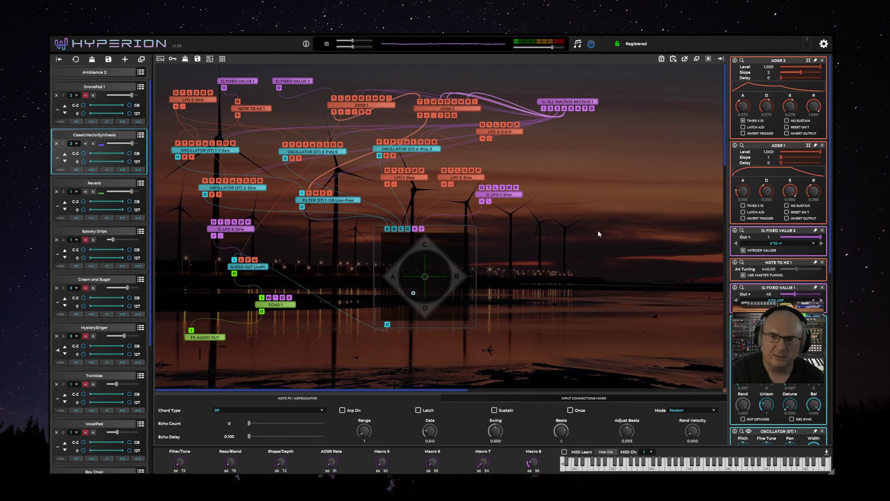
Show the settings of LFO 3 and G: LFO 1, tracing G: LFO 1's output to the vector mixer.
left_click(465, 179)
left_click(499, 195)
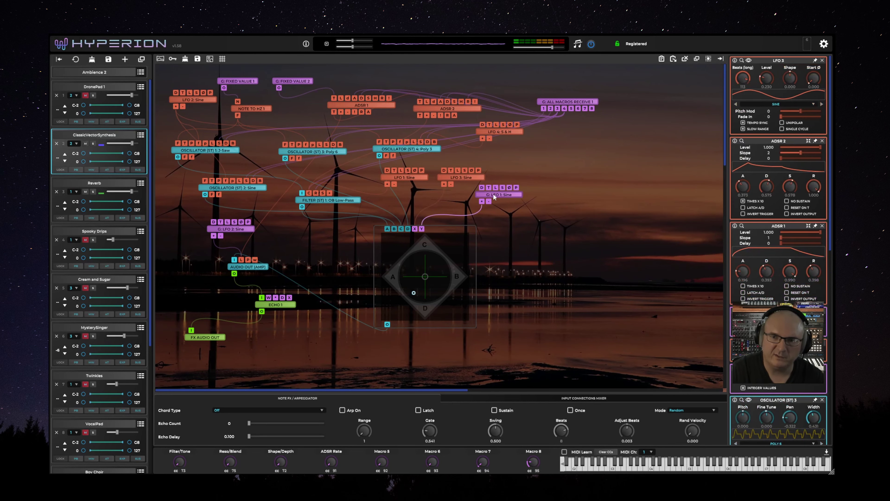
left_click_drag(482, 201, 414, 294)
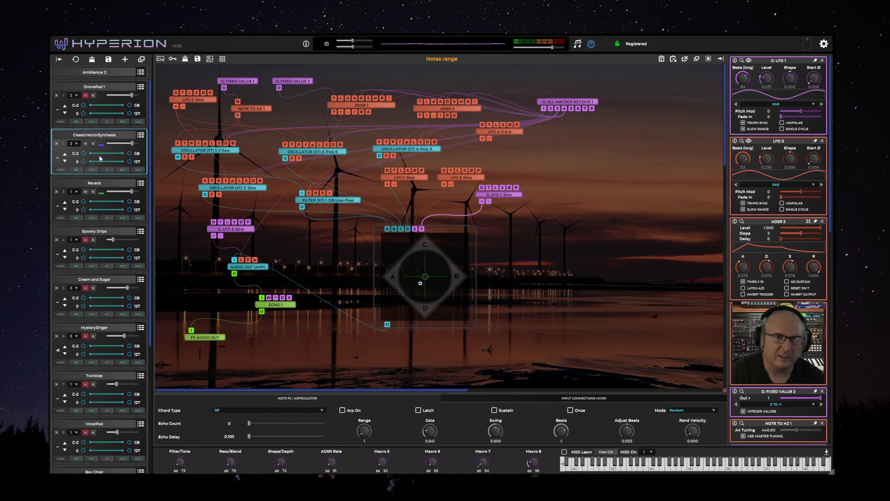
Mute ClassicVectorSynthesis, unmute Spooky Drips and open that layer's patch.
left_click(86, 143)
left_click(85, 239)
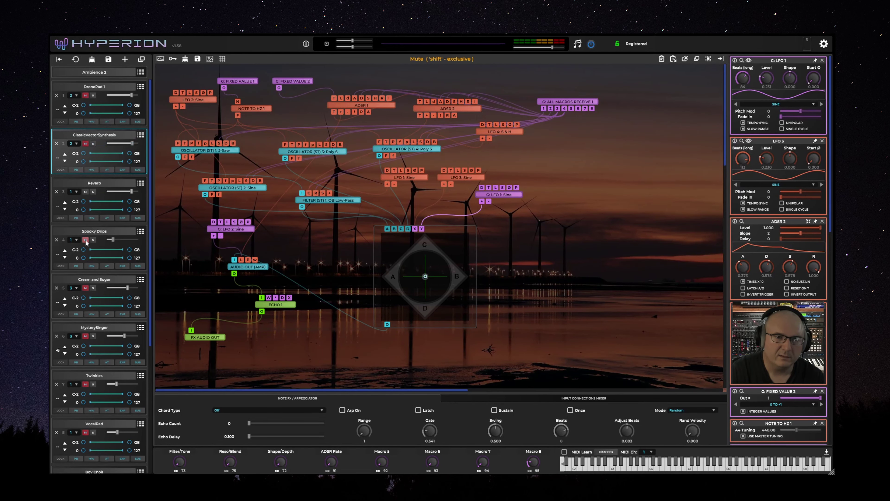
left_click(94, 233)
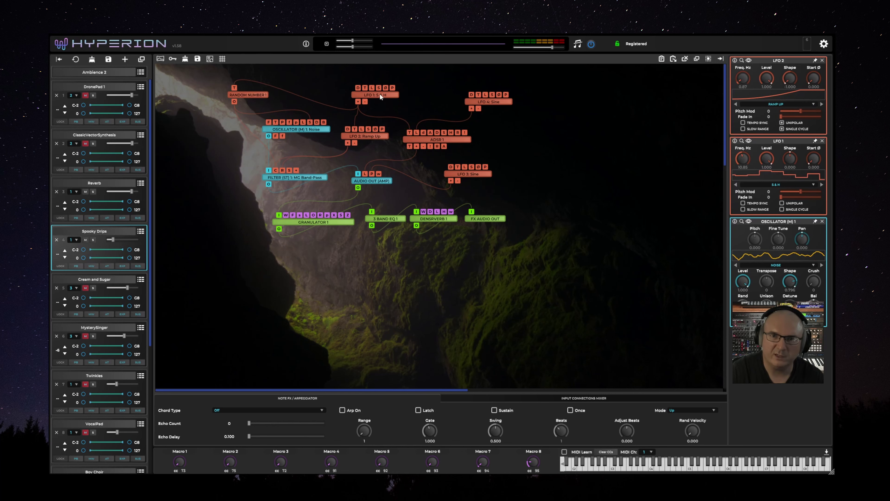
Move LFO 1 and LFO 2 apart in the Spooky Drips patch to expose their connections.
left_click_drag(380, 93, 398, 93)
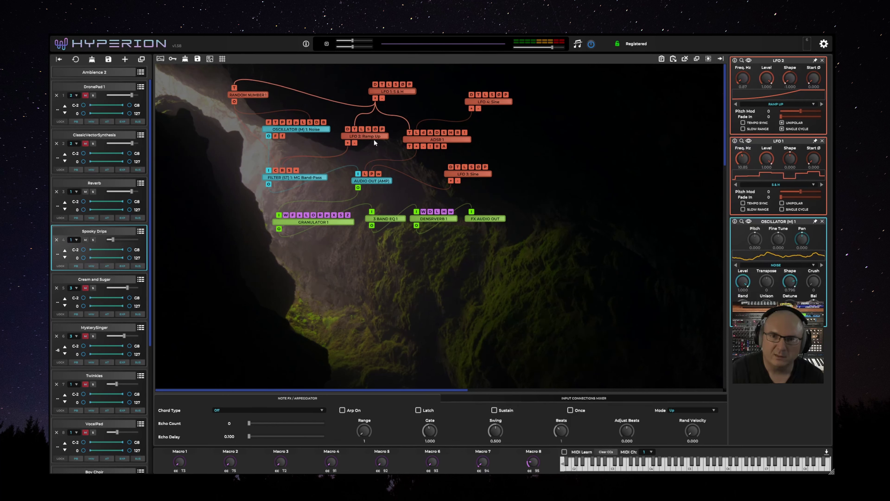
left_click_drag(373, 140, 369, 144)
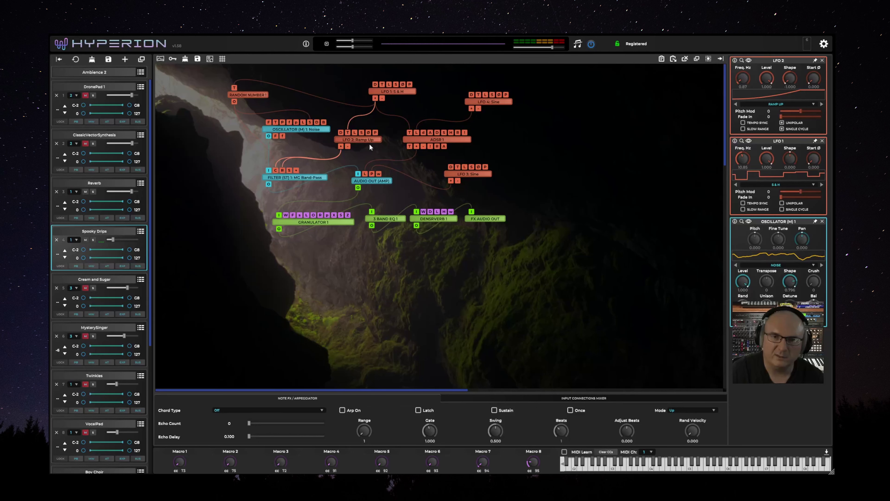
Show the settings of FILTER (ST) 1 and move OSCILLATOR (M) 1 and RANDOM NUMBER 1 apart to expose their connections.
left_click(290, 176)
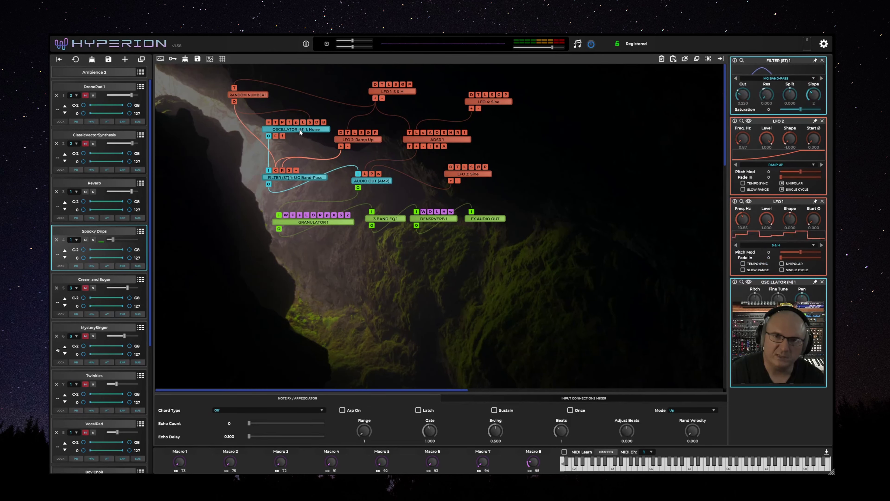
left_click_drag(299, 128, 240, 136)
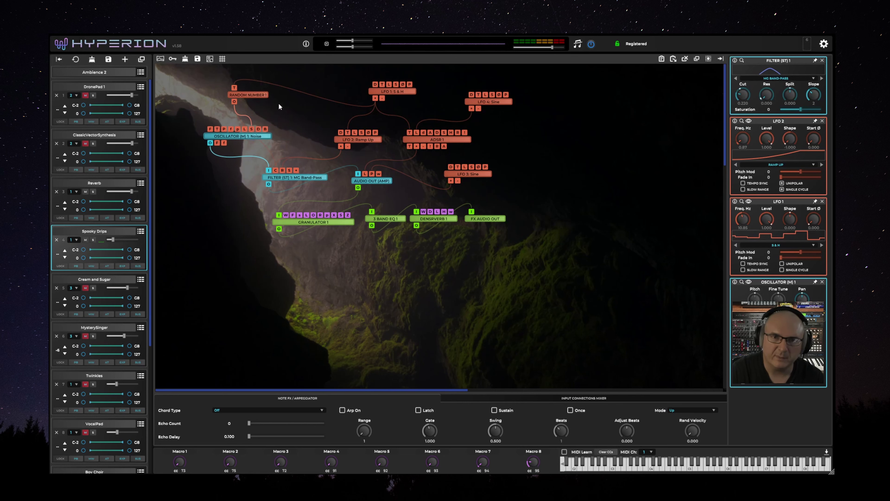
left_click_drag(254, 92, 299, 106)
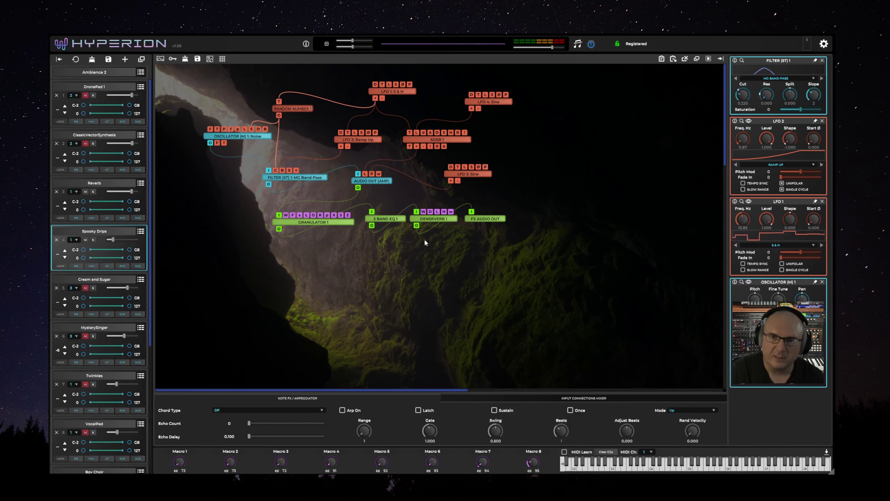
Show the settings of GRANULATOR 1, 3 BAND EQ 1 and DENSVERB 1 in the Spooky Drips effects chain.
left_click(345, 222)
left_click(404, 218)
left_click(442, 219)
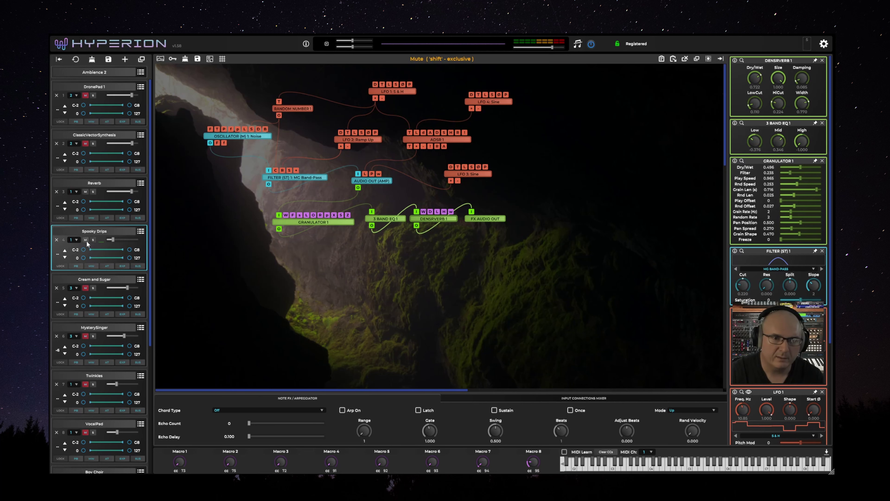
Switch the audition from Spooky Drips to Cream and Sugar, opening that layer's patch and raising its volume slightly.
left_click(93, 287)
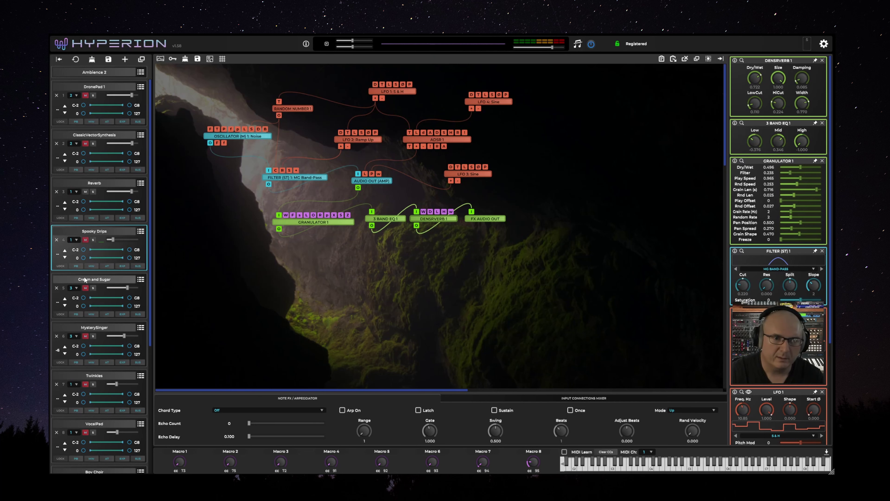
left_click(103, 284)
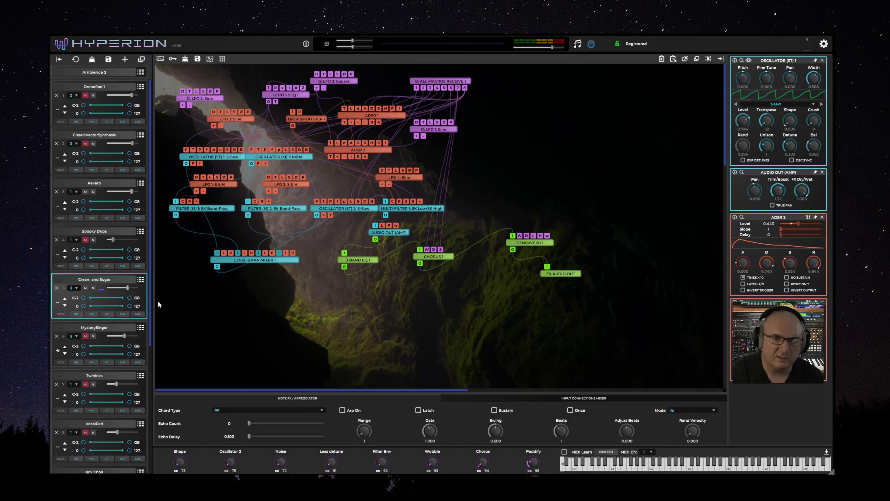
left_click(131, 288)
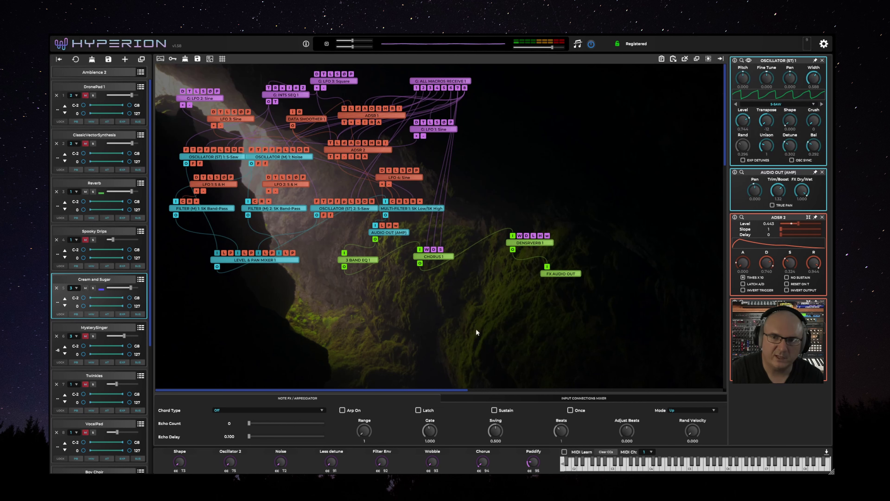
Move AUDIO OUT (AMP) and ADSR 1 slightly to expose their cables and show the source of ADSR 1's envelope trigger.
left_click_drag(392, 232, 371, 232)
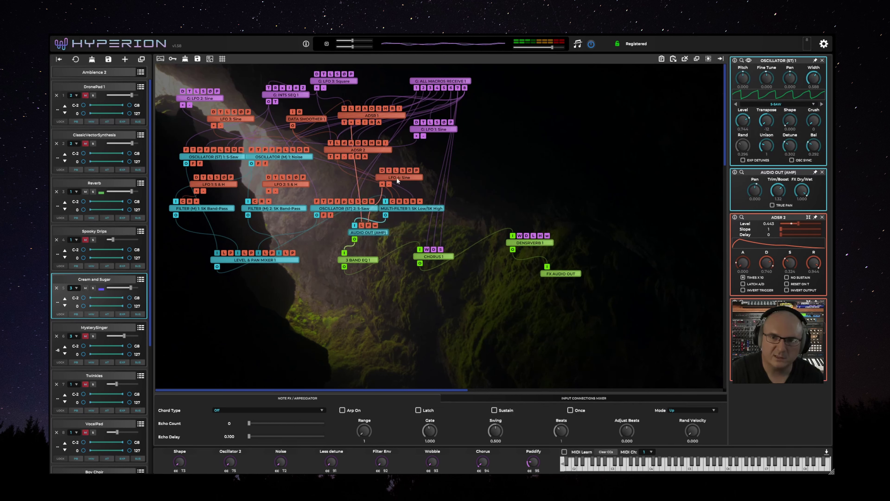
left_click_drag(357, 116, 366, 117)
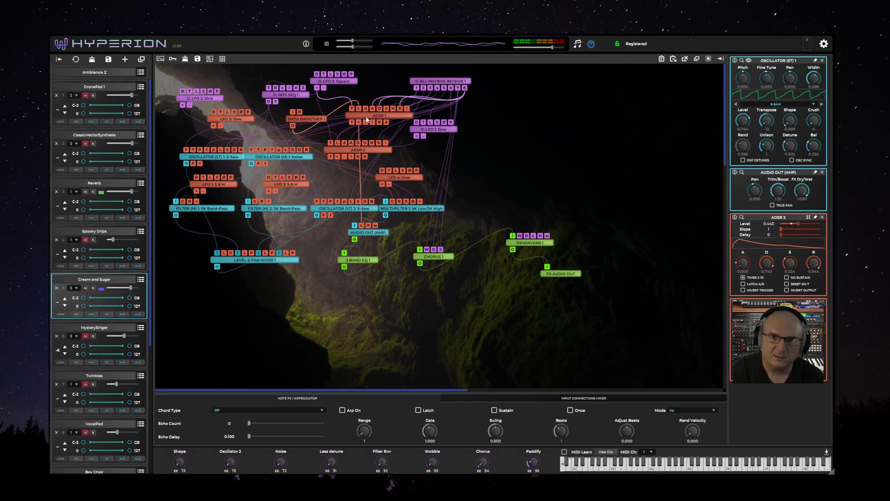
left_click(351, 109)
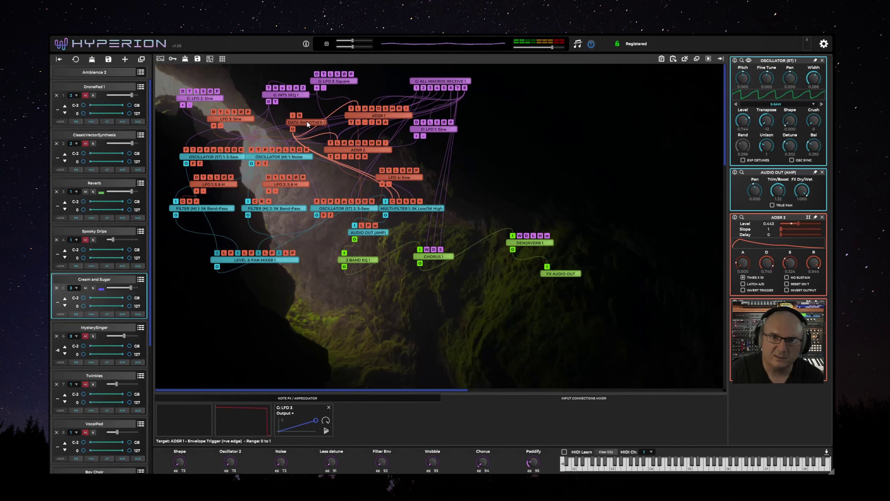
Examine the settings and inputs of DATA SMOOTHER 1 and ADSR 1, including what feeds ADSR 1's level.
left_click_drag(307, 120, 310, 118)
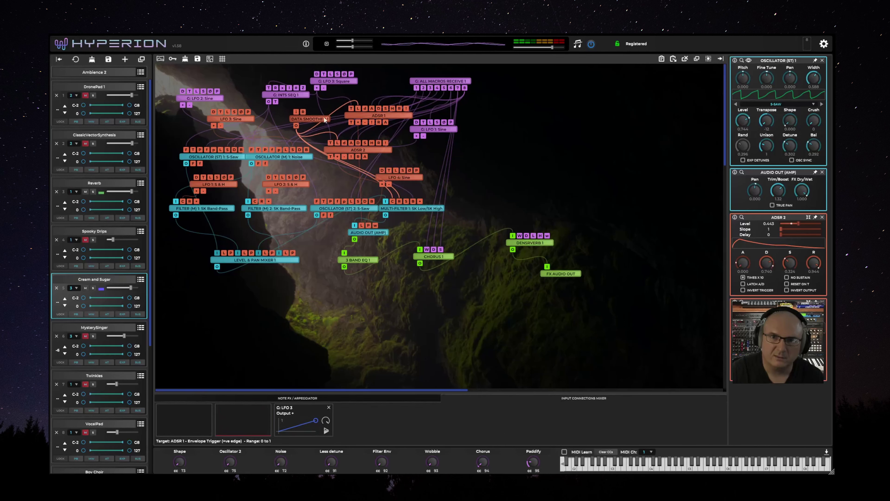
left_click(296, 112)
left_click(317, 117)
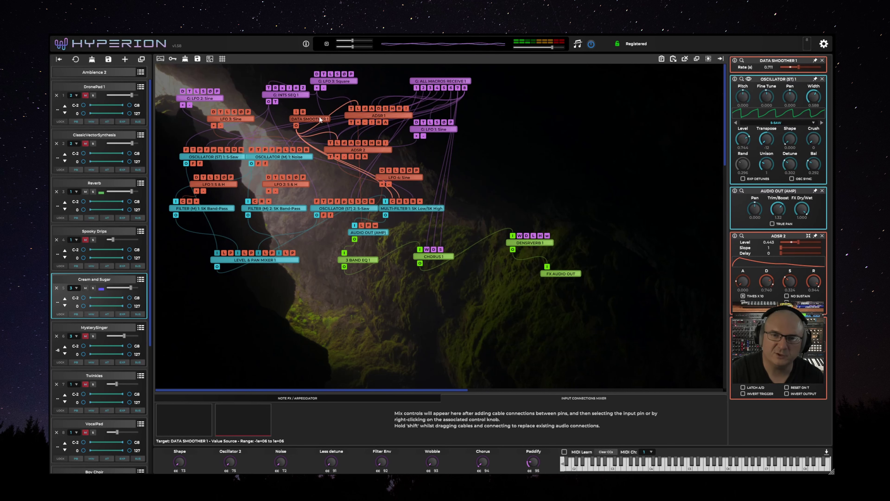
left_click(372, 114)
left_click(358, 108)
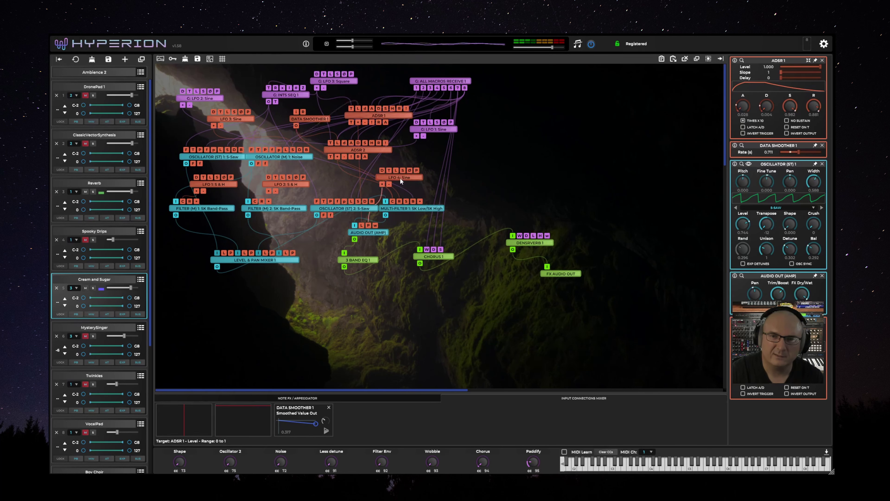
Move LFO 4 and G: INTS SEQ 1 clear of their neighbours and show the sequencer's settings.
left_click_drag(400, 178, 433, 171)
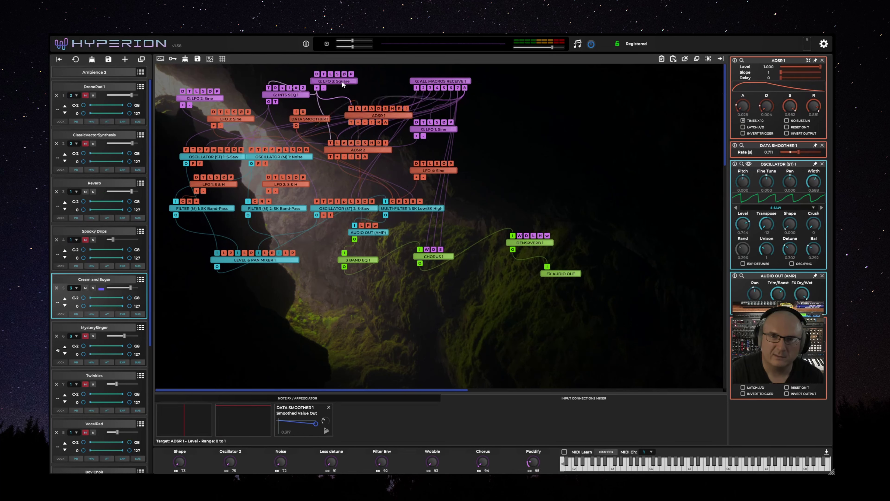
left_click_drag(300, 94, 286, 96)
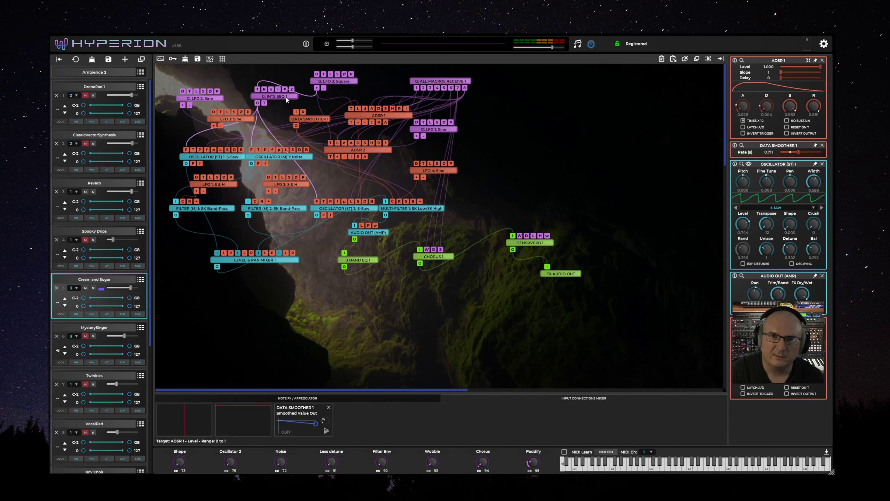
left_click(286, 96)
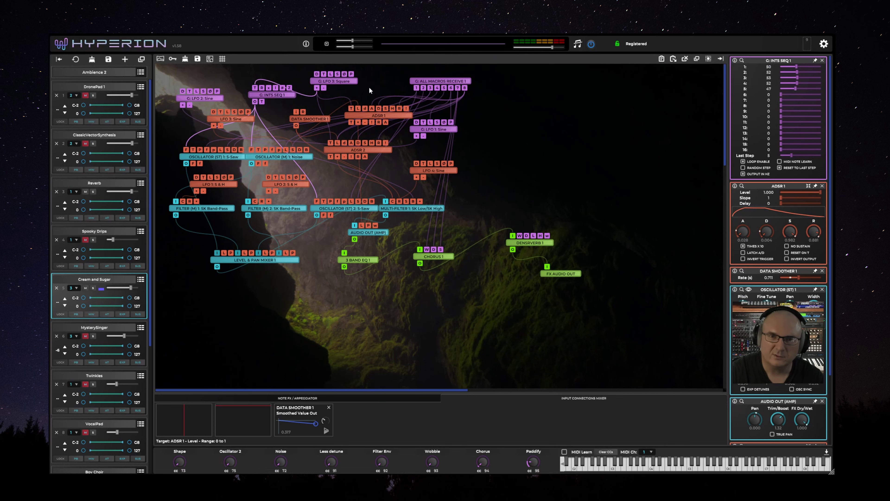
Trace the trigger path by showing G: LFO 3, ADSR 1, AUDIO OUT (AMP)'s level connection and G: INTS SEQ 1.
left_click(348, 86)
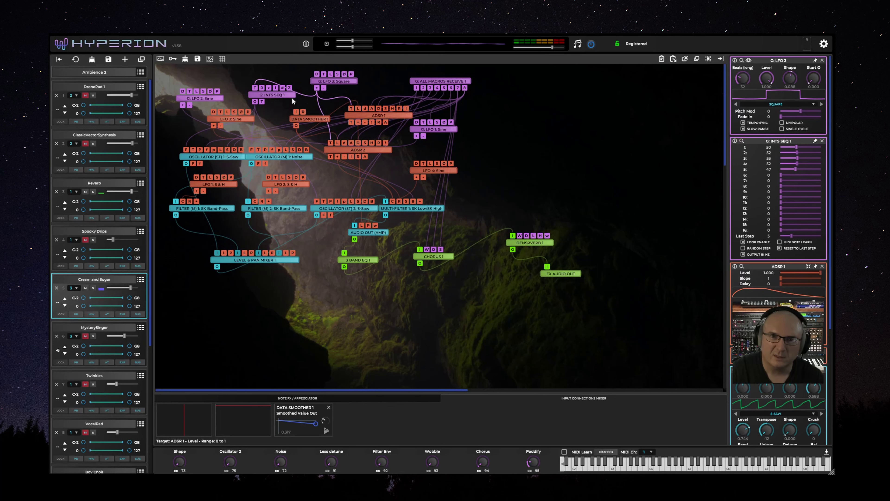
left_click(356, 115)
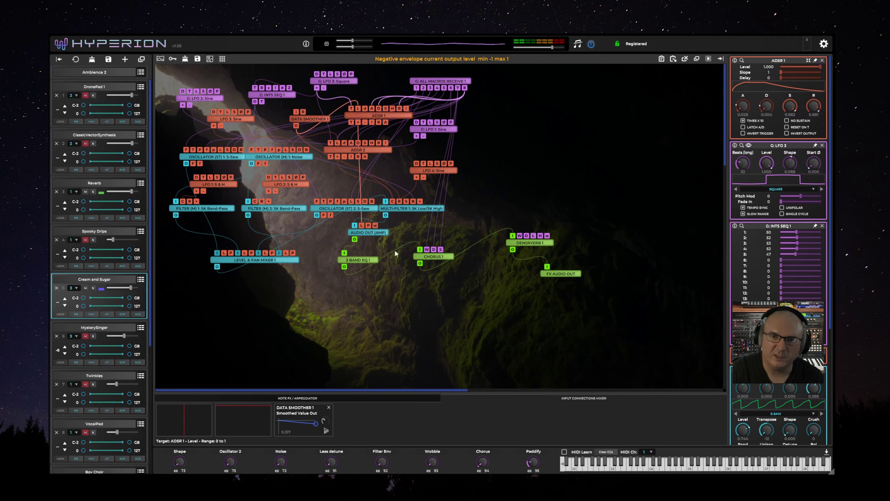
left_click(363, 234)
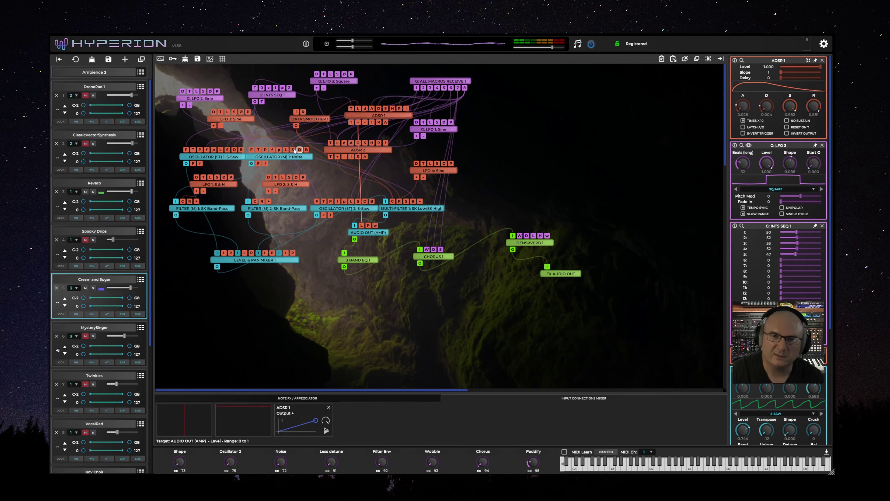
left_click(283, 100)
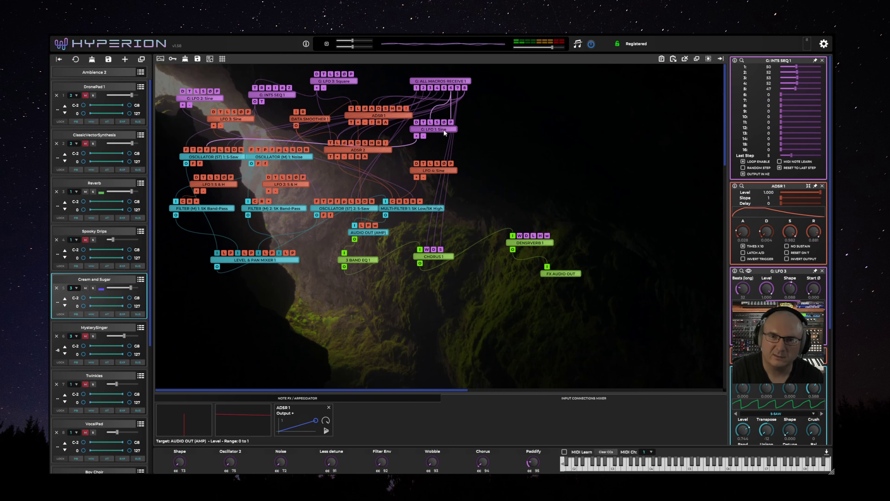
Move G: LFO 1 away from the crowded modules and show the settings of LFO 2 and LEVEL & PAN MIXER 1.
left_click_drag(455, 131, 513, 130)
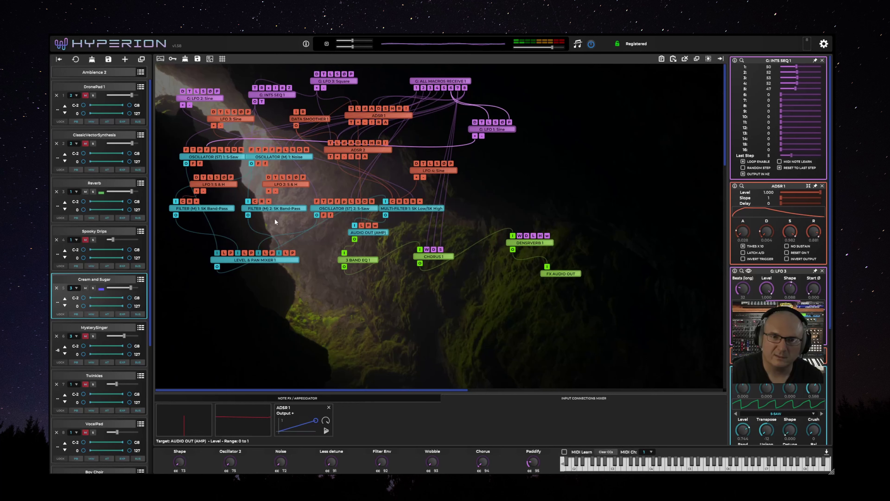
left_click_drag(269, 191, 255, 201)
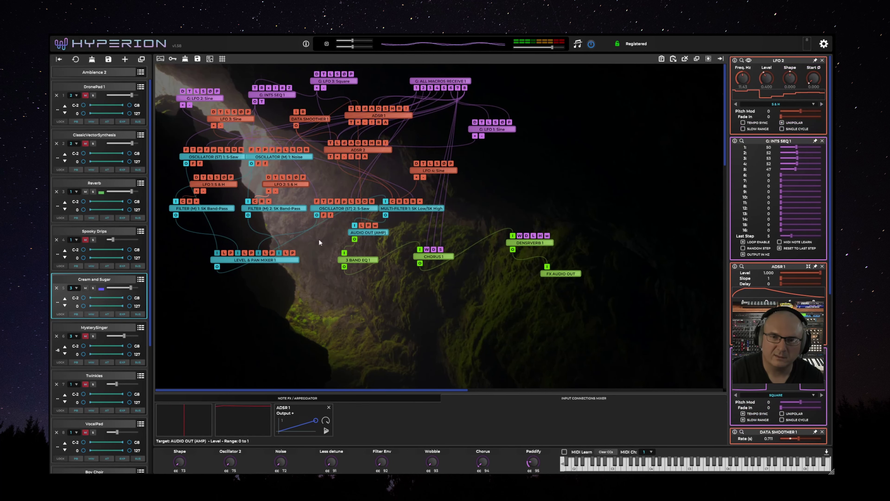
left_click(285, 259)
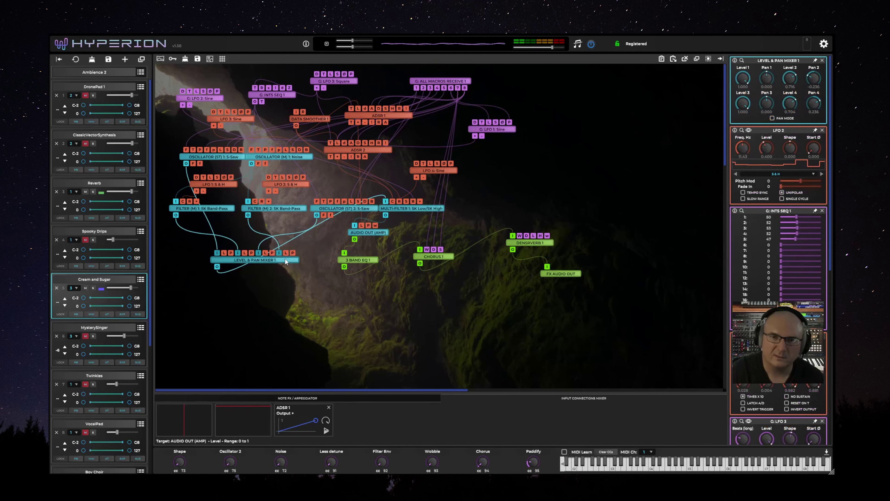
Connect G: LFO 3's positive output to DATA SMOOTHER 1's value input, show the smoother's settings and remove the cable.
mouse_move(309, 121)
left_mouse_down()
mouse_move(597, 171)
mouse_move(553, 145)
mouse_move(523, 152)
mouse_move(338, 134)
mouse_move(314, 117)
mouse_move(324, 116)
mouse_move(306, 123)
left_mouse_up()
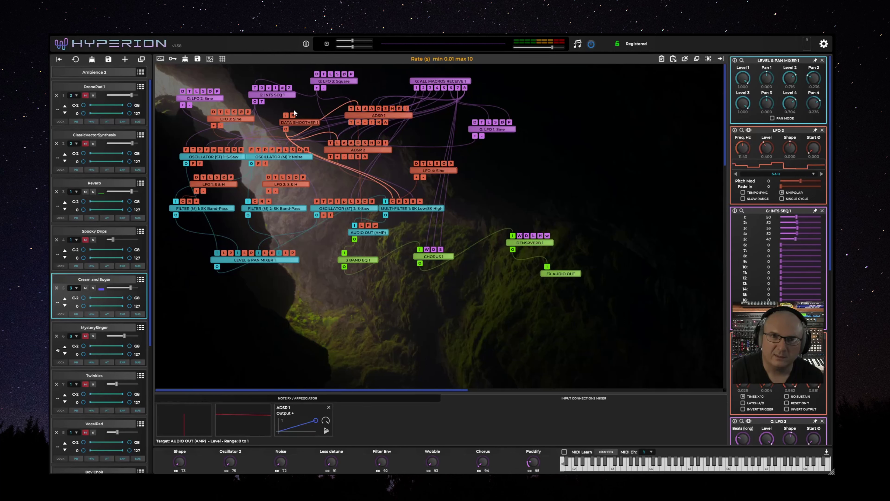
left_click_drag(286, 115, 317, 89)
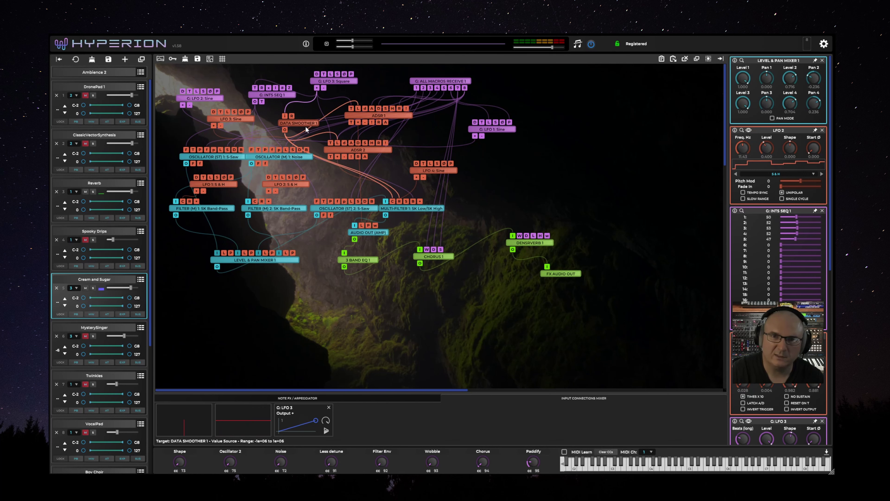
left_click_drag(305, 126, 303, 125)
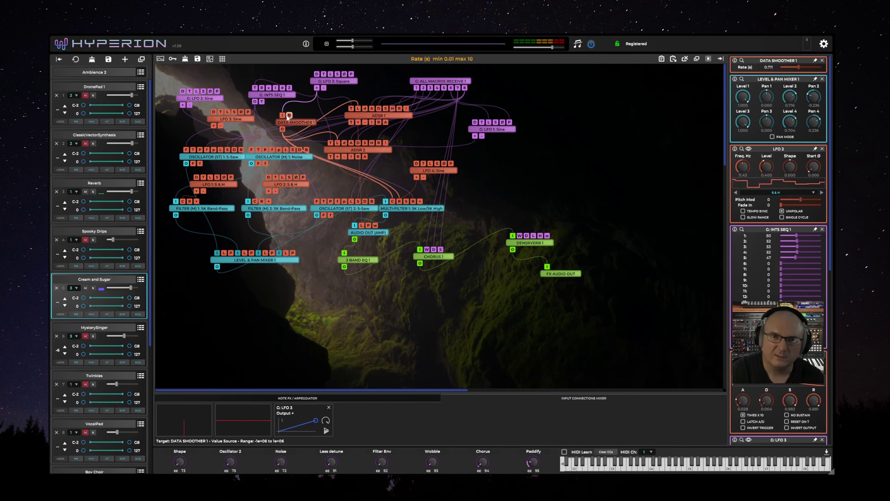
left_click_drag(296, 128, 515, 186)
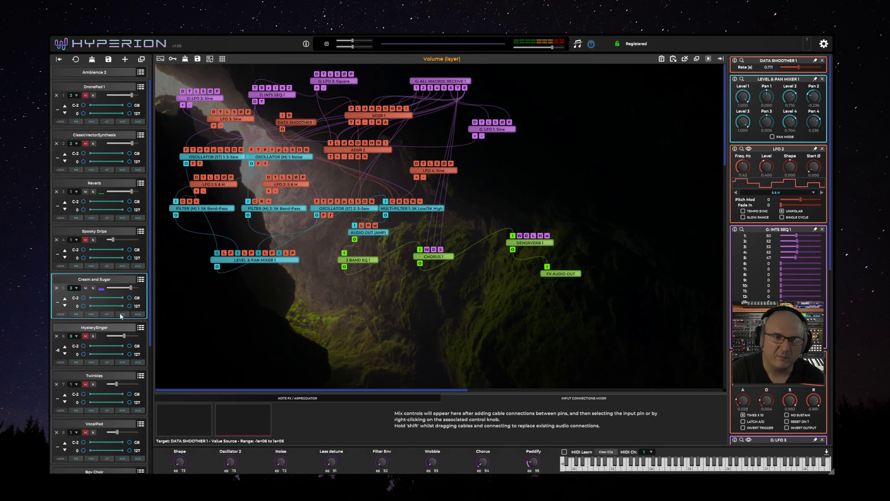
Mute Cream and Sugar, unmute MysterySinger and open that layer's patch.
left_click(85, 287)
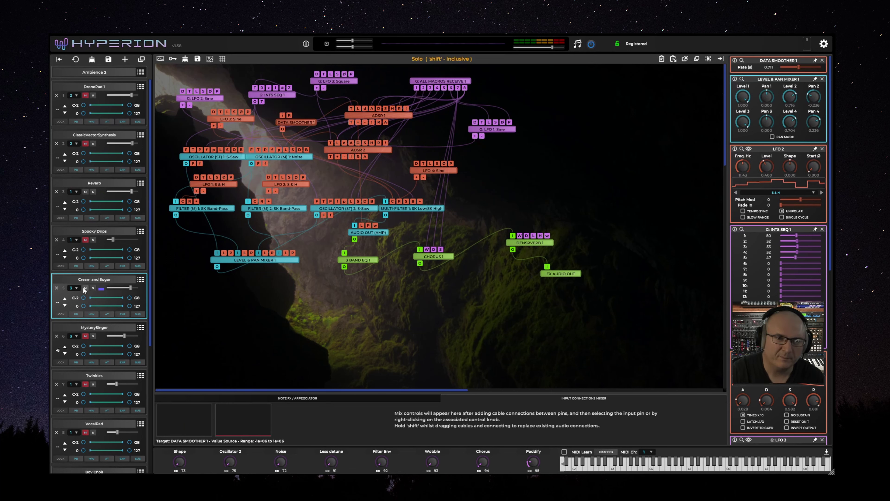
left_click(85, 335)
left_click(103, 327)
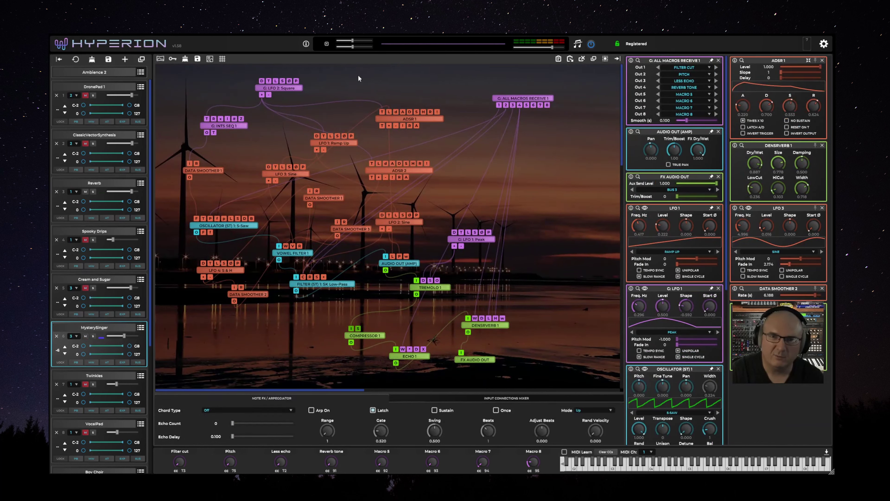
Show the settings of G: LFO 2, G: INTS SEQ 1 and DATA SMOOTHER 1 in the MysterySinger patch.
left_click(276, 90)
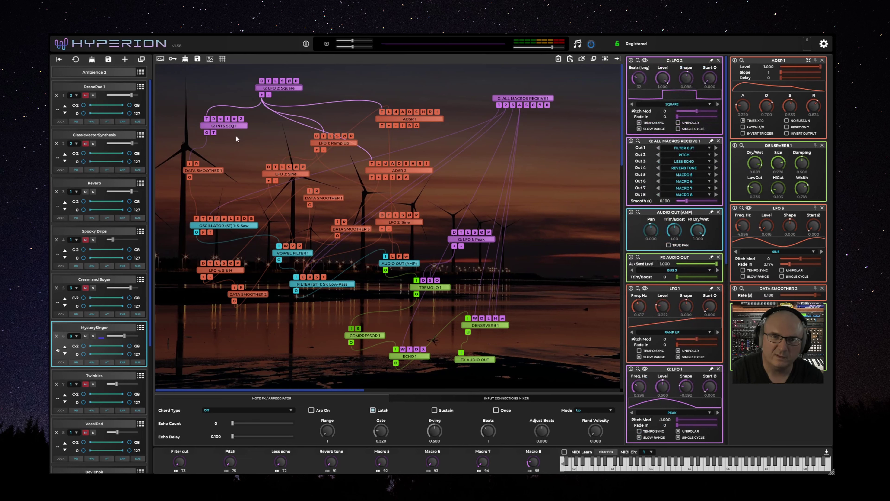
left_click(247, 126)
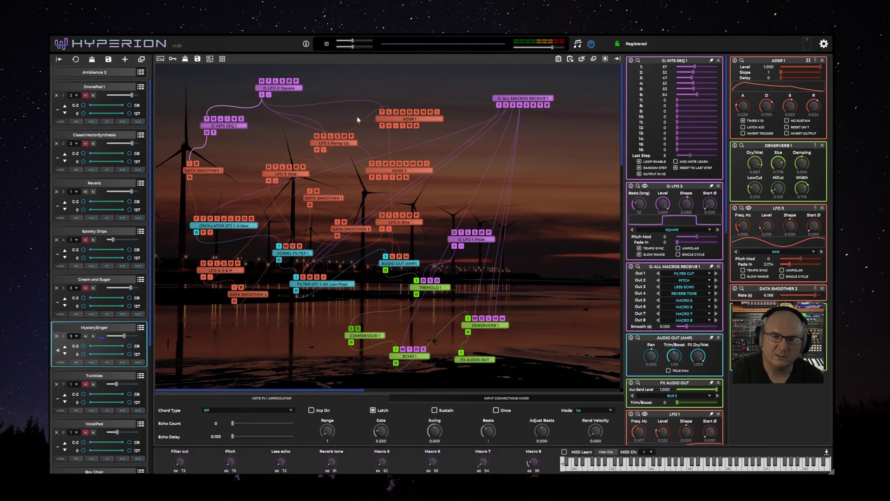
left_click(211, 170)
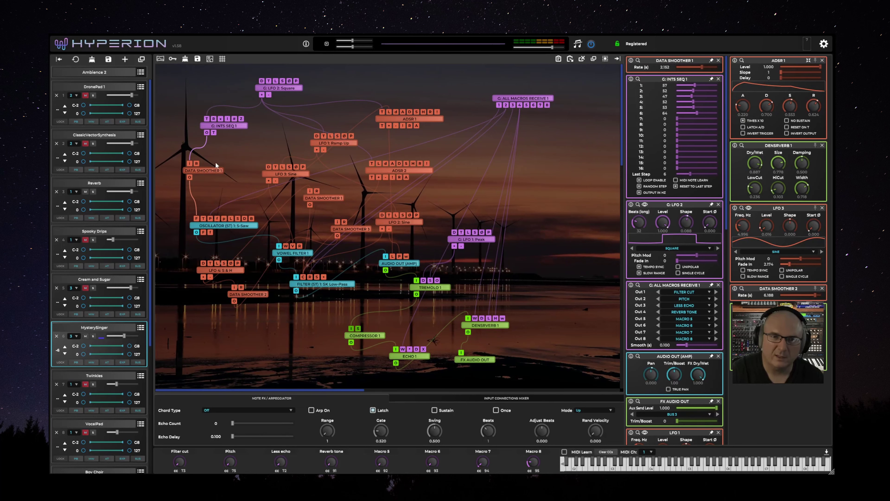
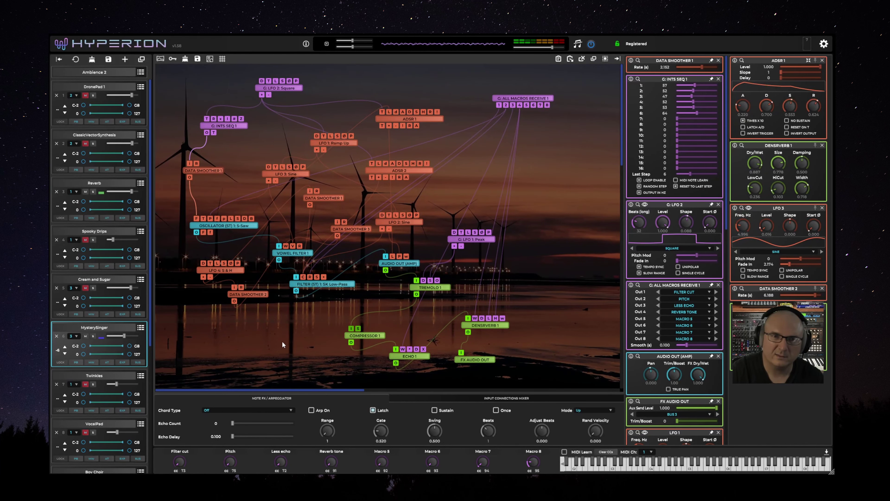
Return to the Cream and Sugar patch and show the note steps of its G: INTS SEQ 1 for comparison.
left_click(120, 303)
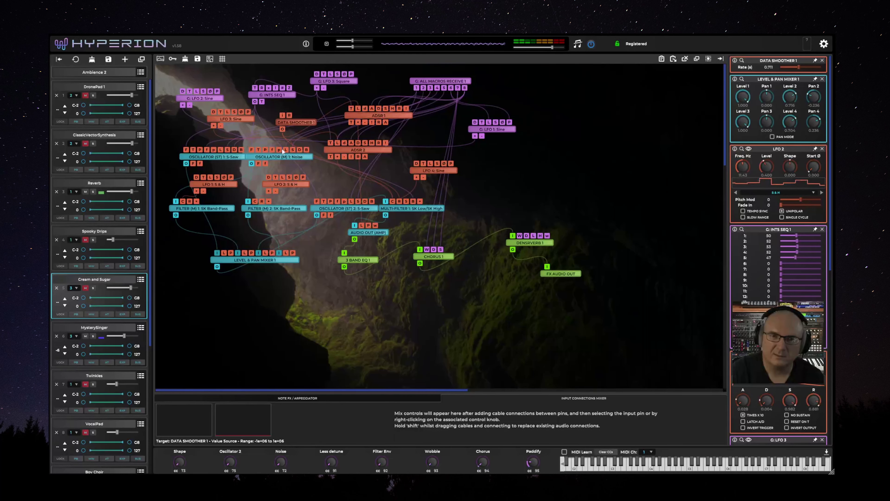
left_click(270, 95)
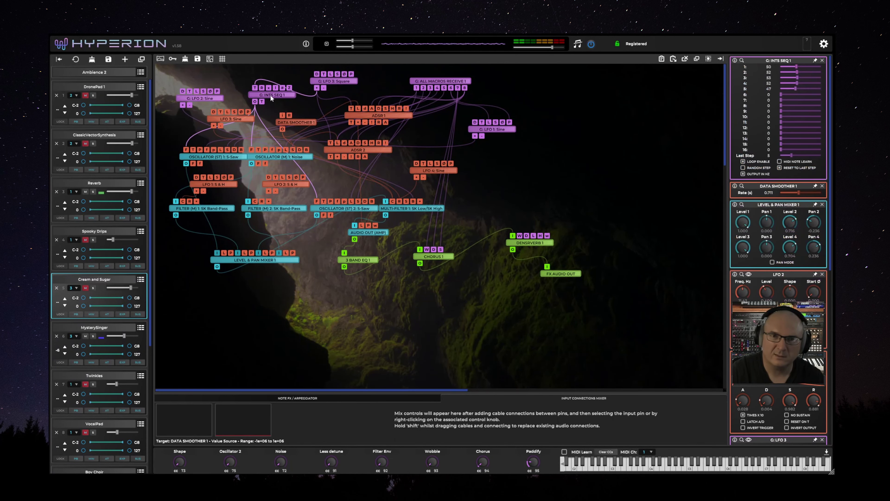
Return to MysterySinger and mute it, unmute Twinkles and open the Twinkles patch.
left_click(108, 329)
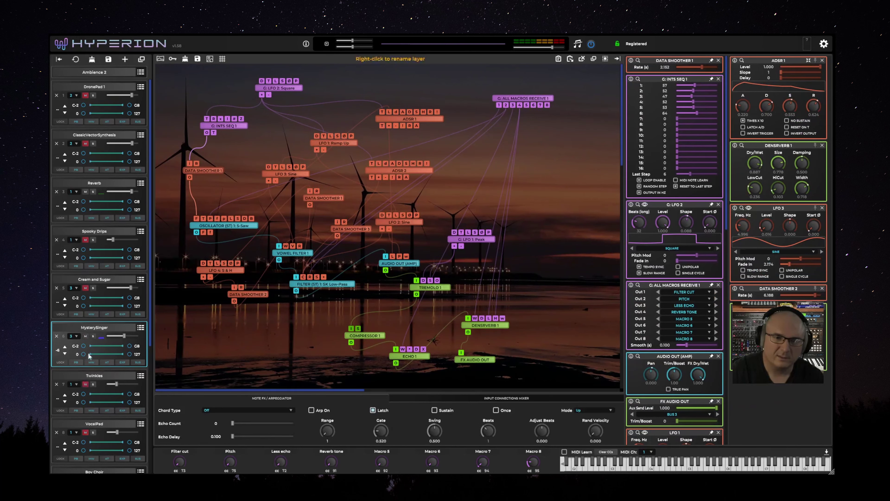
left_click(86, 336)
left_click(85, 384)
left_click(98, 376)
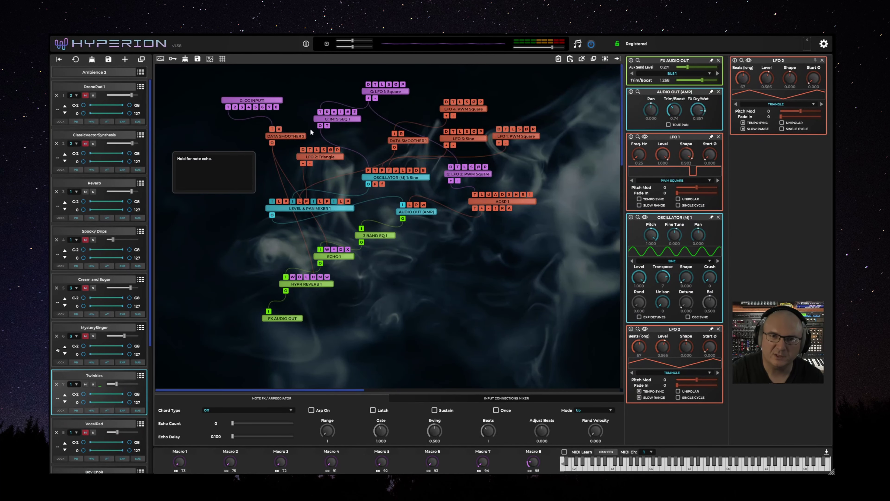
Spread G: INTS SEQ 1 and the triangle LFO apart in the Twinkles patch, showing the settings of G: INTS SEQ 1 and G: LFO 1.
left_click(339, 120)
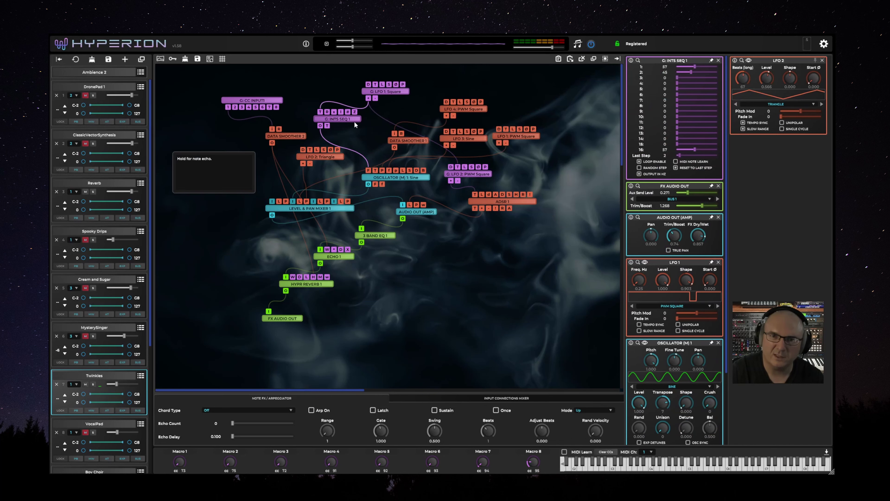
left_click_drag(354, 121, 366, 130)
left_click_drag(332, 157, 321, 162)
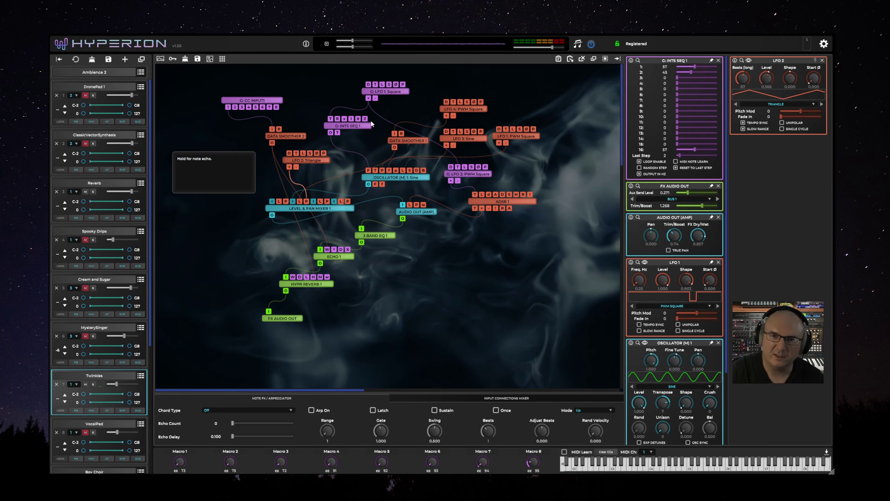
left_click_drag(371, 129, 367, 130)
left_click(402, 93)
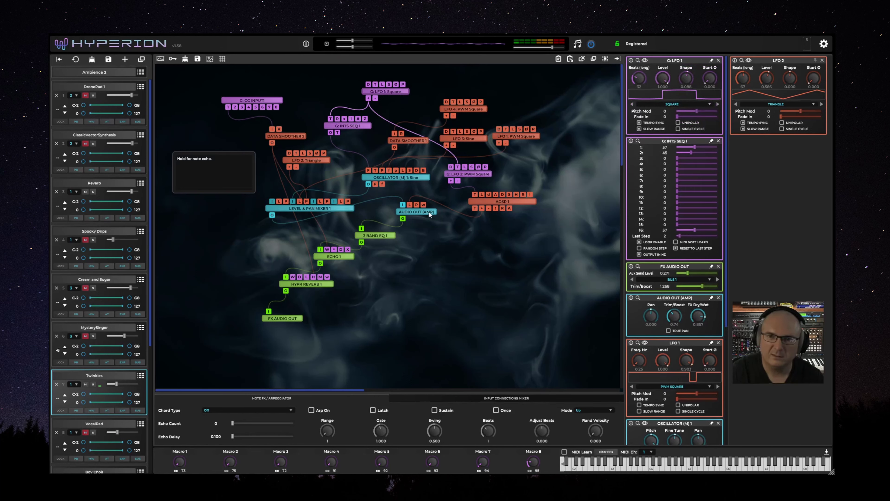
Mute Twinkles, open the VocalPad patch and show the note steps of its G: INTS SEQ 1.
left_click(86, 384)
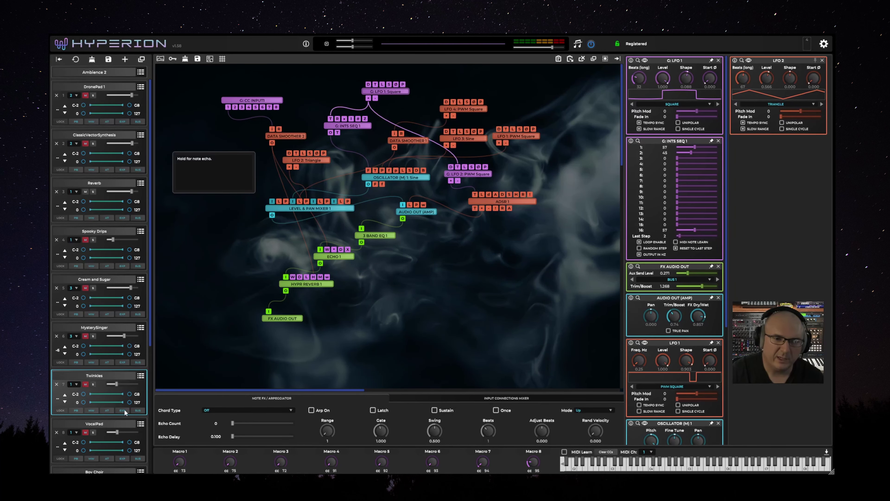
left_click(105, 425)
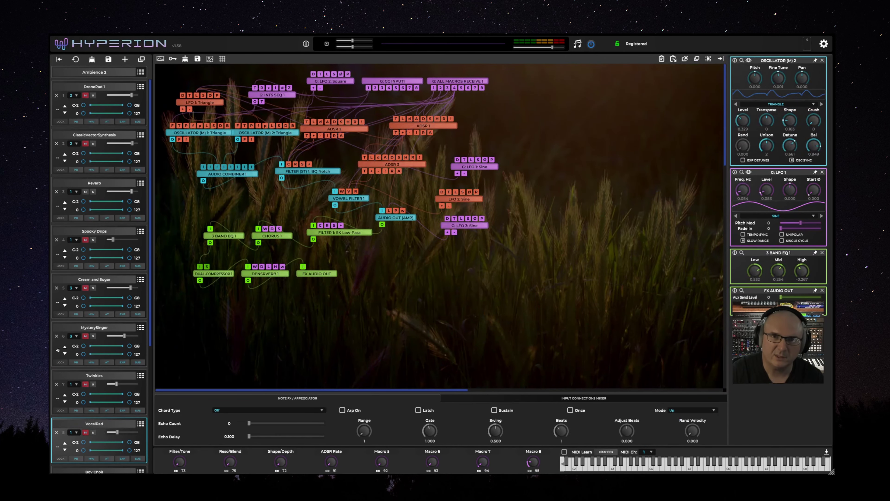
left_click(280, 98)
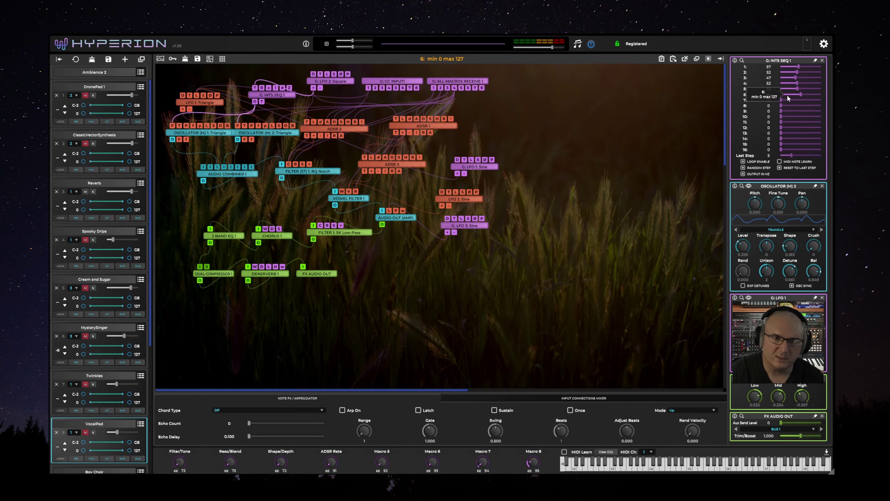
Compare the sequencer steps and the G: LFO 2 settings of the VocalPad and MysterySinger patches.
left_click(122, 327)
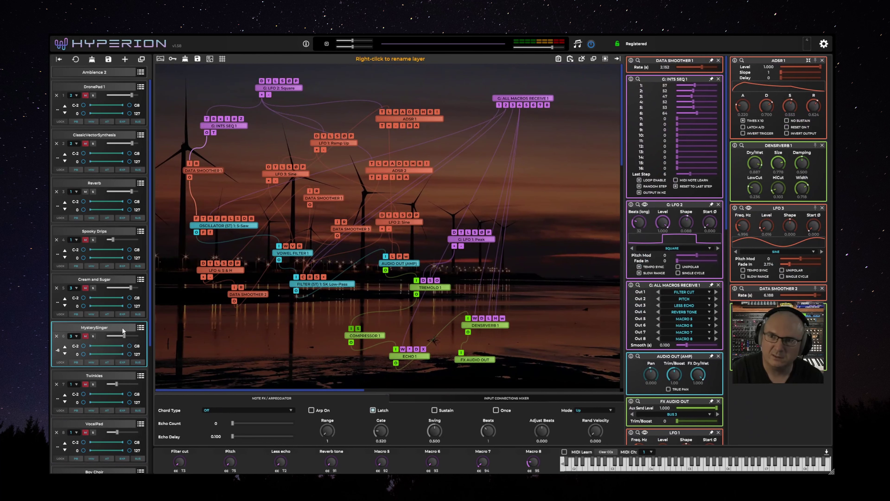
left_click(104, 423)
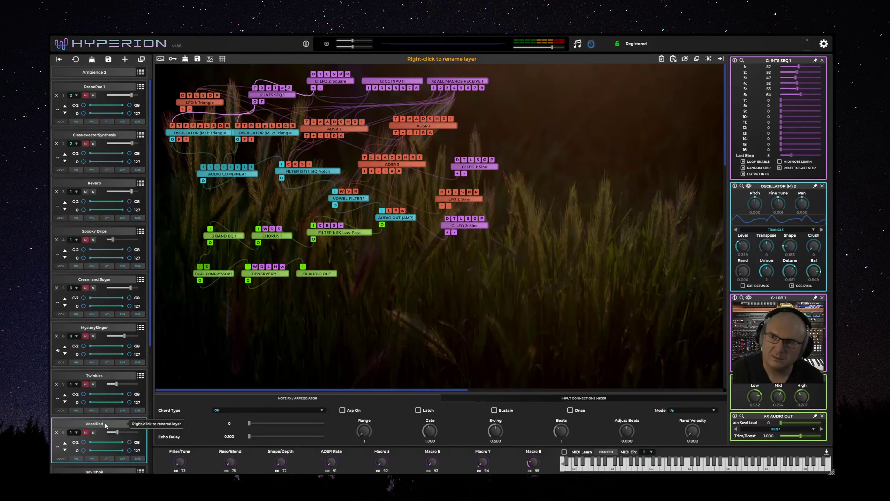
left_click(348, 83)
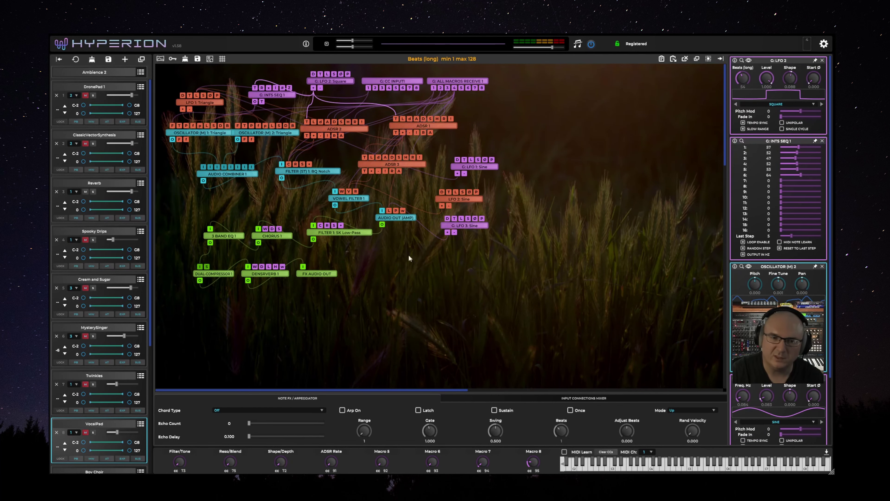
left_click(115, 327)
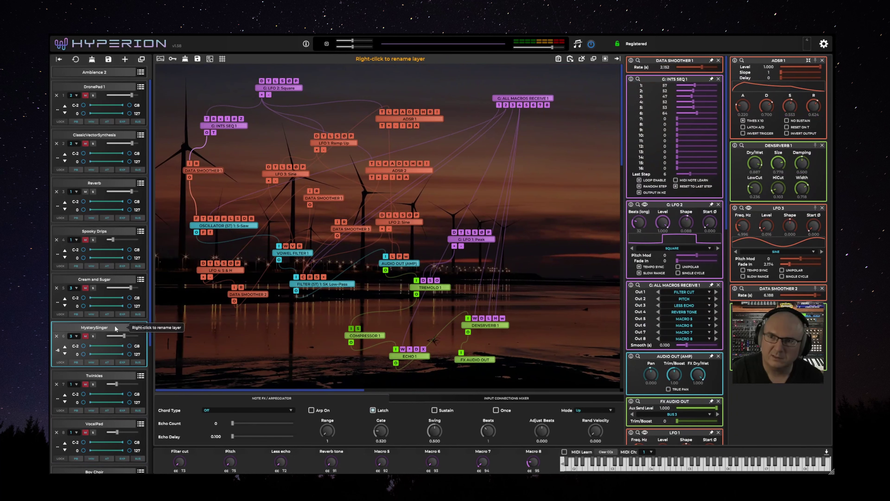
left_click(294, 91)
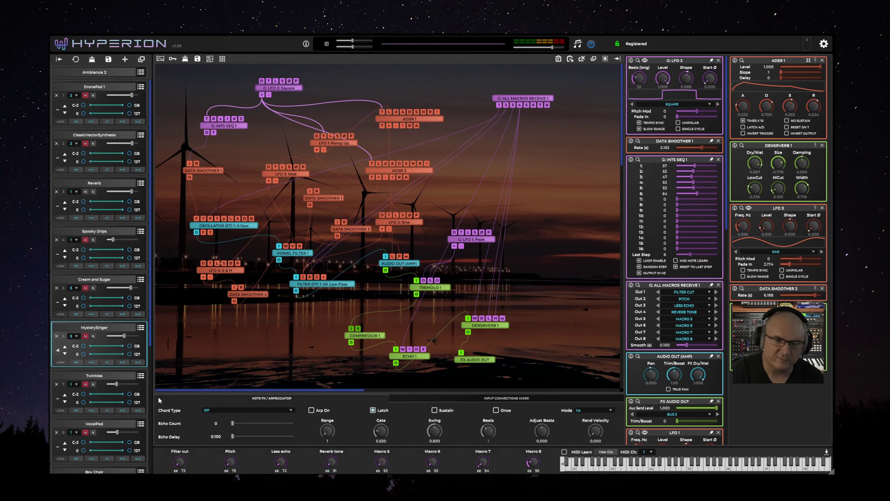
Reopen the VocalPad patch and look further down the layer list to Boy Choir.
left_click(96, 423)
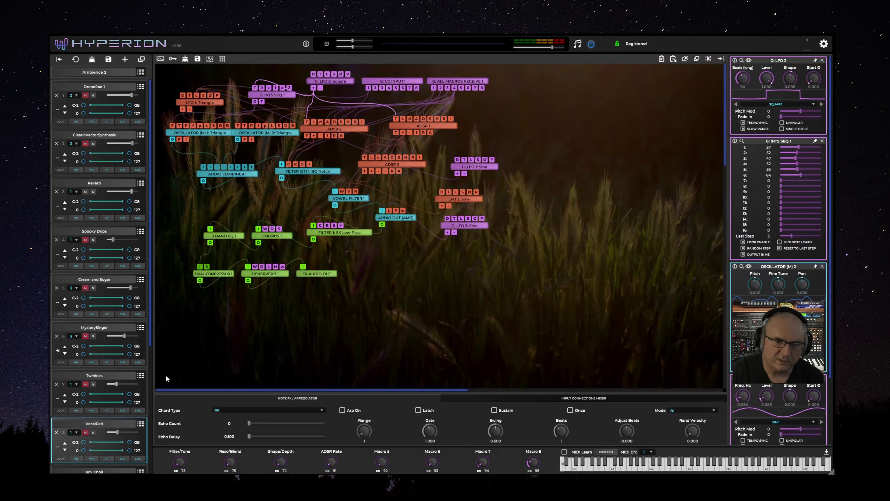
scroll(165, 375, "down", 3)
scroll(144, 379, "down", 5)
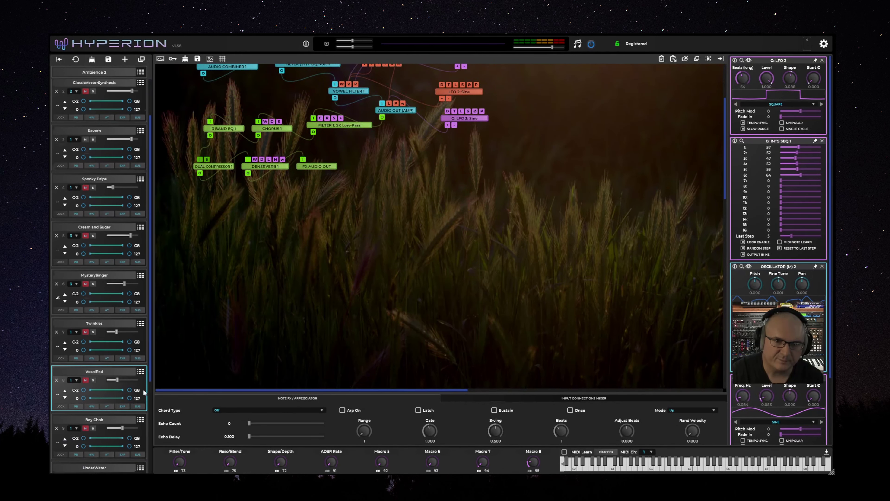
Unmute the VocalPad layer and examine G: LFO 3 and the connections into the AUDIO OUT (AMP) level input.
left_click(85, 295)
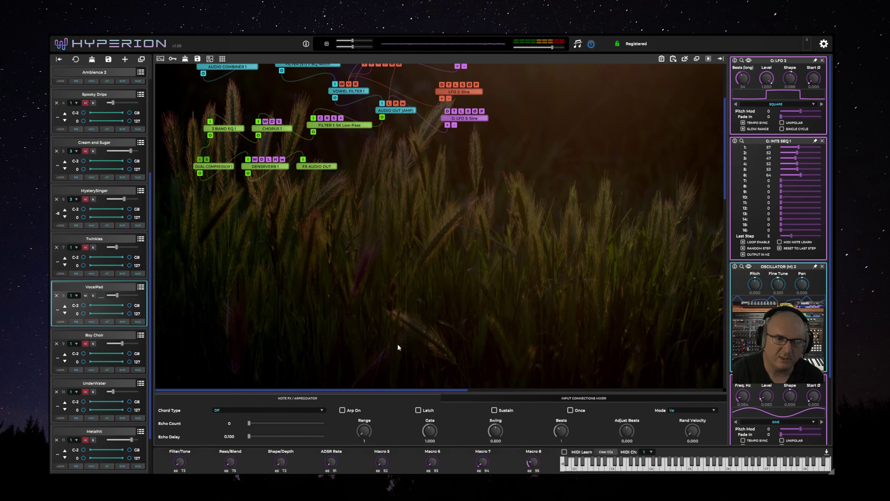
scroll(379, 299, "up", 3)
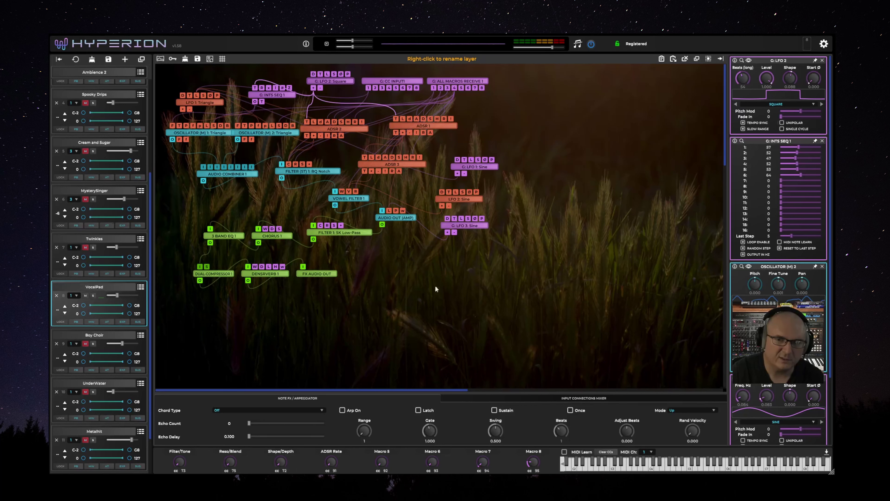
left_click(469, 226)
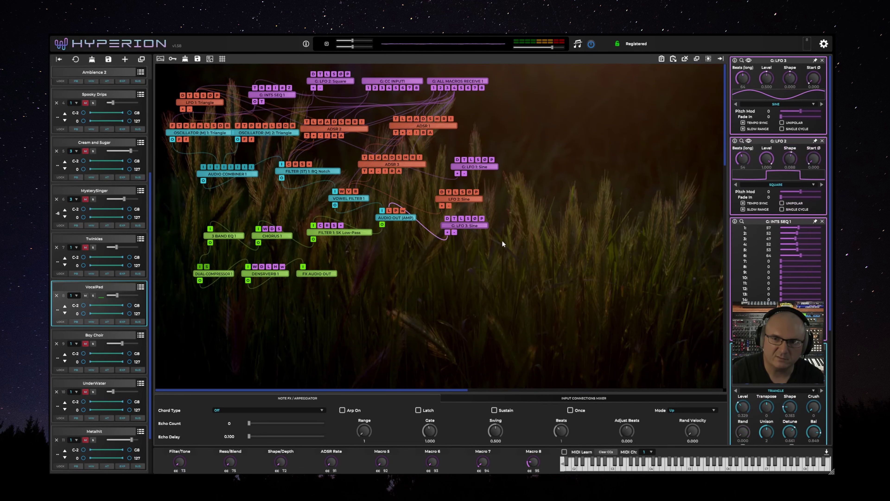
left_click(389, 210)
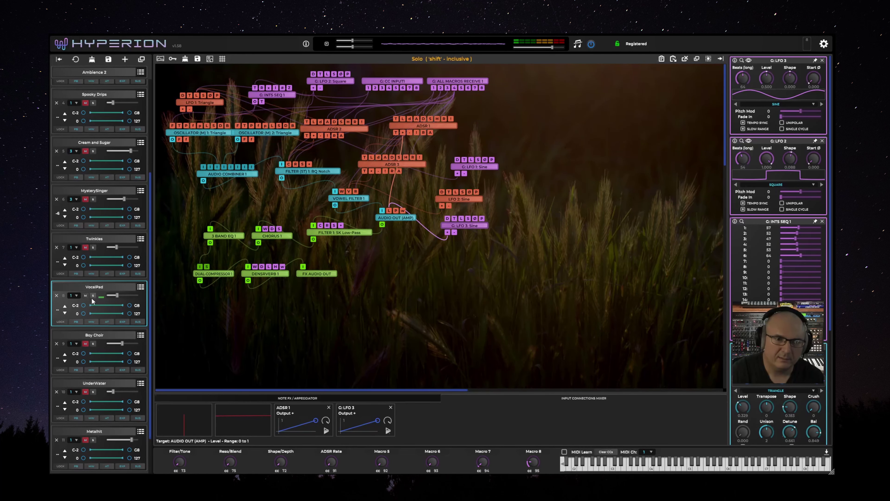
Switch the unmuted layer from VocalPad to Boy Choir and examine its NOTE TO HZ 1, G: INTS SEQ 1, G: LFO 2 and ADSR 1 modules.
left_click(86, 343)
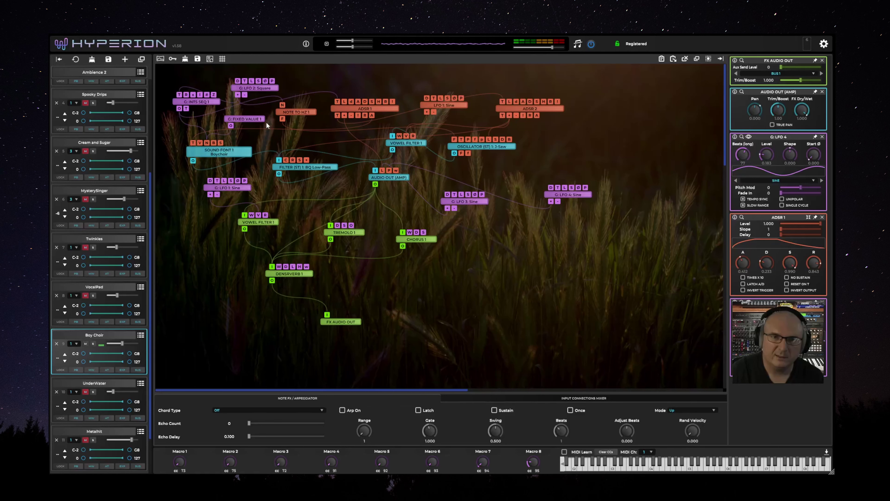
left_click(299, 114)
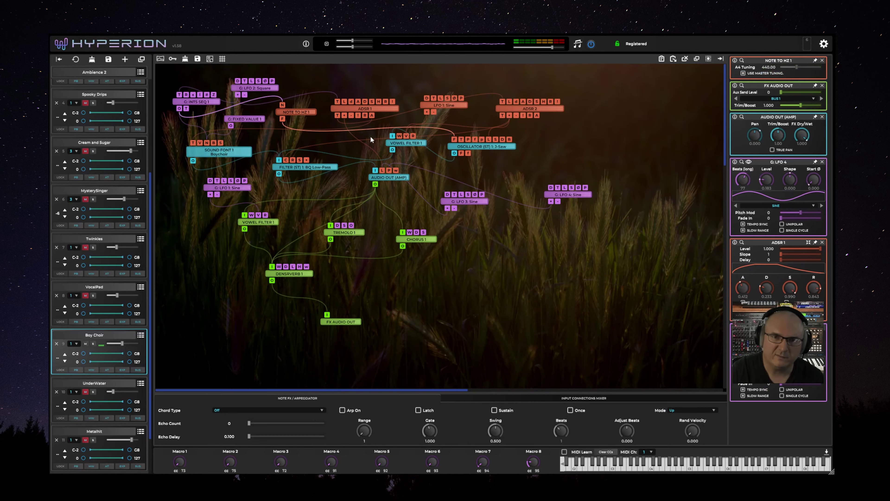
left_click(194, 102)
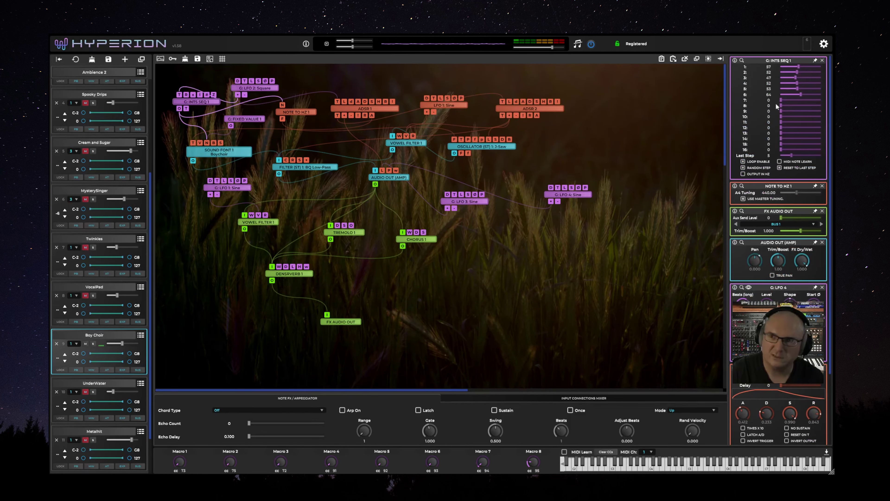
left_click(260, 87)
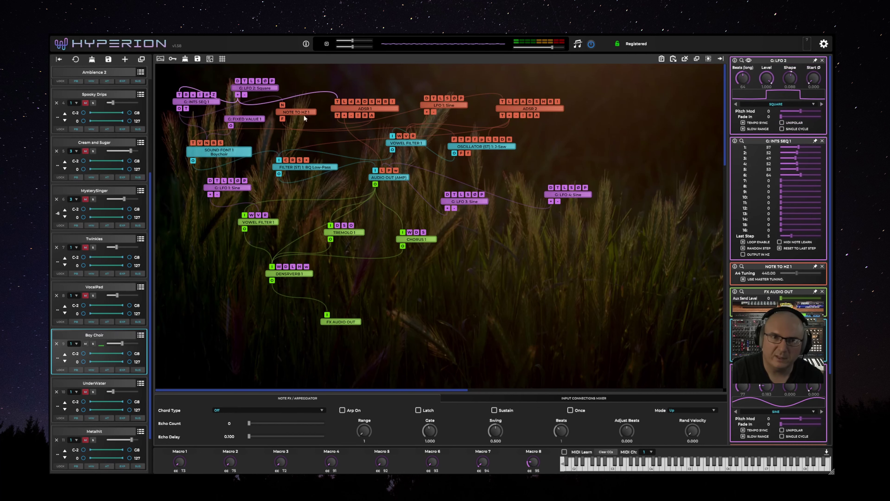
left_click(347, 110)
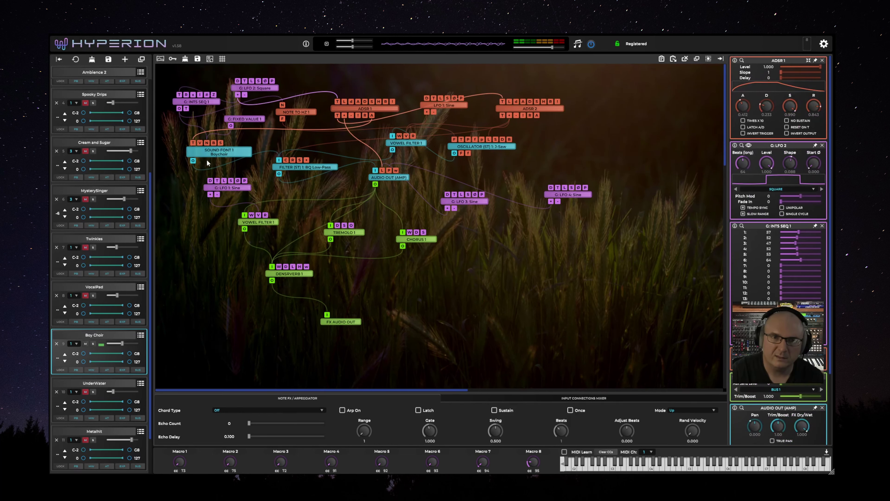
Examine the Boy Choir layer's SOUND FONT 1, effects VOWEL FILTER 1 and DENSIVERB 1 modules.
left_click(218, 156)
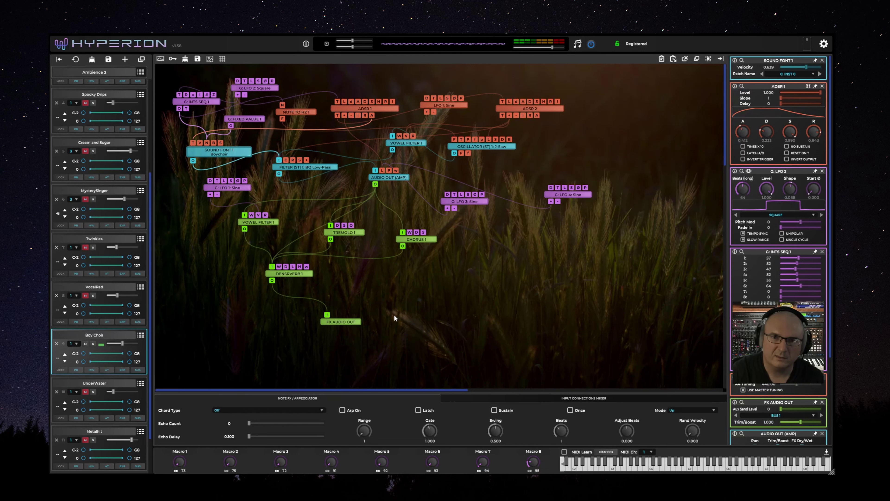
left_click(263, 230)
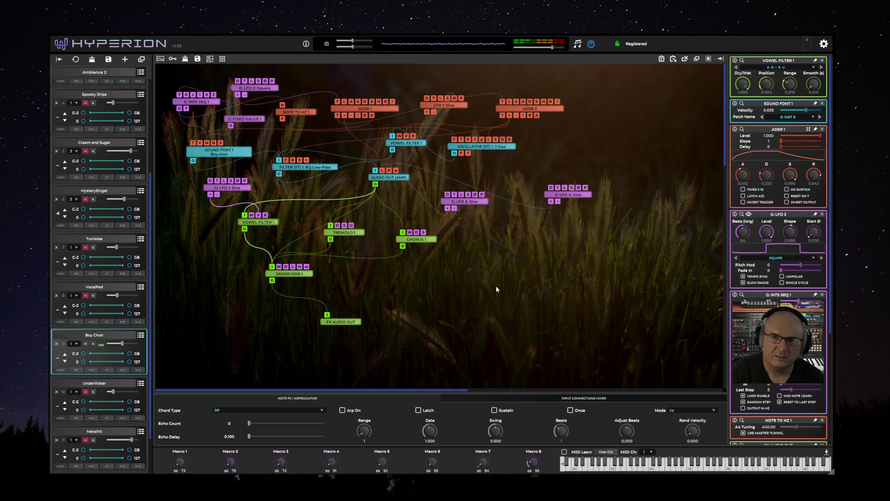
left_click(302, 275)
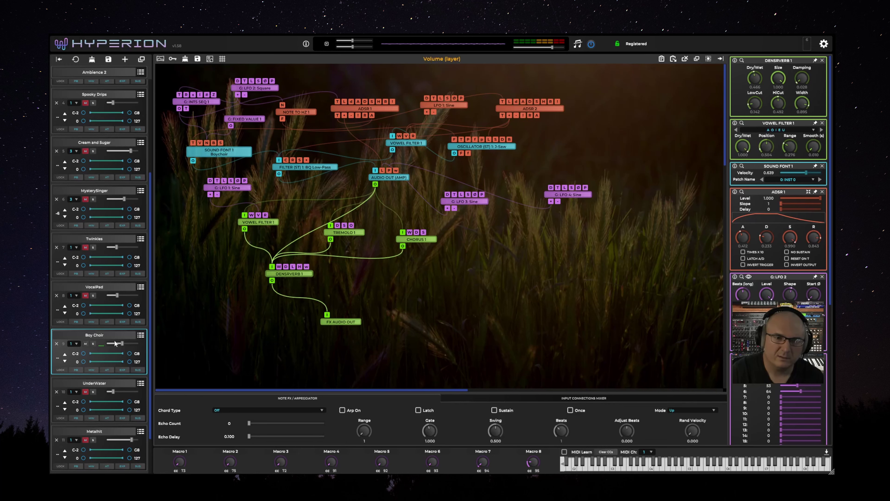
Mute the Boy Choir layer, then open and unmute the UnderWater layer.
left_click(86, 344)
left_click(88, 391)
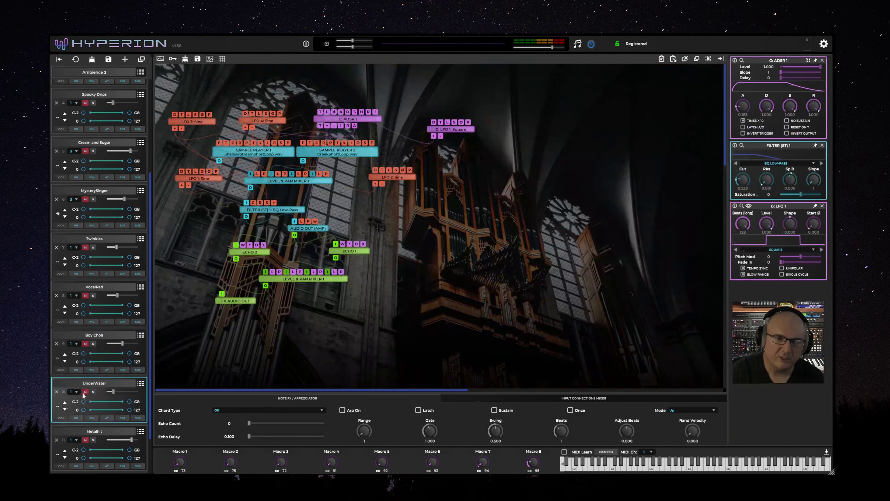
left_click(86, 392)
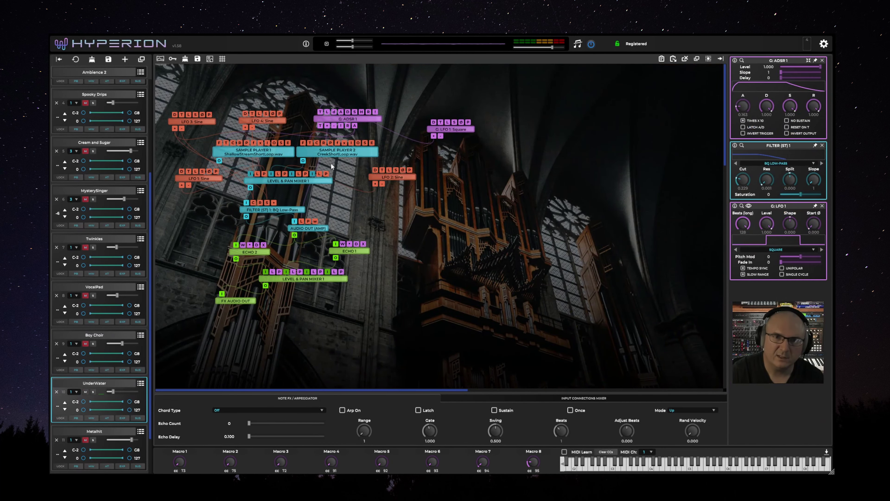
Examine the UnderWater layer's two sample players, low-pass filter and the modulators connected to the filter's cutoff.
left_click(286, 155)
left_click(329, 153)
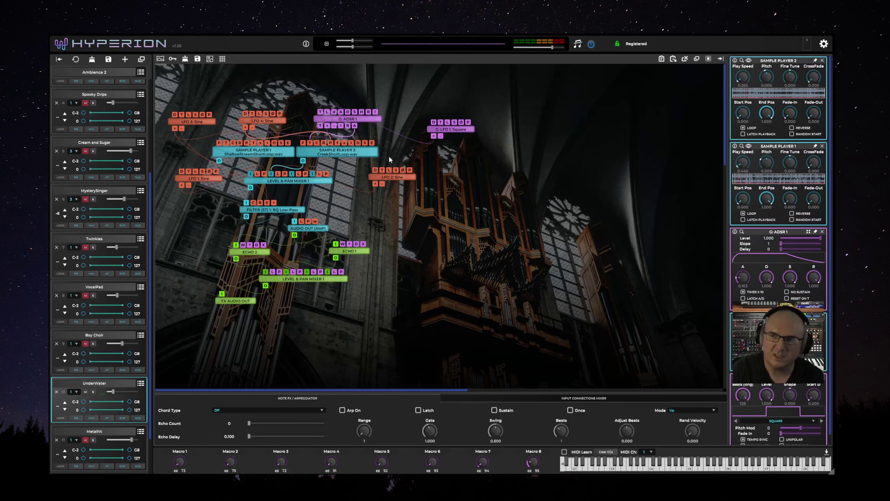
left_click(293, 212)
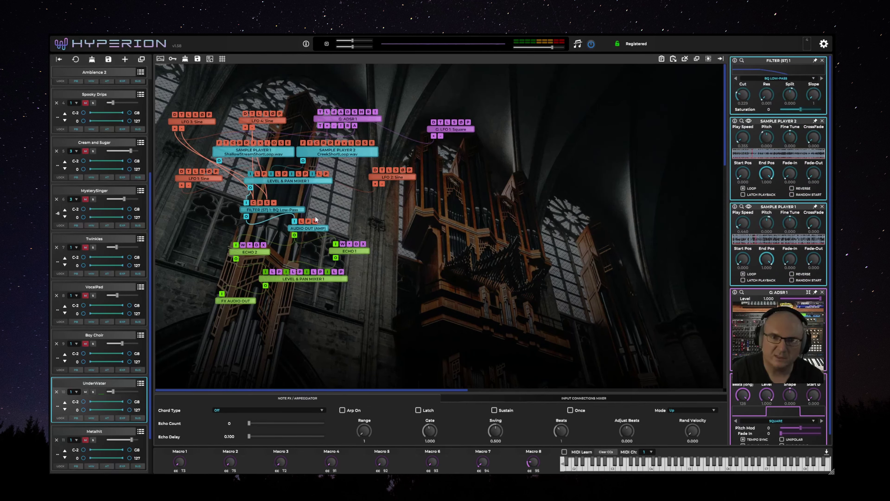
left_click_drag(302, 228, 301, 229)
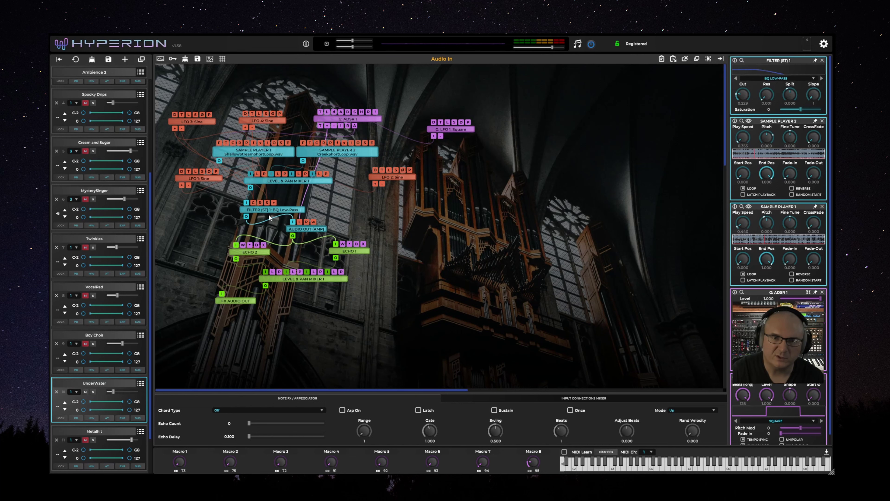
left_click(248, 202)
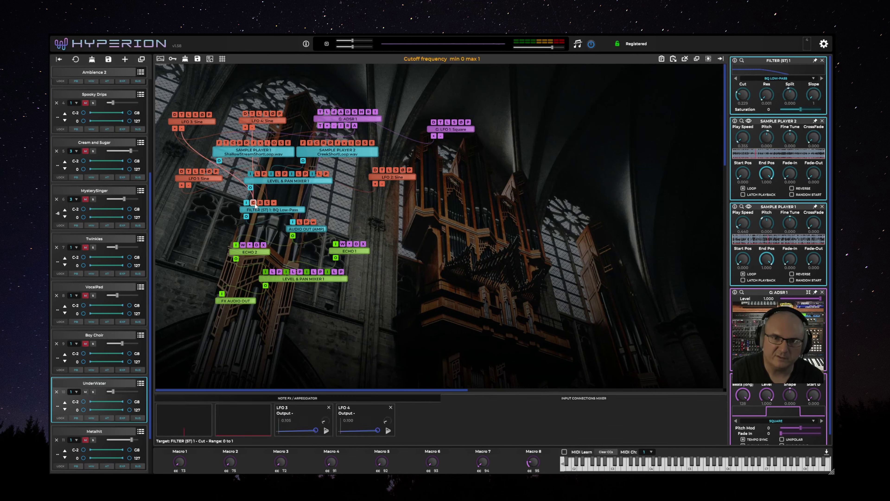
left_click(354, 153)
left_click(266, 151)
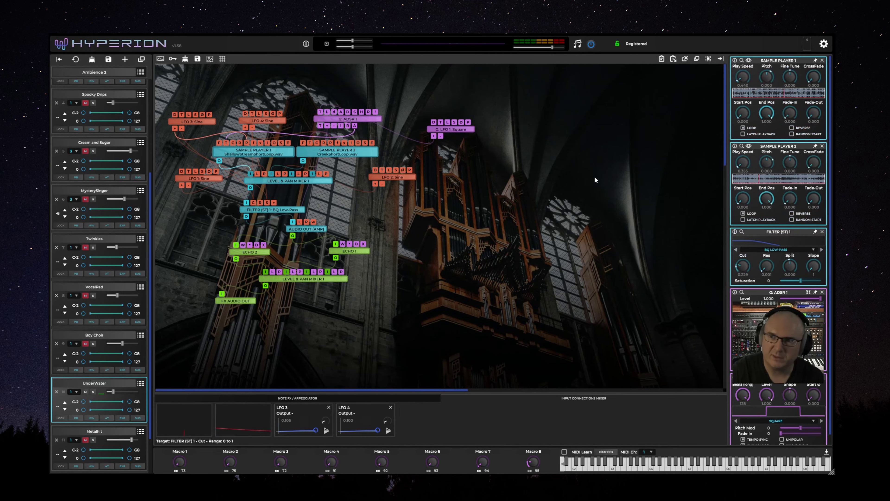
Move LFO 4 and G: ADSR 1 higher above the two sample players to separate their connection lines.
left_click(350, 152)
left_click_drag(273, 122, 272, 96)
left_click_drag(347, 152, 343, 152)
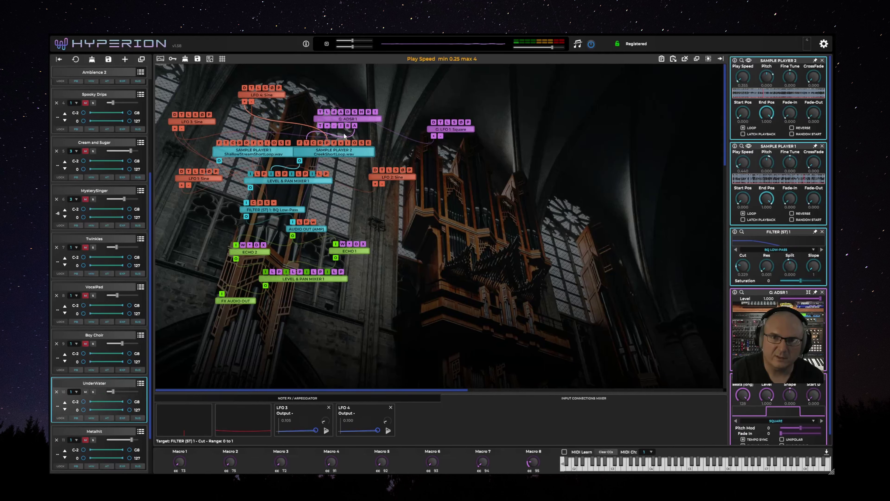
left_click_drag(348, 118, 364, 99)
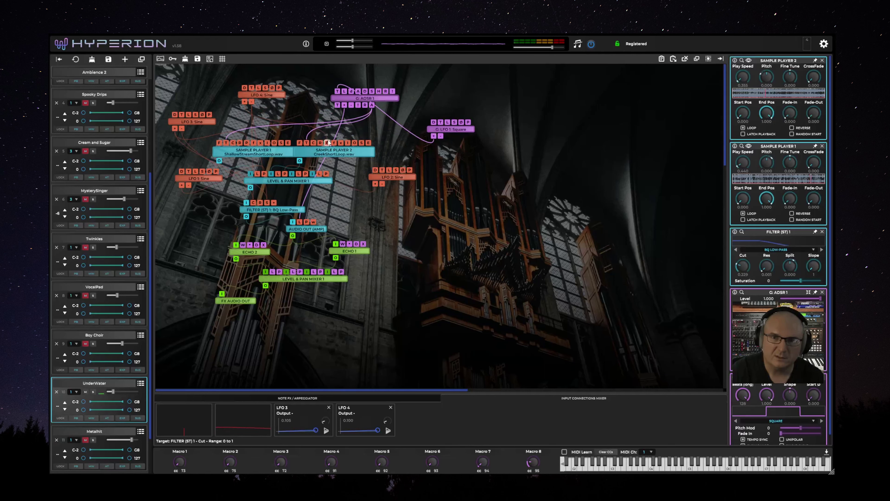
Inspect the trigger connection of SAMPLE PLAYER 2 and place G: LFO 1 beside G: ADSR 1.
left_click(306, 143)
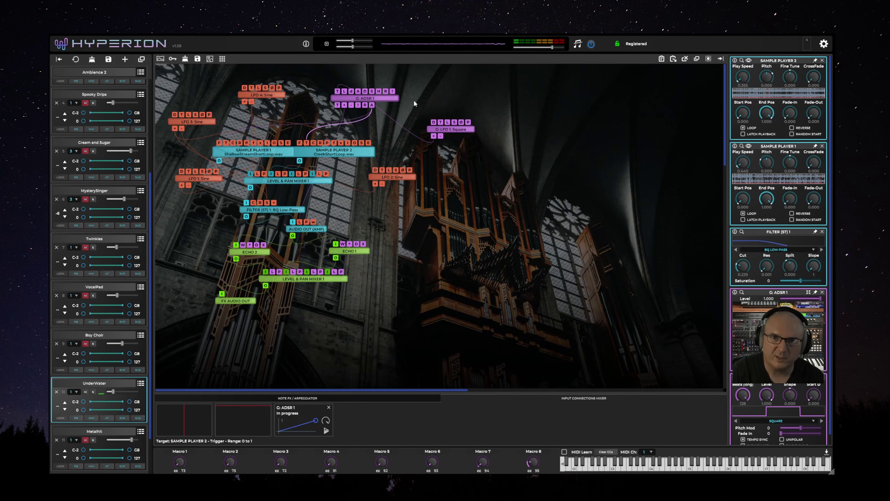
left_click_drag(463, 130, 456, 101)
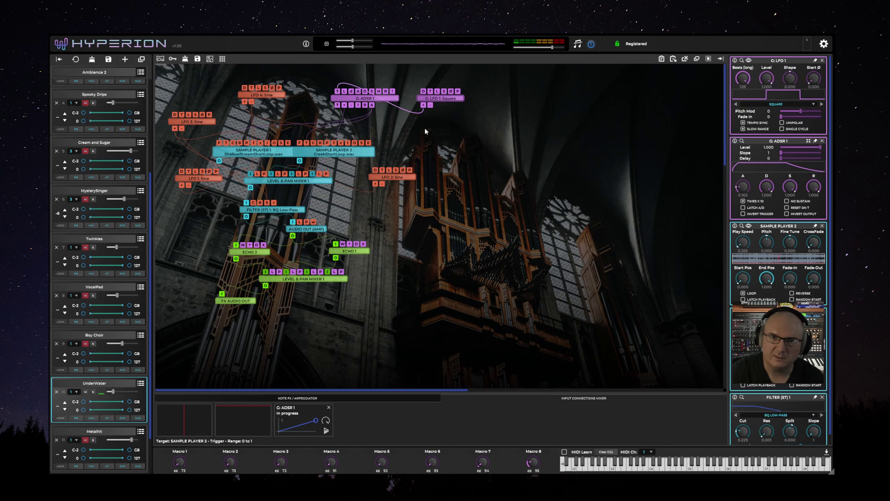
left_click(374, 105)
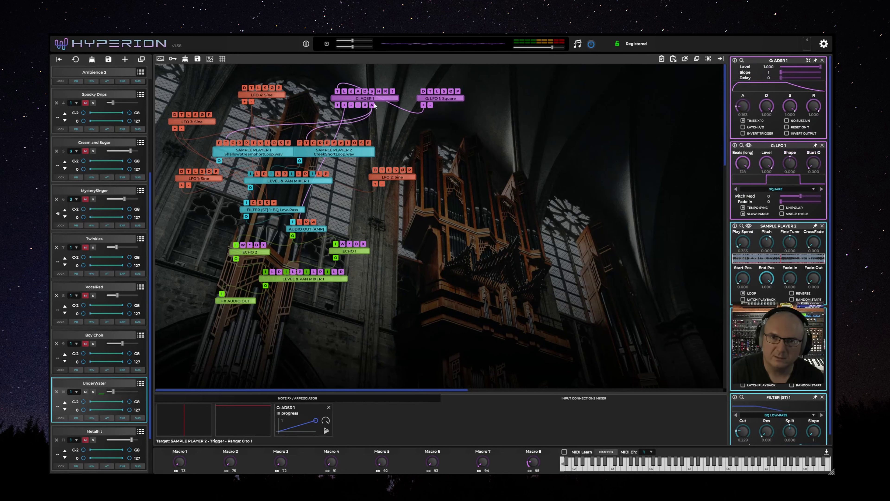
Mute the UnderWater layer, then unmute and open the MetalHit layer.
left_click(85, 392)
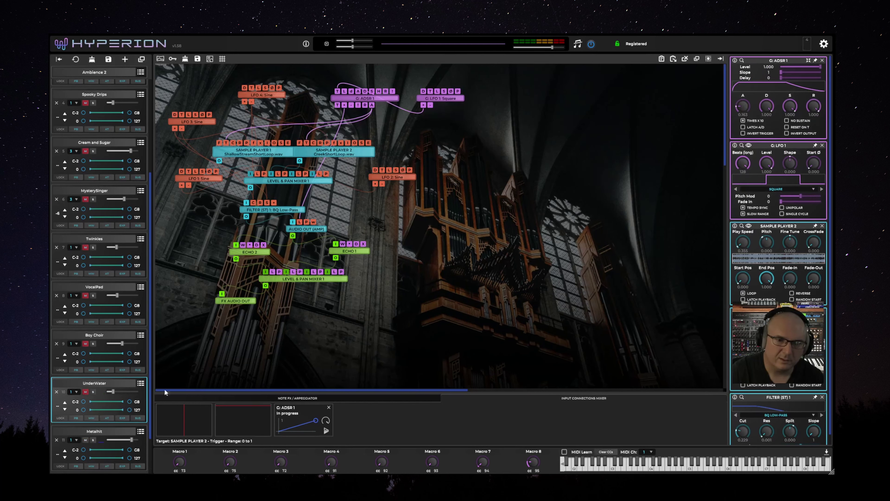
scroll(152, 418, "down", 3)
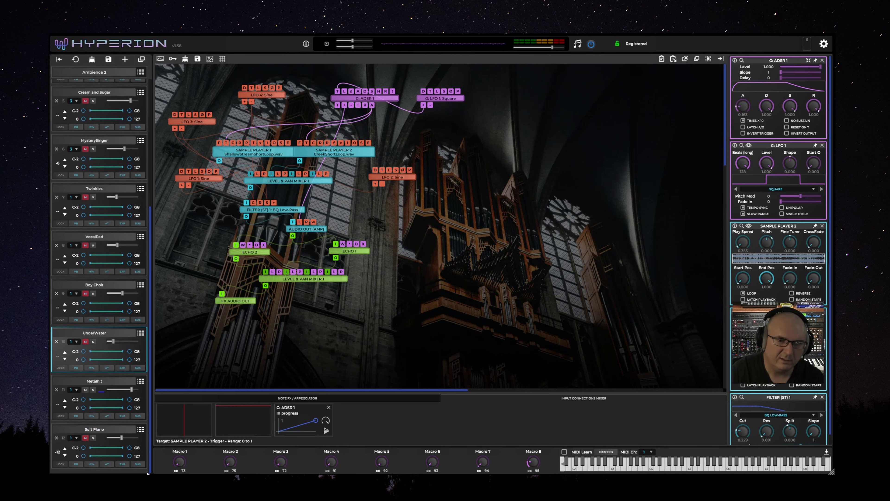
left_click(112, 382)
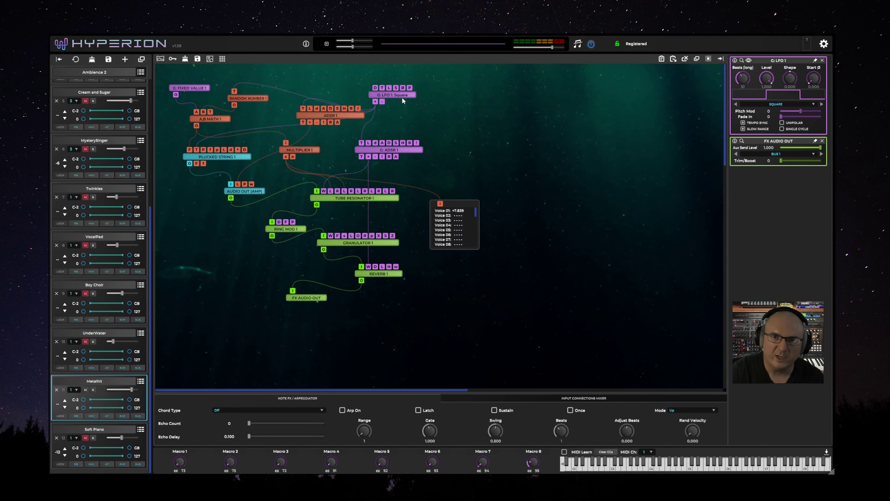
Move the MetalHit layer's G: LFO 1 module up and away from ADSR 1 to expose its trigger connections.
left_click_drag(402, 97, 426, 86)
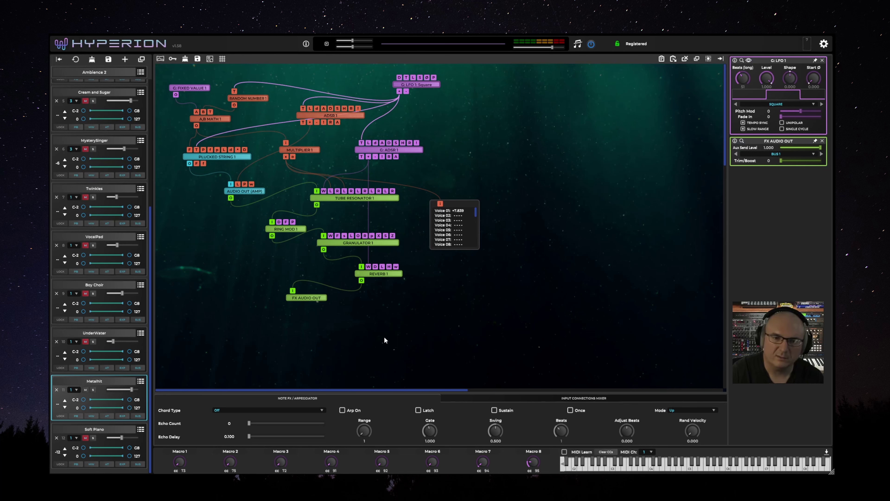
scroll(384, 337, "down", 2)
scroll(385, 338, "up", 2)
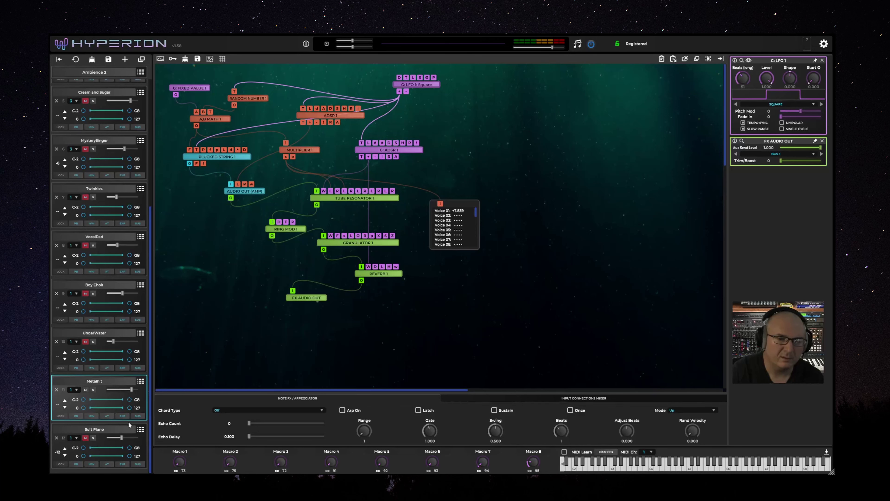
Switch the unmuted layer from MetalHit to Soft Piano and spread G: SCALE GEN 1 and its LFO modules into the empty canvas area.
left_click(85, 390)
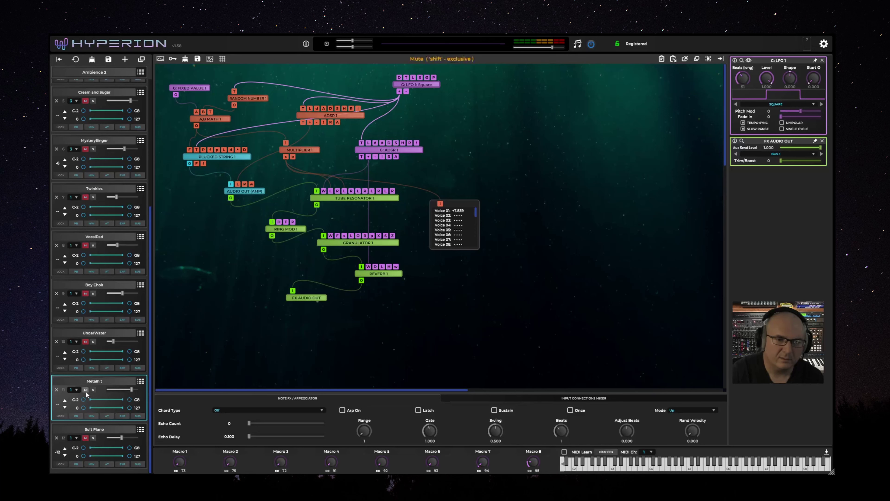
left_click(86, 442)
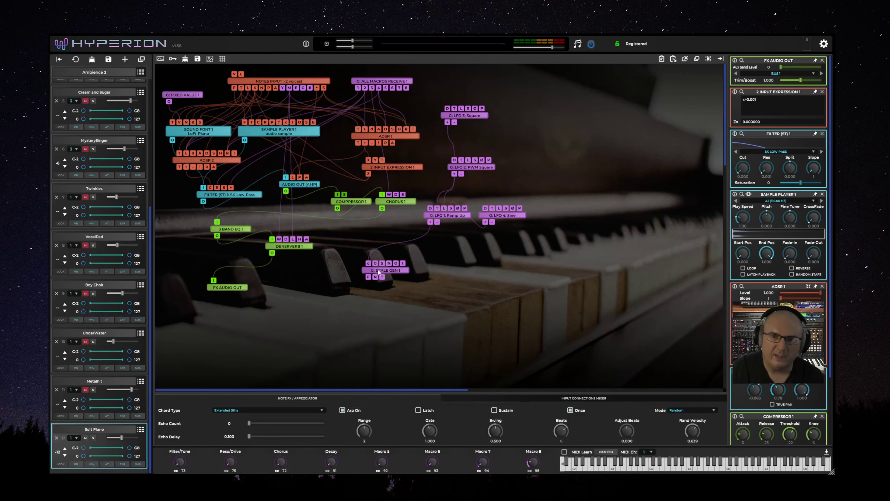
left_click_drag(378, 271, 432, 84)
left_click_drag(465, 118, 498, 113)
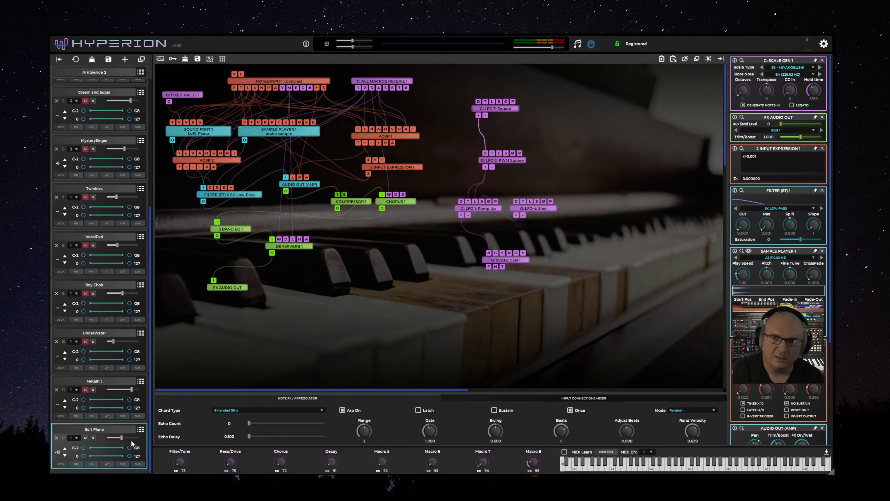
Examine the settings and connections of G: LFO 2 and G: LFO 3 in the Soft Piano layer.
left_click(509, 163)
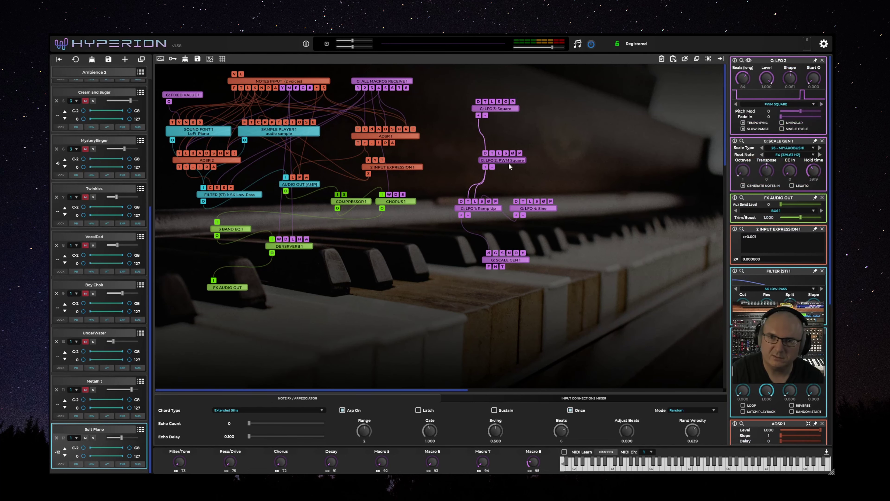
left_click(505, 109)
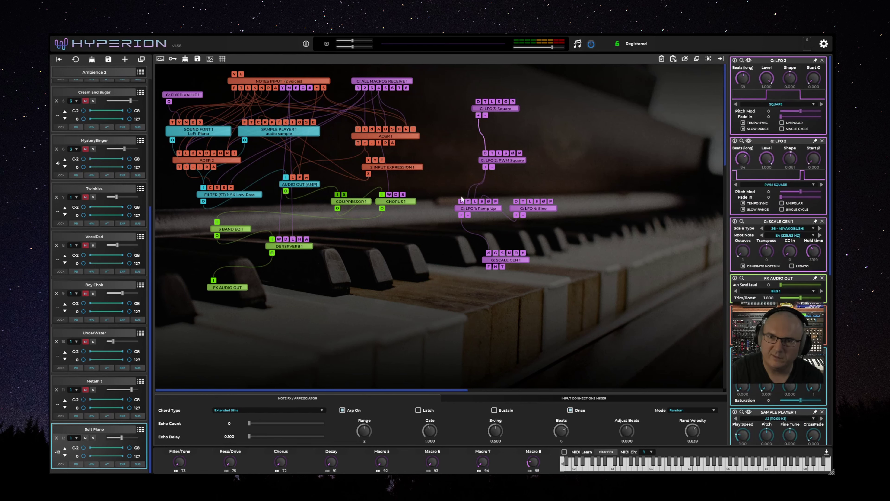
left_click(511, 161)
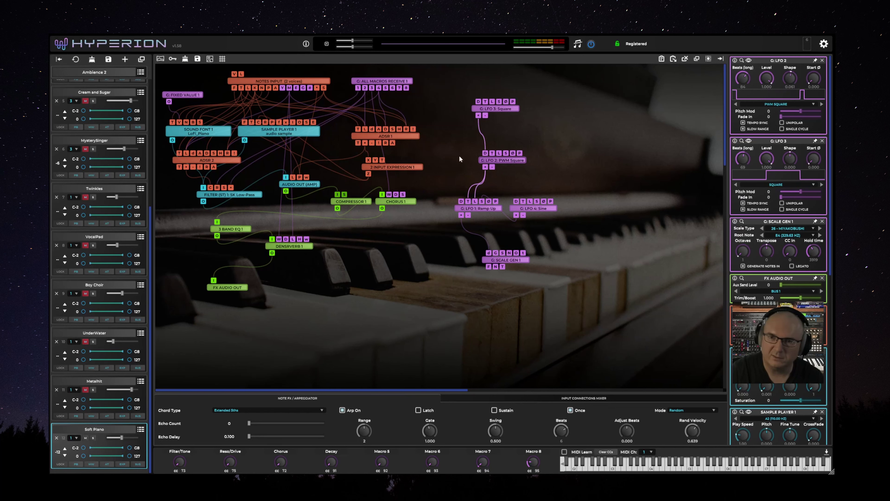
Shift the G: LFO 1 module slightly away from G: LFO 4 to expose its connections to G: LFO 2.
mouse_move(517, 162)
left_mouse_down()
mouse_move(512, 167)
mouse_move(528, 168)
mouse_move(516, 164)
left_mouse_up()
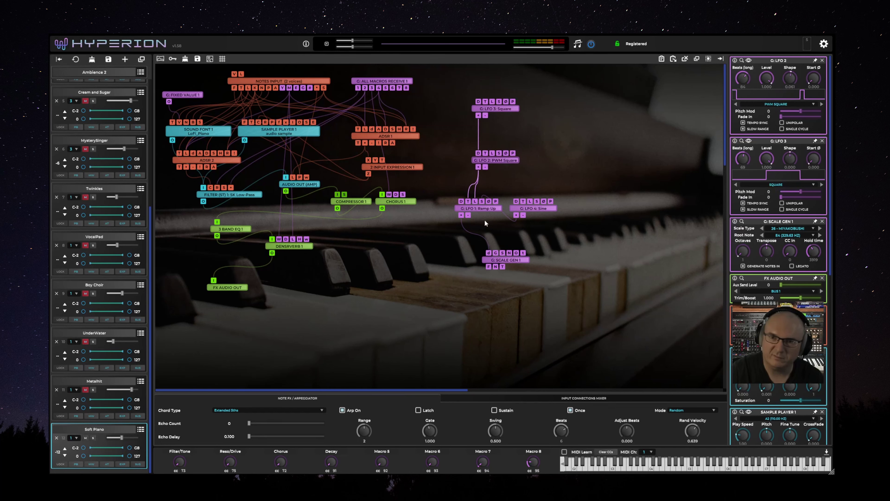
left_click_drag(492, 209, 485, 209)
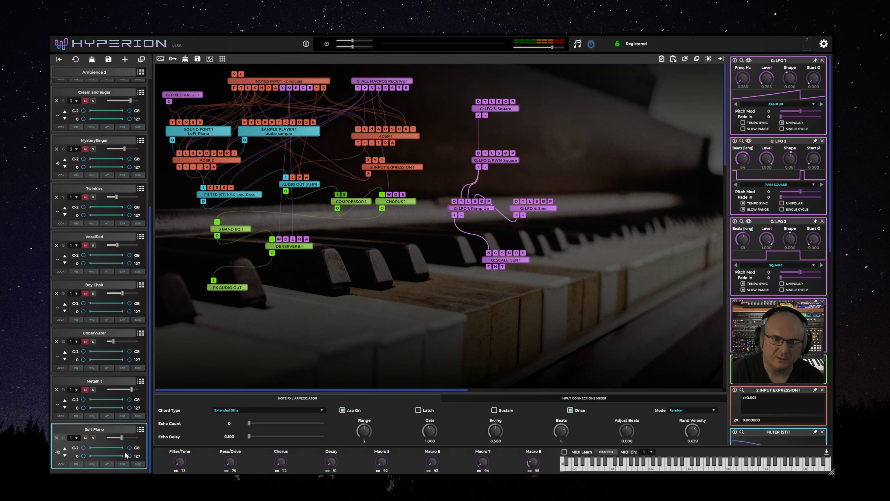
Raise the Soft Piano layer's volume slightly and display the waveform of SAMPLE PLAYER 1.
left_click_drag(126, 436, 129, 436)
left_click(307, 134)
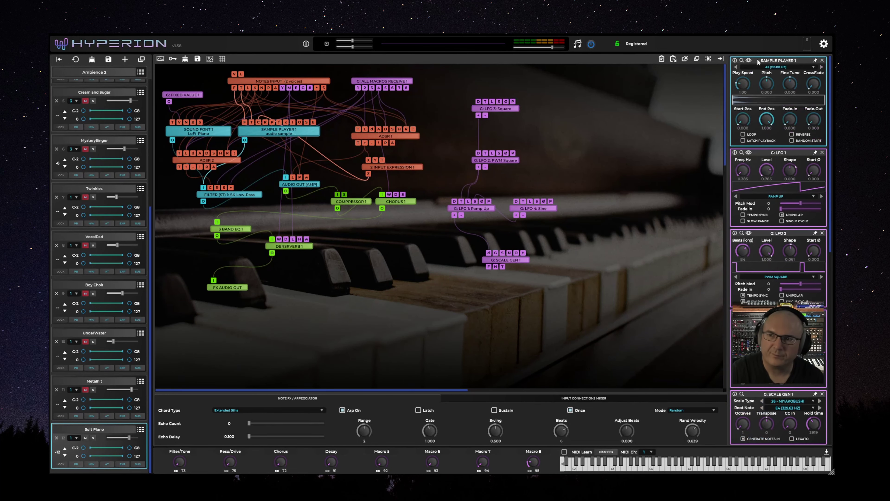
left_click(748, 61)
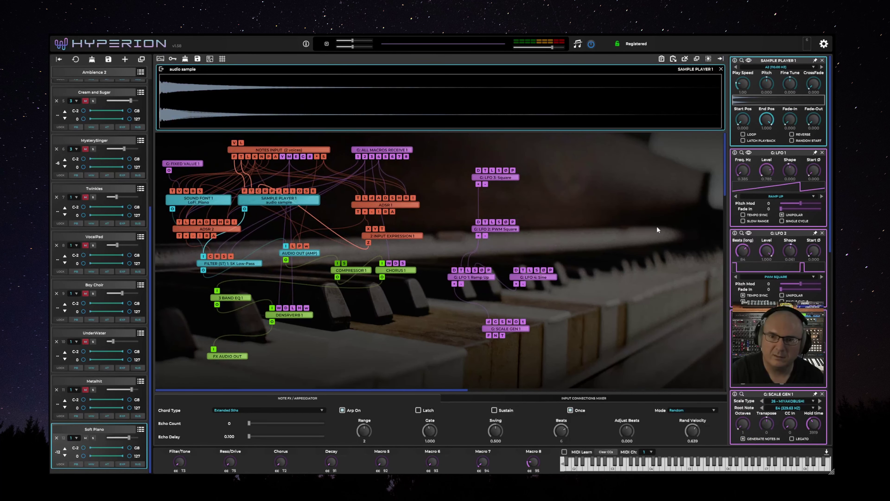
Move G: SCALE GEN 1 beneath G: LFO 1, then inspect the inputs of G: LFO 1's phase reset trigger and G: LFO 2's disable pin.
left_click_drag(513, 328, 462, 321)
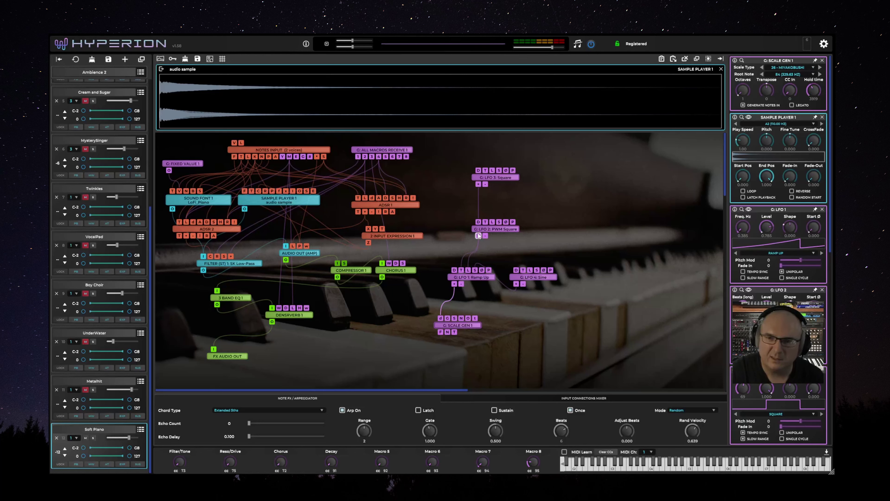
left_click(497, 228)
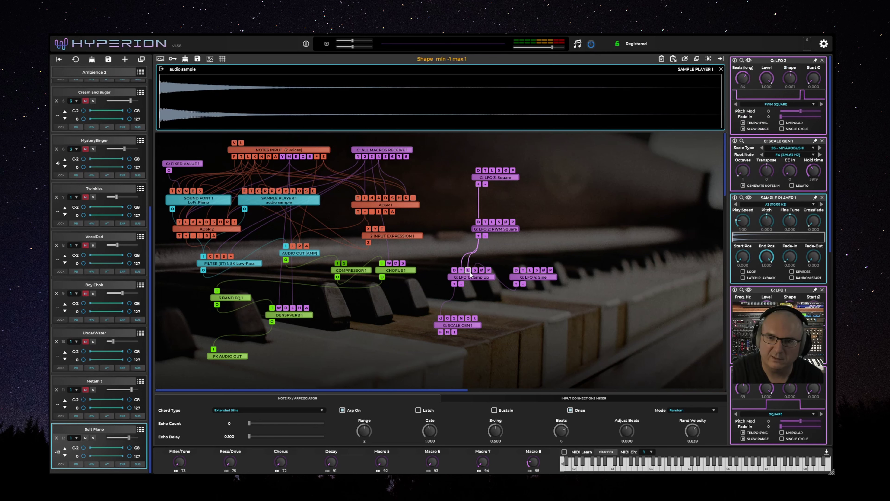
left_click(461, 270)
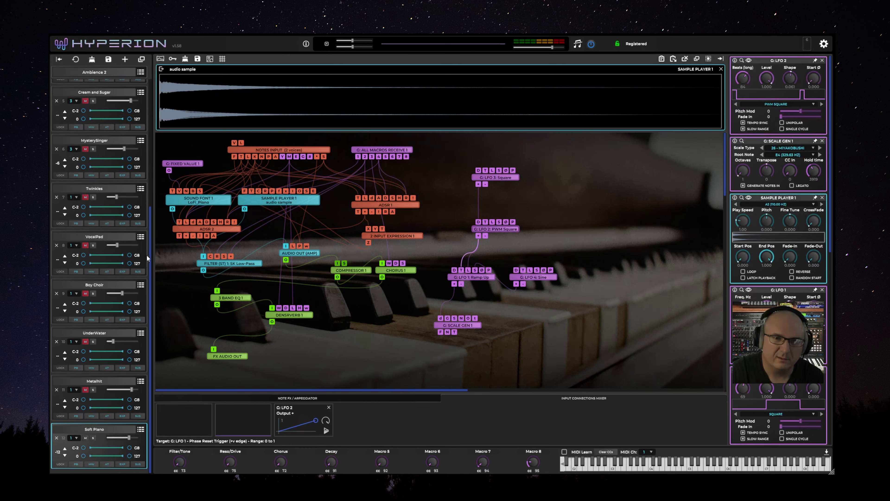
left_click_drag(150, 247, 142, 117)
left_click(478, 222)
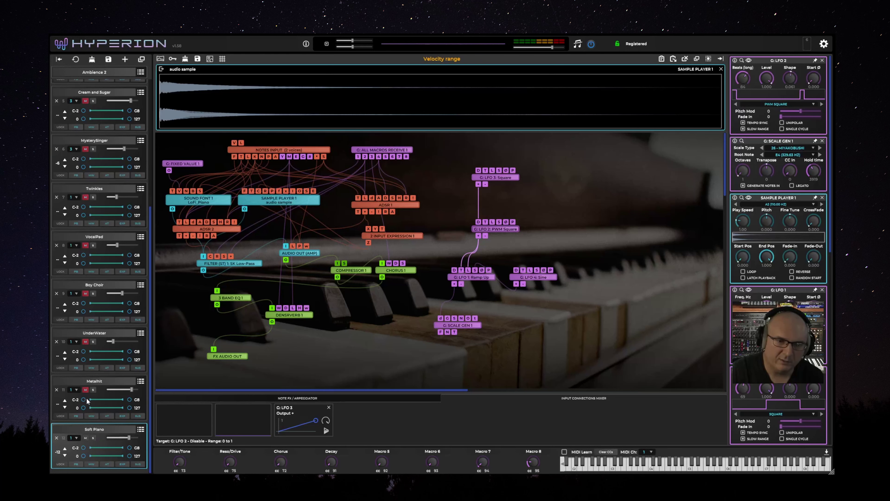
Unmute all remaining muted layers, from MetalHit back up the layer list to DronePad 1.
left_click(84, 343)
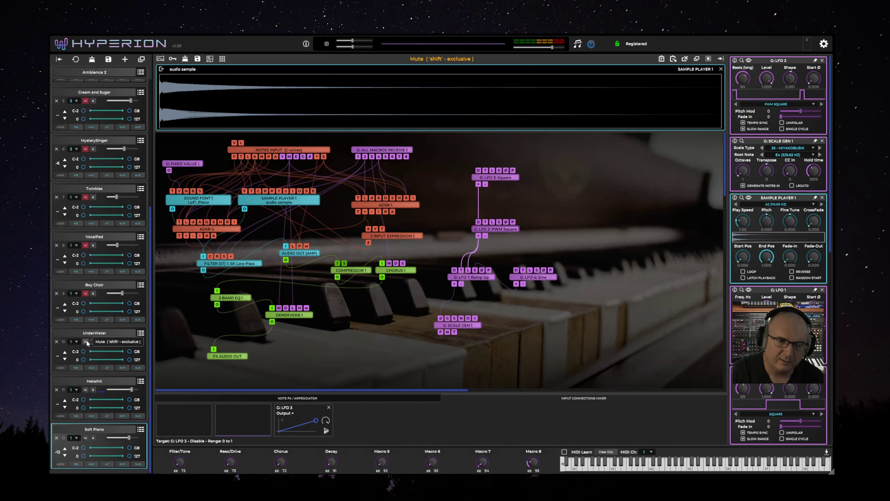
left_click(85, 246)
left_click(86, 197)
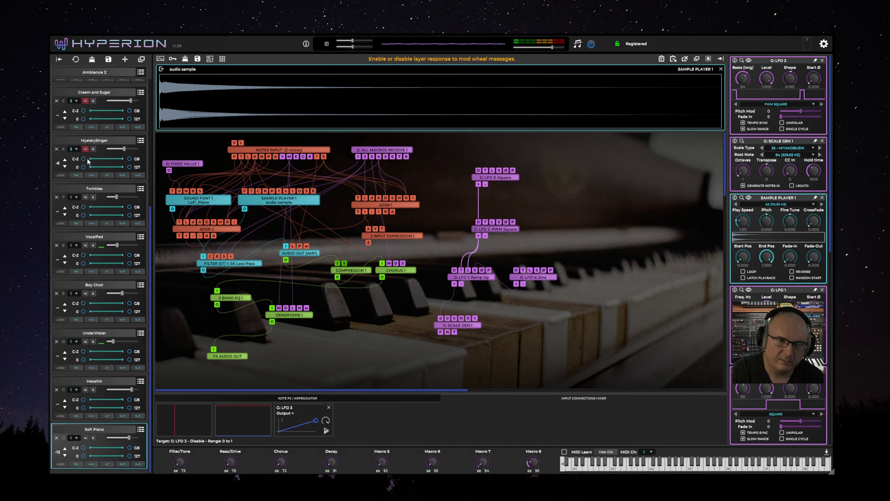
left_click(86, 149)
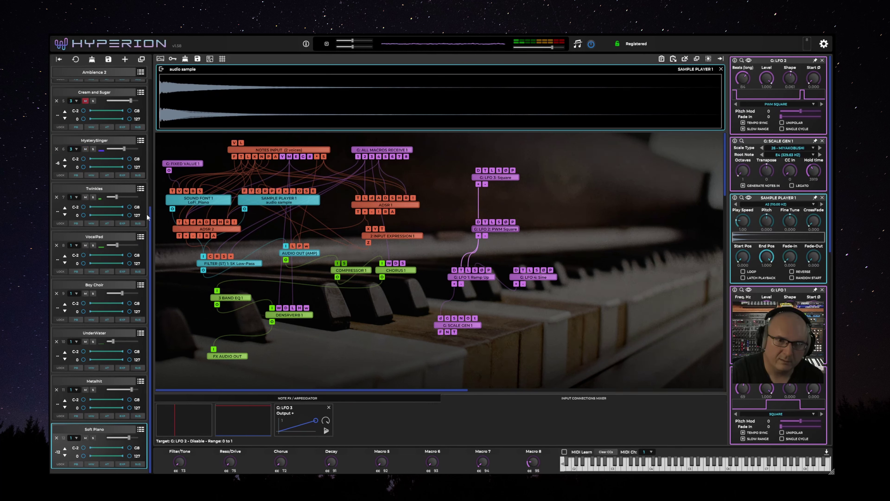
scroll(107, 271, "up", 5)
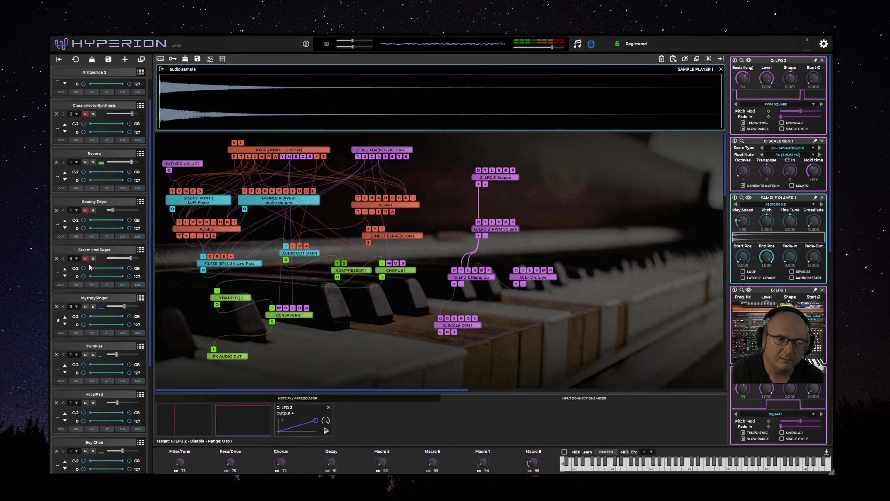
left_click(85, 258)
left_click(85, 210)
scroll(148, 240, "up", 1)
left_click(85, 95)
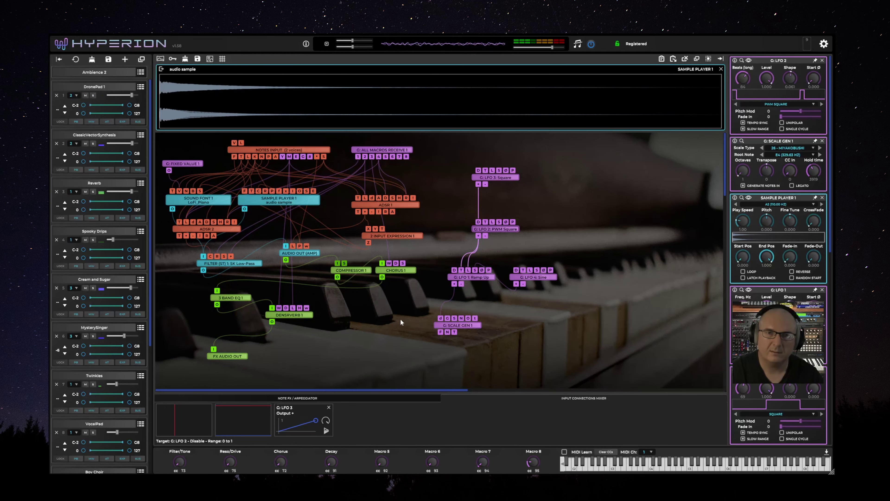
View the DronePad 1 and ClassicVectorSynthesis layers, then open the Reverb layer and lower the master volume.
left_click(120, 86)
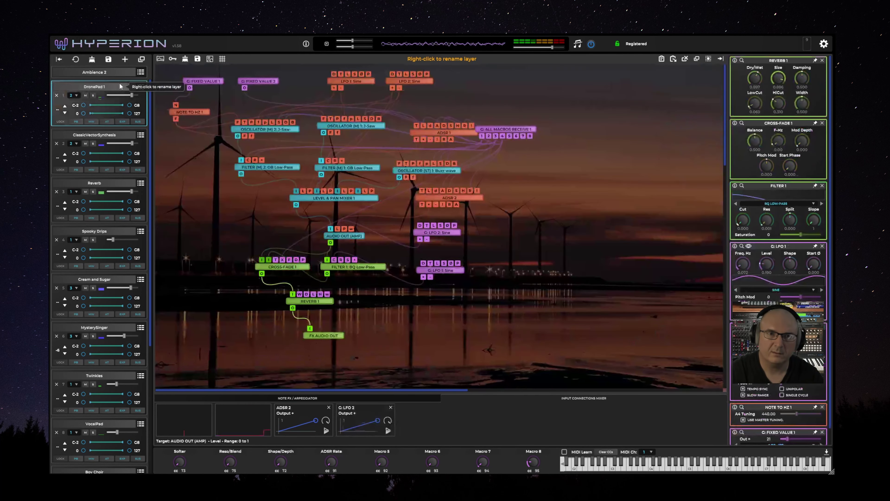
left_click(118, 134)
left_click(125, 187)
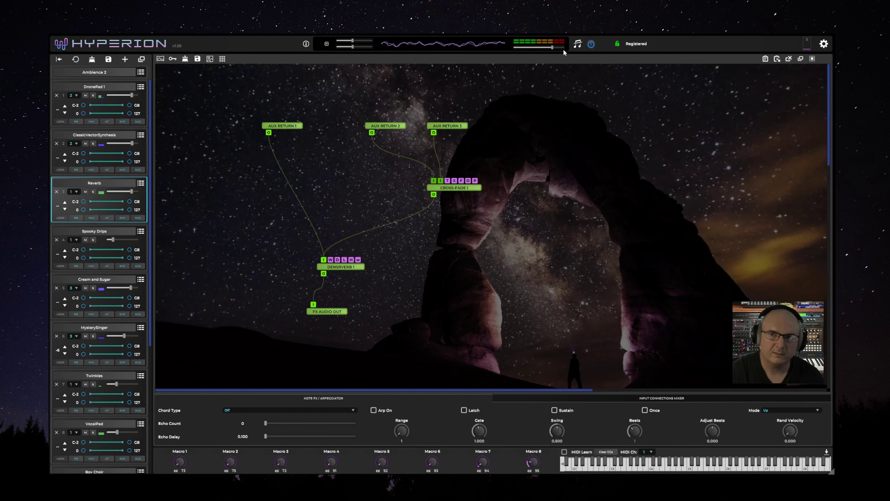
left_click_drag(549, 44, 522, 48)
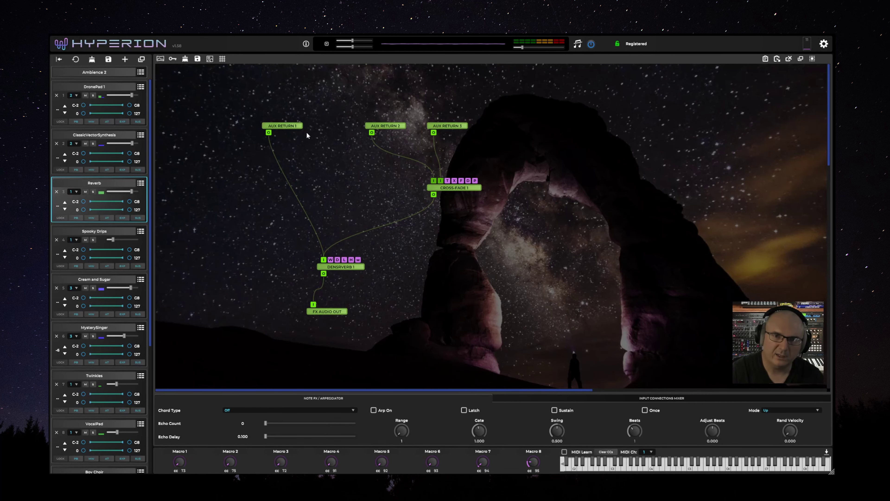
Show the settings of AUX RETURN 1, 2 and 3 and CROSS-FADE 1, and move CROSS-FADE 1 beneath AUX RETURN 2.
left_click_drag(294, 126, 291, 126)
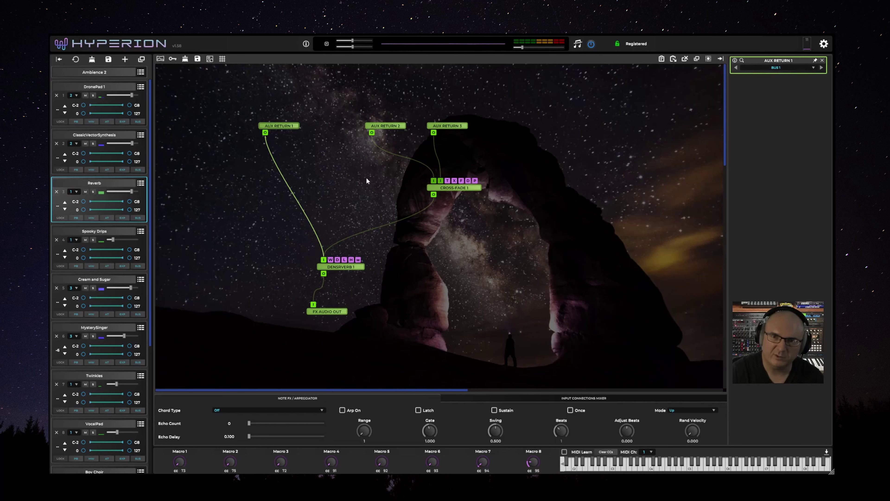
left_click(402, 126)
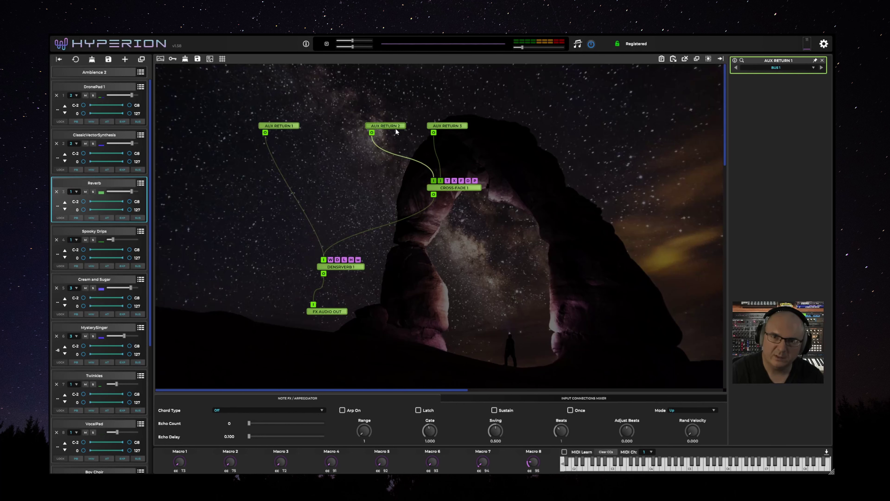
left_click(460, 127)
left_click(454, 189)
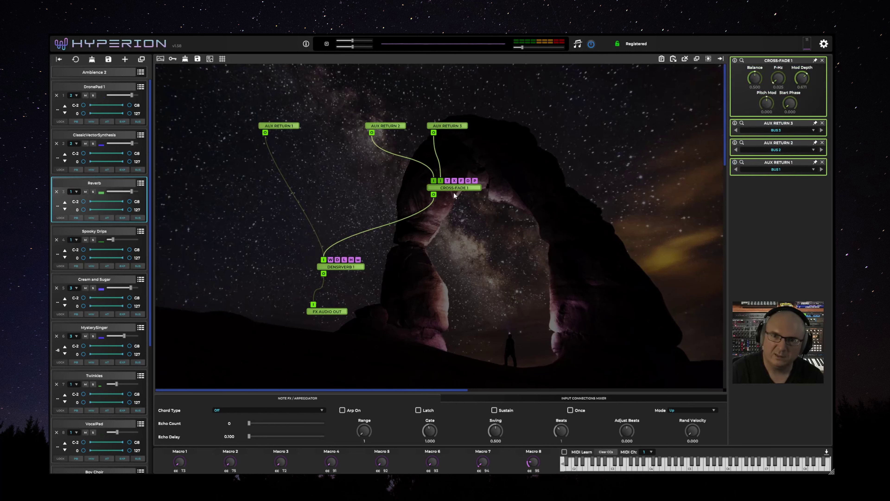
left_click_drag(461, 191, 403, 198)
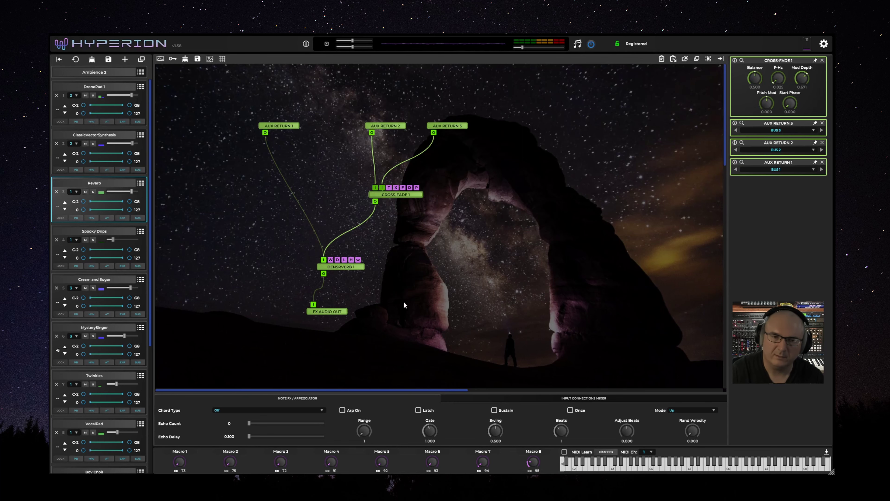
Look at the Spooky Drips layer, then examine the FX AUDIO OUT send settings in the Cream and Sugar layer.
left_click(114, 230)
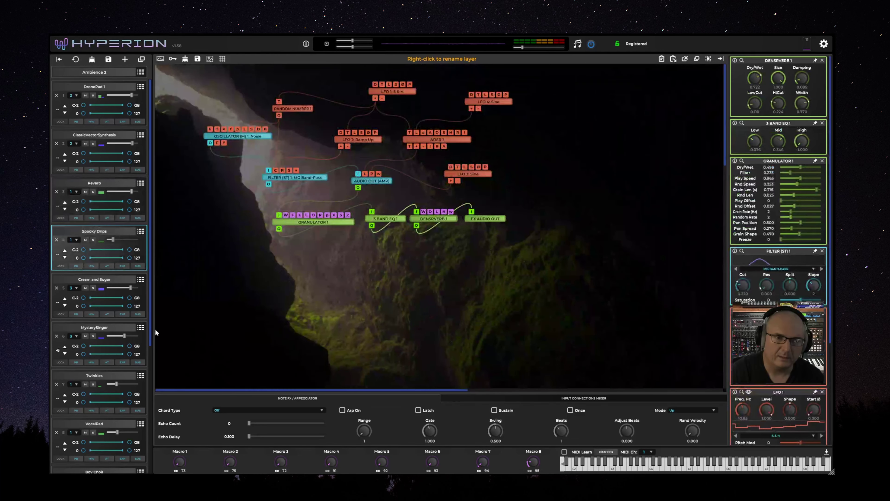
left_click(112, 280)
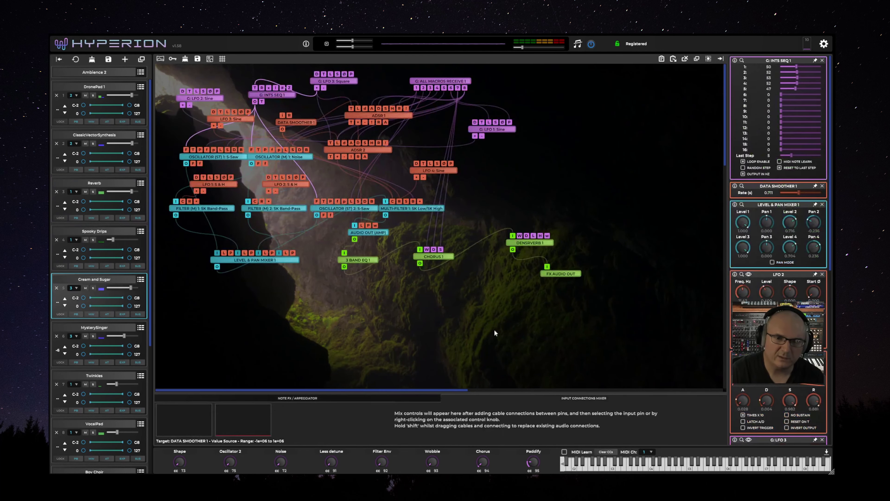
left_click(574, 275)
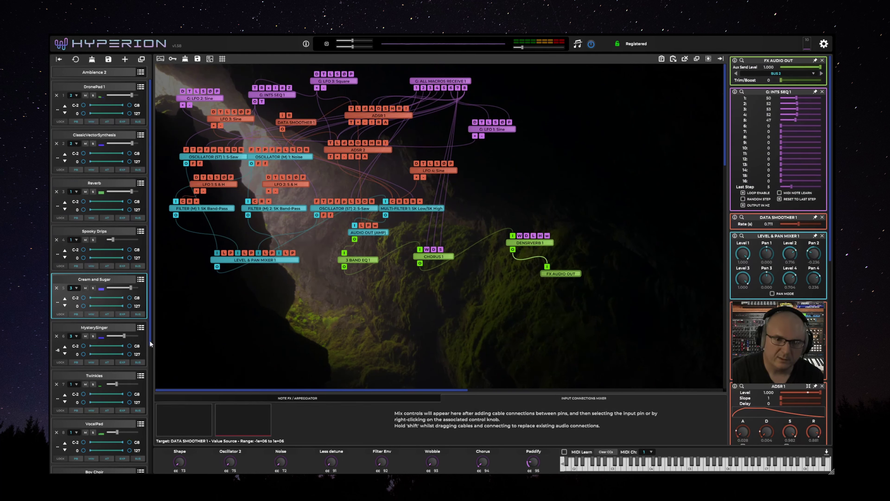
Return to the Soft Piano layer and examine its FX AUDIO OUT send settings and DENSRVERB 1 module.
left_click_drag(150, 341, 145, 465)
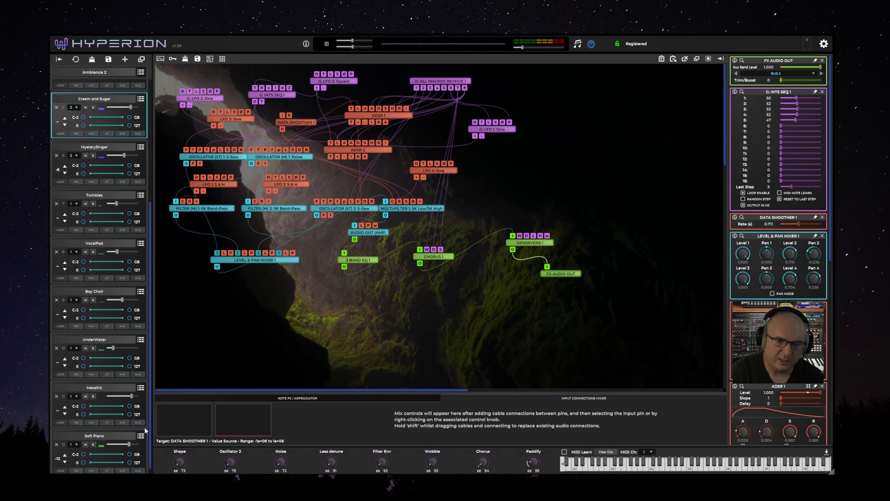
left_click(131, 442)
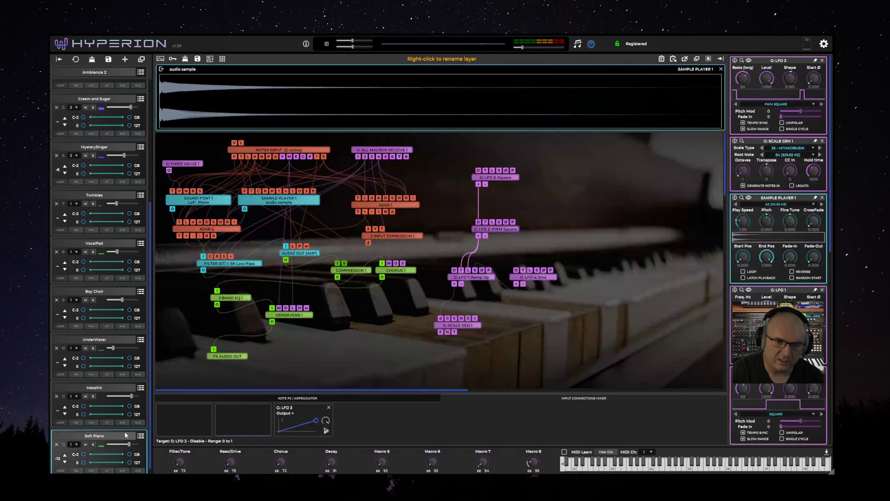
left_click(237, 357)
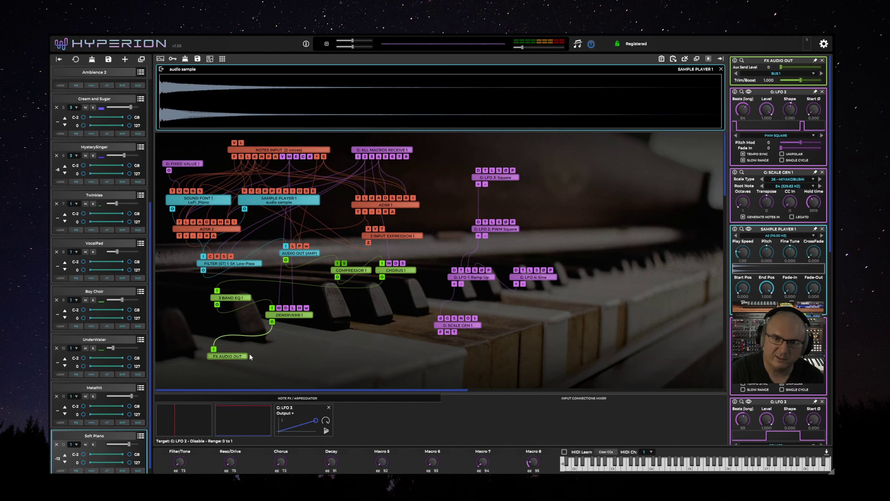
left_click(294, 315)
Compare the FX AUDIO OUT aux send settings of the MetalHit and UnderWater layers.
left_click(120, 387)
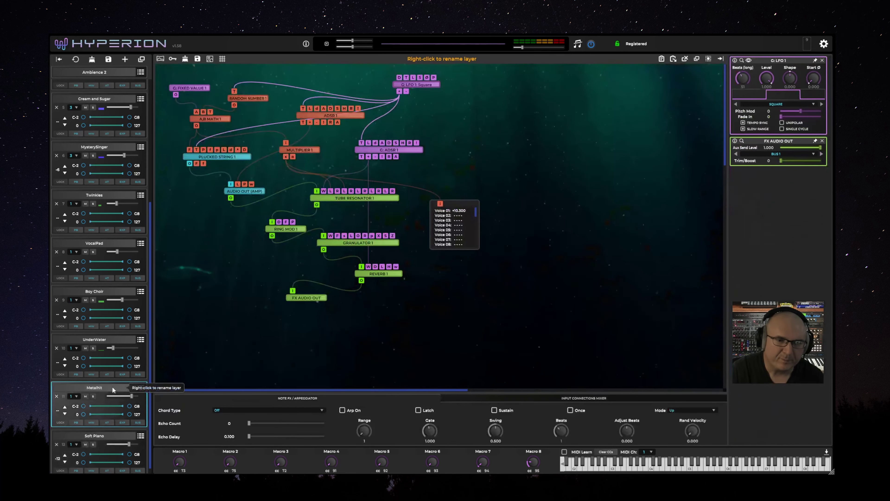
left_click(319, 298)
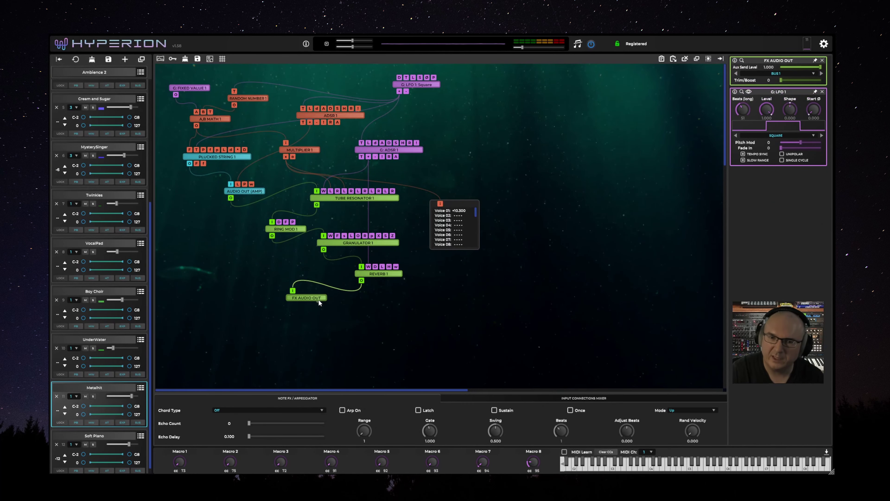
left_click(113, 340)
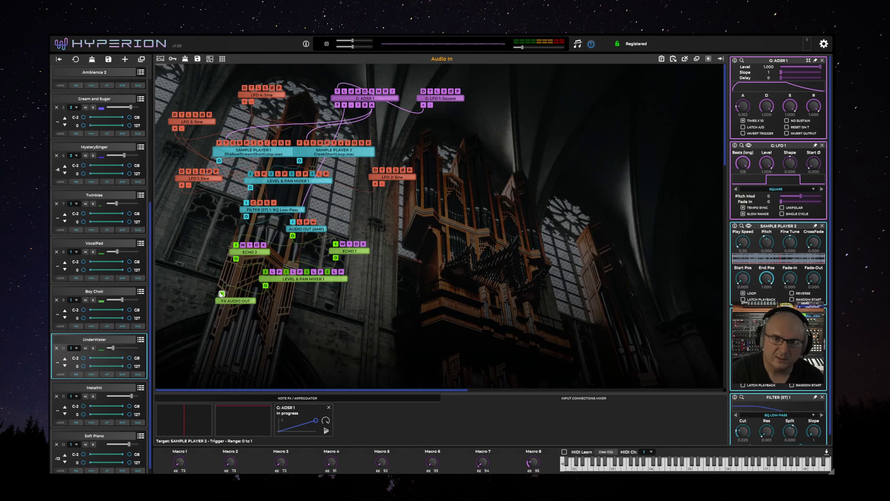
left_click(221, 303)
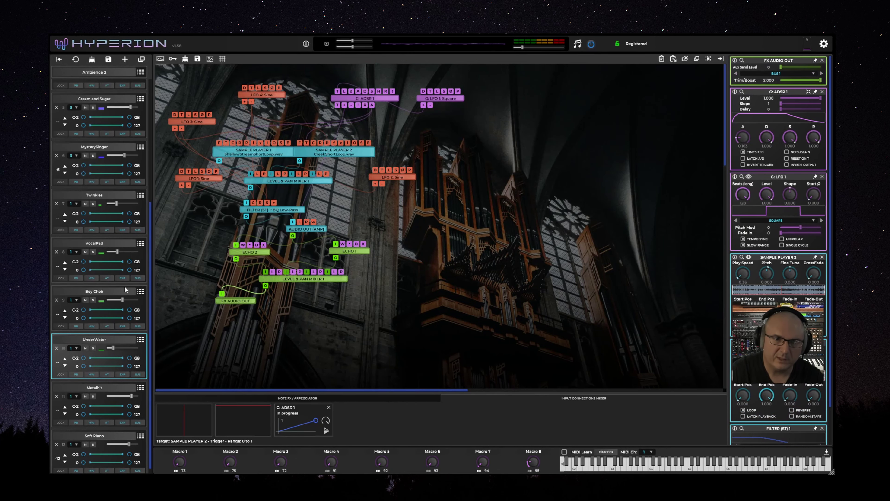
Examine the FX AUDIO OUT send settings in the Boy Choir layer, then open the VocalPad layer.
left_click(124, 289)
left_click(328, 322)
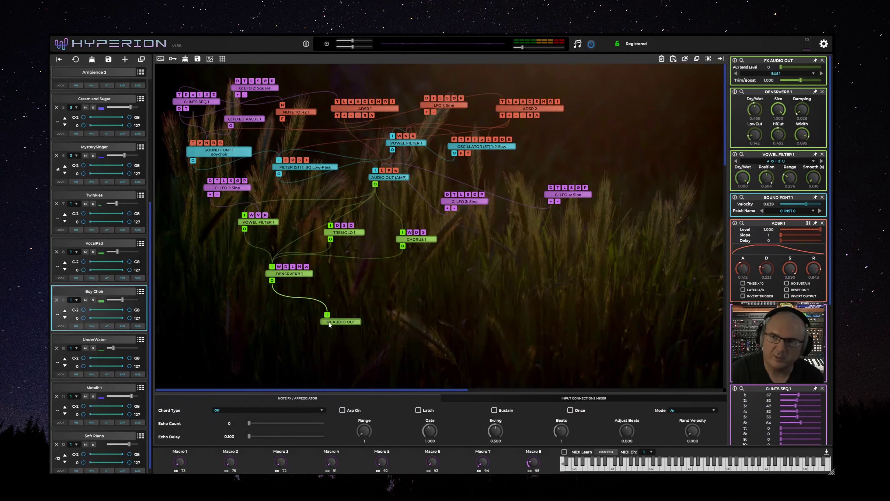
left_click(115, 245)
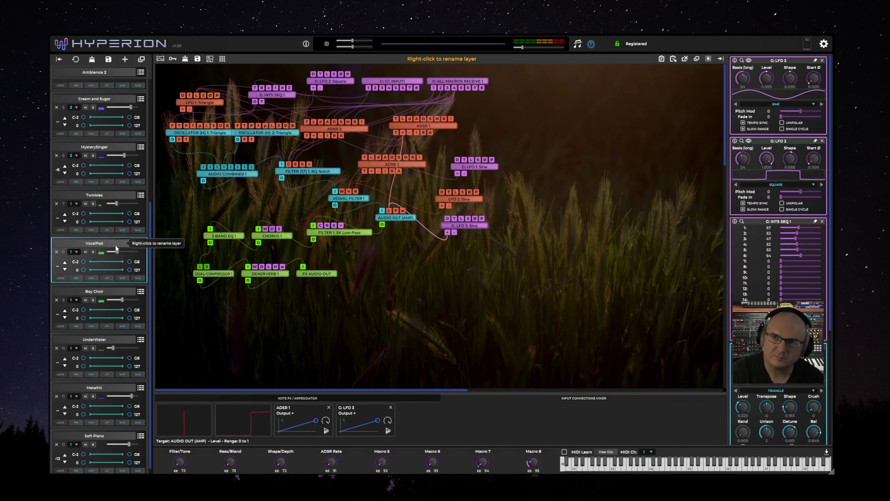
Examine the FX AUDIO OUT aux send level in the Twinkles layer, then open the MysterySinger layer.
left_click(116, 196)
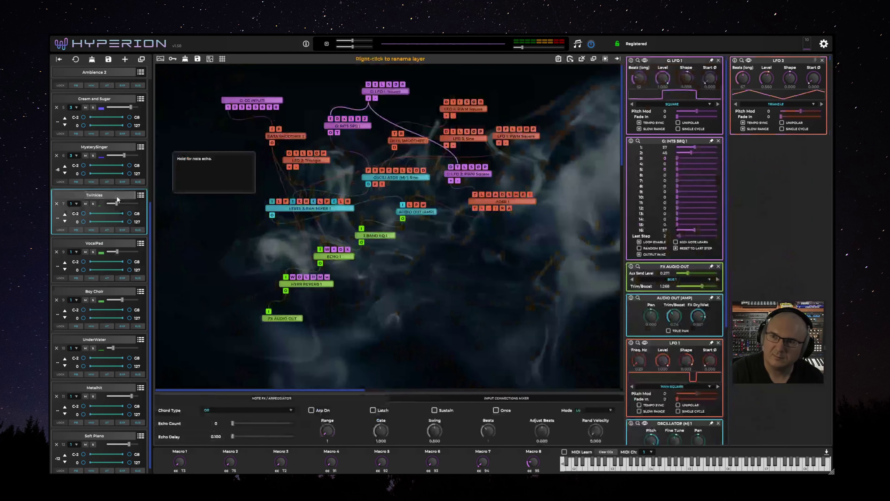
left_click(295, 319)
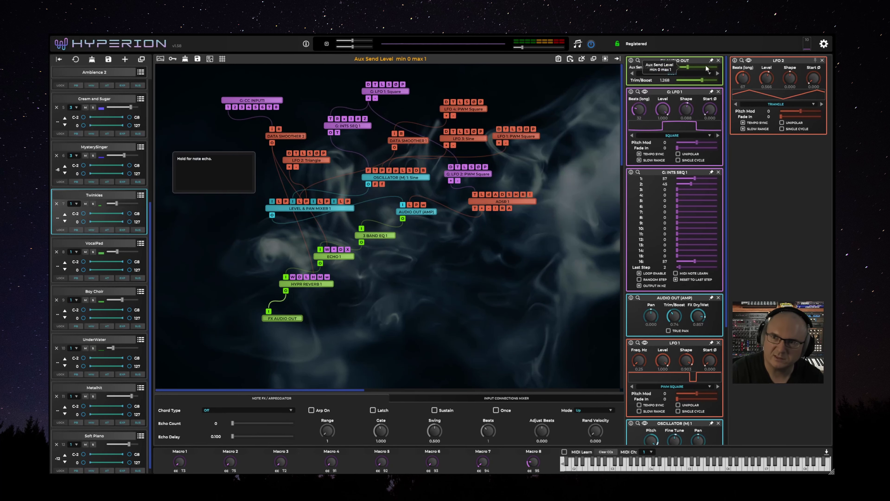
left_click(110, 148)
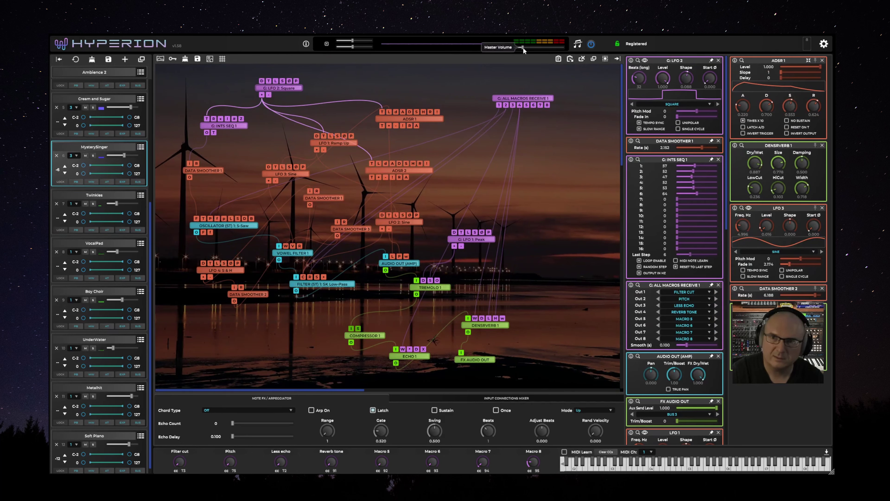
Raise the master volume to audition the patch, open the Cream and Sugar layer, and turn the volume back down.
left_click_drag(529, 49, 539, 48)
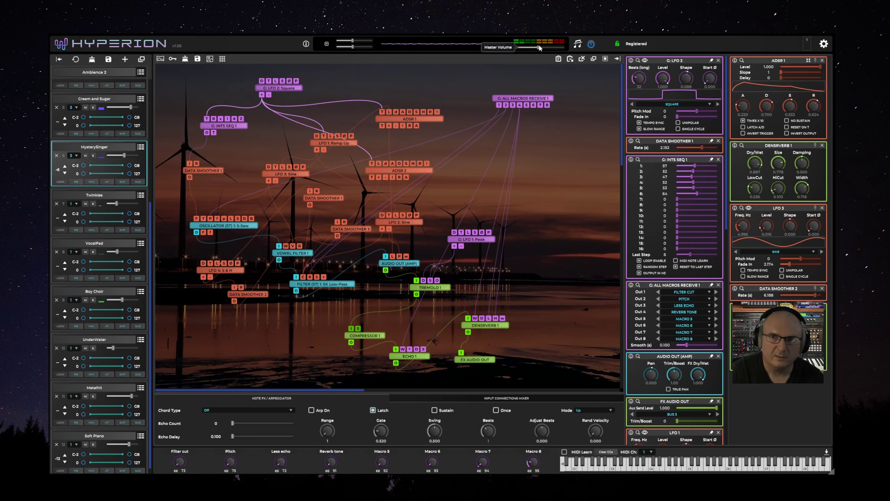
left_click(123, 99)
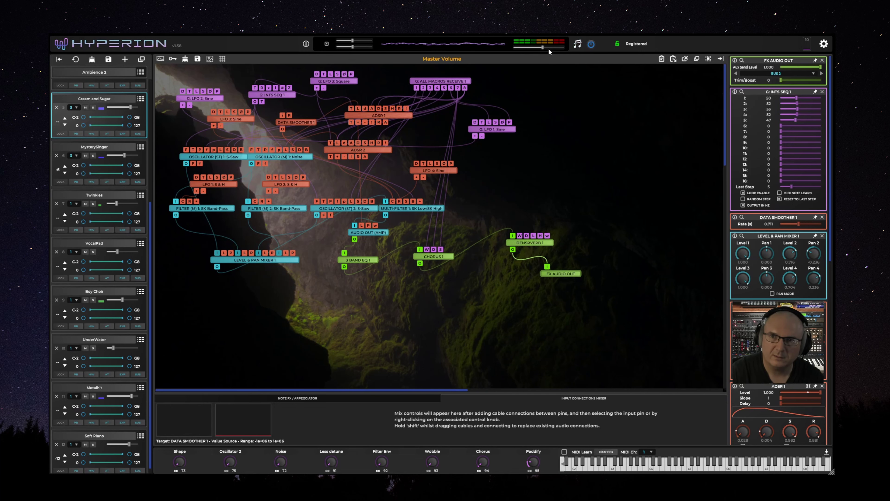
left_click_drag(535, 50, 508, 50)
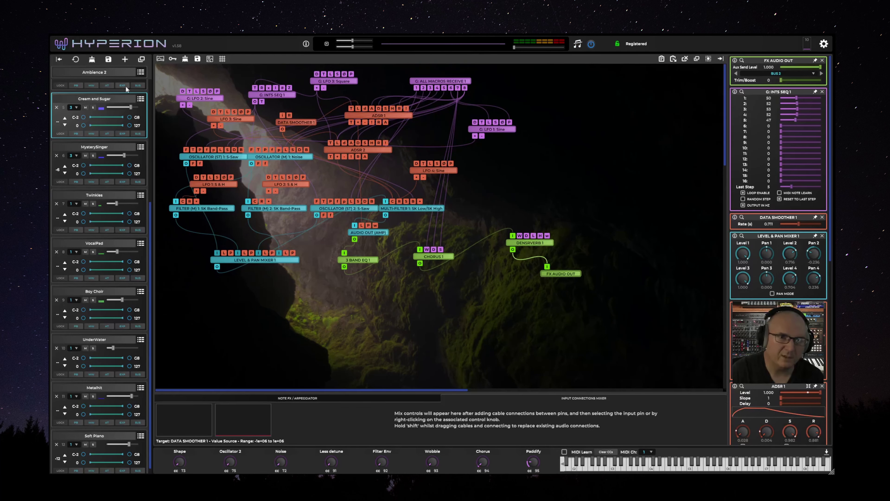
Load the Ambience 3 combi patch from the patch browser, replacing all layers.
left_click(141, 73)
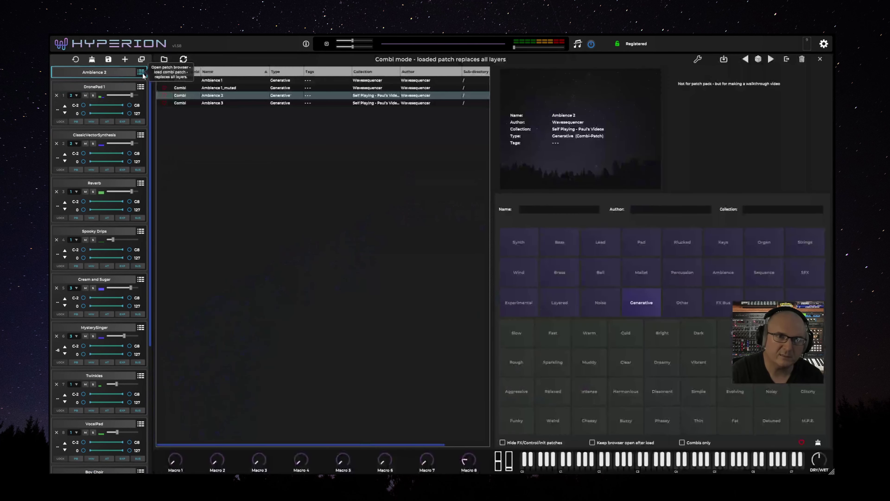
left_click(219, 103)
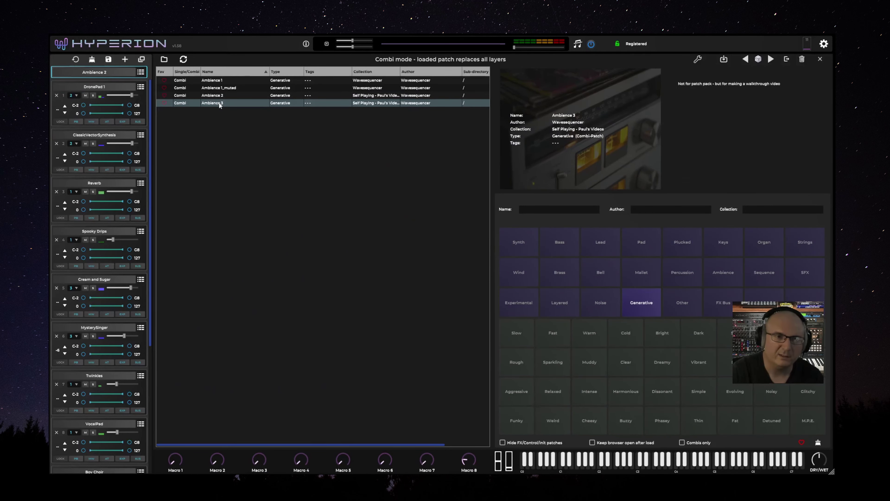
double_click(218, 103)
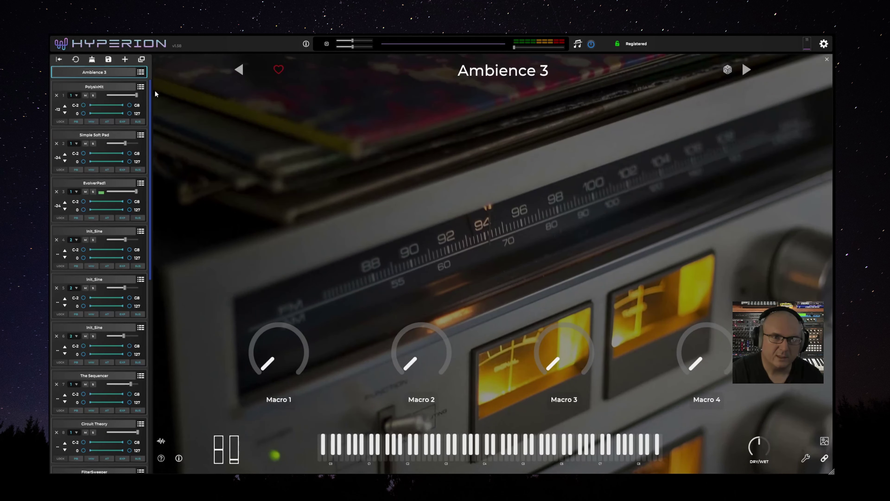
Open the Ambience3 Notes Generator layer and examine the settings of NOTES SENDER 1 and NOTES SENDER 2.
left_click_drag(149, 99, 167, 330)
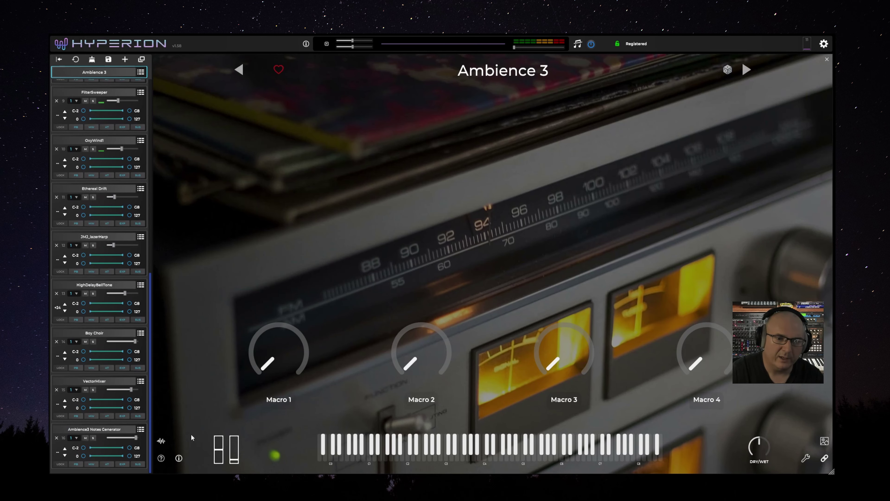
left_click(111, 428)
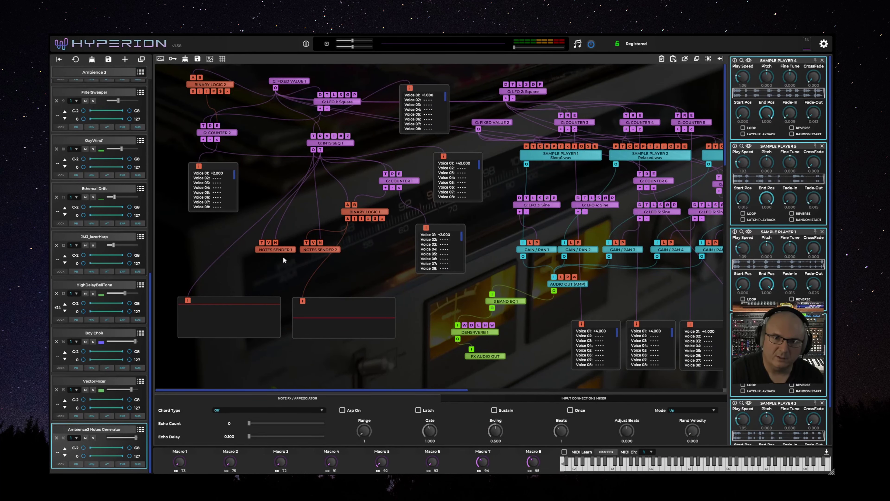
left_click_drag(283, 258, 264, 256)
left_click(262, 251)
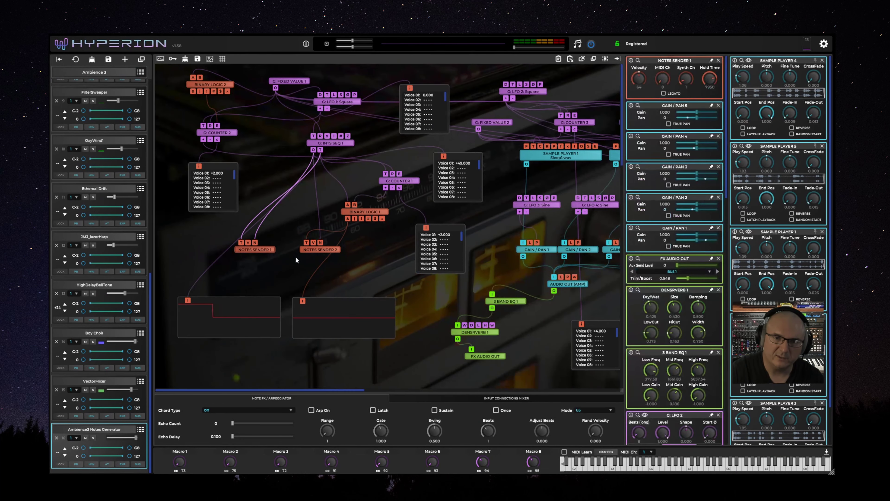
left_click(321, 252)
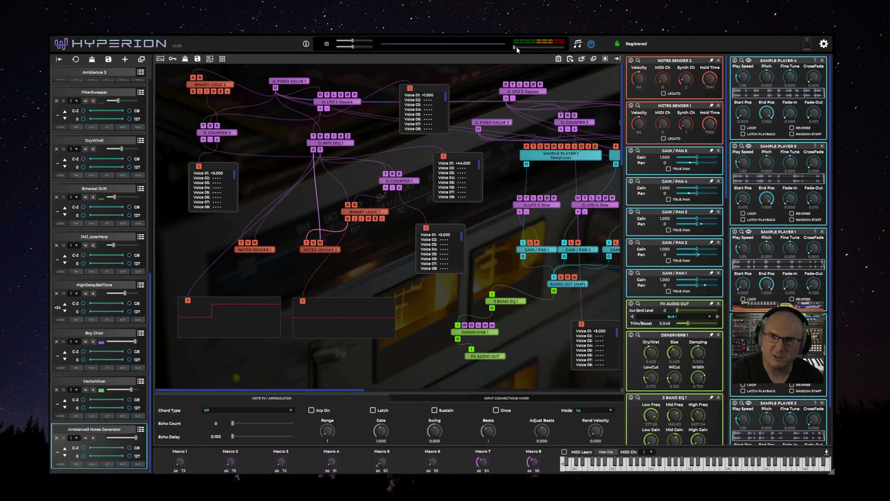
Audition the Ambience 3 patch by raising the master volume while reviewing the layer list, and lower the volume again.
left_click_drag(513, 46, 545, 49)
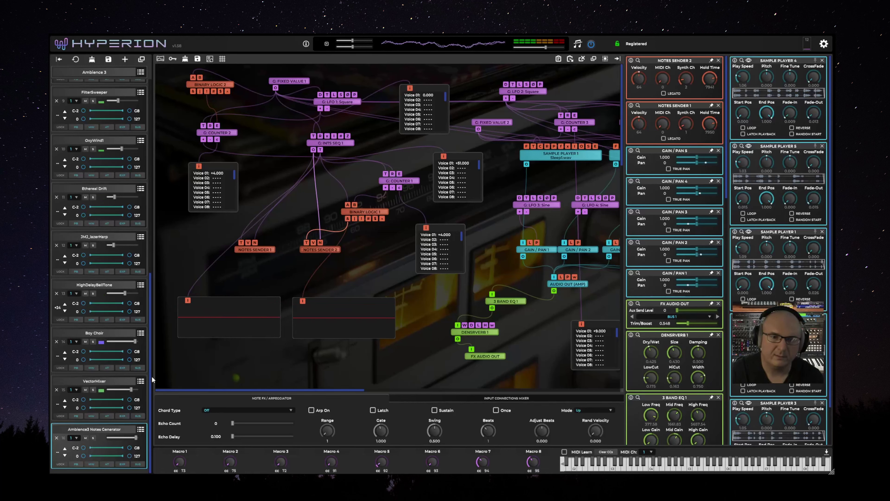
left_click_drag(152, 376, 166, 160)
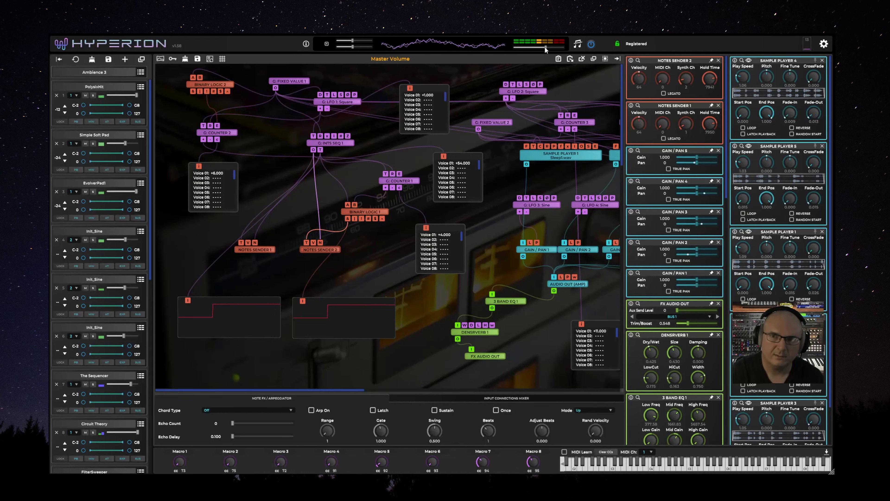
left_click_drag(544, 47, 517, 47)
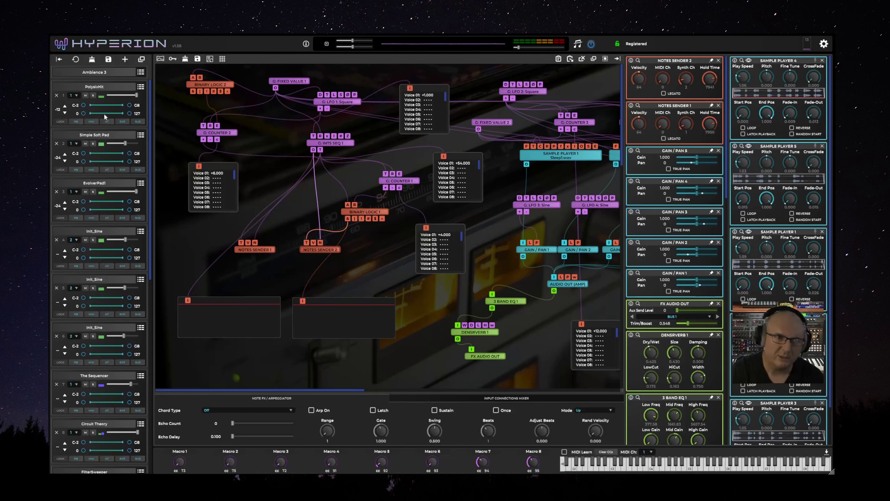
Mute the PolysixHit, Simple Soft Pad, EvolverPad1 and The Sequencer layers.
left_click(85, 95)
left_click(85, 144)
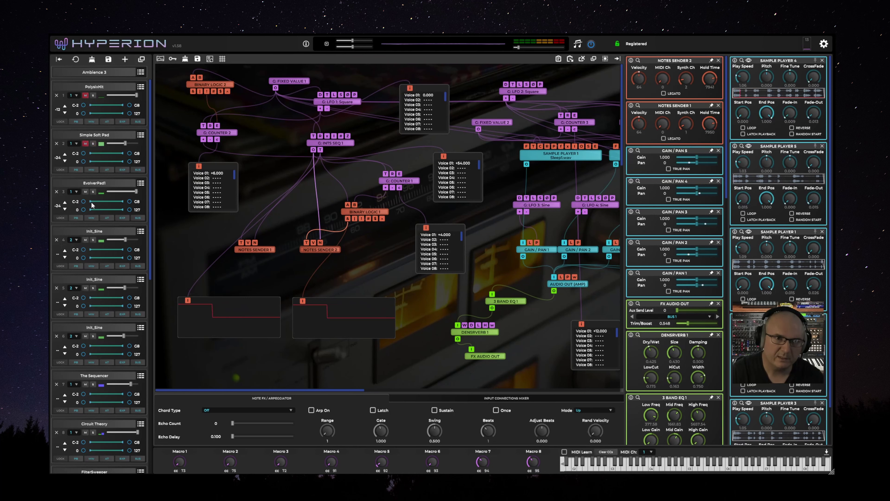
left_click(85, 192)
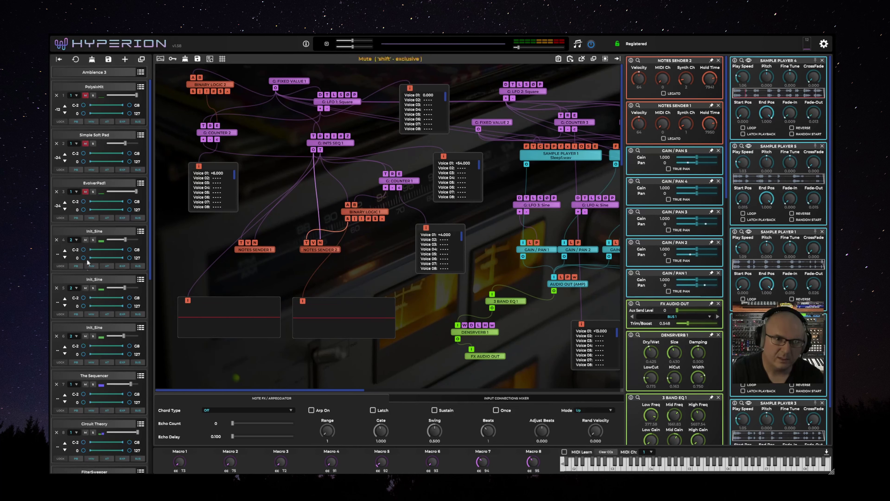
left_click(85, 384)
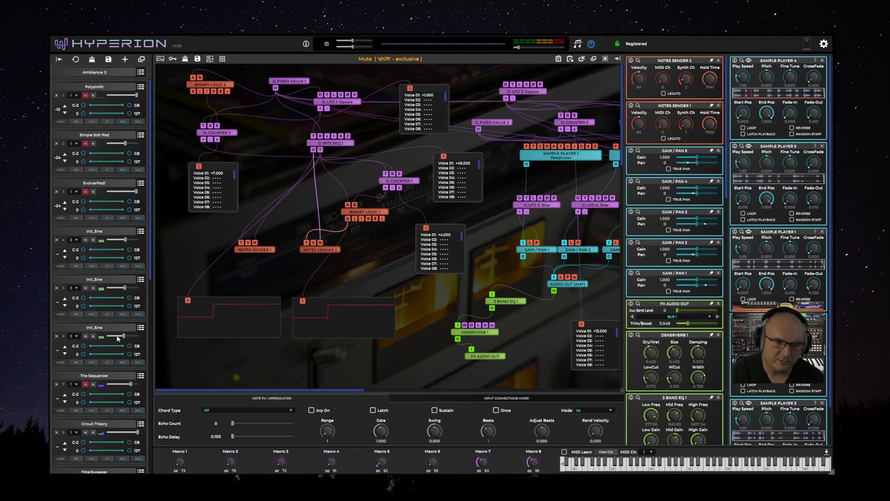
Mute the Circuit Theory, FilterSweeper, OxyWind1, Ethereal Drift and JMJ_lazerHarp layers.
scroll(150, 281, "down", 5)
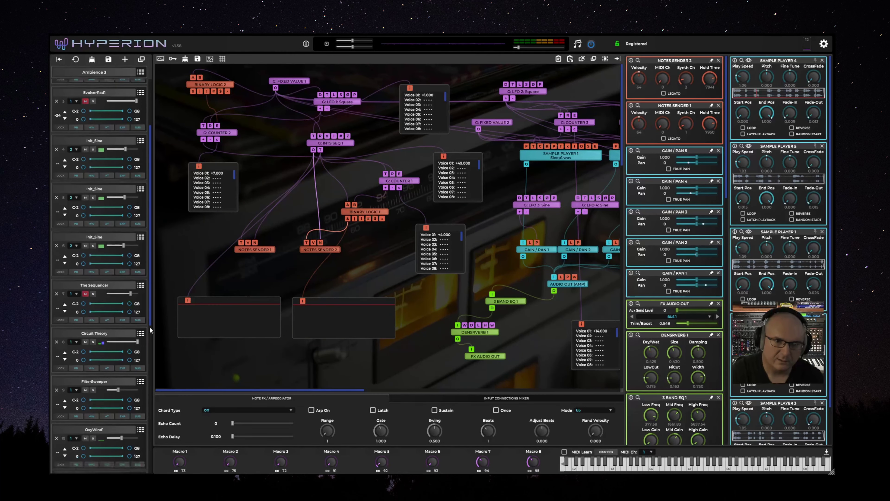
left_click(85, 223)
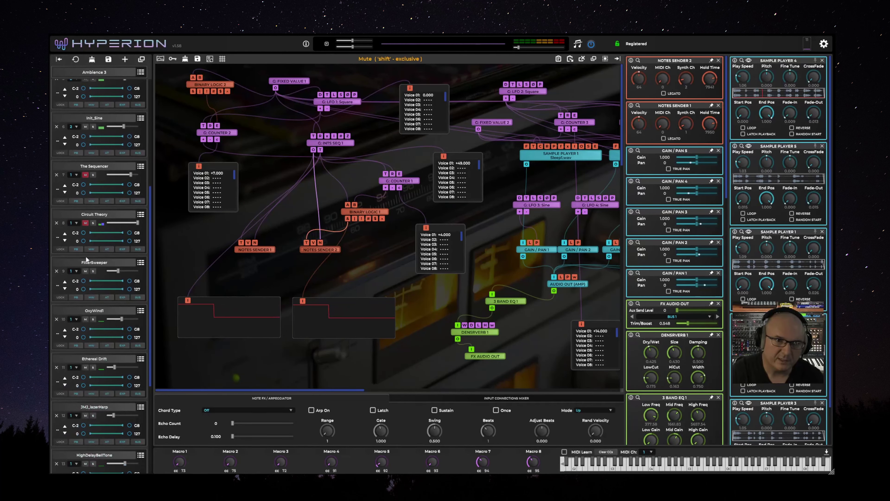
left_click(86, 271)
left_click(85, 318)
left_click(85, 367)
left_click(85, 415)
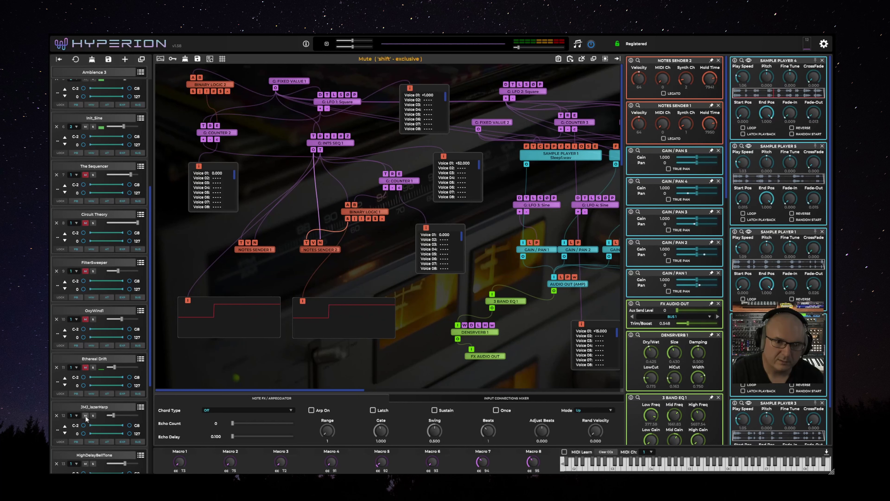
Mute the HighDelayBellTone and Boy Choir layers, and switch the VectorMixer layer's mute on and back off.
scroll(150, 404, "down", 1)
scroll(151, 404, "down", 5)
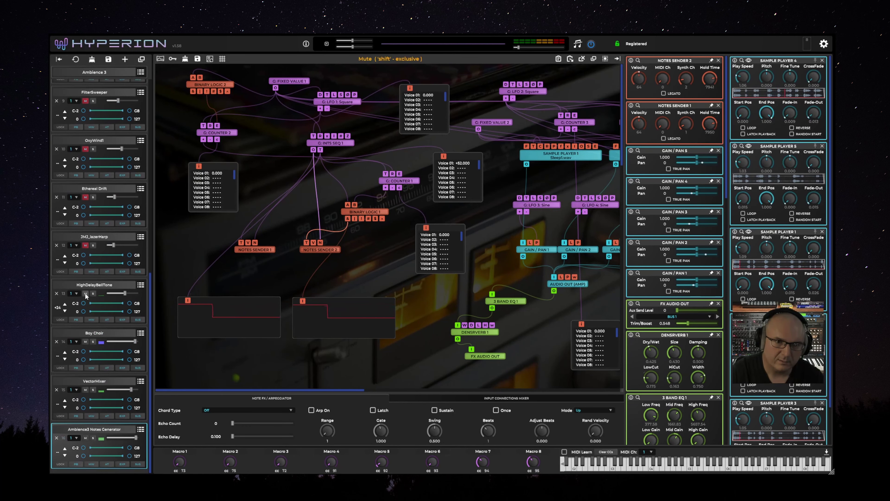
left_click(85, 341)
left_click(85, 389)
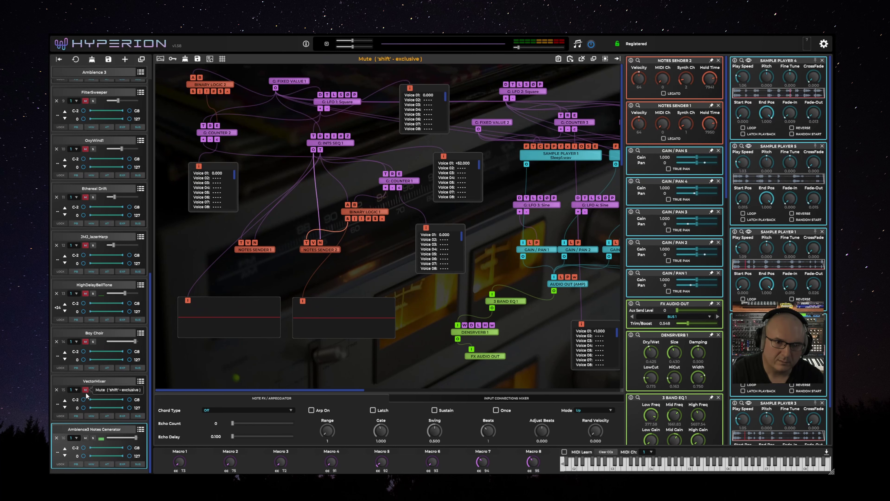
left_click(86, 389)
Open the VectorMixer layer, move its FX AUDIO OUT module away from under the vector mixer, and show its settings.
left_click(93, 380)
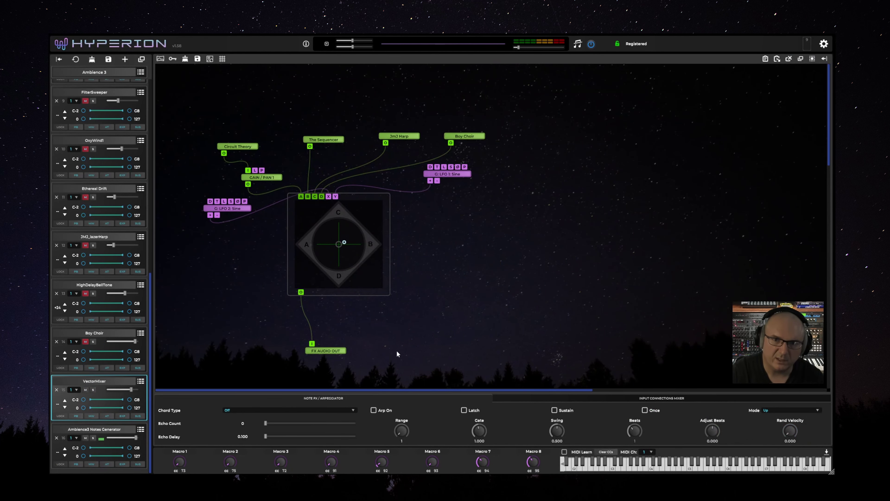
left_click_drag(333, 353, 394, 346)
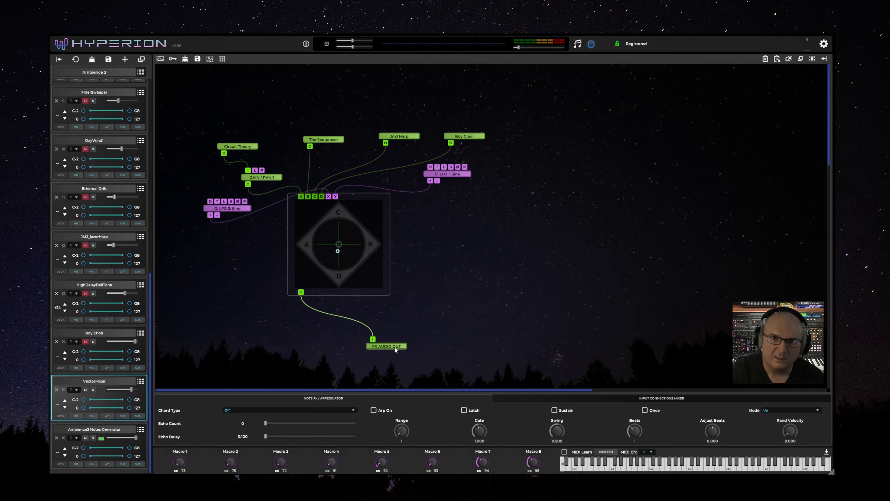
left_click(394, 346)
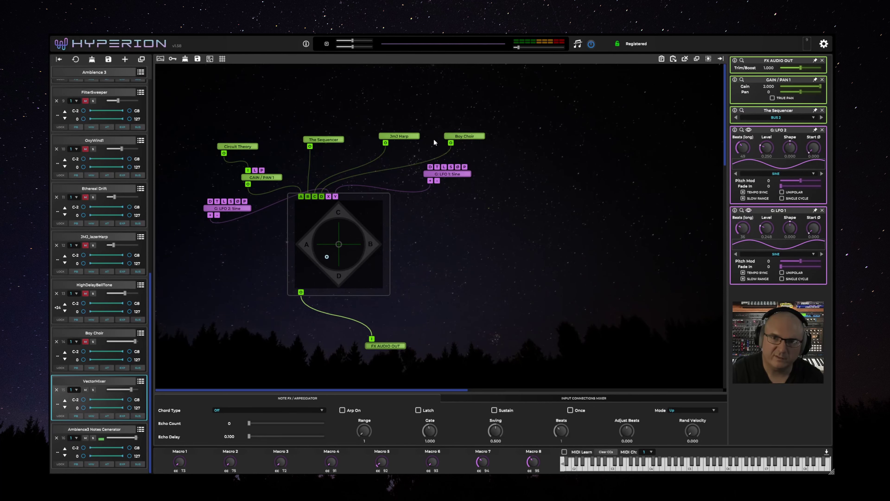
Examine the bus assignments of the Circuit Theory, The Sequencer, JMJ Harp and Boy Choir inputs feeding the vector mixer.
left_click(247, 145)
left_click(331, 141)
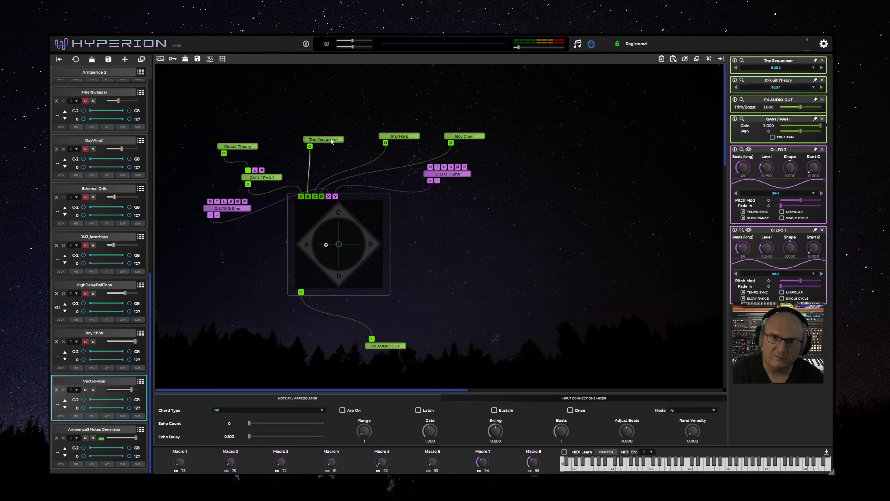
left_click(390, 137)
left_click(458, 136)
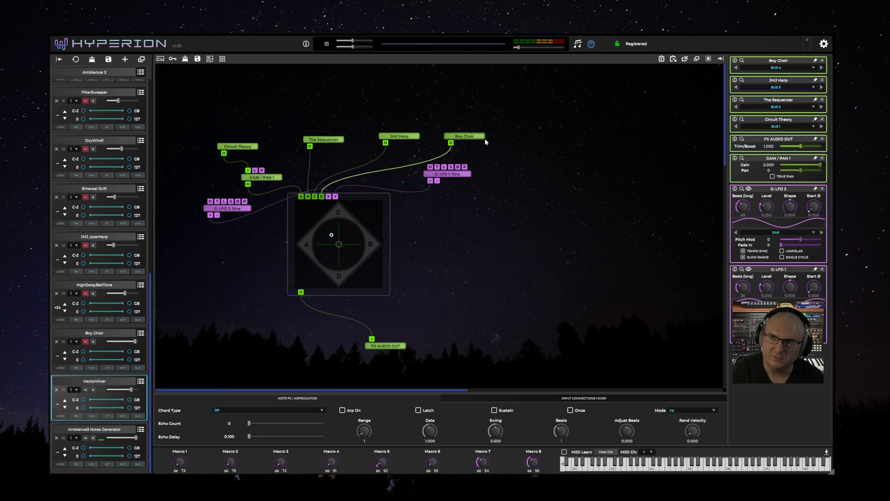
Return to the Ambience3 Notes Generator layer and mute it.
left_click(121, 434)
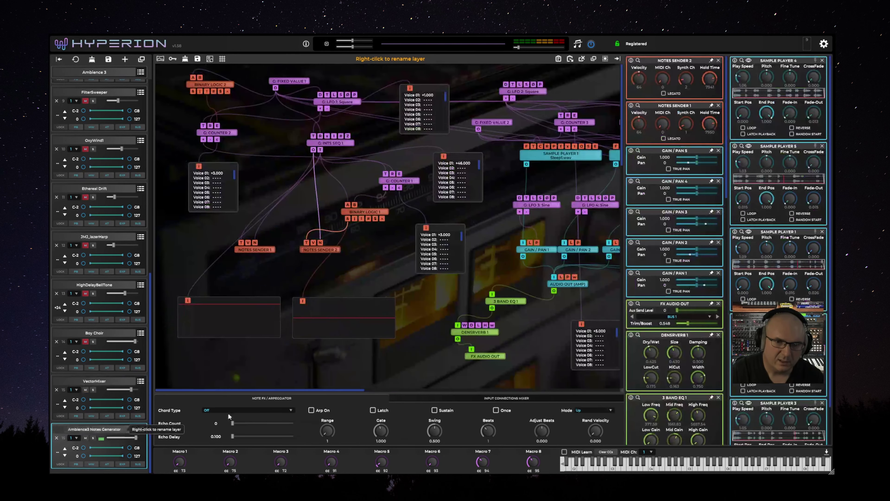
left_click(86, 438)
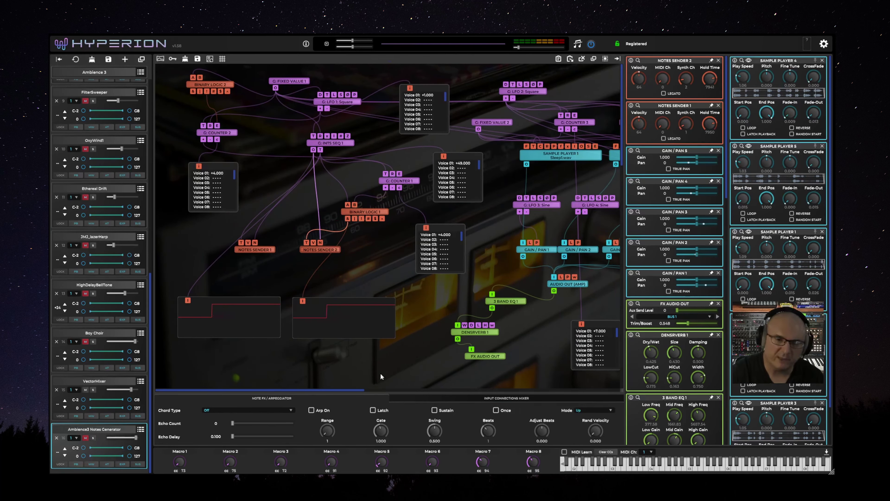
Compare the trigger count settings and connections of the G: COUNTER 3 to G: COUNTER 7 modules around the sample players.
left_click_drag(431, 374, 184, 385)
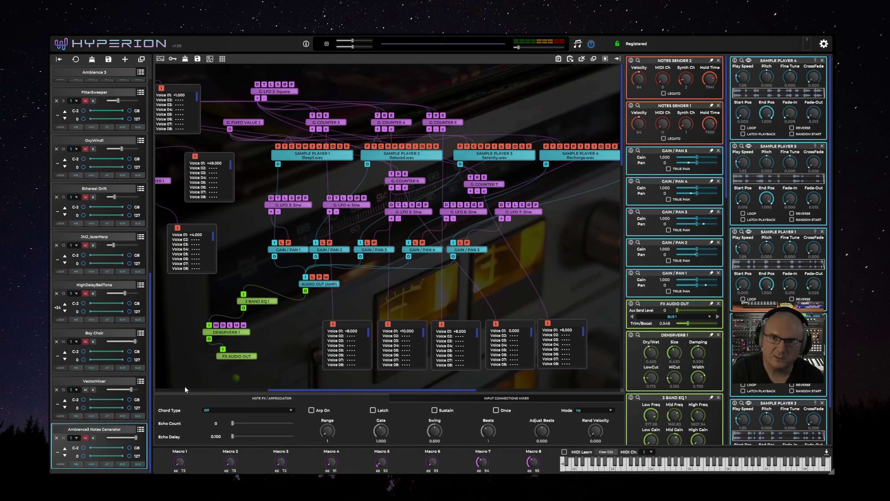
left_click_drag(560, 273, 523, 291)
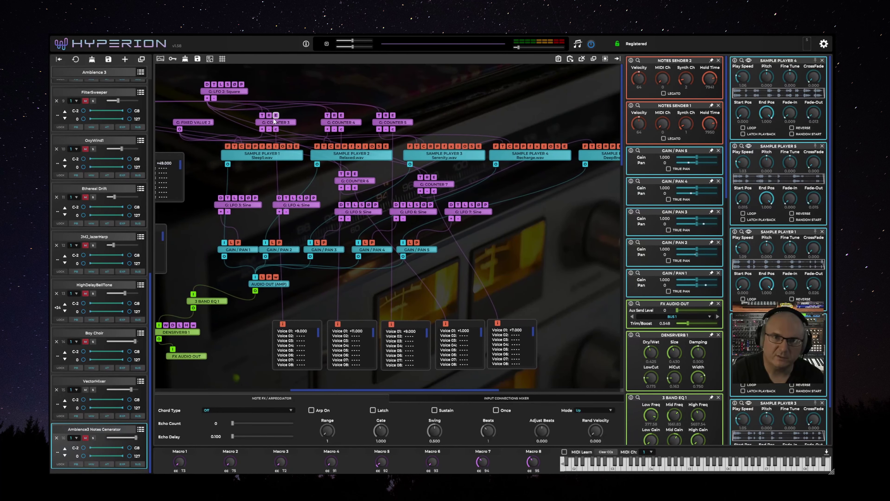
left_click(284, 121)
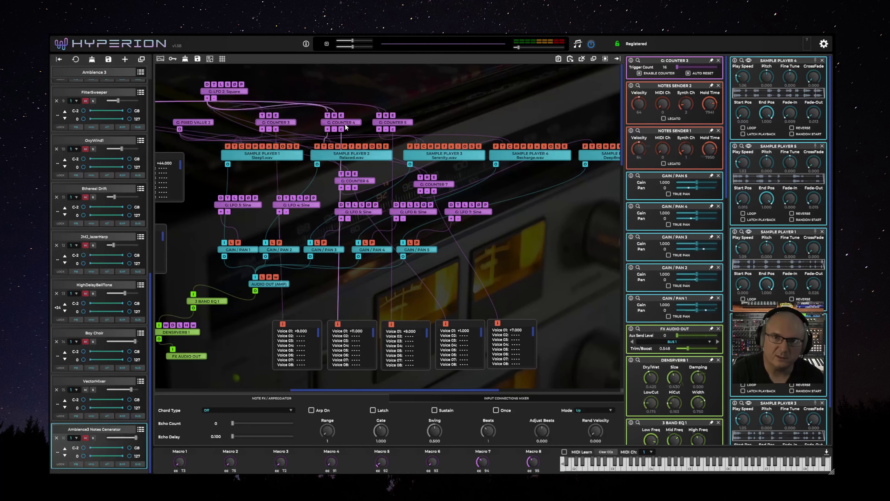
left_click(339, 122)
left_click(391, 123)
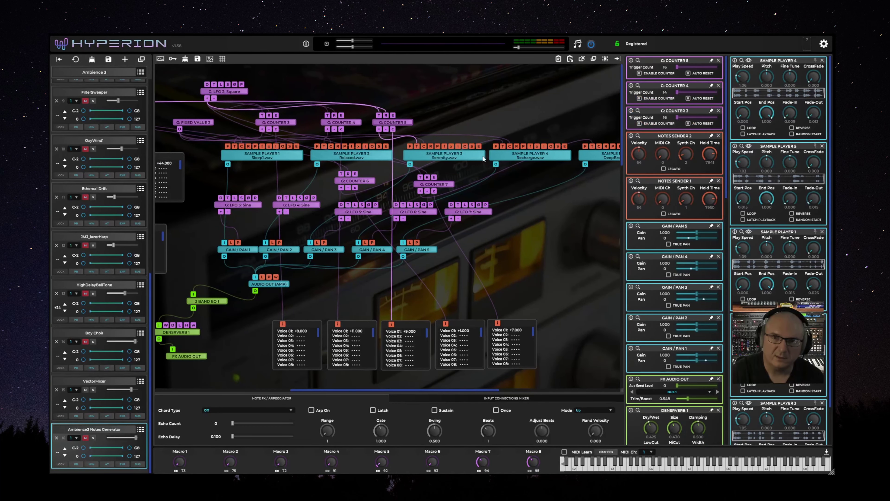
left_click(447, 185)
left_click(355, 180)
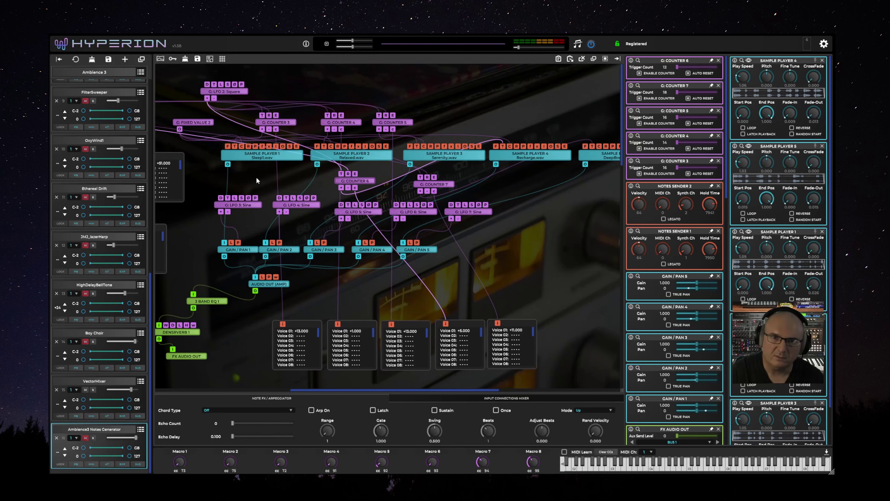
Trace the connections of SAMPLE PLAYER 1, SAMPLE PLAYER 2 and SAMPLE PLAYER 5 to their gain and pan modules.
left_click_drag(263, 158, 259, 165)
left_click(374, 159)
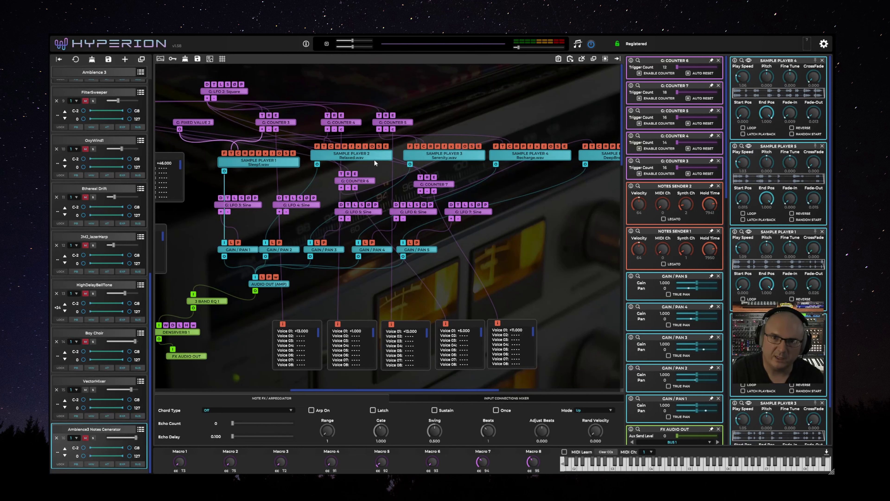
left_click(612, 155)
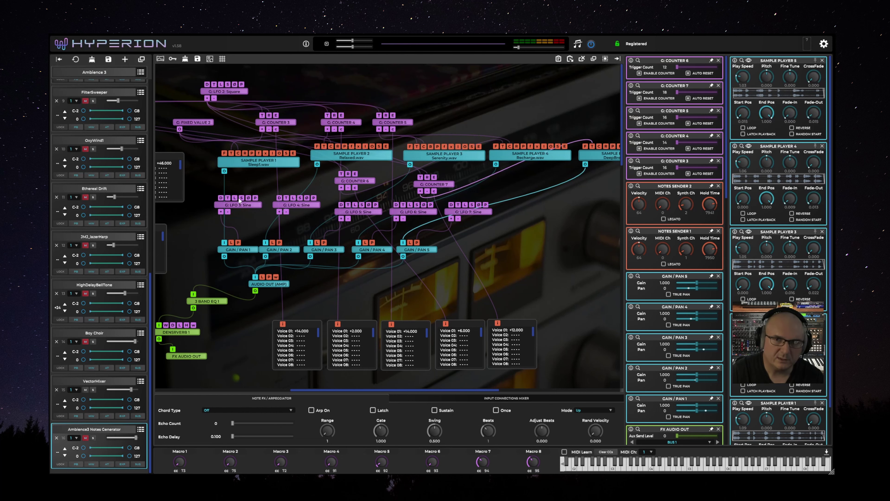
Raise the master volume and look through the module layouts of the three Init_Sine layers.
left_click_drag(518, 47, 530, 49)
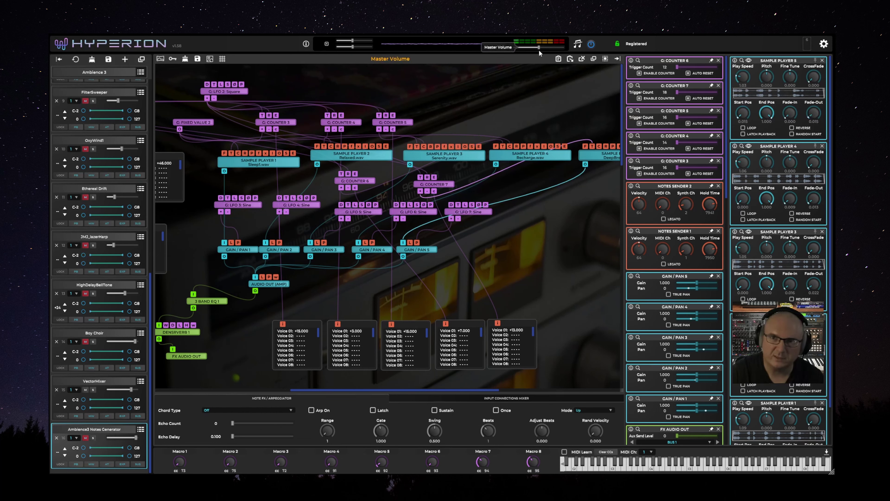
left_click_drag(154, 289, 156, 106)
left_click(115, 204)
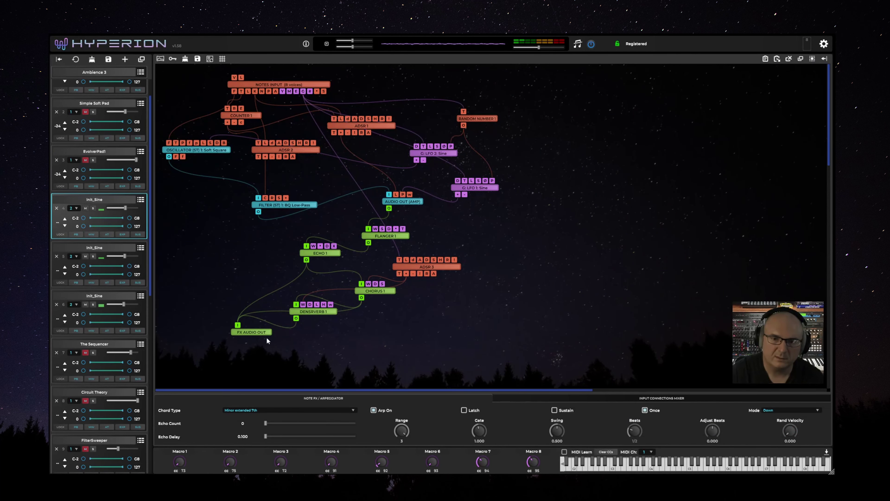
left_click(99, 246)
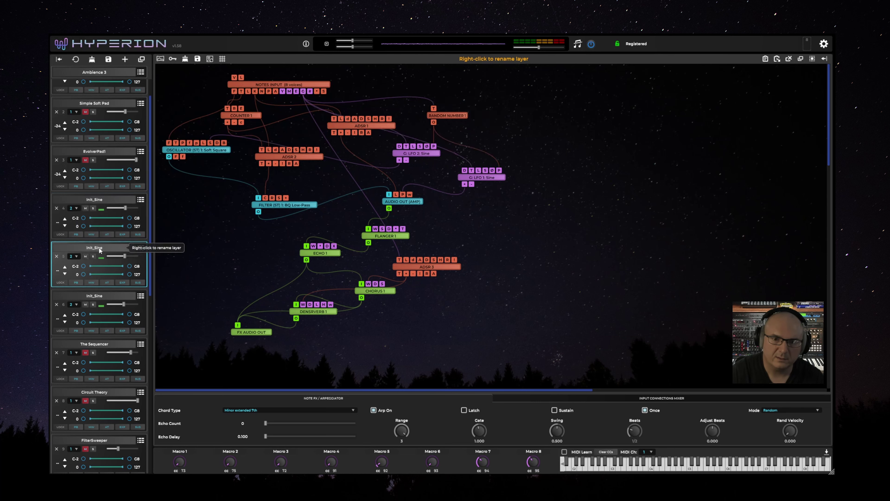
left_click(114, 297)
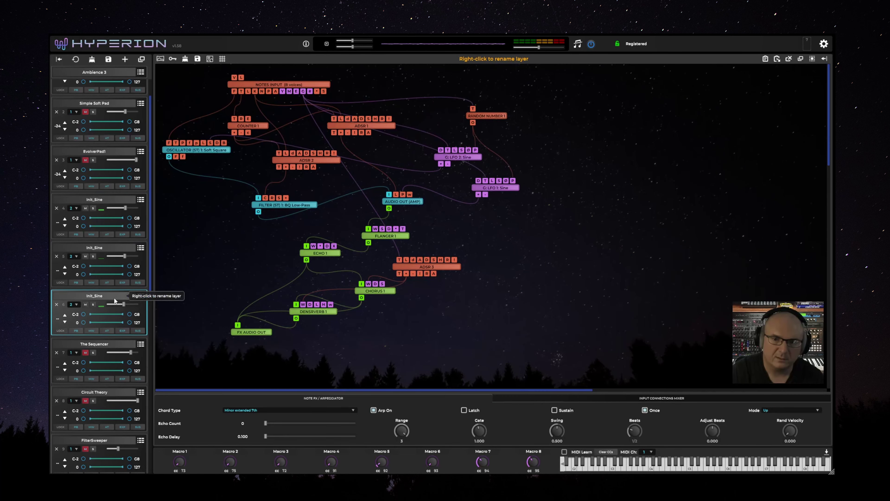
Compare the arpeggiator settings and modes of the three Init_Sine layers, ending on the first one.
left_click(111, 198)
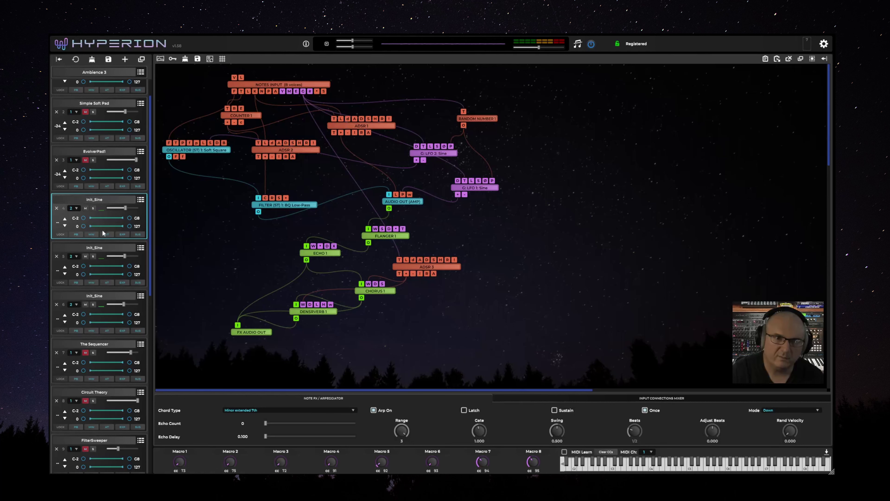
left_click(98, 249)
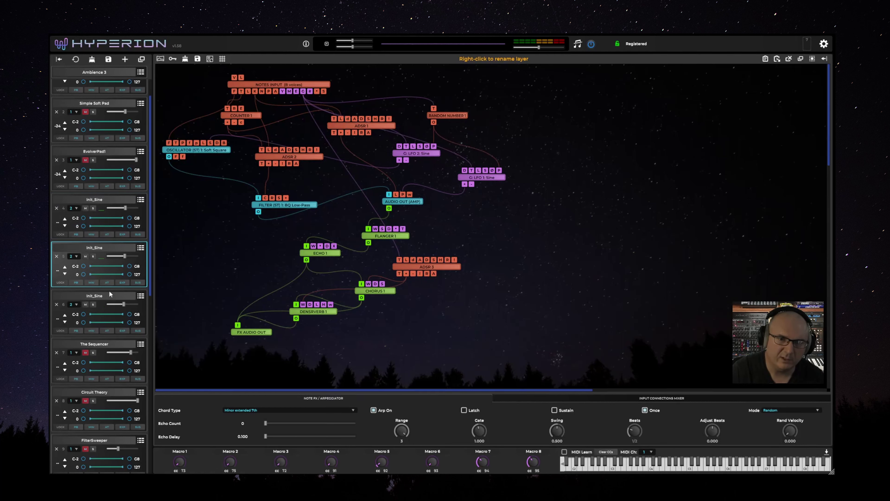
left_click(109, 296)
left_click(109, 201)
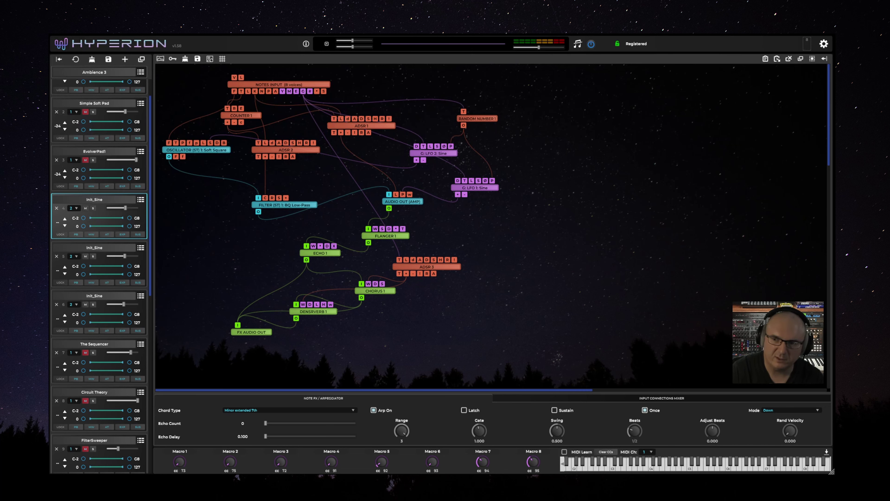
left_click(104, 252)
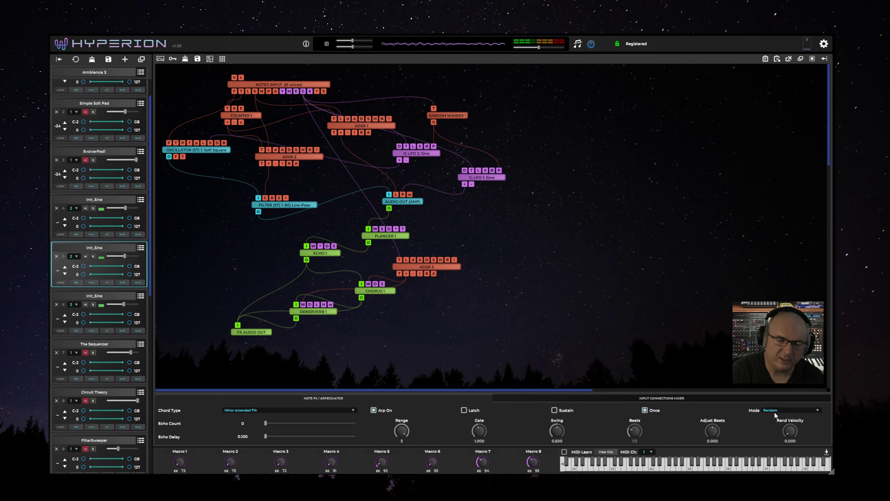
left_click(105, 298)
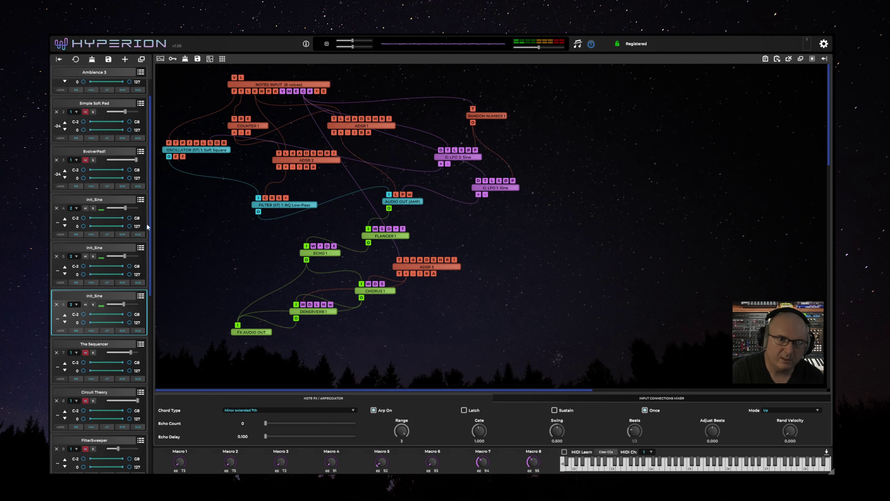
left_click(115, 204)
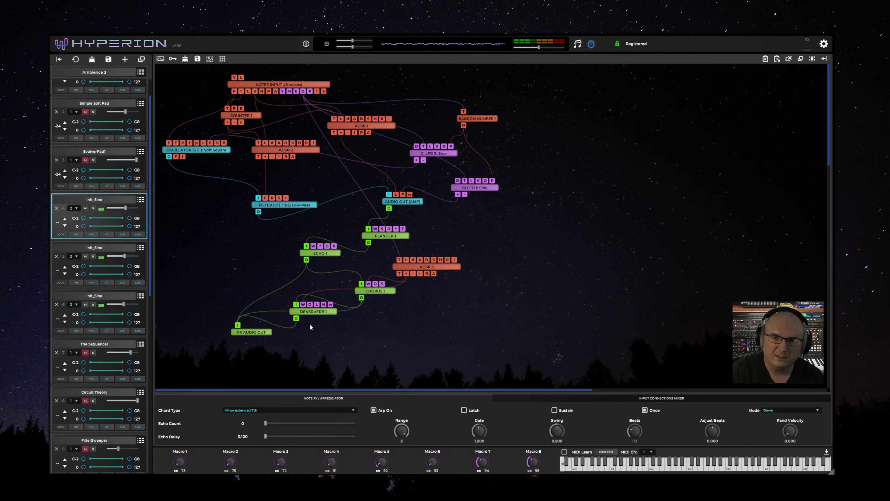
Compare the ECHO 1 and FLANGER 1 settings across the three Init_Sine layers.
left_click(305, 253)
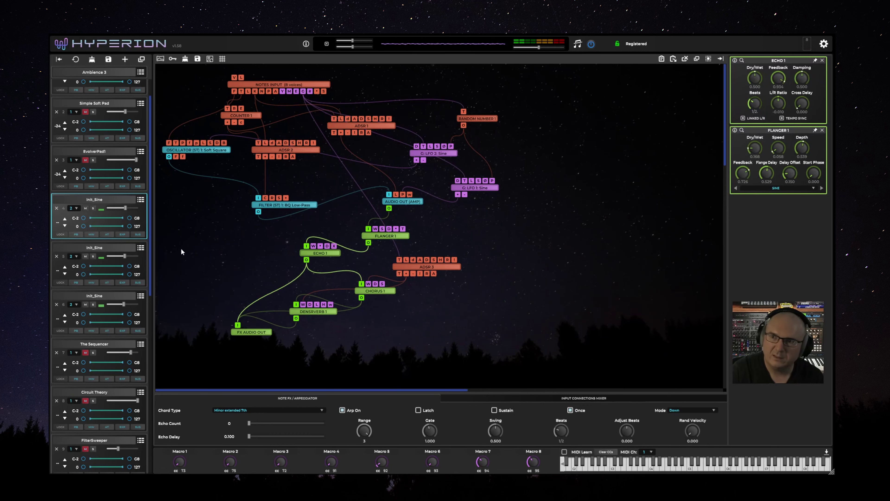
left_click(109, 249)
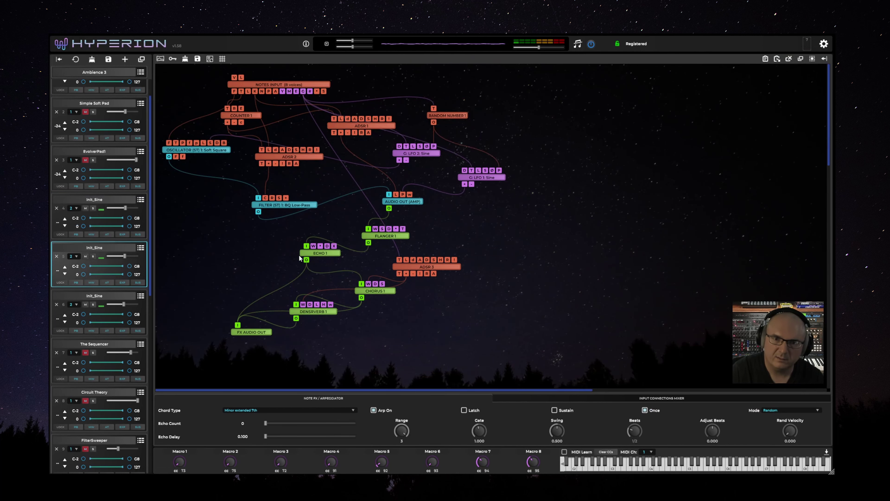
left_click(309, 254)
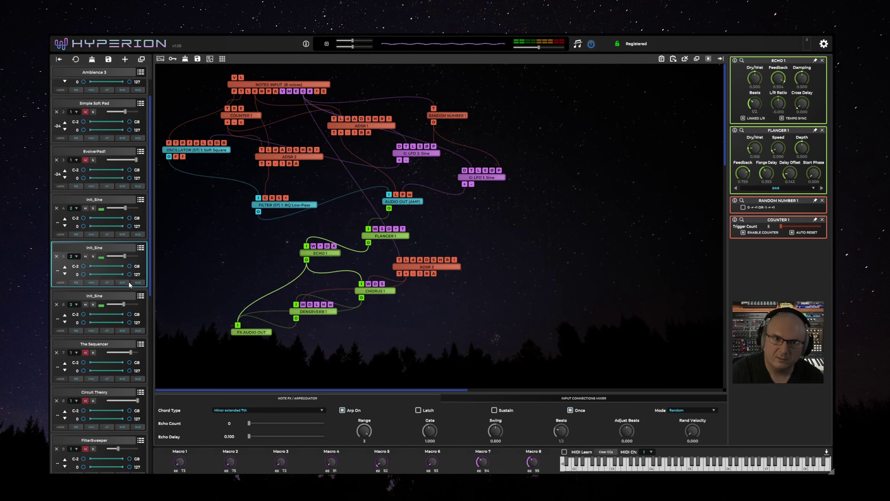
left_click(108, 294)
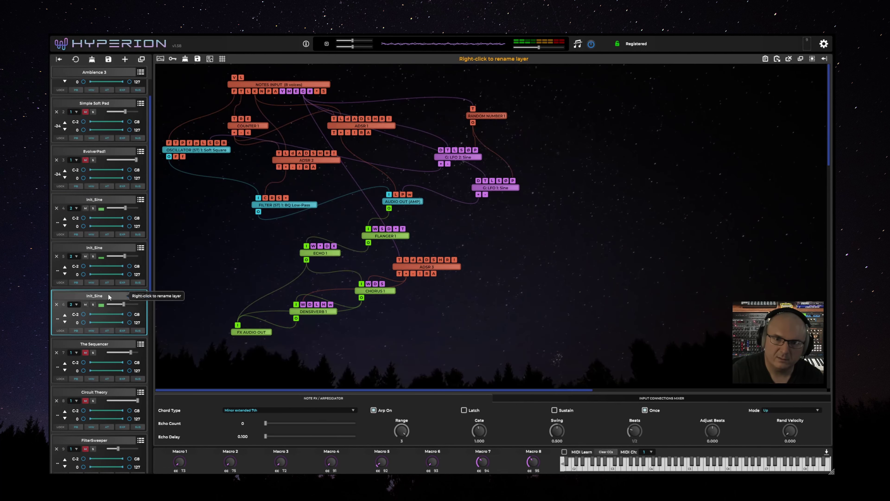
left_click(323, 255)
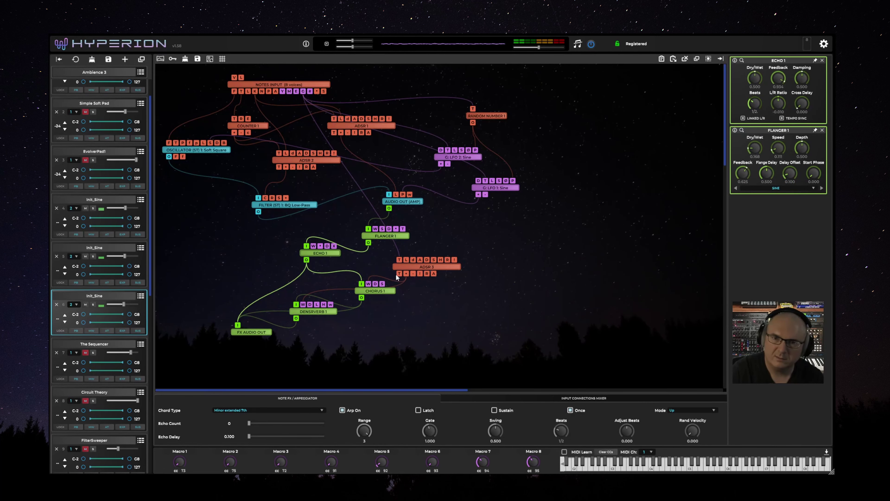
Inspect G: LFO 1 and G: LFO 2 in the third Init_Sine layer and return to the first Init_Sine layer.
left_click(504, 191)
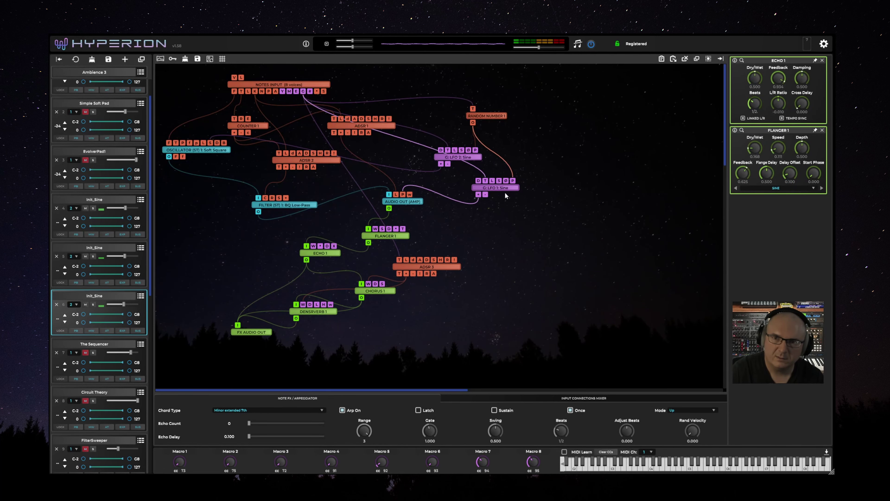
left_click(472, 161)
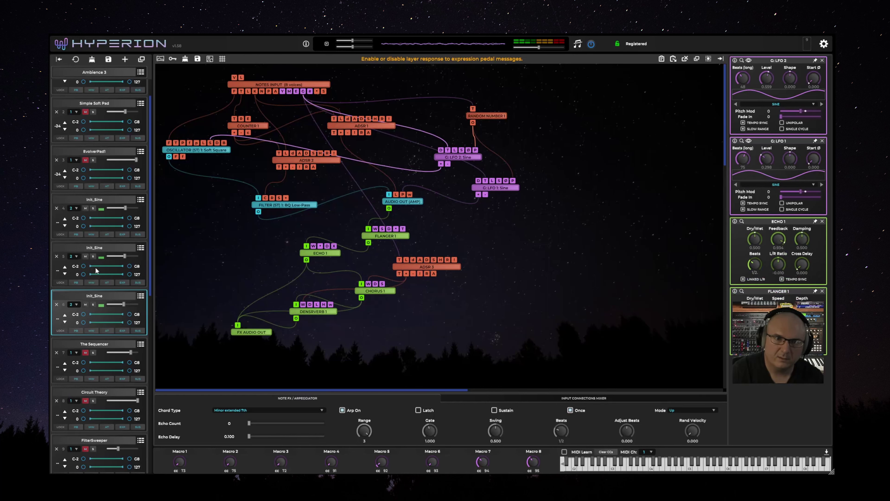
left_click(103, 250)
left_click(117, 199)
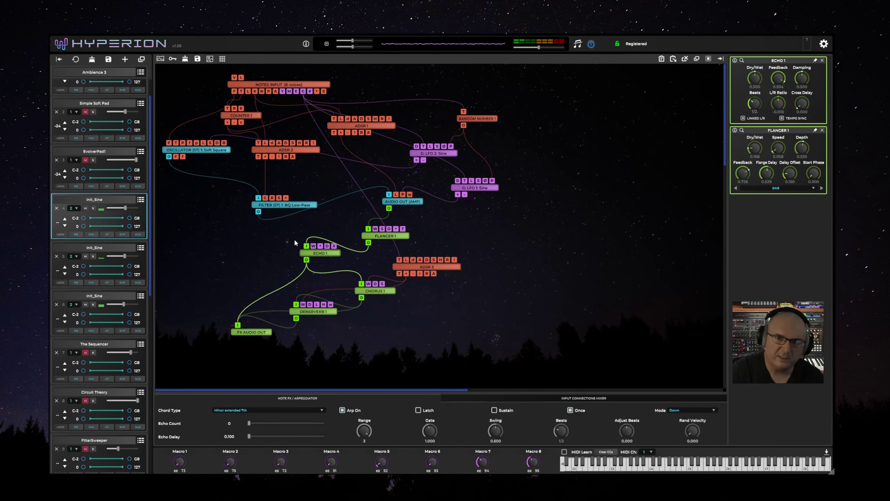
Lower the master volume and trace RANDOM NUMBER 1 to G: LFO 1 and G: LFO 2, moving G: LFO 2 closer to ADSR 1.
left_click(471, 119)
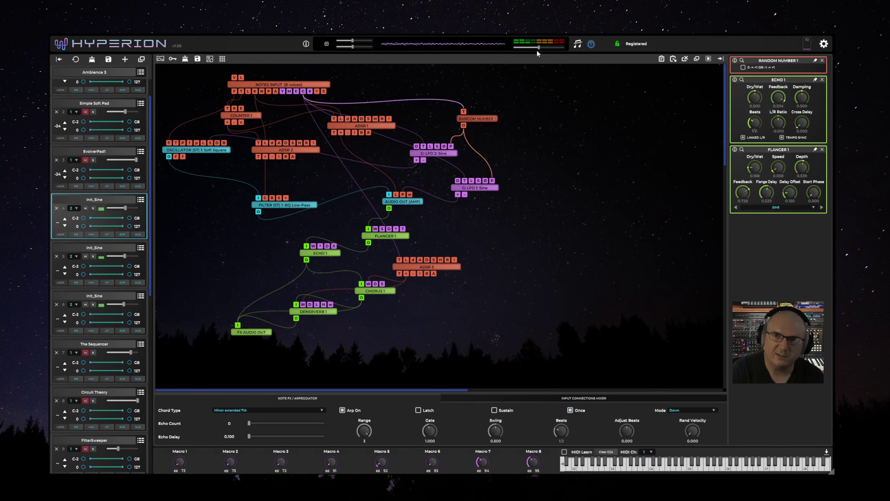
left_click_drag(537, 50, 524, 48)
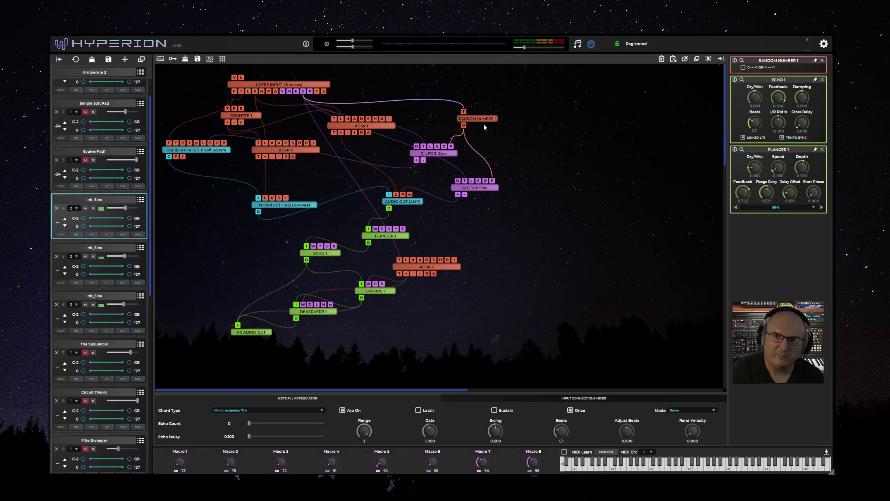
left_click(445, 154)
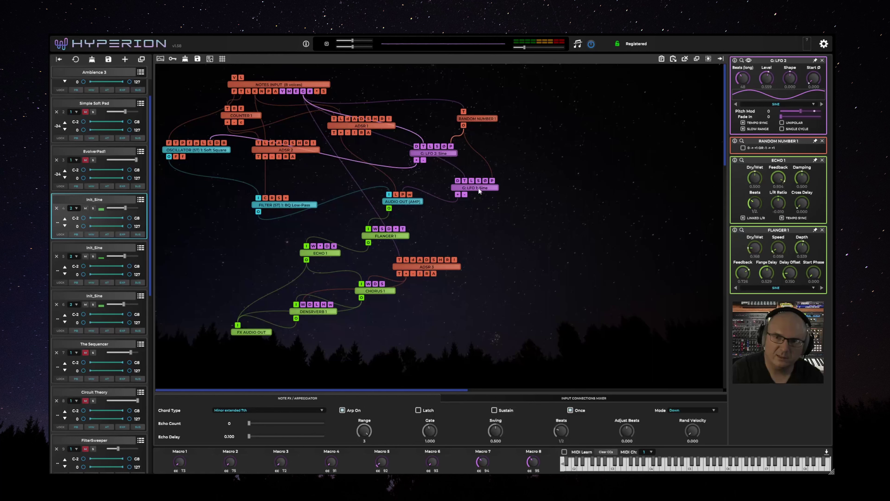
left_click(478, 187)
left_click_drag(432, 152, 401, 156)
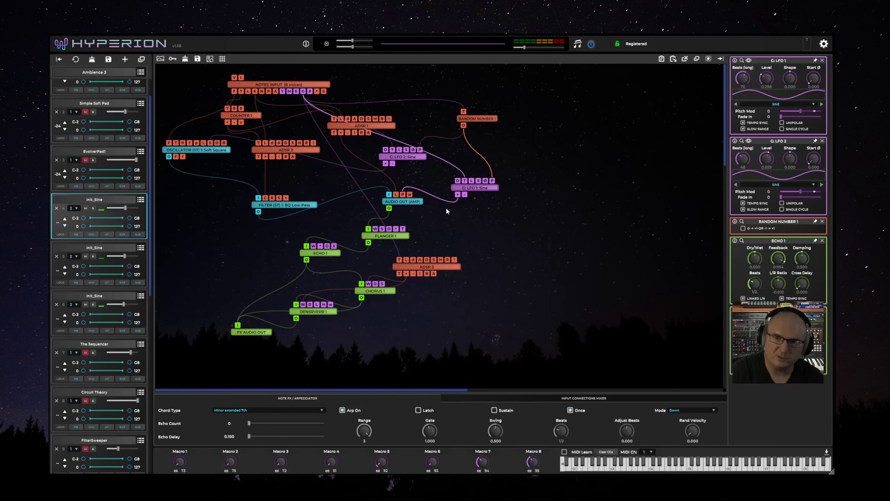
Display the large waveform view of OSCILLATOR (ST) 1 and raise the master volume.
left_click(209, 152)
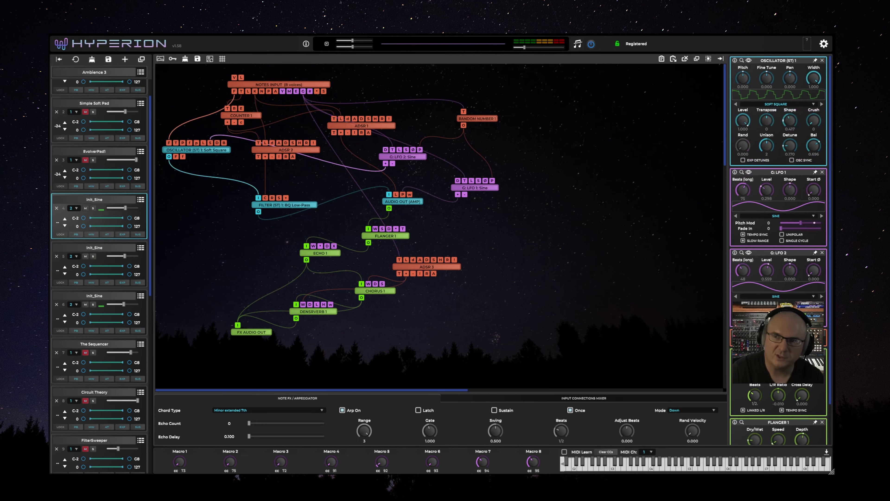
left_click(748, 61)
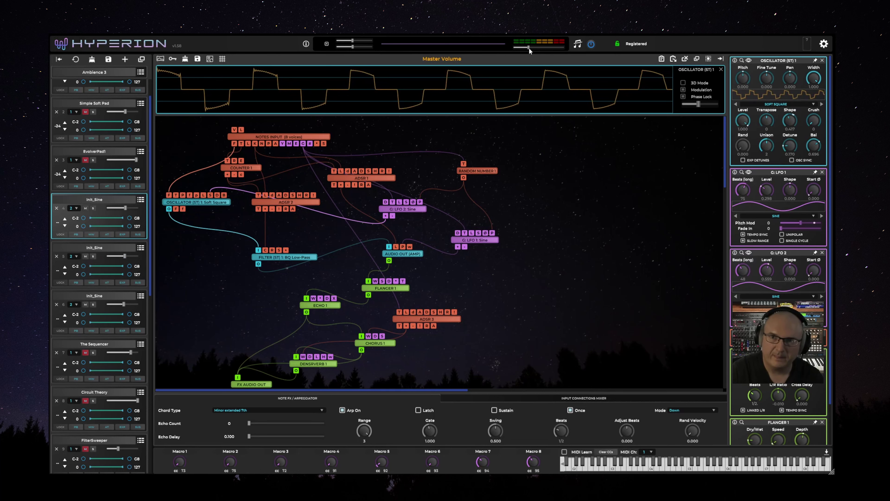
left_click_drag(529, 47, 546, 47)
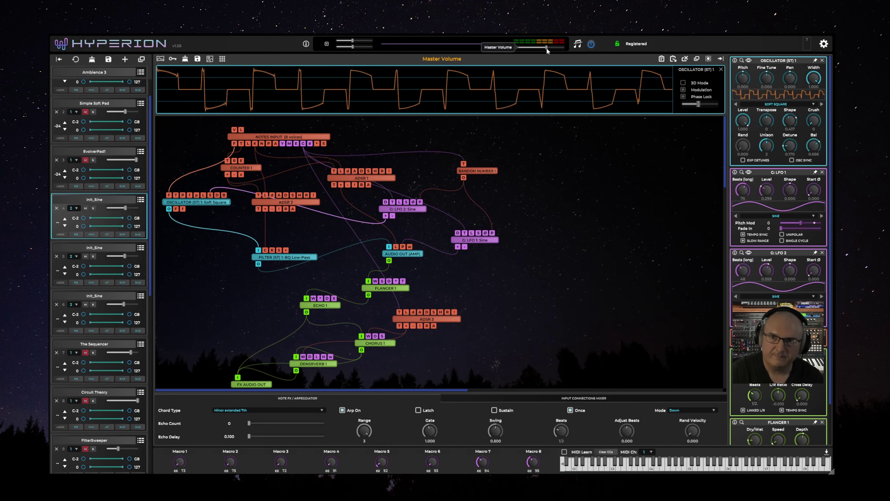
Mute the three Init_Sine layers and unmute the PolysixHit layer.
left_click(84, 208)
left_click(85, 256)
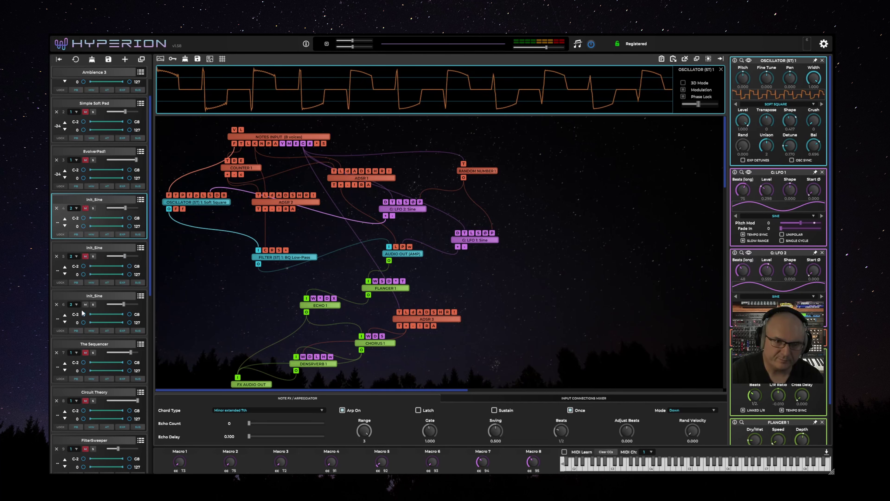
left_click(86, 304)
scroll(144, 154, "up", 1)
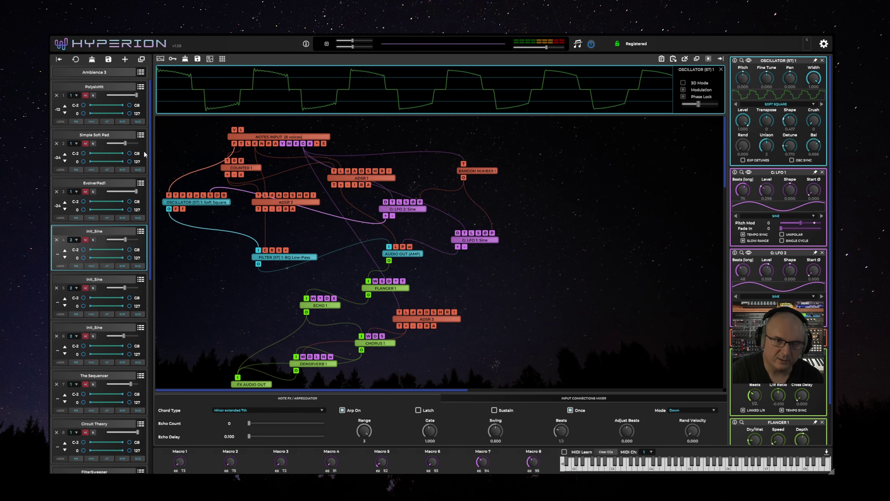
left_click(86, 95)
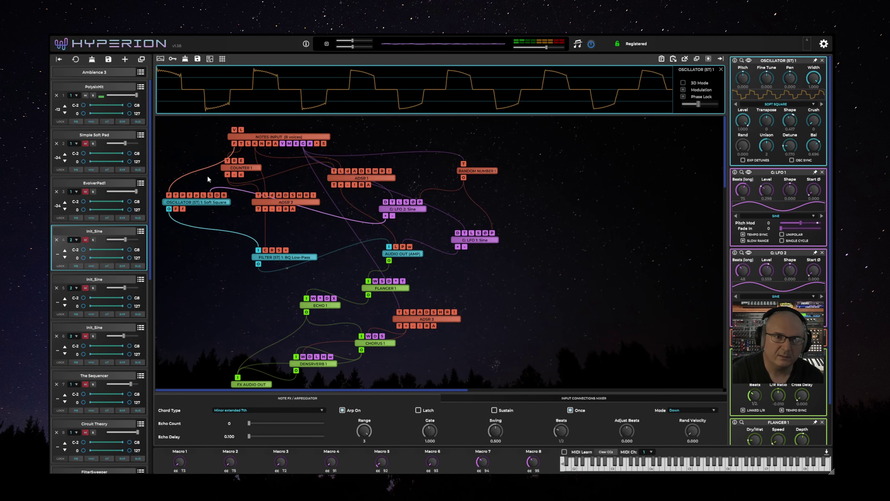
Show the PolysixHit layer's modules, lower the master volume and inspect G: LFO 2 and G: LFO 3 with their connections.
left_click(119, 87)
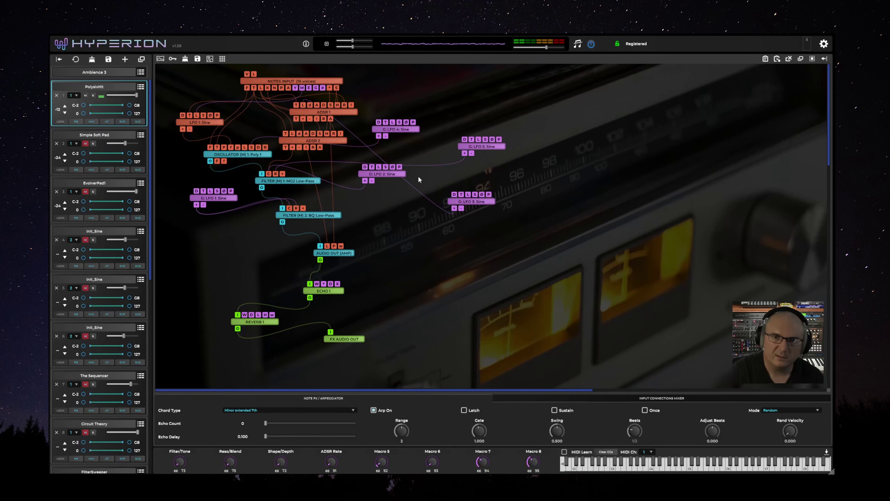
left_click(393, 175)
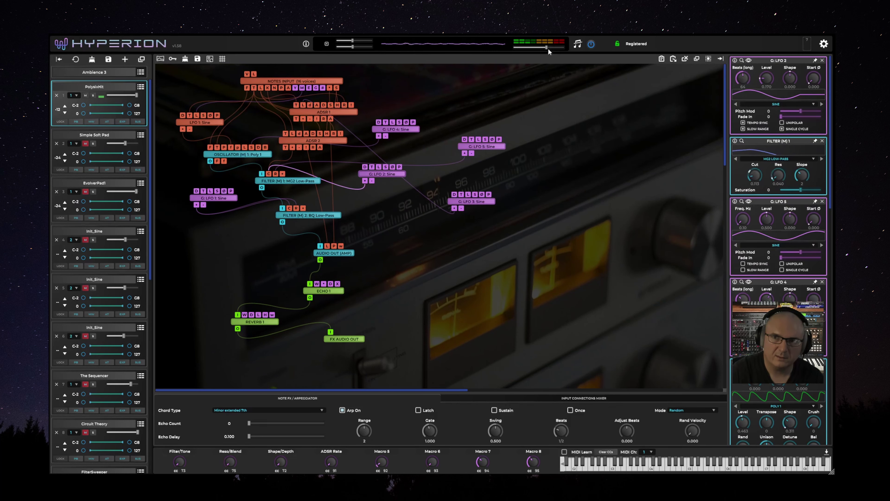
left_click_drag(548, 48, 525, 48)
left_click_drag(489, 203, 486, 204)
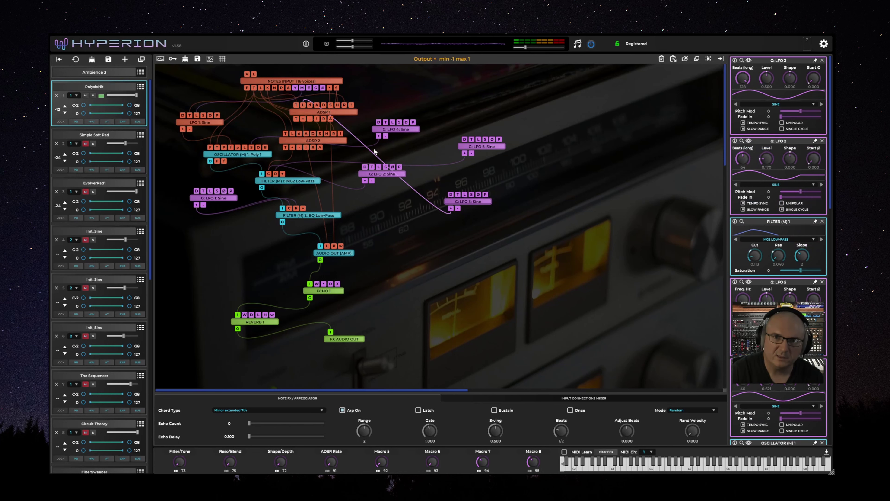
Examine the G: LFO 4 connection to the oscillator's shape and display the large waveform view of OSCILLATOR (M) 1.
left_click(394, 129)
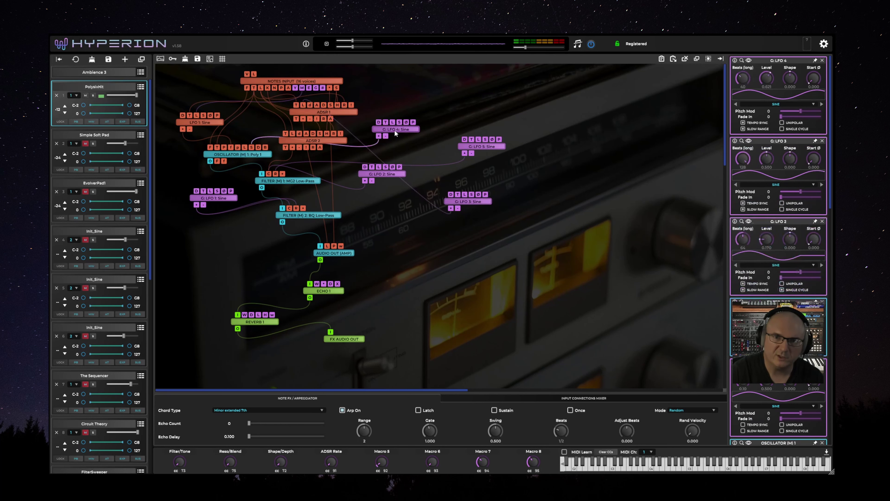
left_click(254, 149)
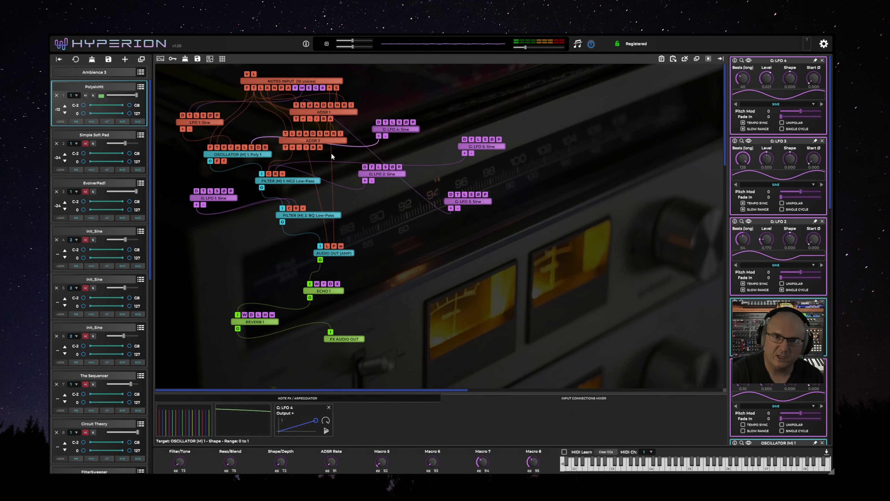
left_click(272, 155)
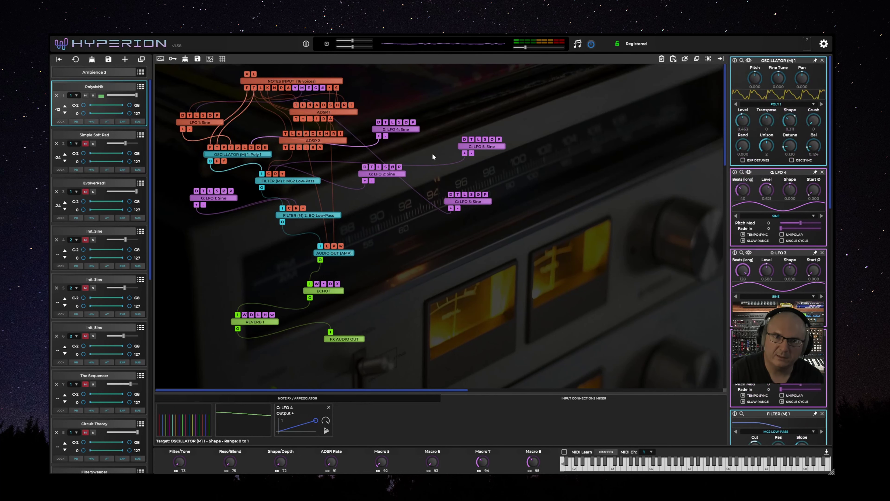
left_click(748, 60)
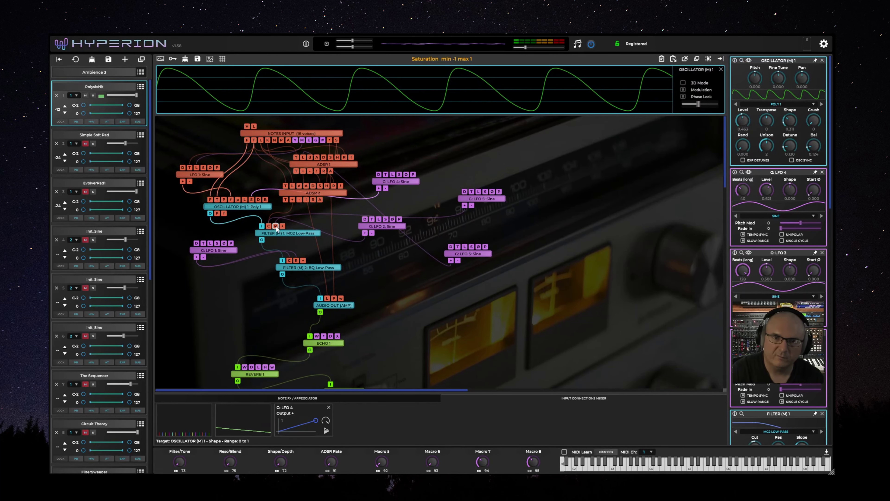
Examine the modulation connections of G: LFO 2, G: LFO 1 and both PolysixHit filters, and shift the AUDIO OUT (AMP) module slightly.
left_click(382, 227)
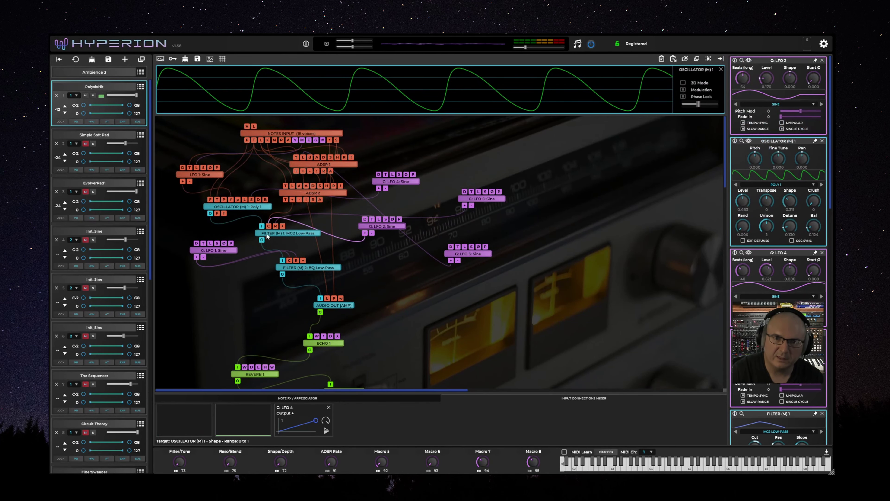
left_click_drag(269, 226, 293, 200)
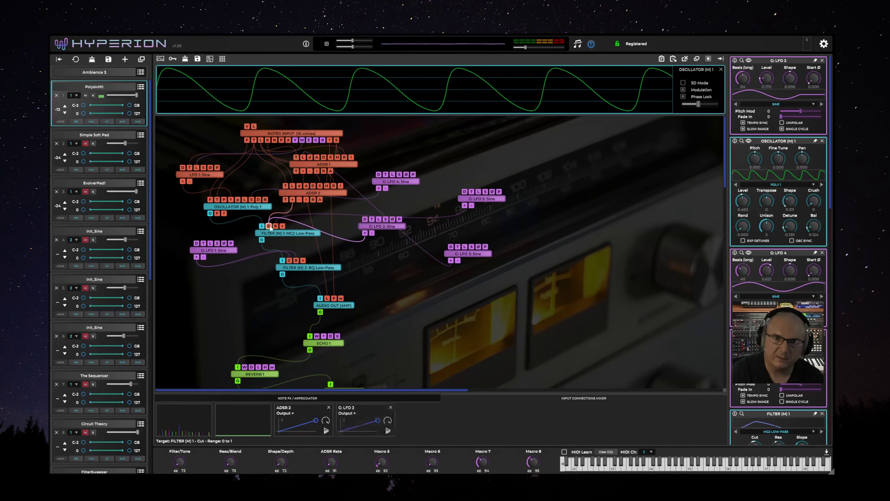
left_click(326, 270)
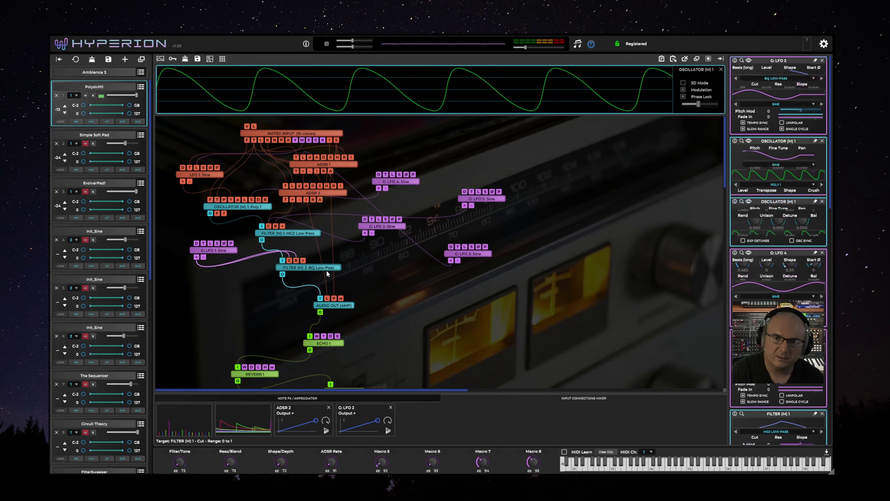
left_click(222, 253)
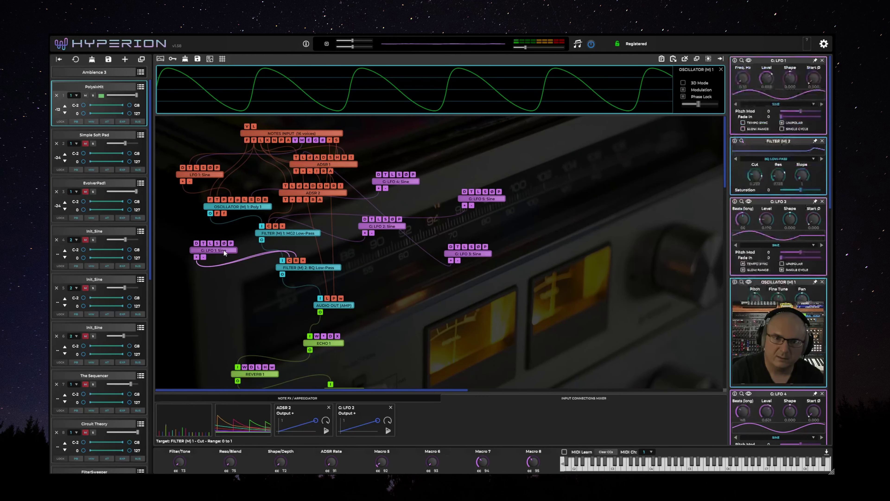
left_click(299, 265)
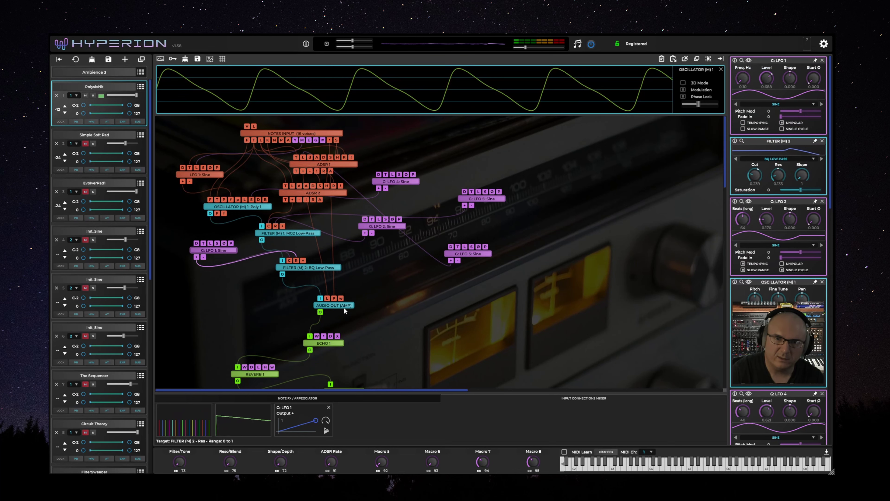
left_click_drag(342, 308, 325, 304)
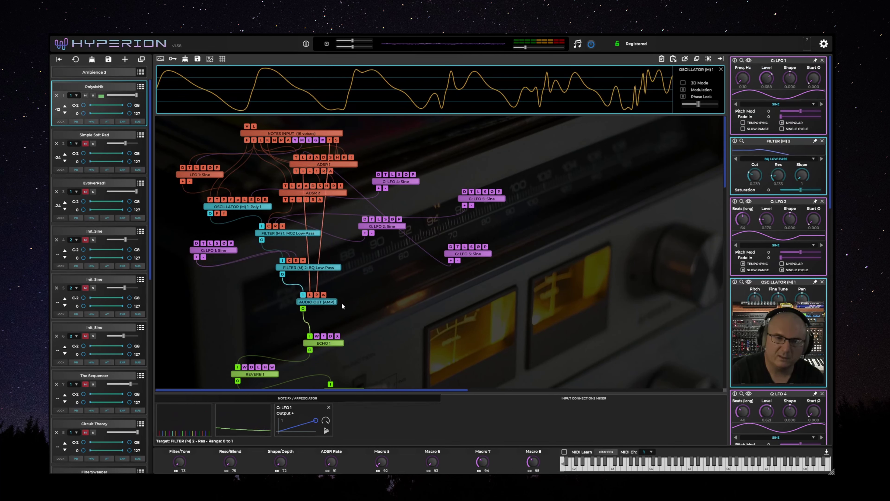
Mute the PolysixHit layer, unmute the Simple Soft Pad layer and show its modules.
left_click(85, 95)
left_click(86, 143)
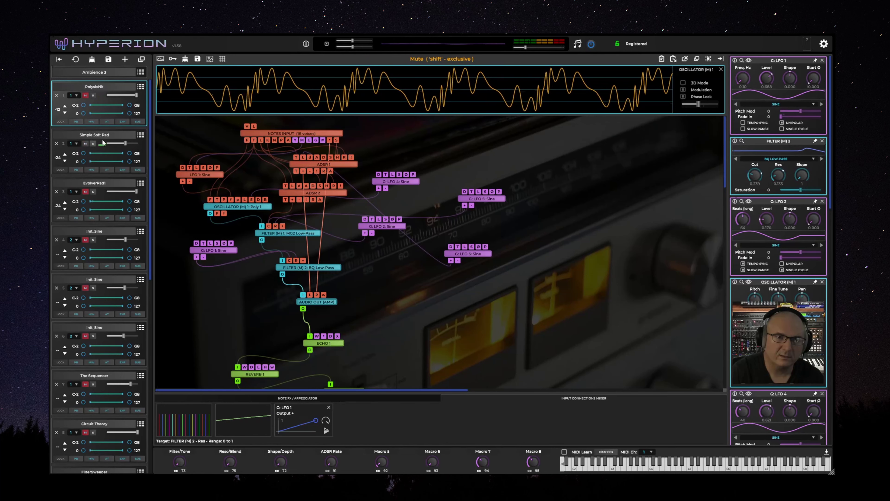
left_click(114, 134)
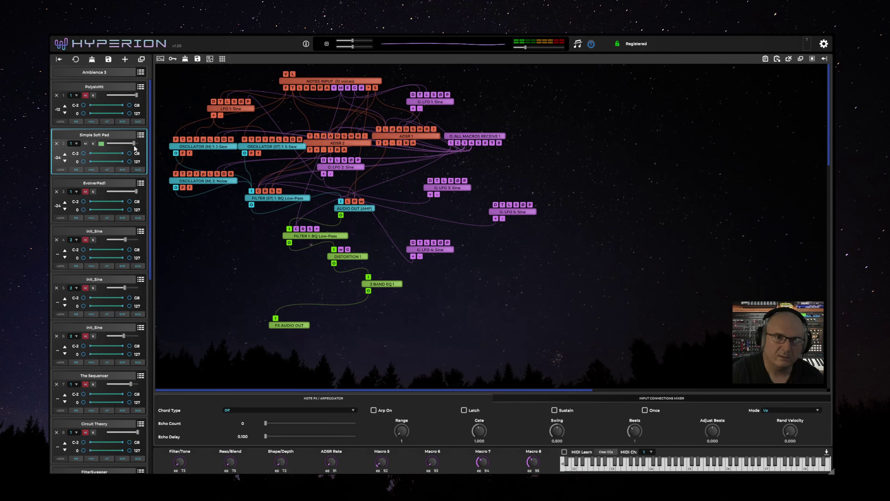
Raise the master volume, display Simple Soft Pad's FX AUDIO OUT settings and lower that layer's volume.
left_click(542, 48)
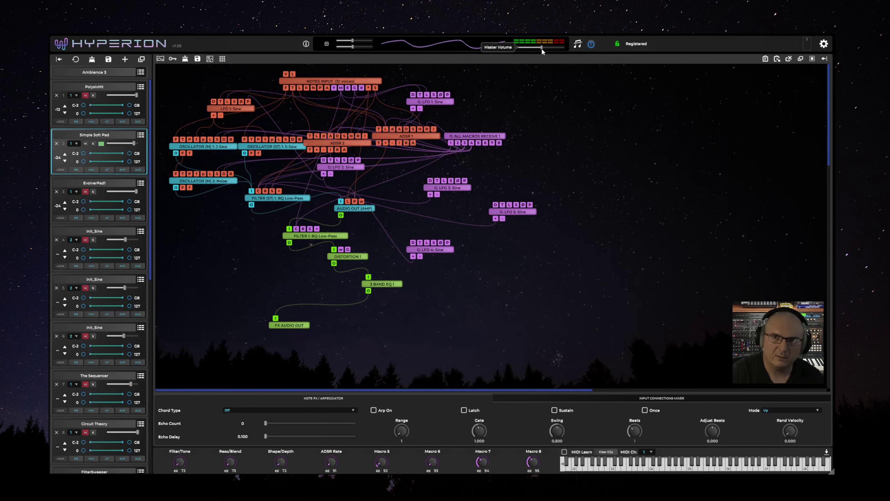
left_click(290, 328)
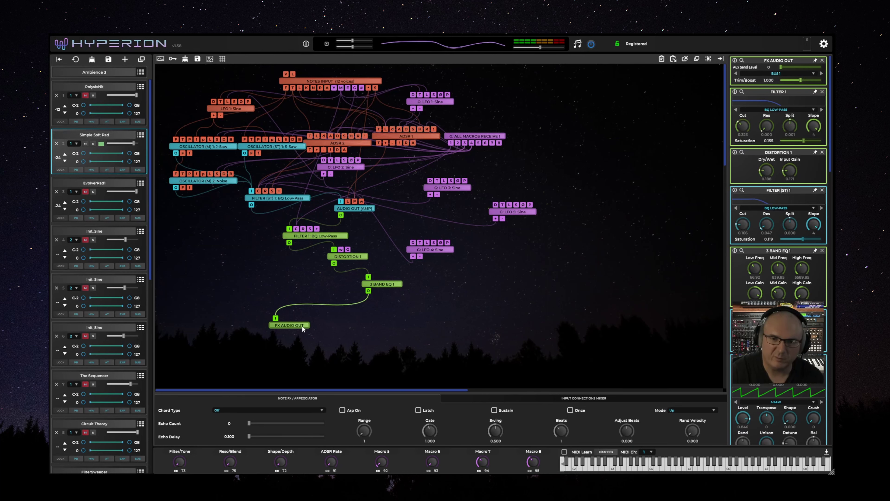
left_click(119, 145)
Switch from Simple Soft Pad to the EvolverPad1 layer by mute, show its modules and raise the master volume.
left_click(86, 144)
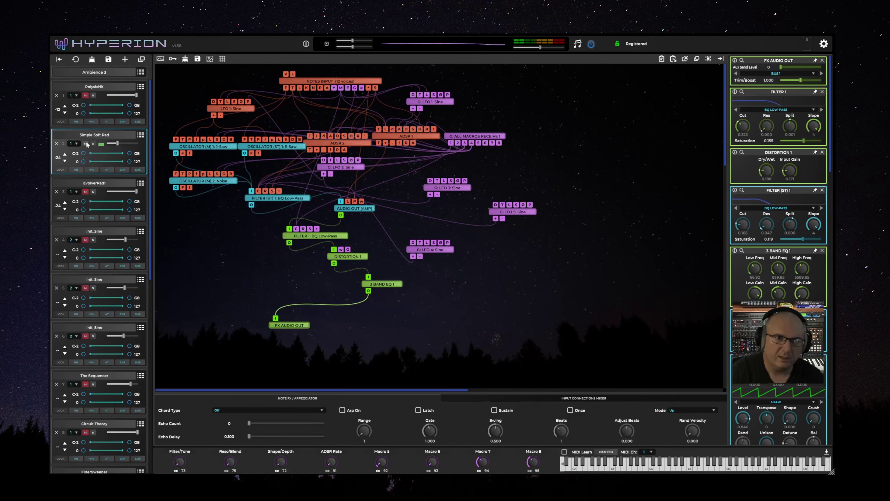
left_click(85, 191)
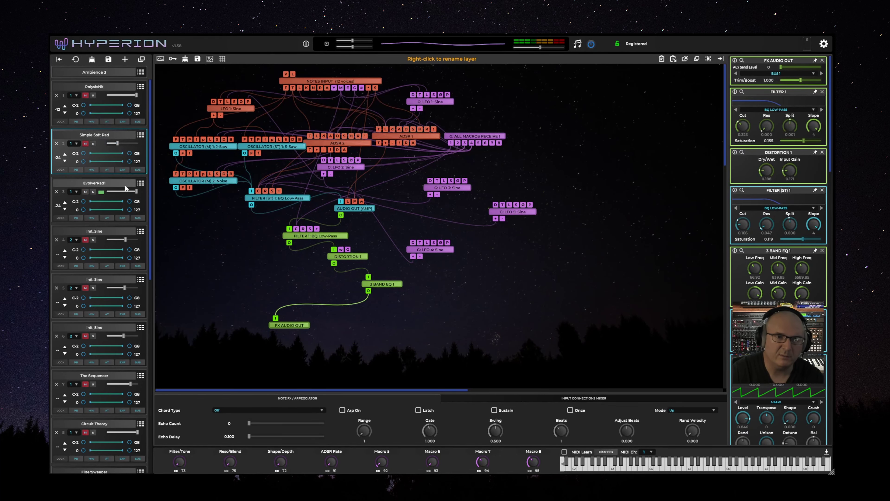
left_click(126, 188)
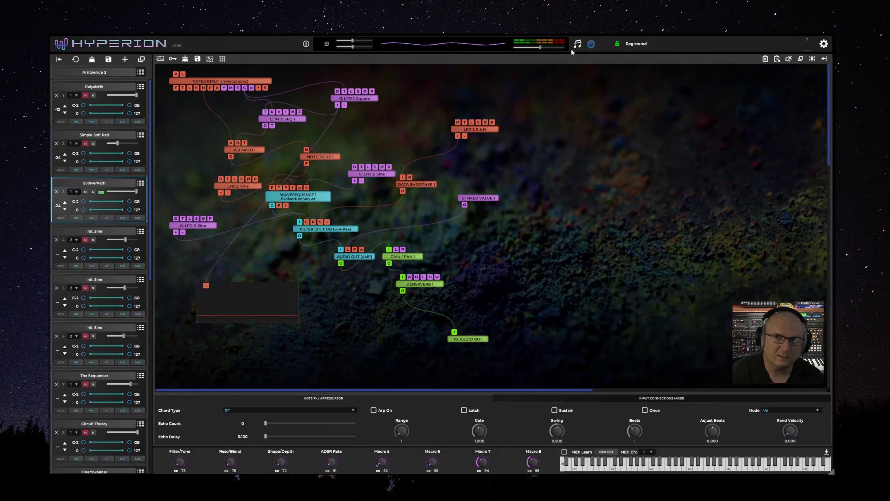
left_click_drag(543, 46, 549, 44)
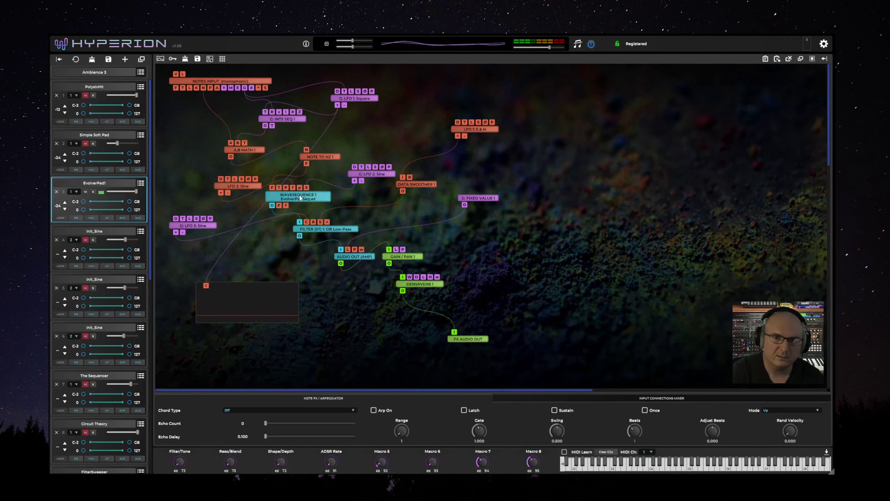
Separate EvolverPad1's WAVESEQUENCE 1 and LFO 2 modules, lower the layer's volume and mute it.
left_click_drag(299, 194, 235, 184)
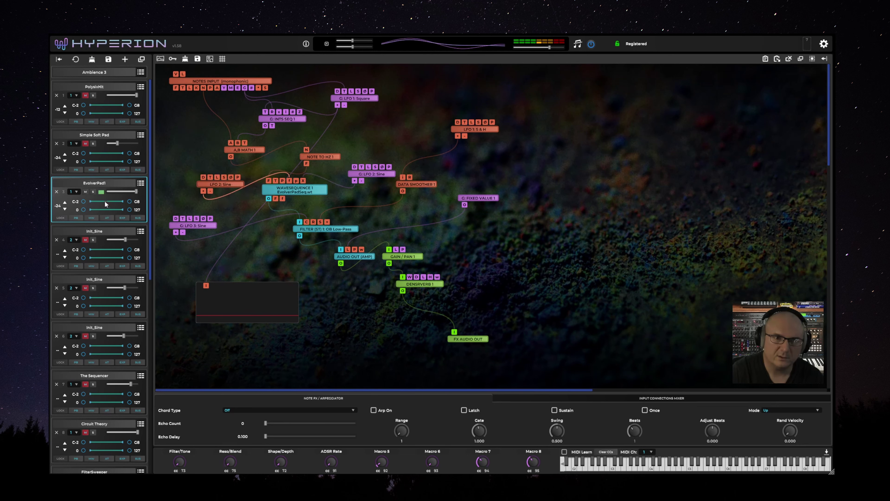
left_click(123, 191)
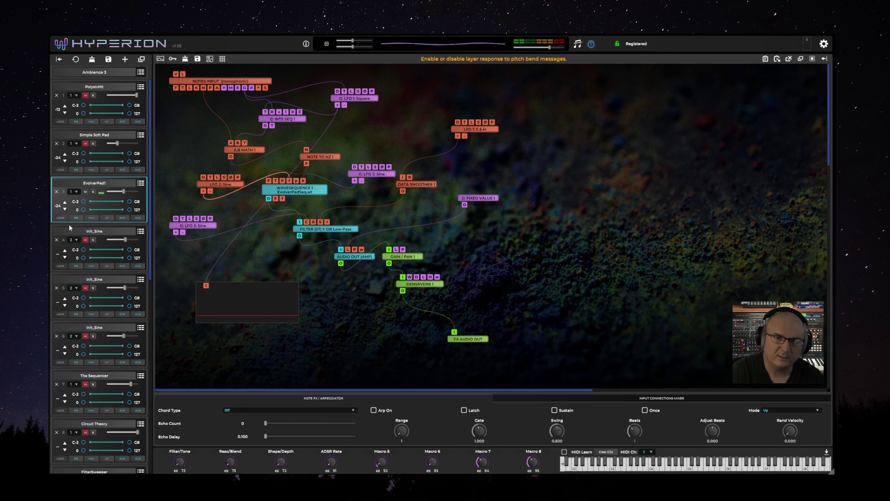
left_click(85, 191)
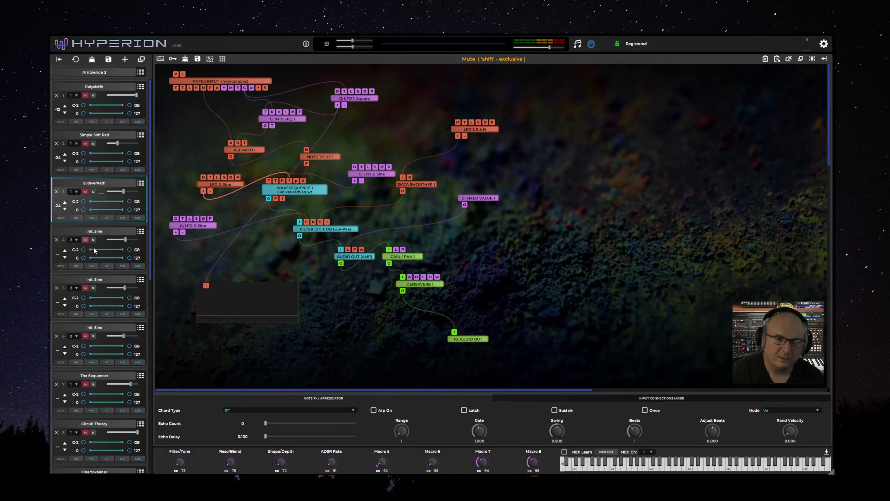
Show the modules of The Sequencer layer and unmute it.
scroll(96, 277, "down", 2)
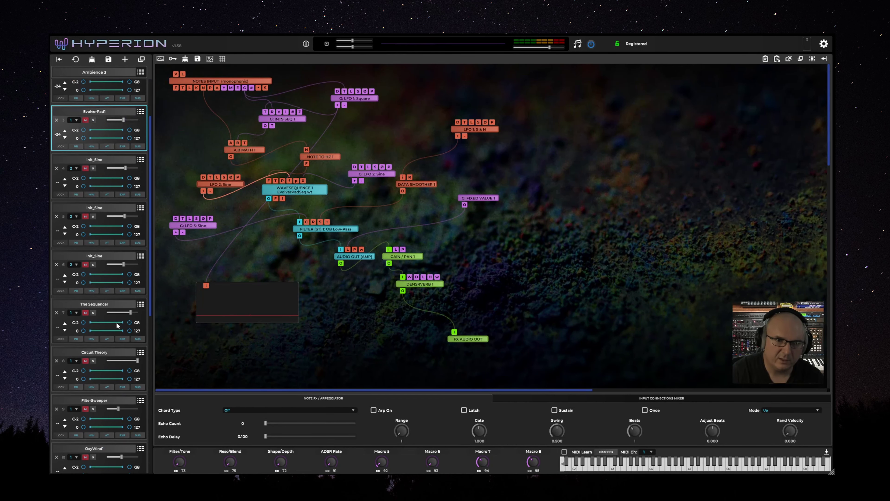
left_click(100, 304)
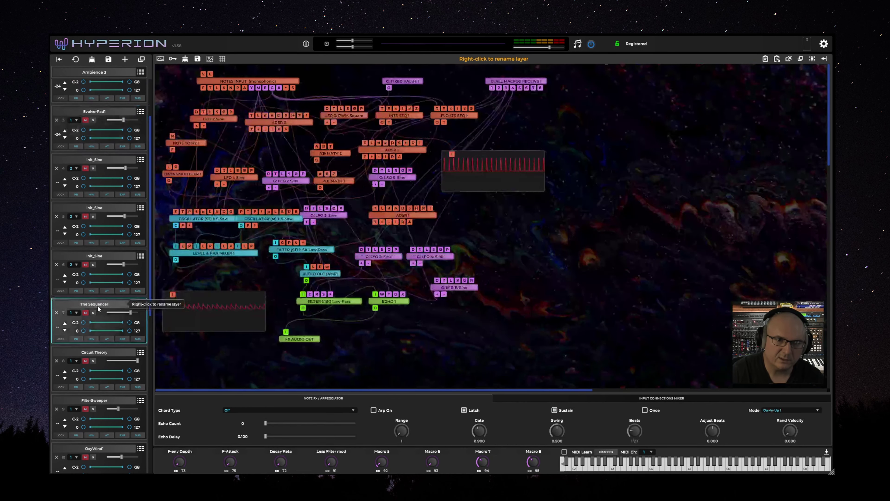
left_click(85, 313)
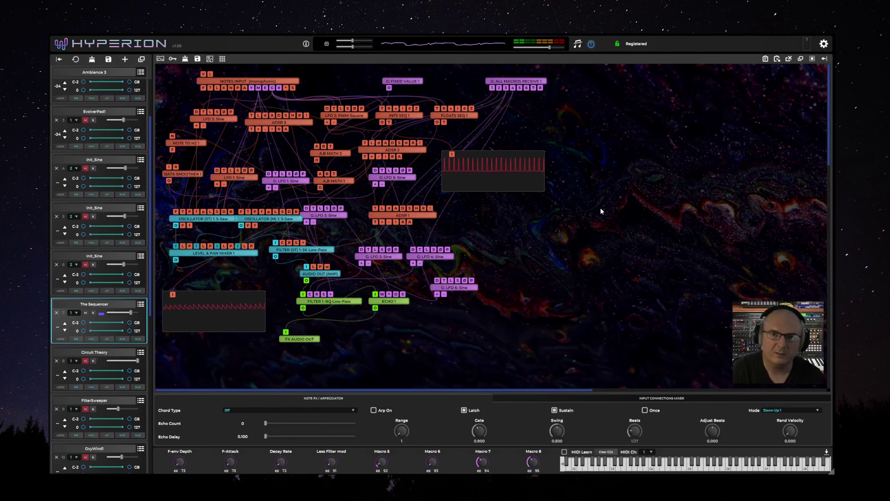
Display the INTS SEQ 1 and FLOATS SEQ 1 settings and lower The Sequencer layer's volume.
double_click(412, 116)
double_click(455, 114)
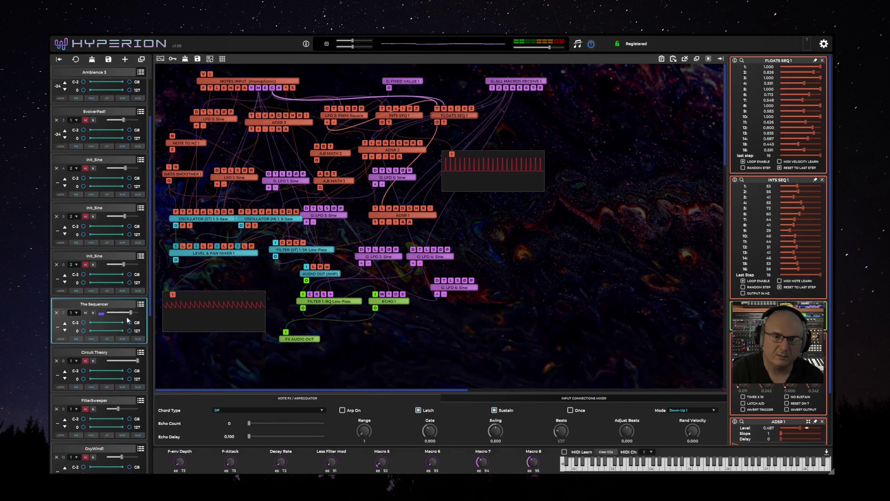
left_click_drag(128, 313, 112, 312)
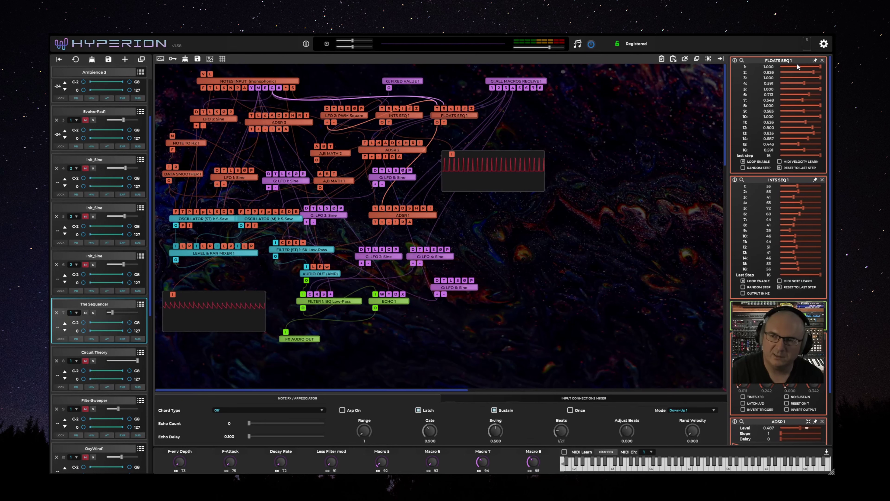
left_click(412, 115)
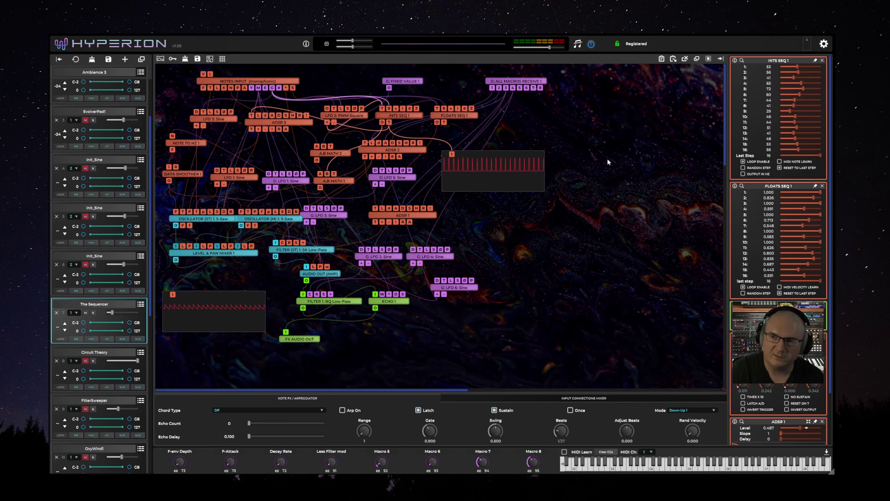
Pin the INTS SEQ 1 and FLOATS SEQ 1 settings in their own column and toggle MIDI Velocity Learn for FLOATS SEQ 1.
left_click(816, 61)
left_click(711, 61)
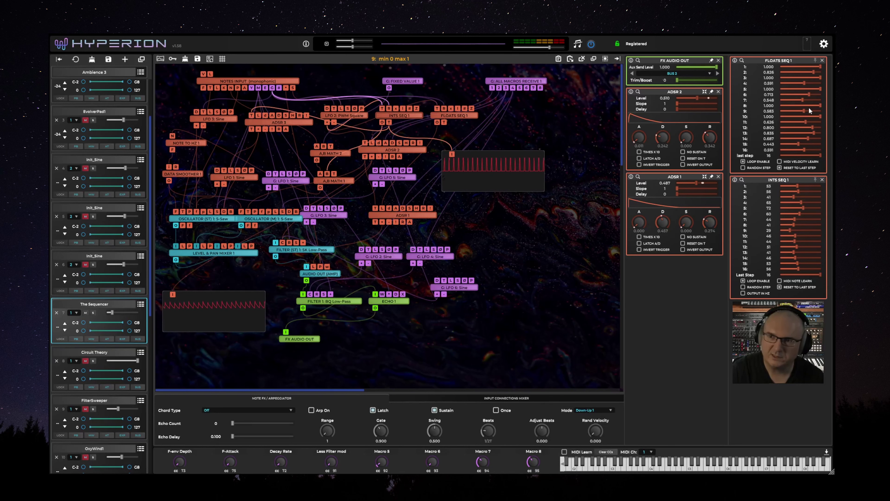
left_click(781, 162)
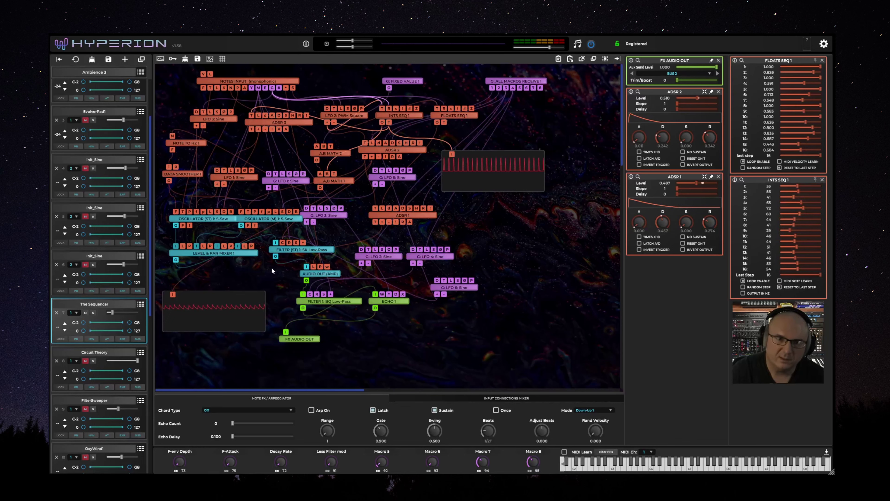
Raise The Sequencer layer's volume slightly and display its NOTES INPUT settings.
left_click_drag(112, 313, 117, 314)
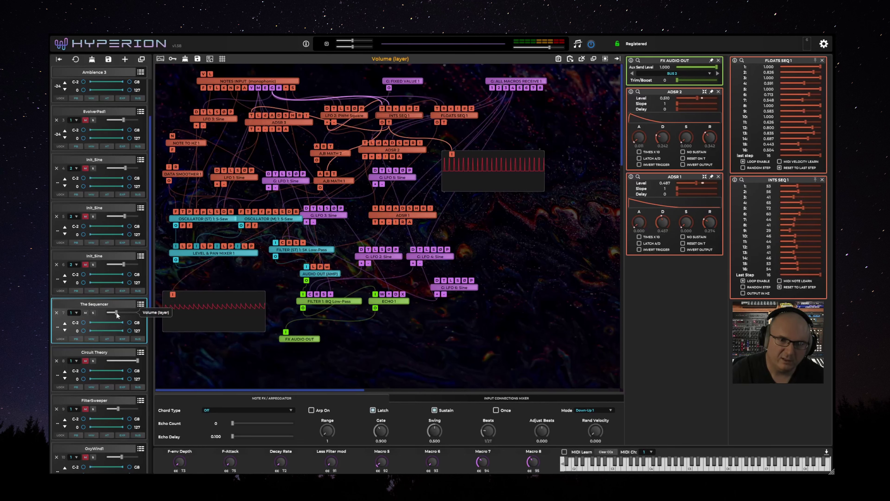
left_click(241, 80)
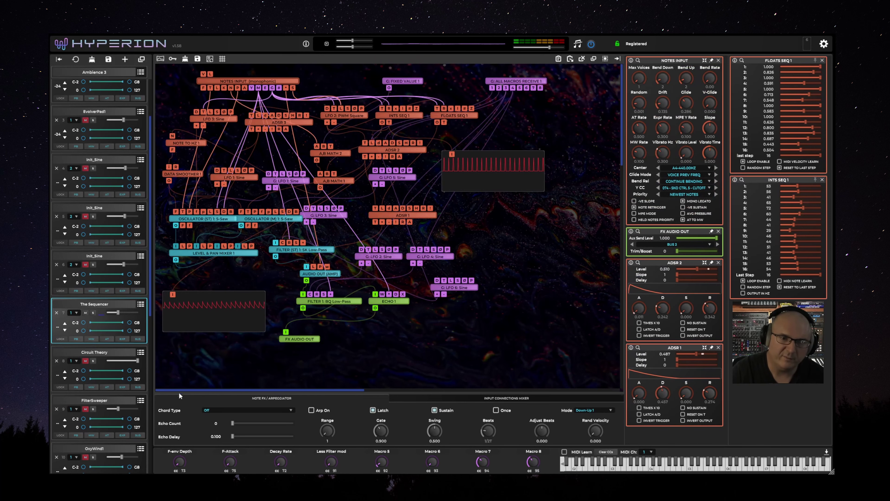
Show the Ambience3 Notes Generator layer and examine G: INTS SEQ 1 with its connections to the notes senders.
scroll(148, 312, "down", 6)
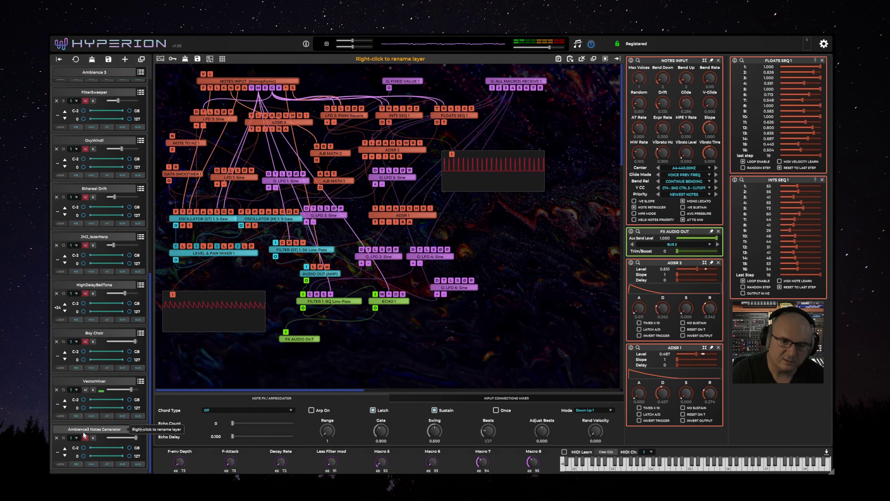
left_click(94, 431)
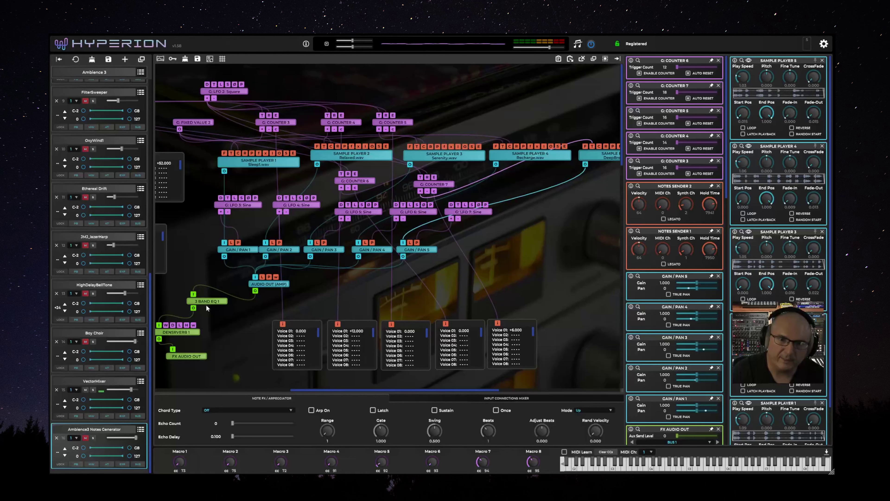
scroll(250, 376, "left", 10)
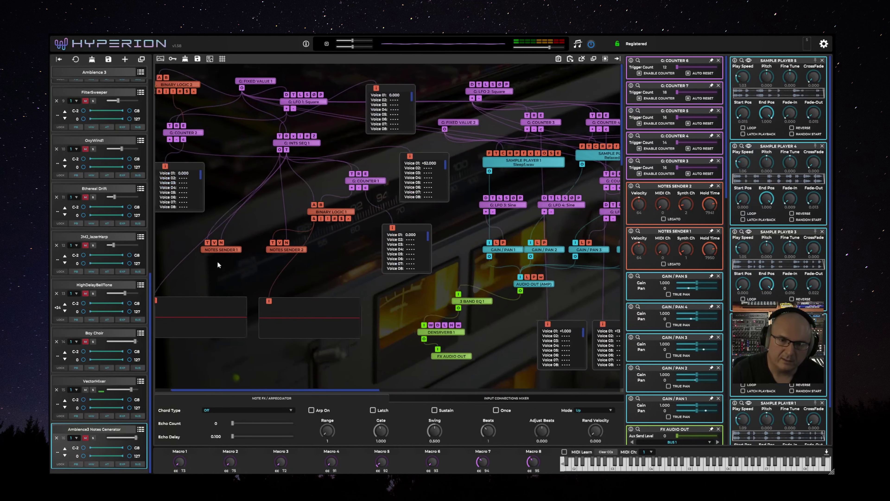
scroll(221, 240, "left", 2)
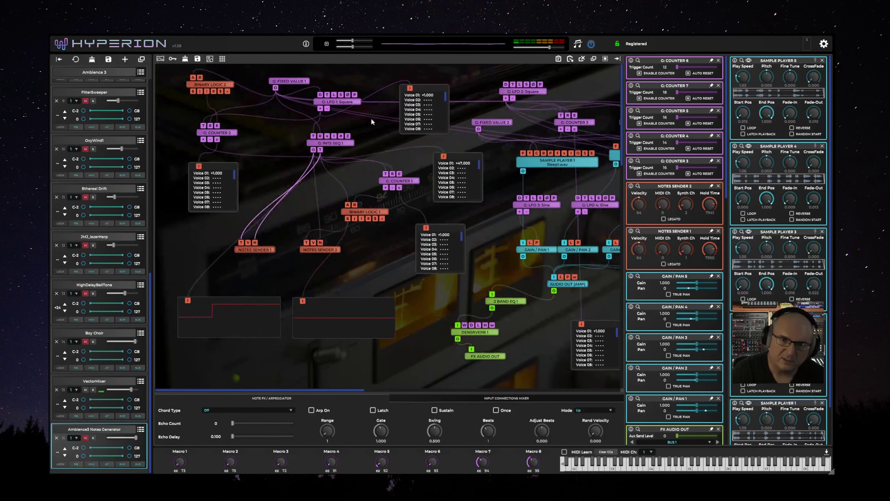
left_click(352, 145)
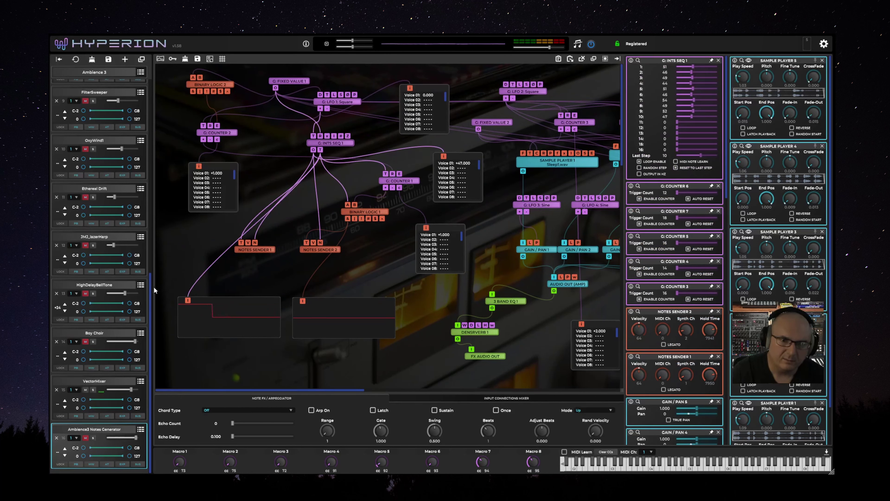
Return to The Sequencer layer and examine INTS SEQ 1, the MIDI note output and the A,B MATH 2 settings.
left_click_drag(152, 288, 146, 184)
left_click(118, 237)
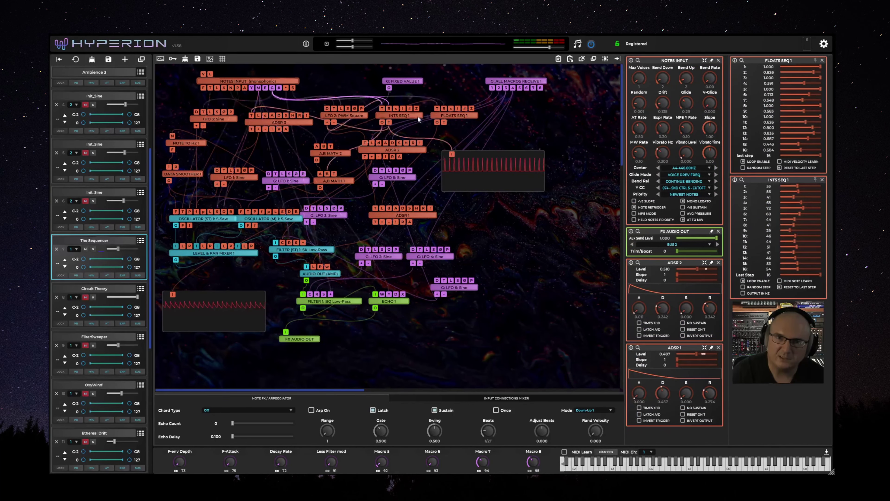
left_click(399, 116)
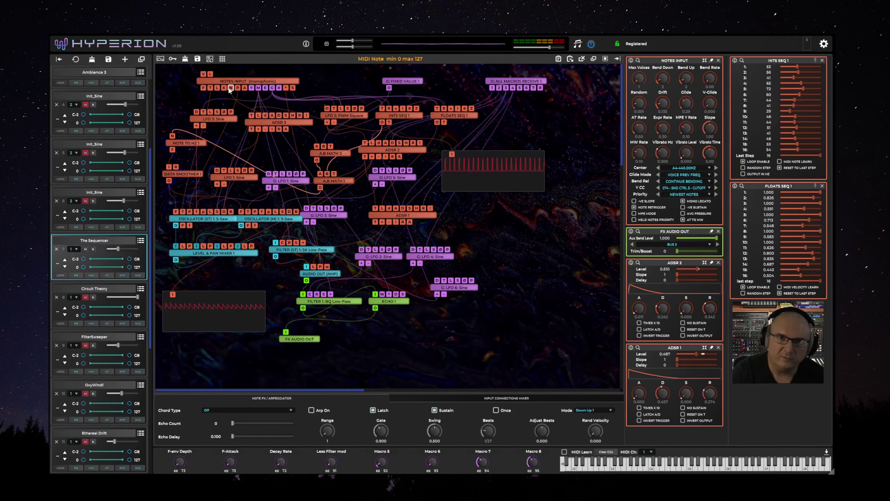
left_click(325, 156)
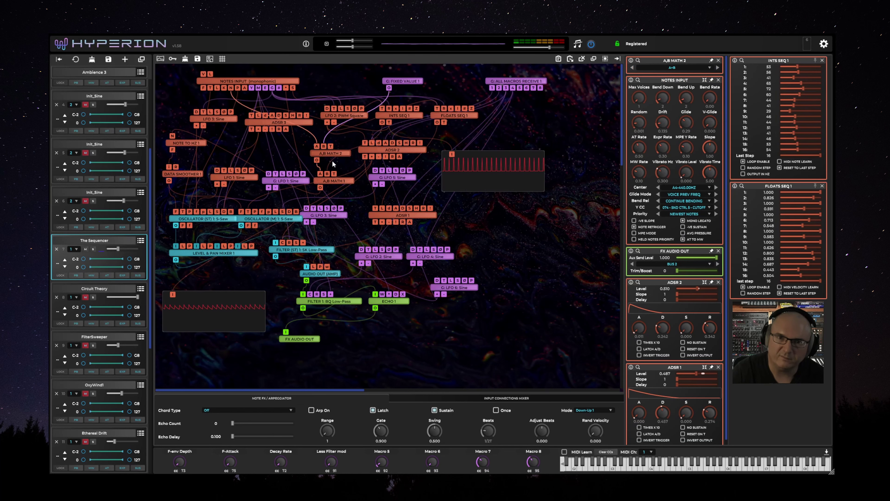
Examine A,B MATH 2, G: FIXED VALUE 1 and A,B MATH 1 in The Sequencer's note path, and lower the master volume.
left_click_drag(329, 155, 318, 155)
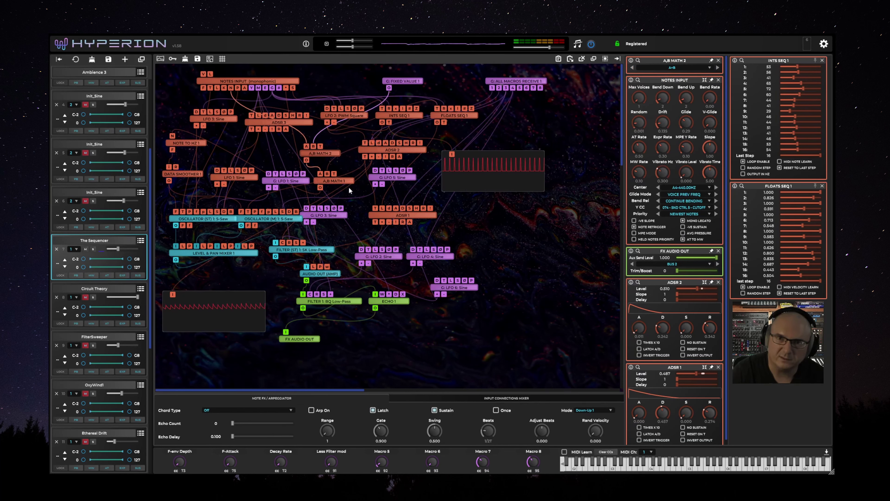
left_click(409, 81)
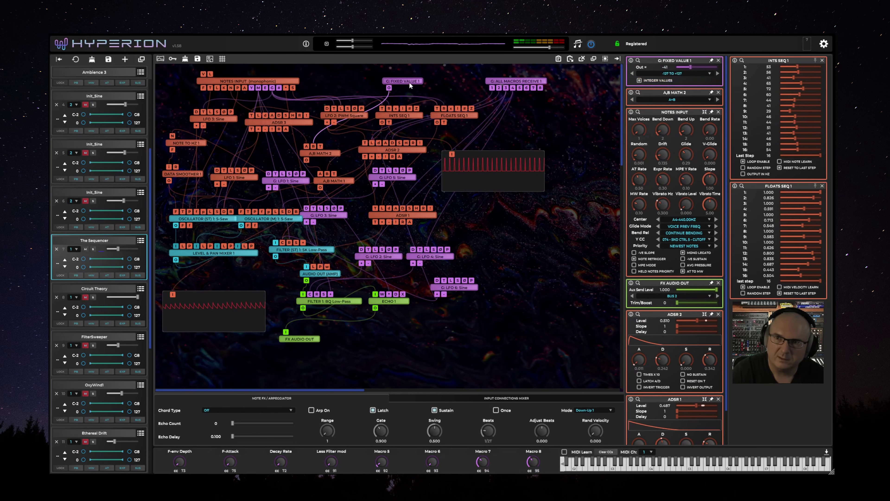
left_click(528, 48)
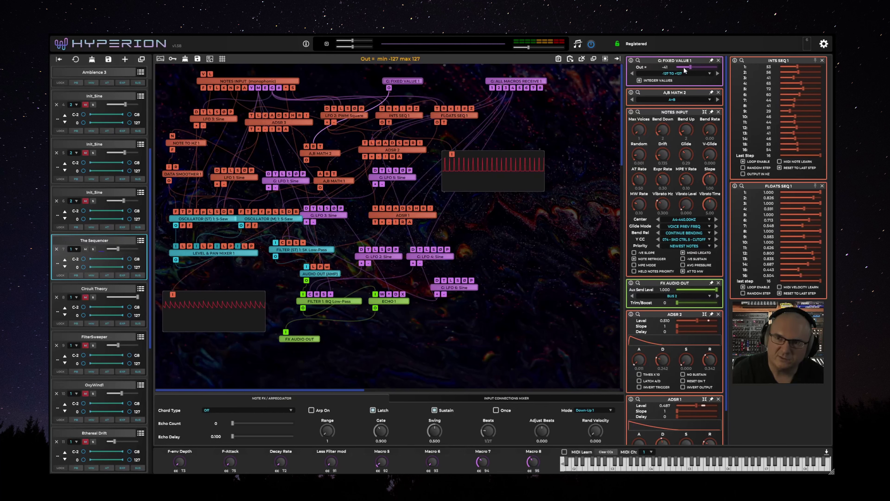
left_click(334, 182)
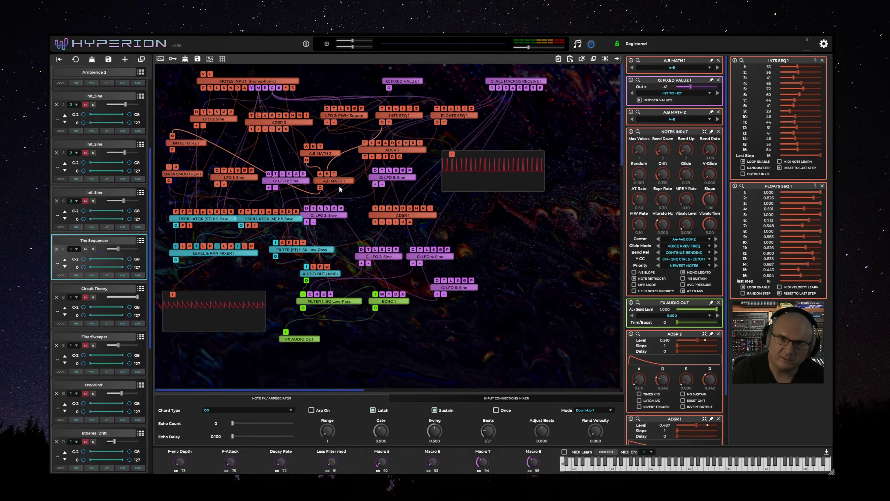
Trace the pitch path through NOTE TO HZ 1 and DATA SMOOTHER 1 to the oscillators, shifting OSCILLATOR (ST) 1 slightly aside.
left_click(173, 143)
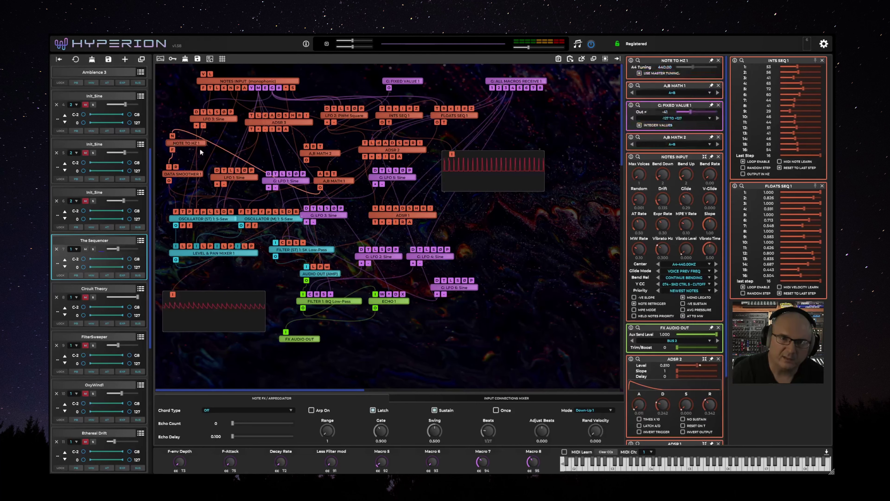
left_click(180, 176)
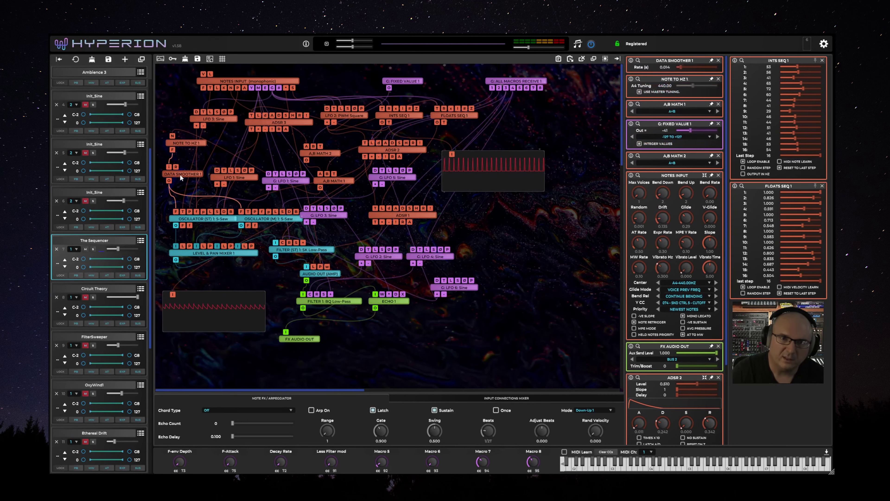
left_click(184, 144)
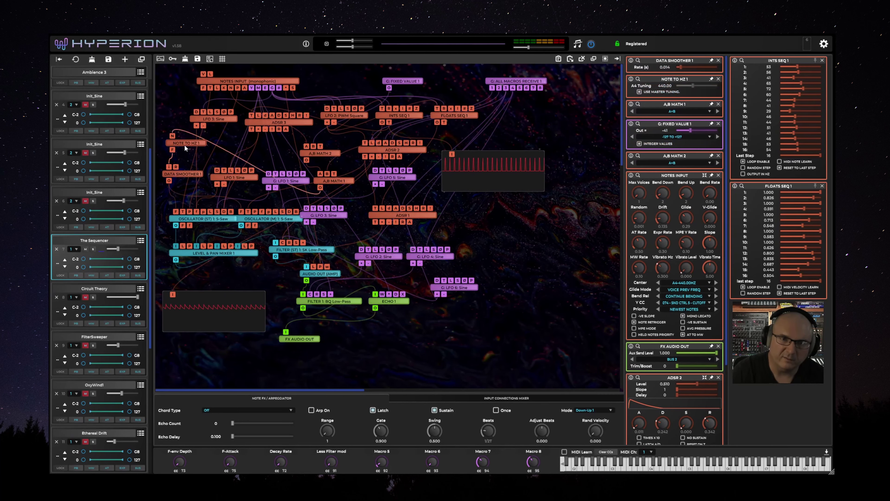
left_click(250, 220)
left_click_drag(218, 220, 211, 216)
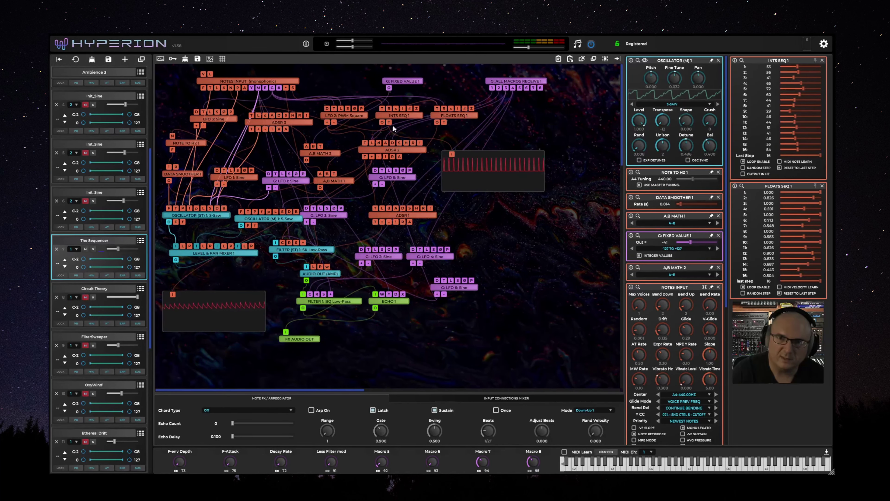
Examine ADSR 2 and ADSR 1 and compare the modulation connections feeding their Level inputs.
left_click(398, 151)
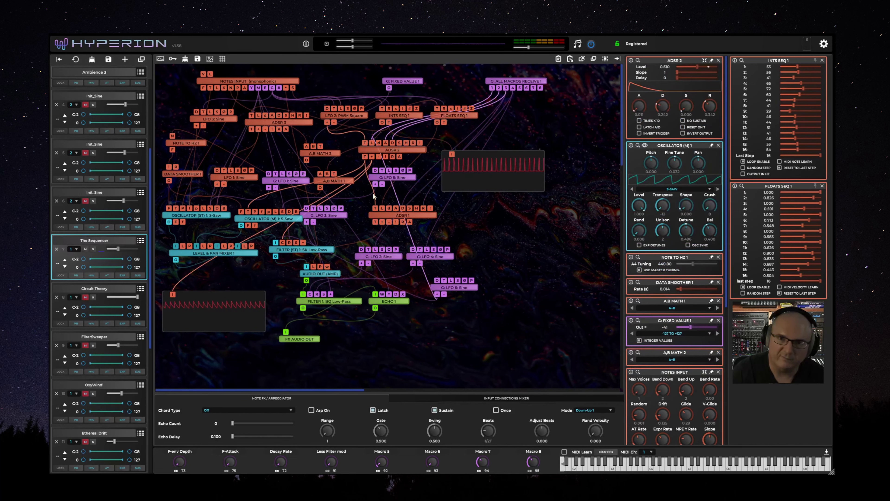
left_click(403, 220)
left_click_drag(403, 221, 389, 220)
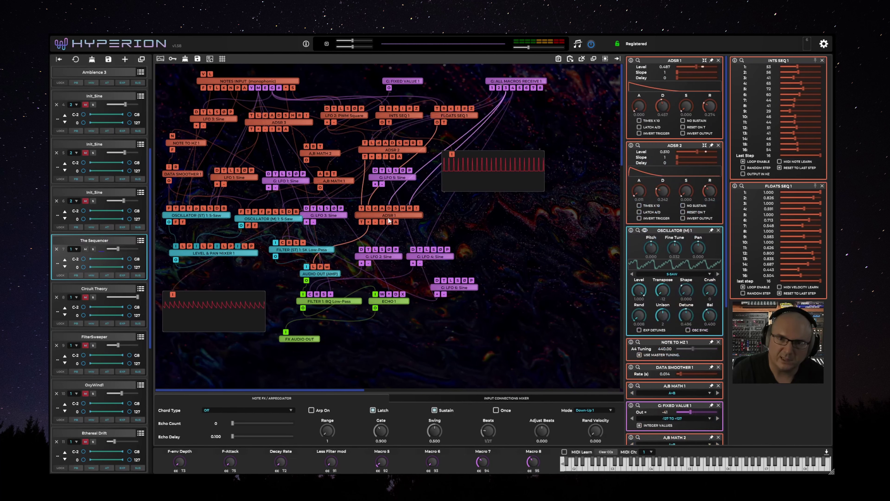
left_click(368, 208)
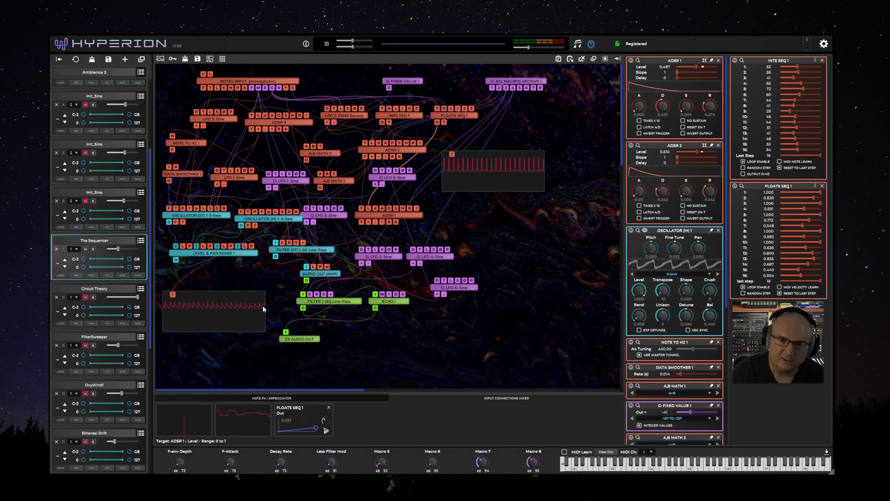
left_click(374, 144)
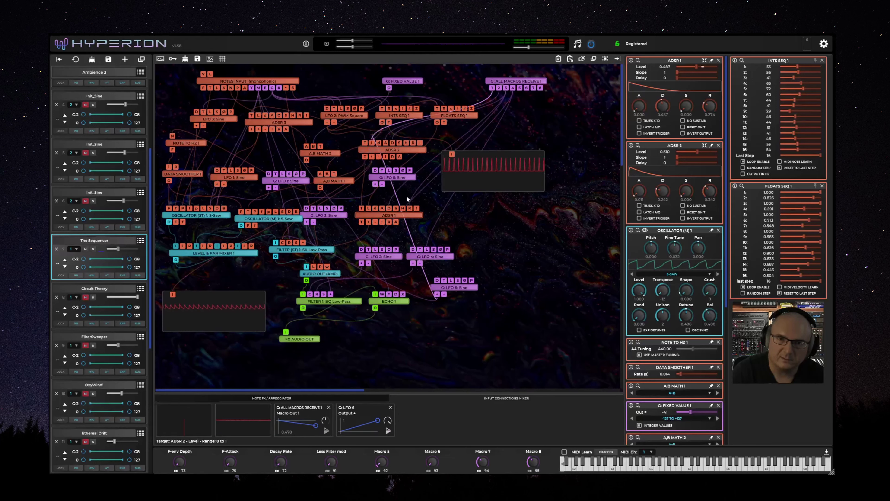
mouse_move(367, 210)
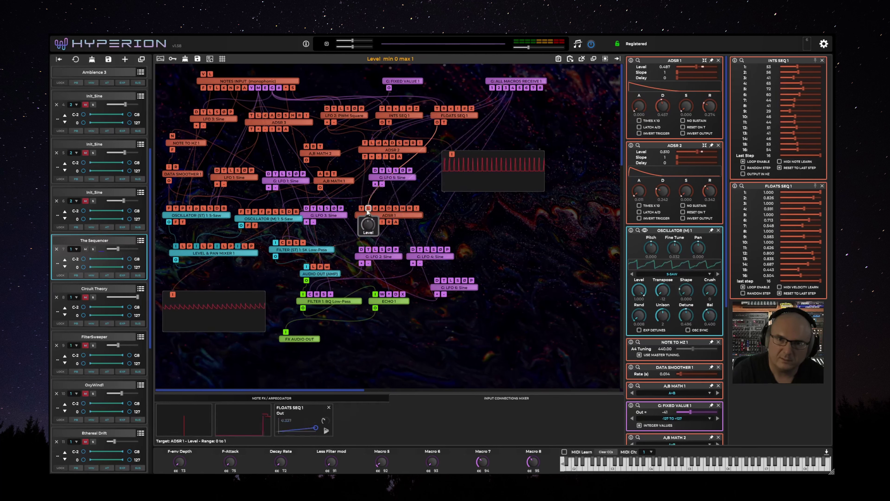
left_click(367, 210)
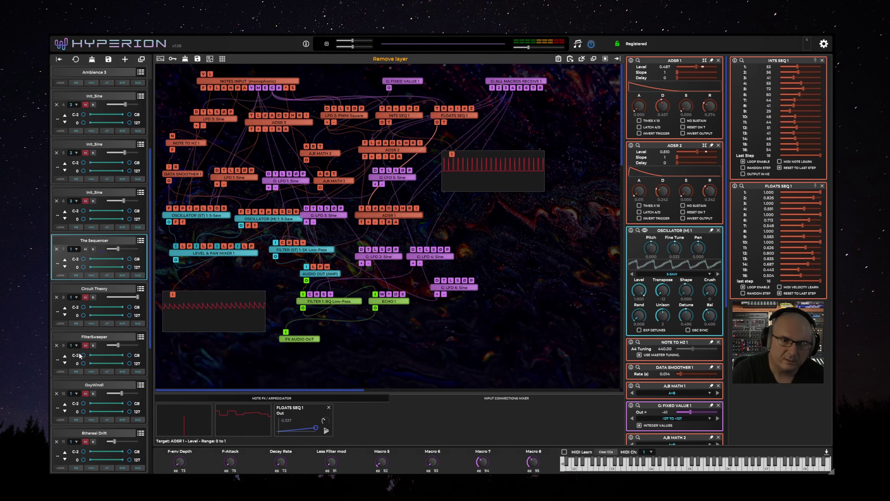
Switch from The Sequencer to the Circuit Theory layer and raise the master volume in two stages.
left_click(98, 285)
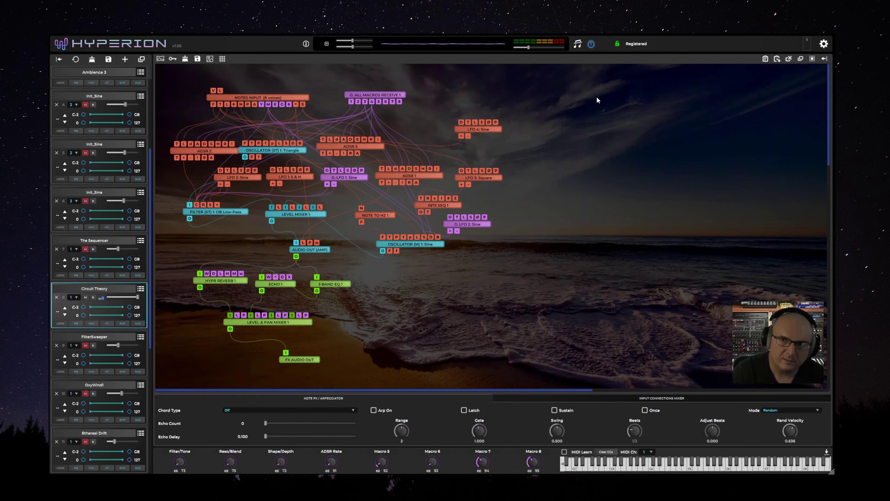
left_click(542, 47)
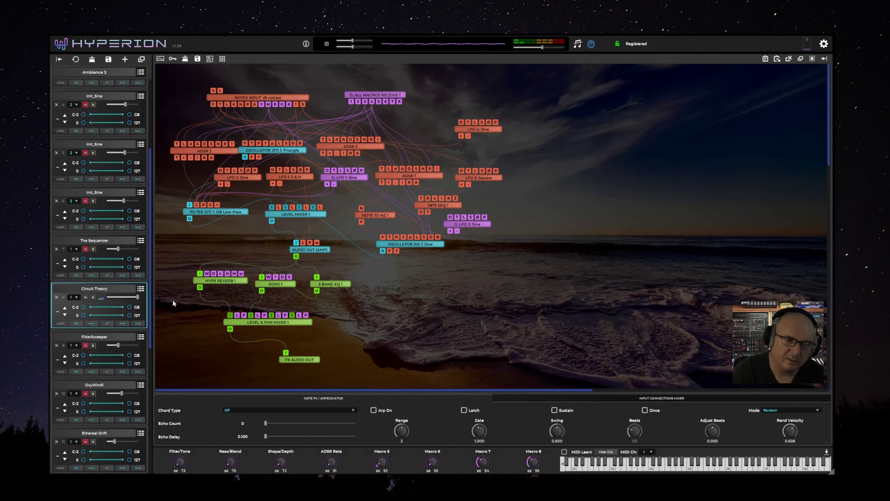
left_click(551, 46)
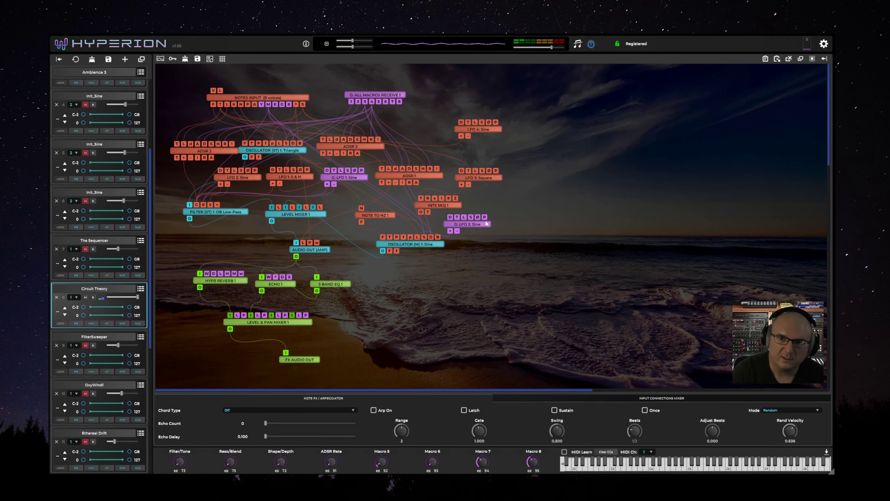
Examine how LFO 3 drives INTS SEQ 1 and how its output joins the MIDI note at NOTE TO HZ 1 to pitch OSCILLATOR (M) 1.
left_click(432, 207)
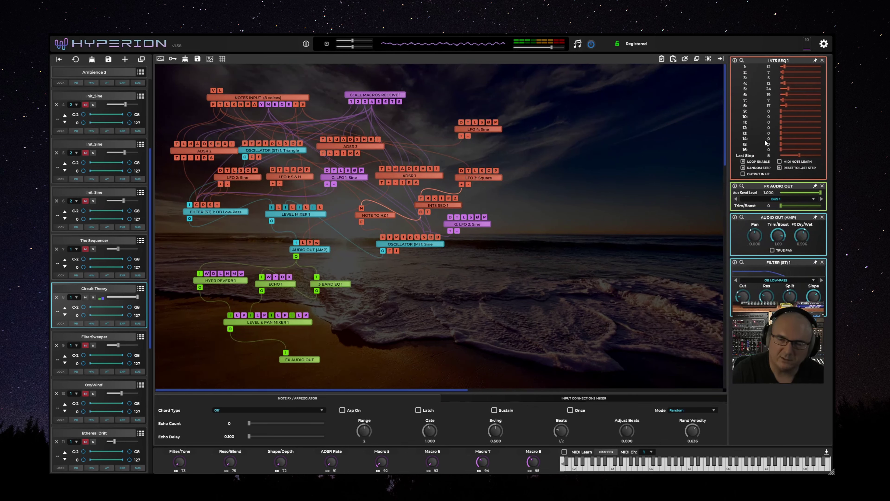
left_click(494, 178)
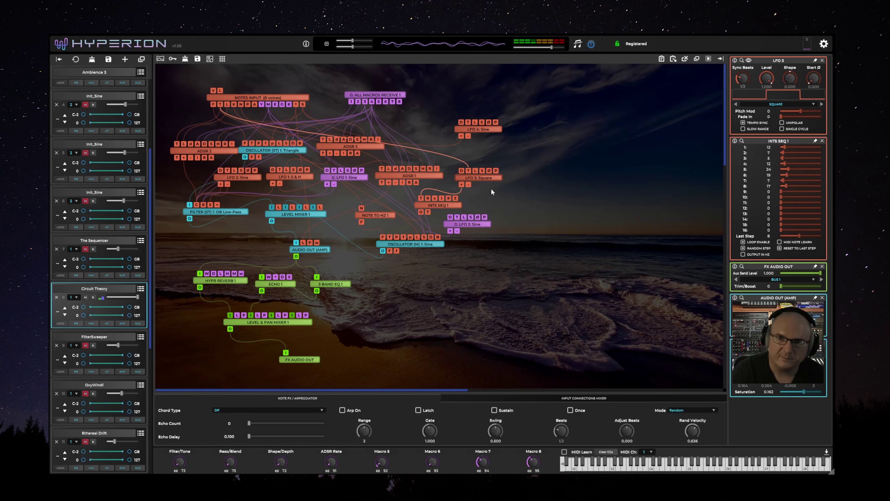
left_click(438, 205)
left_click_drag(421, 211, 361, 207)
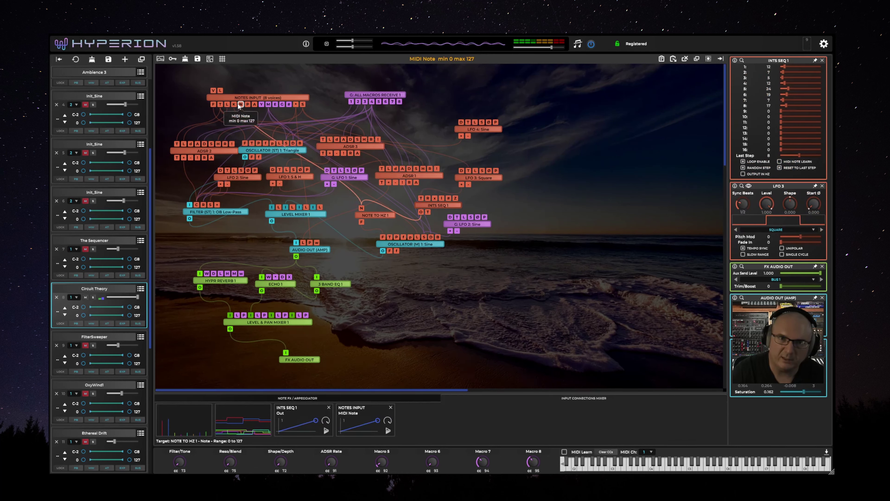
left_click_drag(238, 104, 372, 213)
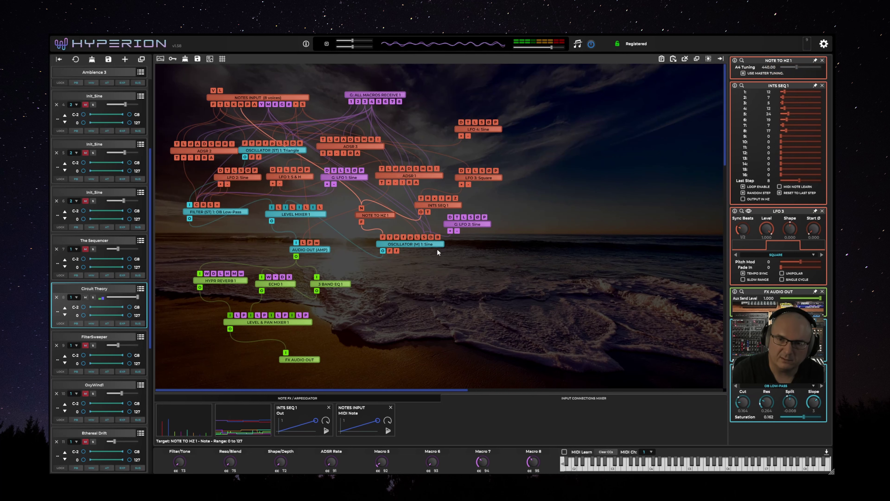
left_click_drag(437, 251, 418, 248)
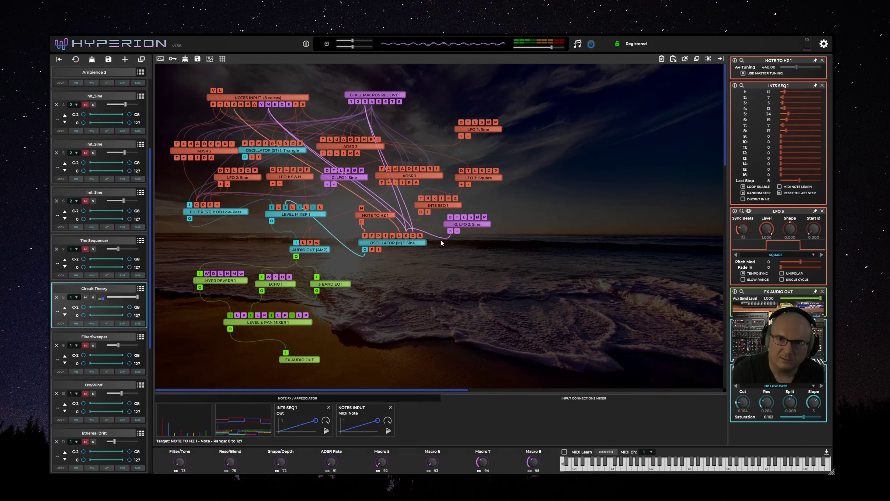
Examine G: LFO 1 and the modulation sources connected to the FILTER (ST) 1 cutoff and resonance inputs.
mouse_move(339, 178)
left_mouse_down()
mouse_move(228, 225)
mouse_move(352, 184)
mouse_move(341, 174)
left_mouse_up()
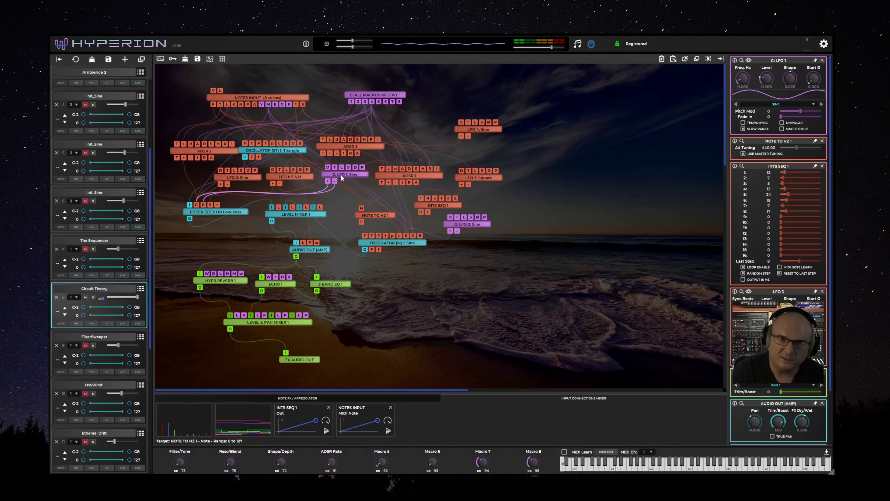
left_click(200, 207)
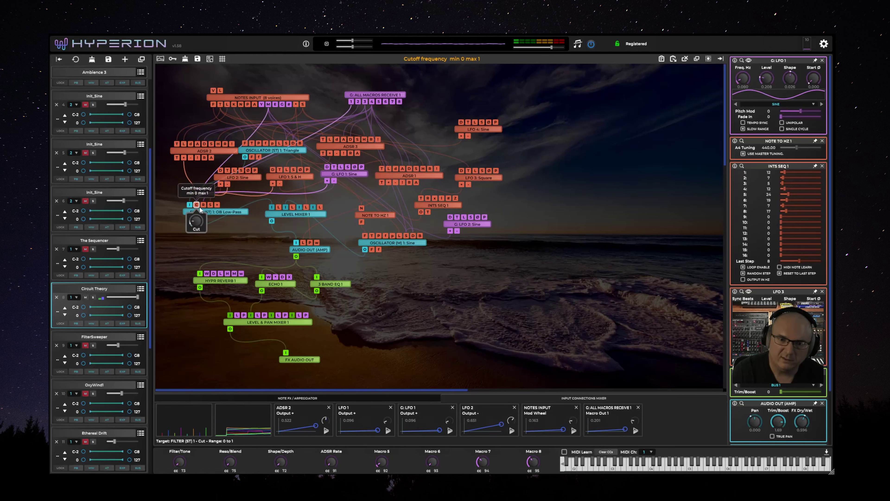
left_click(203, 204)
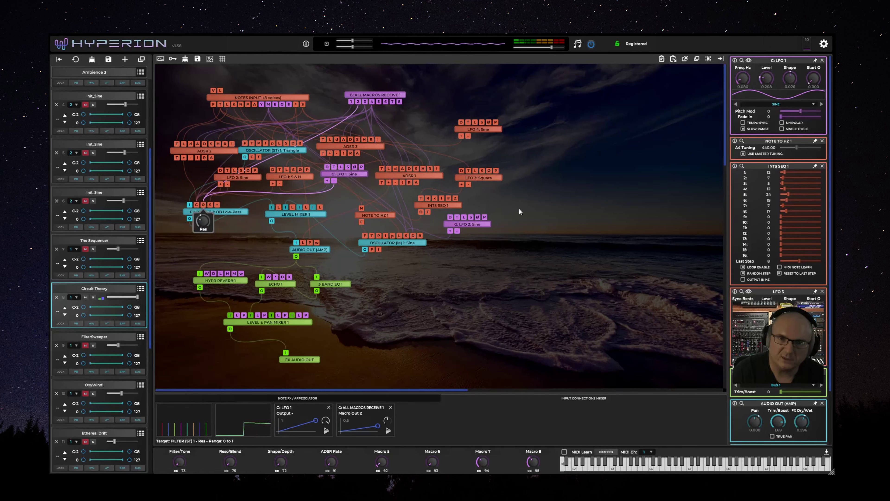
Examine G: LFO 2 and the Shape modulation of OSCILLATOR (M) 1, and show that oscillator's waveform in the large scope.
left_click(474, 225)
left_click(406, 236)
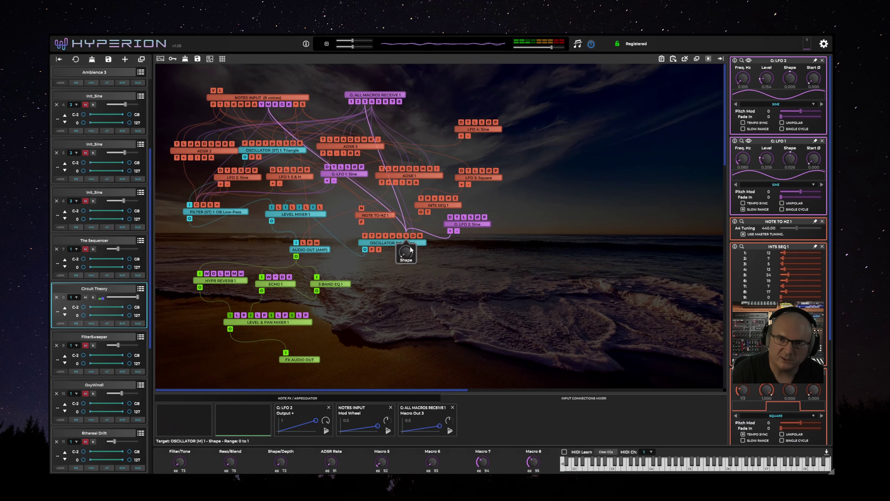
left_click(416, 243)
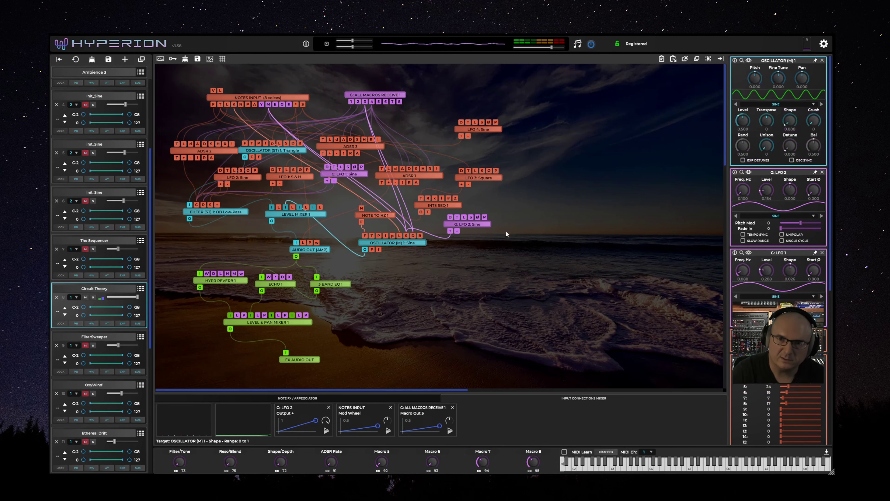
left_click(749, 60)
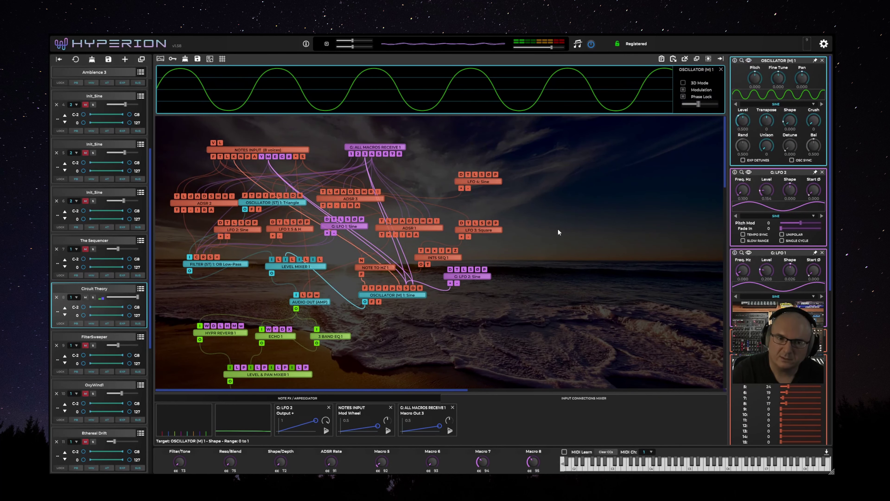
Mute Circuit Theory, unmute and display the FilterSweeper layer, and raise its volume slightly.
left_click(85, 298)
left_click(85, 345)
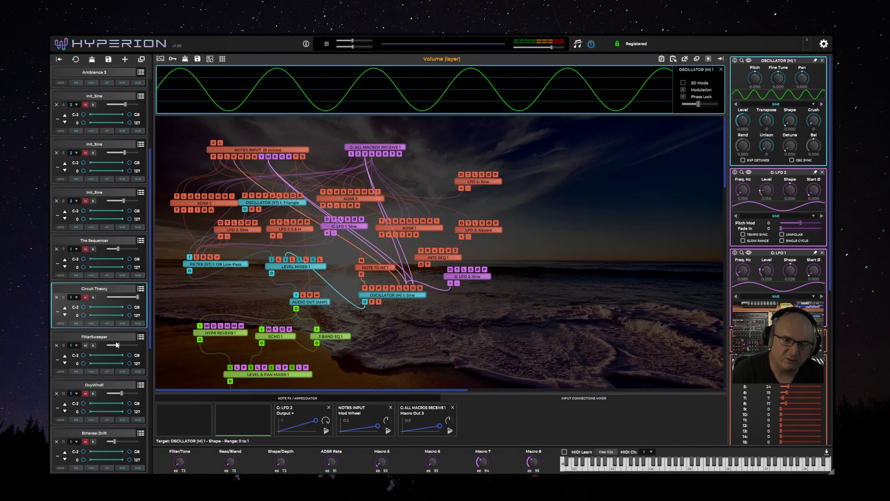
left_click(108, 337)
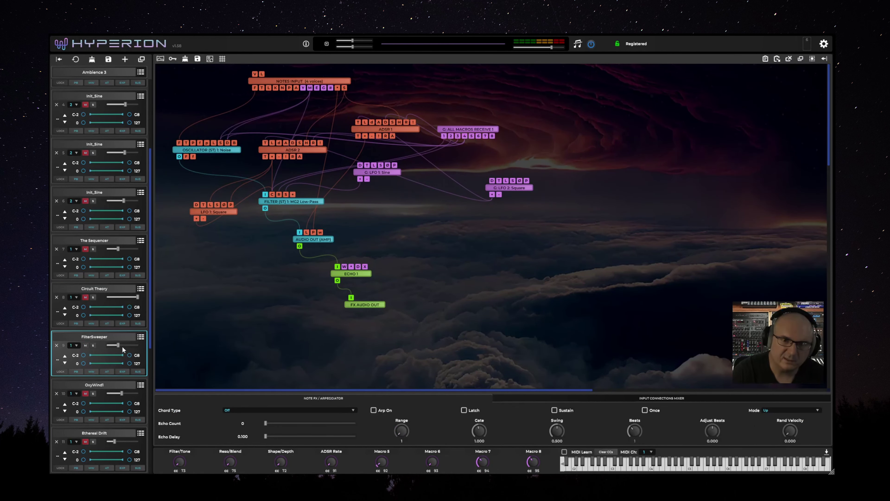
left_click_drag(123, 349, 122, 345)
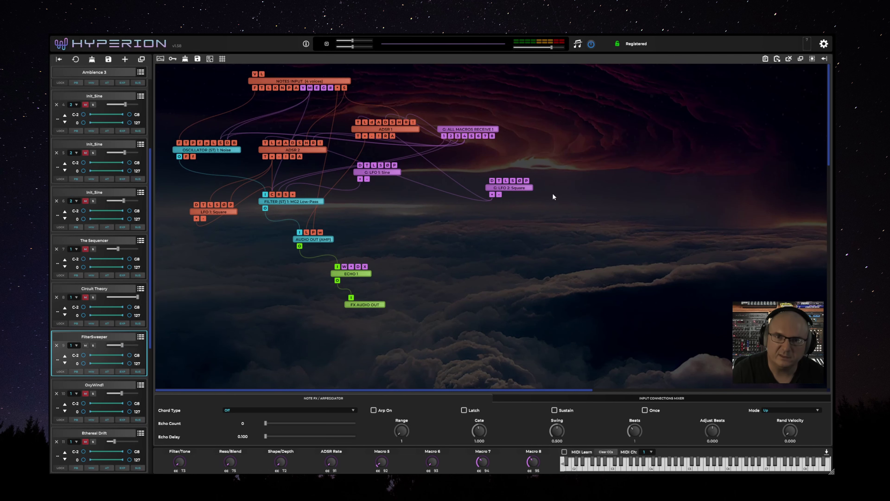
Move the square-wave G: LFO 2 beside NOTES INPUT in FilterSweeper and display its settings.
left_click_drag(530, 189, 487, 99)
left_click(487, 99)
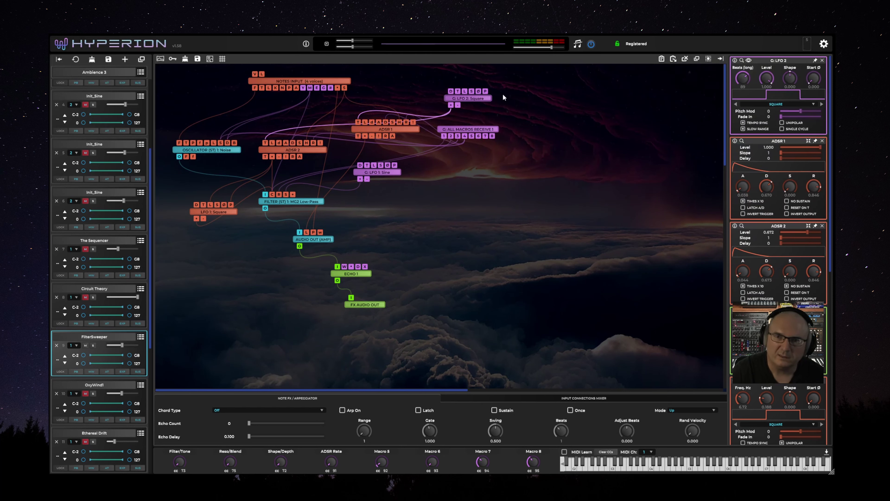
left_click_drag(466, 100, 395, 89)
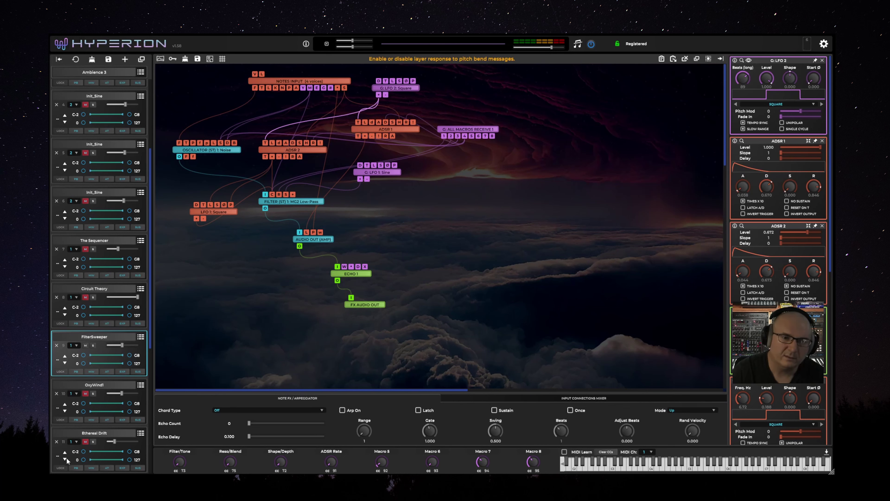
Unmute the OxyWind1 layer and display its G: LFO 3 and G: LFO 1 settings.
left_click(86, 393)
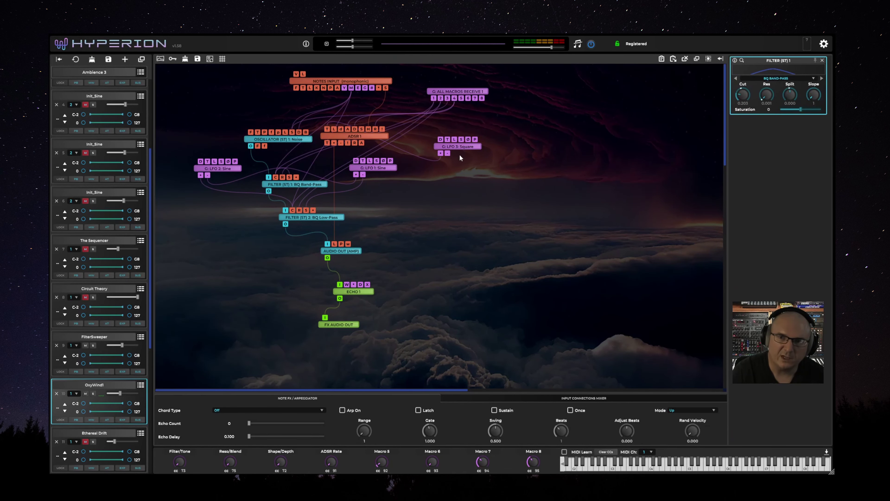
left_click(466, 147)
left_click(393, 167)
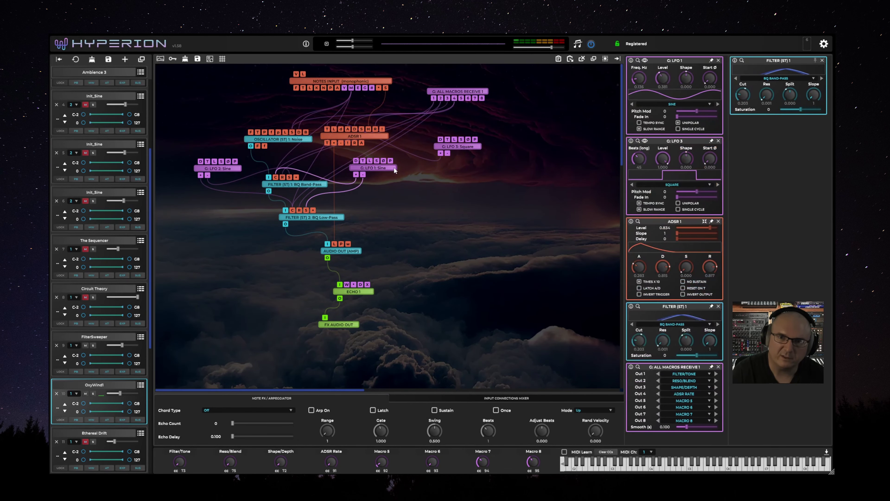
Move G: LFO 1 slightly lower in OxyWind1, mute that layer and return to the FilterSweeper layer.
left_click_drag(391, 166, 403, 181)
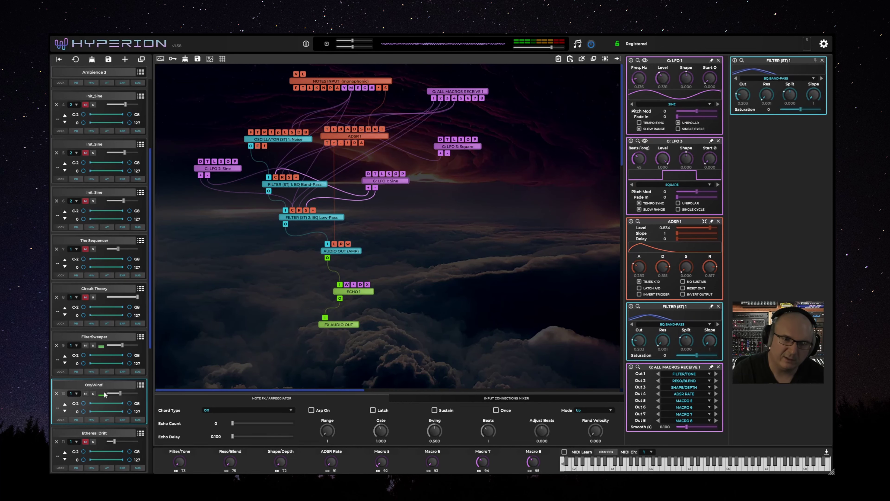
left_click(85, 393)
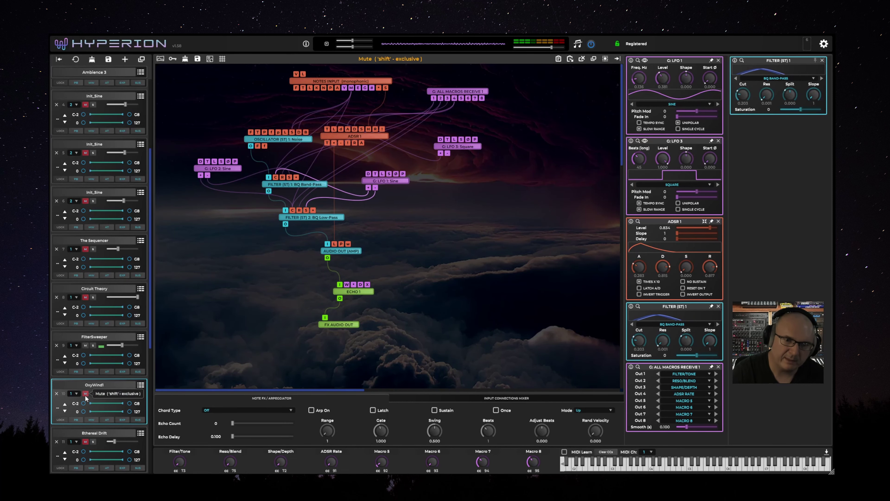
left_click(108, 337)
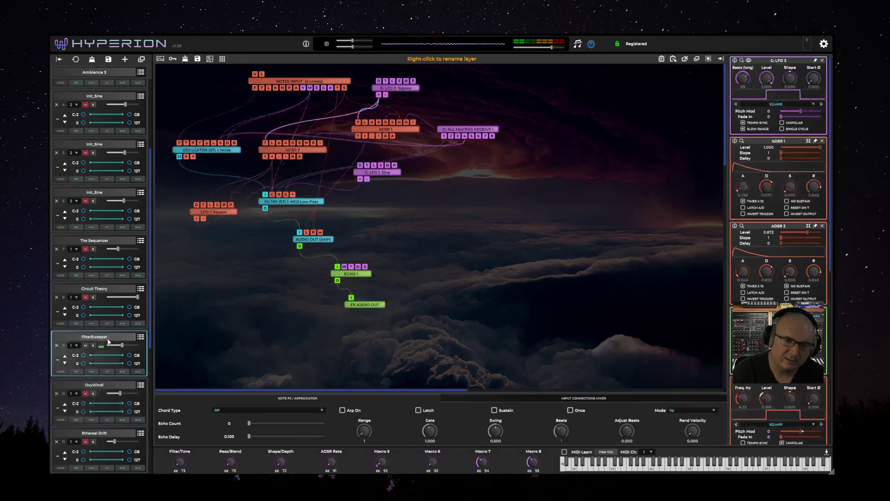
Show the modulation connections feeding the FILTER (ST) 1 cutoff, and switch the audible layer from FilterSweeper to OxyWind1.
left_click(272, 195)
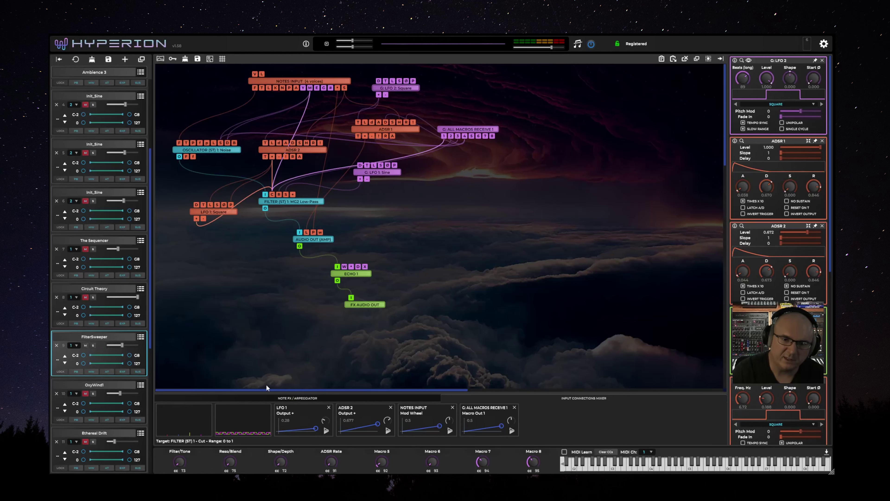
left_click(86, 345)
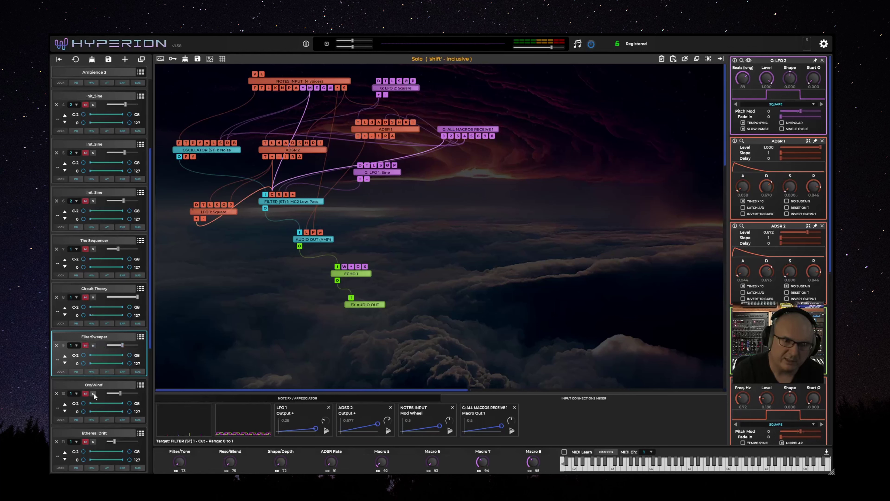
left_click(93, 393)
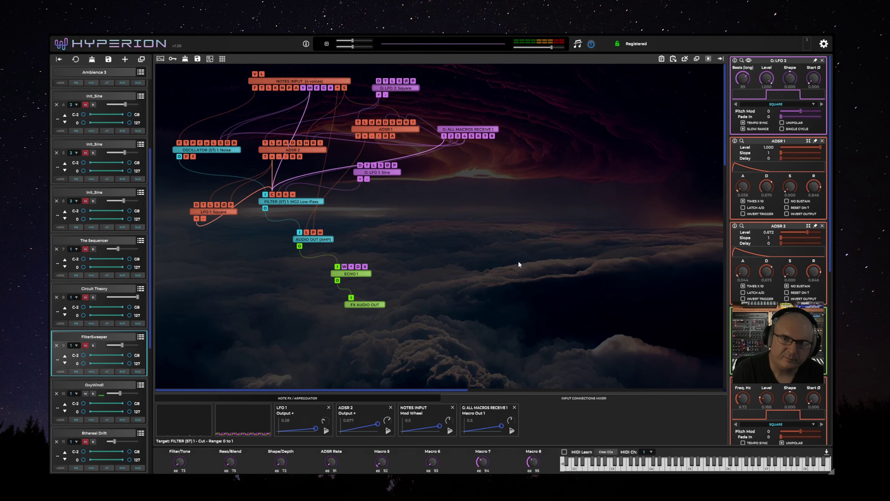
In FilterSweeper, reposition G: LFO 1, LFO 1 and FILTER (ST) 1, and display the settings of the noise oscillator.
left_click_drag(399, 176, 425, 173)
left_click_drag(238, 209, 224, 190)
left_click(229, 150)
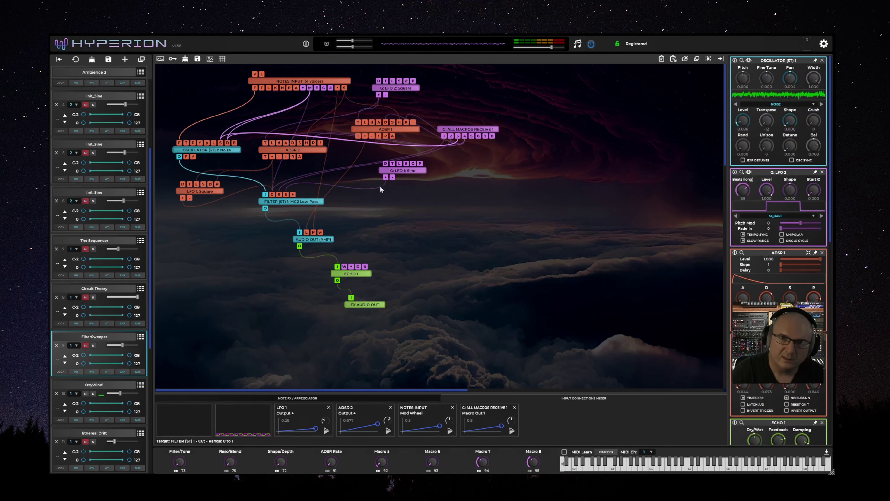
left_click_drag(304, 204, 297, 204)
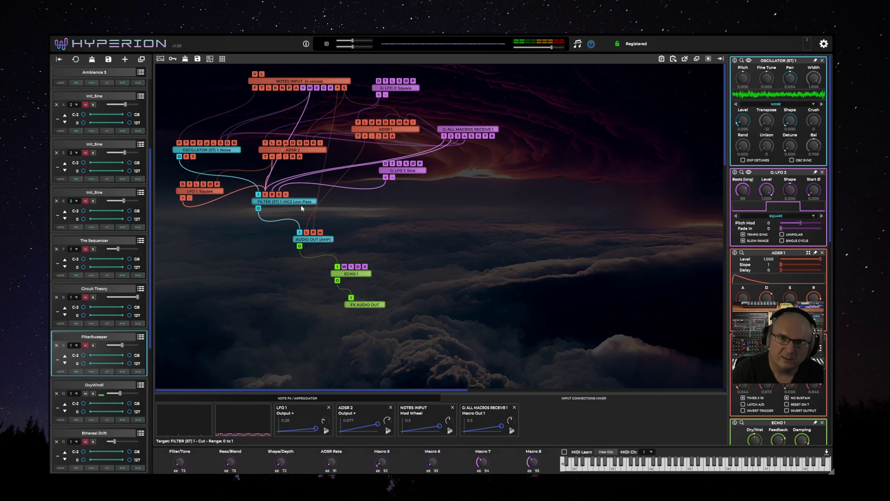
Display the G: LFO 2 settings, move ADSR 2 slightly higher, and highlight the cutoff connections of FILTER (ST) 1.
left_click(413, 91)
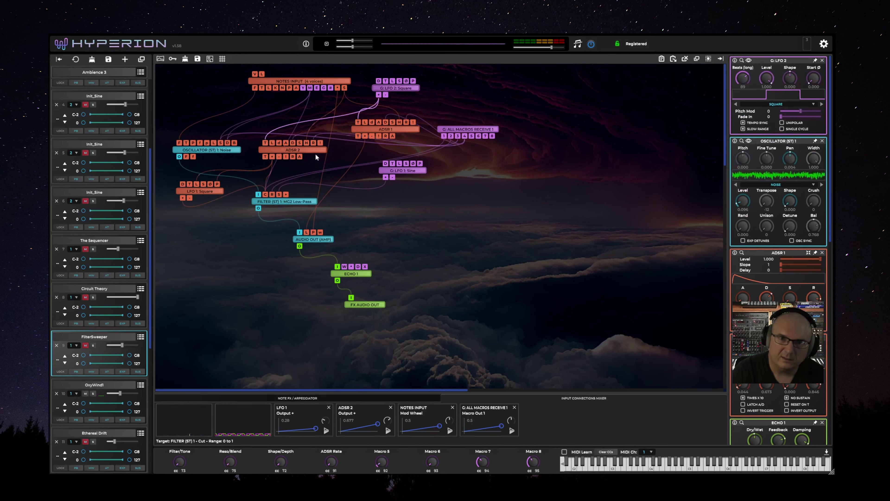
left_click_drag(315, 154, 309, 147)
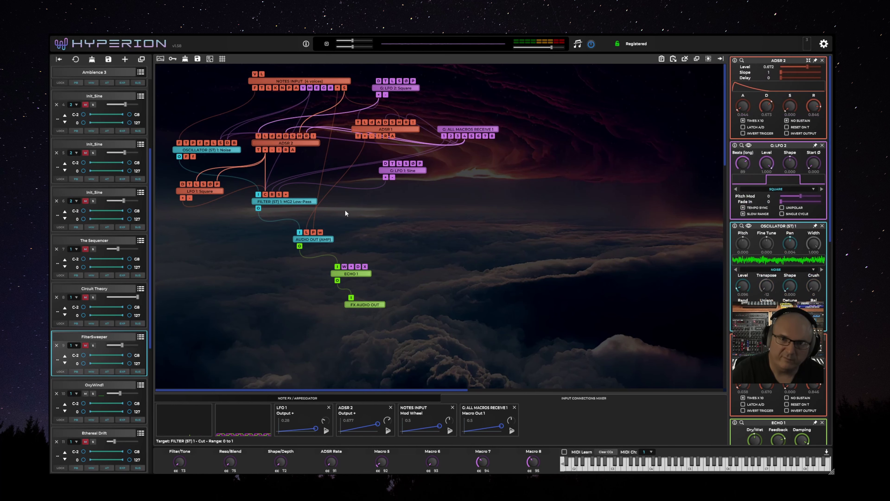
left_click(265, 195)
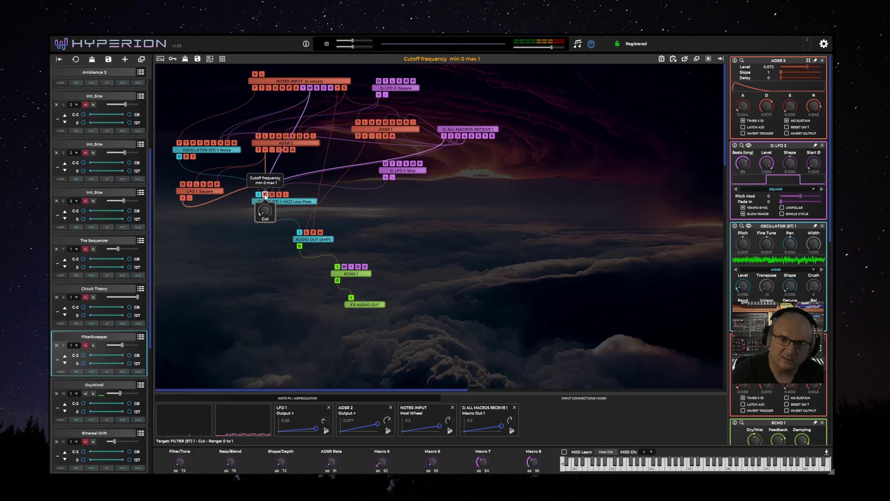
In OxyWind1, show the cutoff modulation of both filters and spread G: LFO 1 and the noise oscillator away from them.
left_click(121, 384)
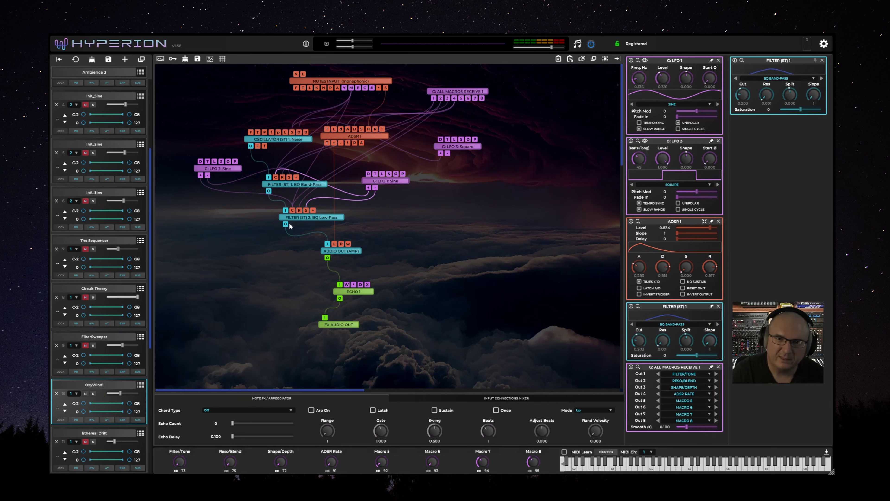
left_click(292, 210)
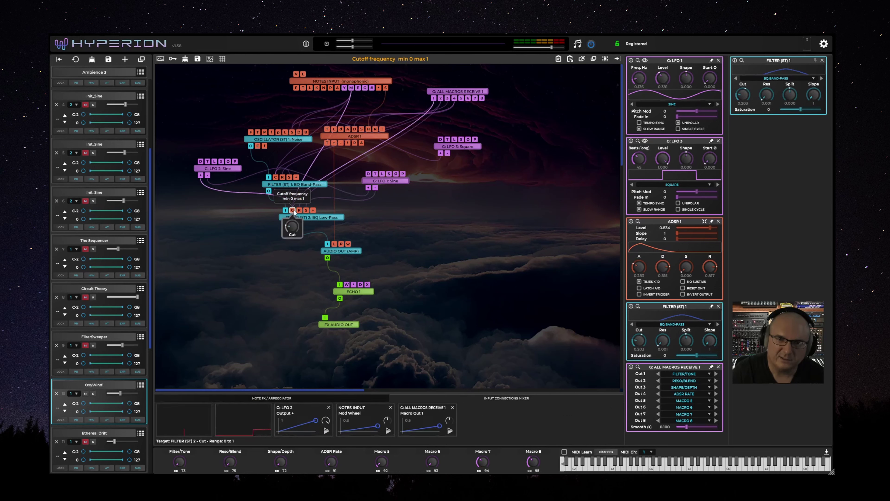
left_click(275, 178)
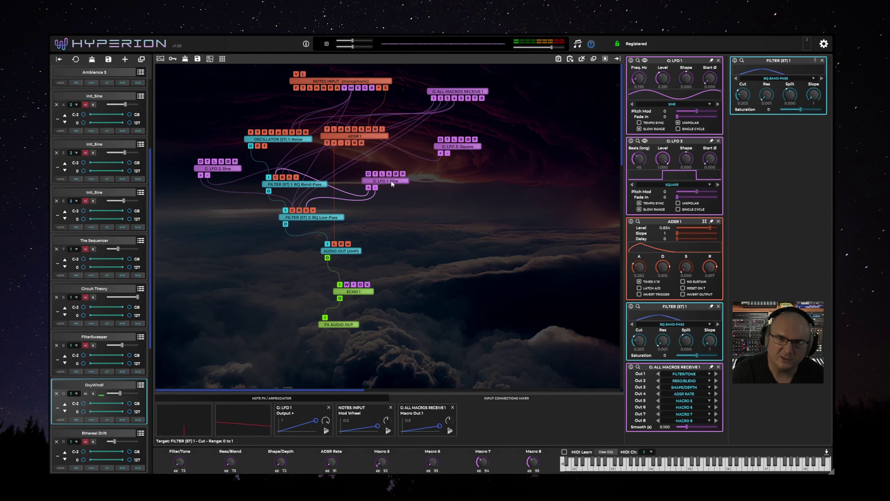
mouse_move(391, 180)
left_mouse_down()
mouse_move(381, 177)
mouse_move(401, 171)
left_mouse_up()
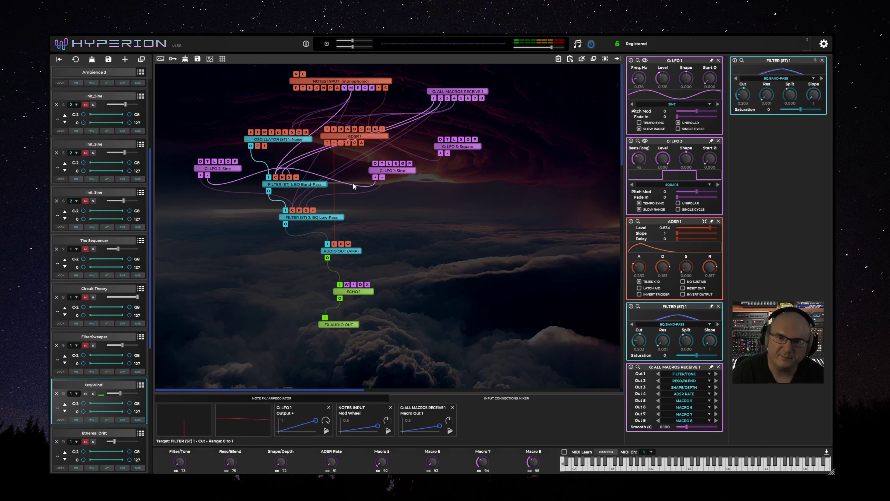
left_click_drag(296, 142, 278, 134)
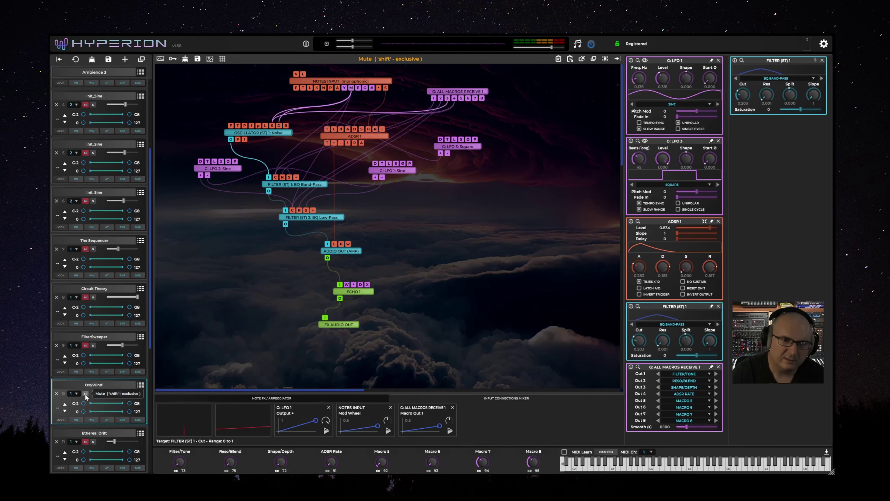
Mute OxyWind1, unmute and display the Ethereal Drift layer, and nudge its NOTES INPUT module and layer volume.
left_click(125, 433)
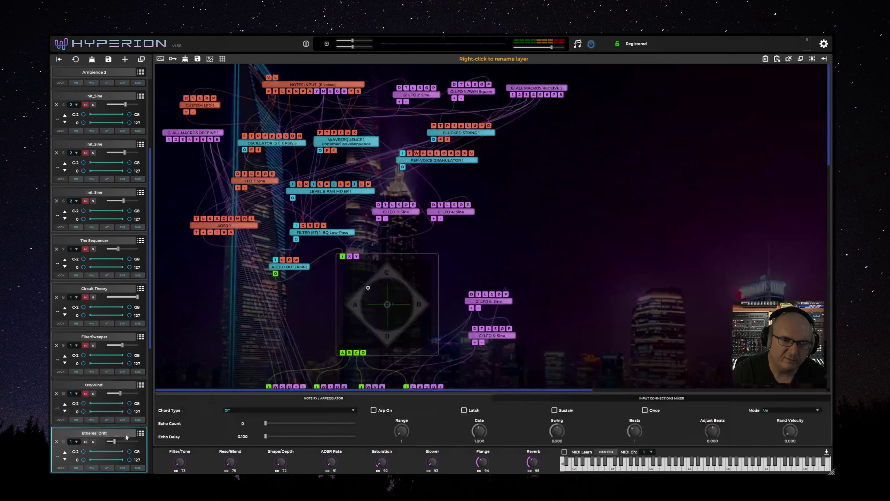
scroll(148, 344, "down", 5)
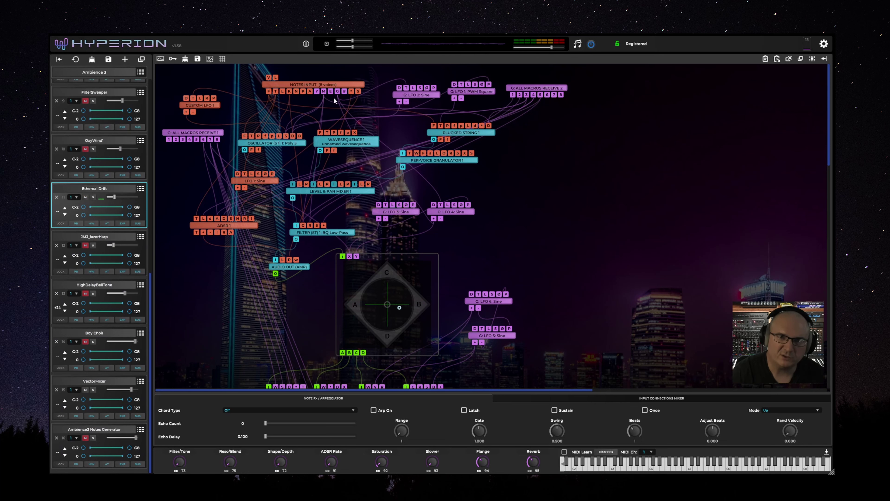
left_click_drag(335, 86, 332, 86)
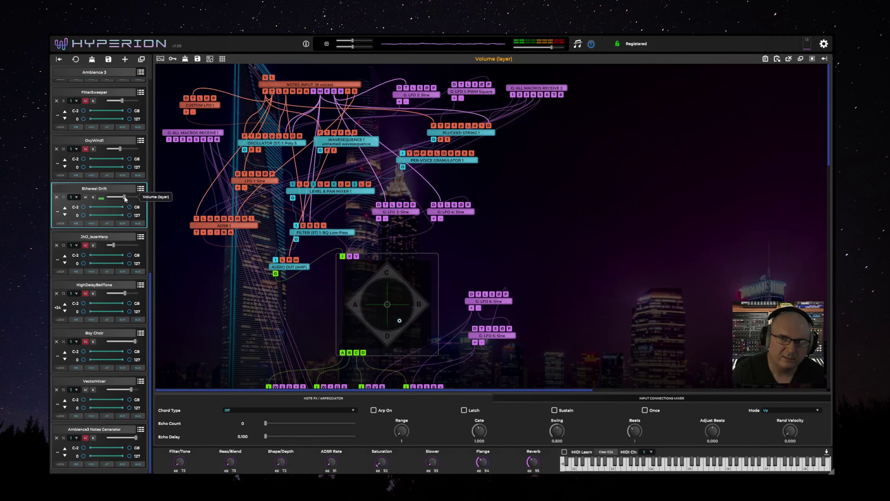
left_click_drag(120, 197, 113, 201)
Mute Ethereal Drift, unmute and display the JMJ_lazerHarp layer, and raise its volume.
left_click(86, 245)
left_click_drag(117, 245, 120, 245)
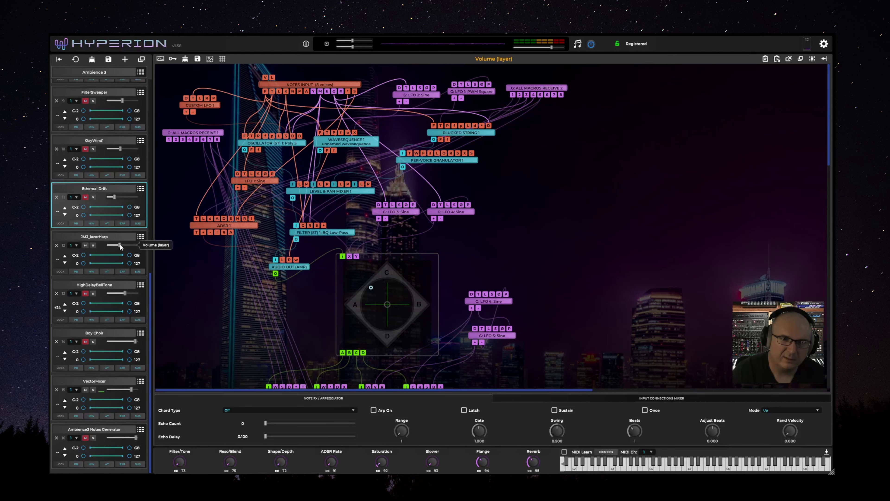
left_click(120, 235)
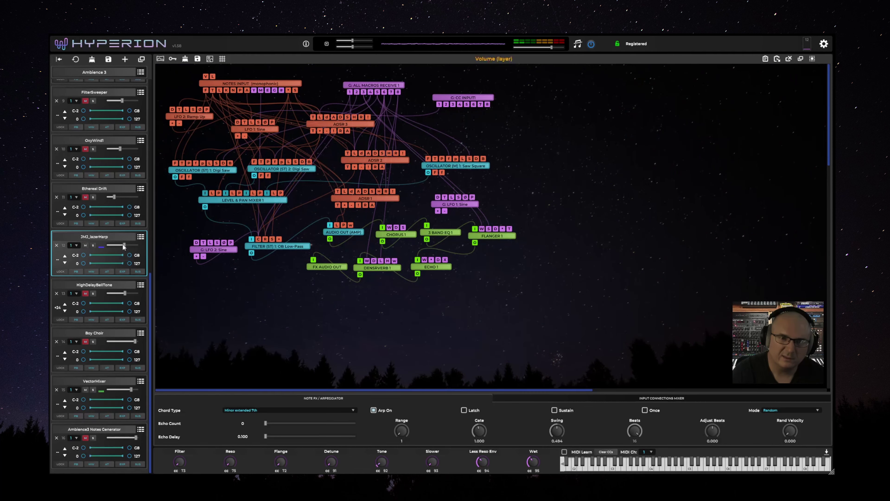
left_click_drag(122, 244, 124, 244)
Display the NOTES INPUT settings of JMJ_lazerHarp, set Glide to 1.802 and readjust the layer volume.
left_click(250, 83)
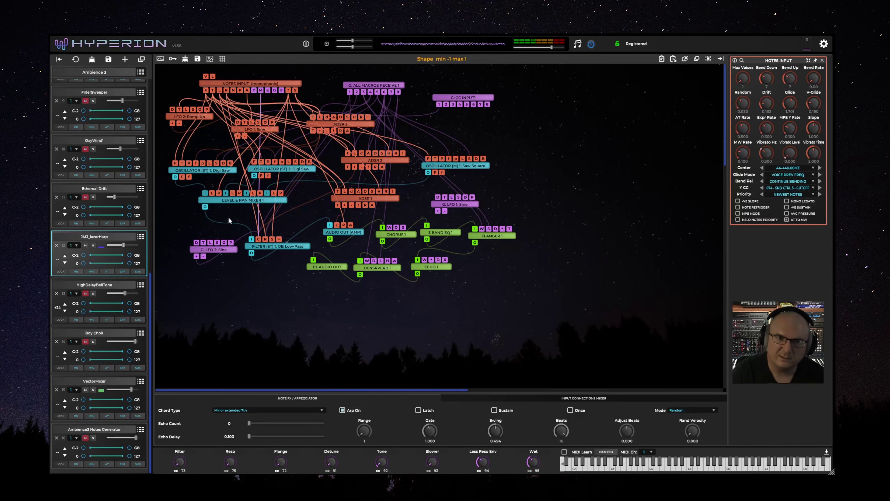
left_click_drag(123, 244, 115, 245)
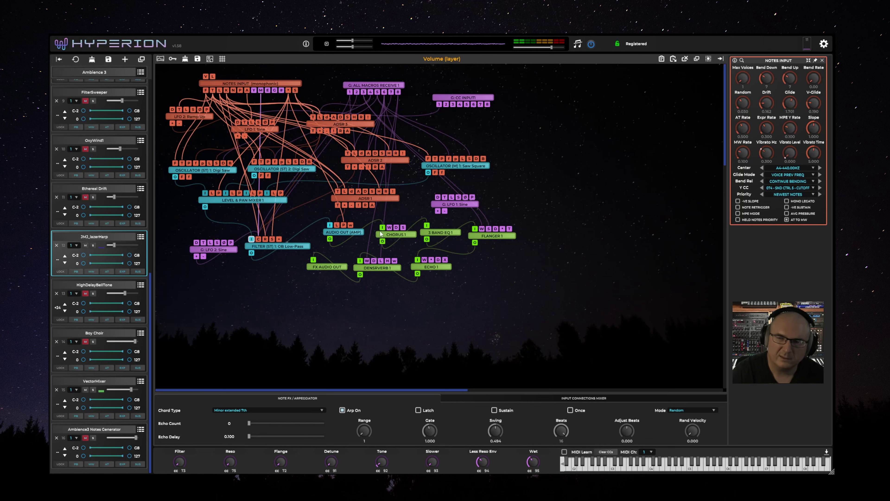
left_click_drag(788, 101, 789, 90)
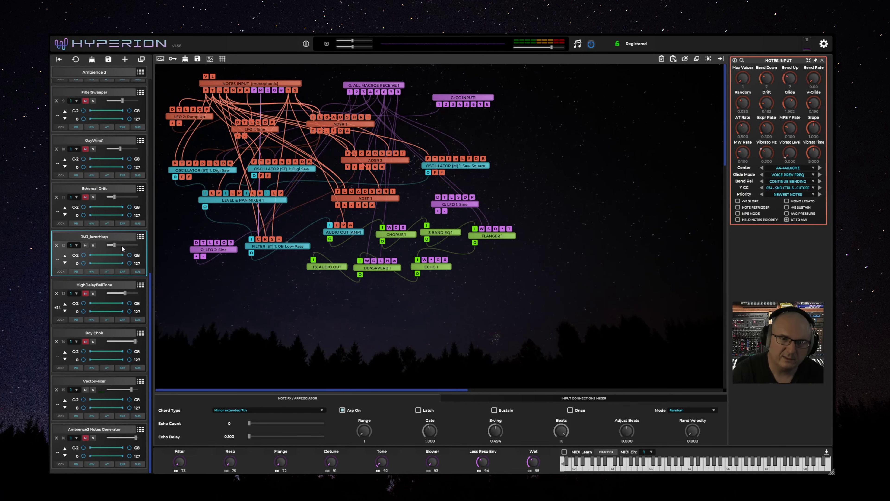
left_click_drag(122, 248, 120, 249)
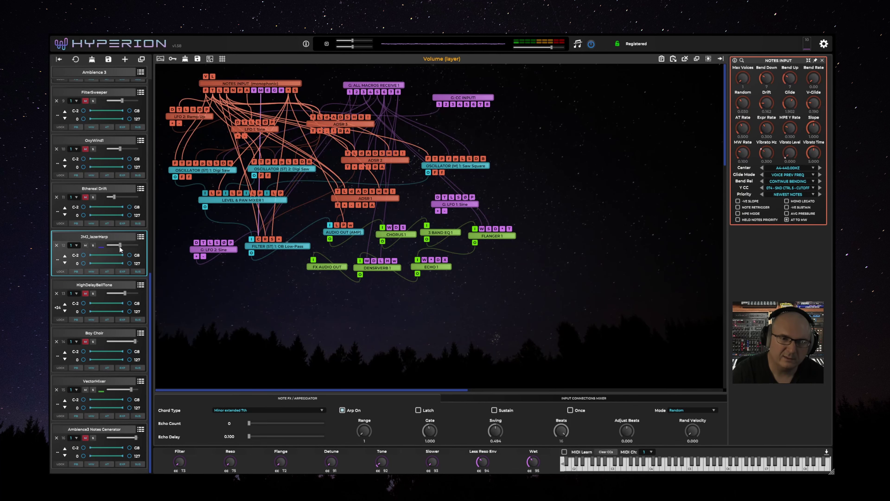
Mute JMJ_lazerHarp, unmute HighDelayBellTone with slightly raised volume, and display its ADSR 1, DATA MIXER 1 and REVERB 1 settings.
left_click(89, 291)
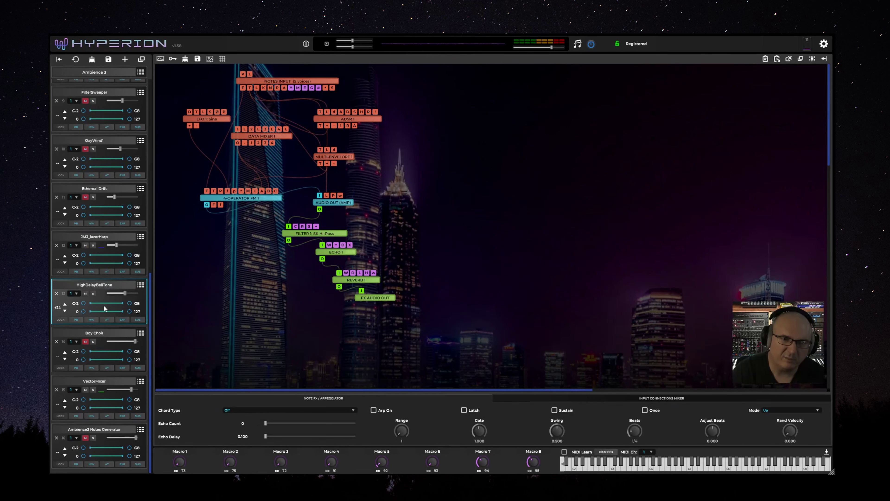
left_click(85, 245)
left_click_drag(125, 293, 128, 293)
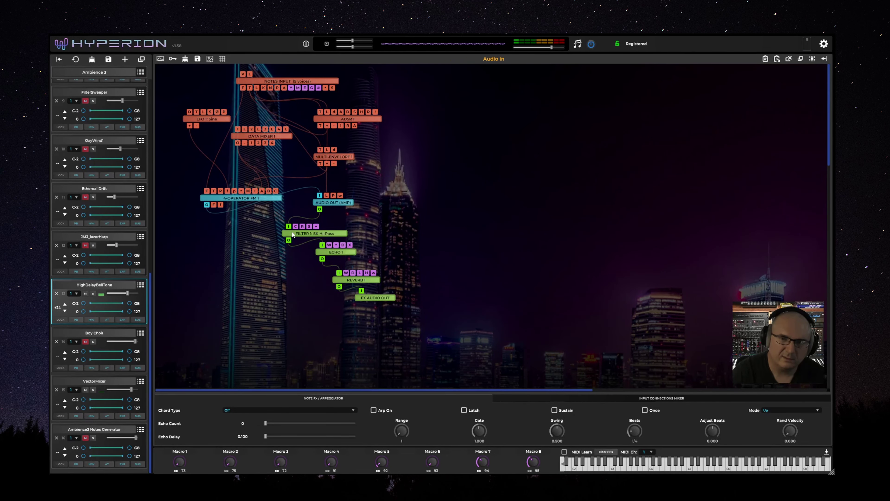
left_click_drag(367, 118, 354, 127)
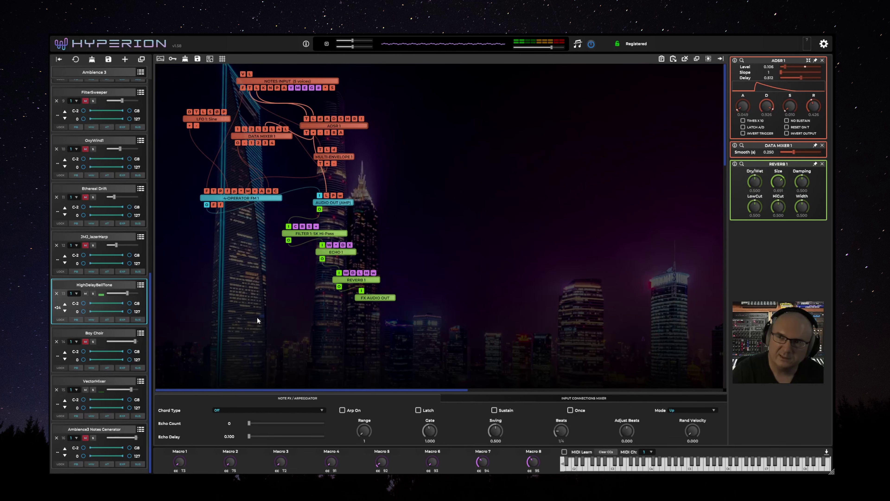
Display the Boy Choir layer, mute HighDelayBellTone and unmute Boy Choir.
left_click(93, 335)
left_click(78, 293)
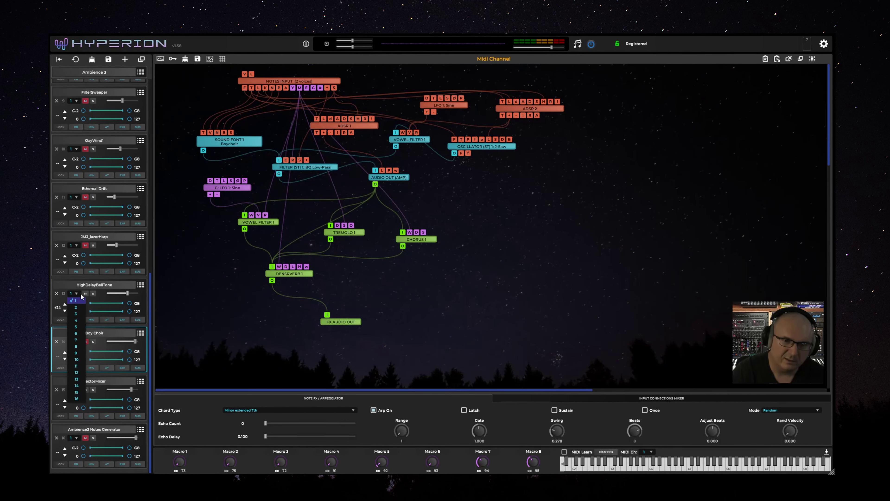
left_click(91, 295)
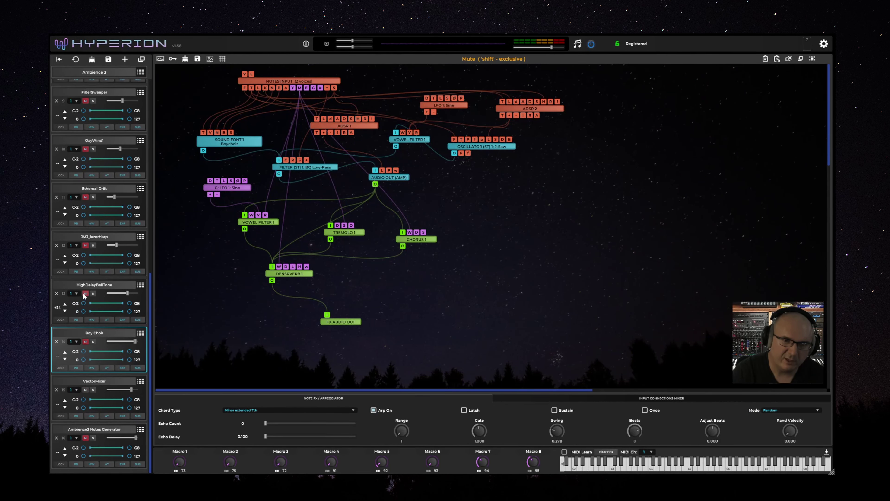
left_click(85, 341)
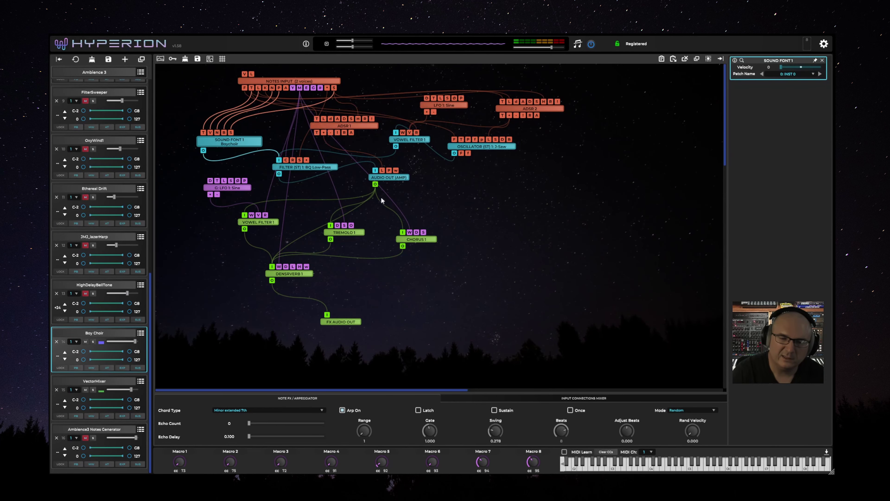
Display the FX AUDIO OUT and DENSRVERB 1 settings of Boy Choir, and lower the master output volume.
left_click(352, 323)
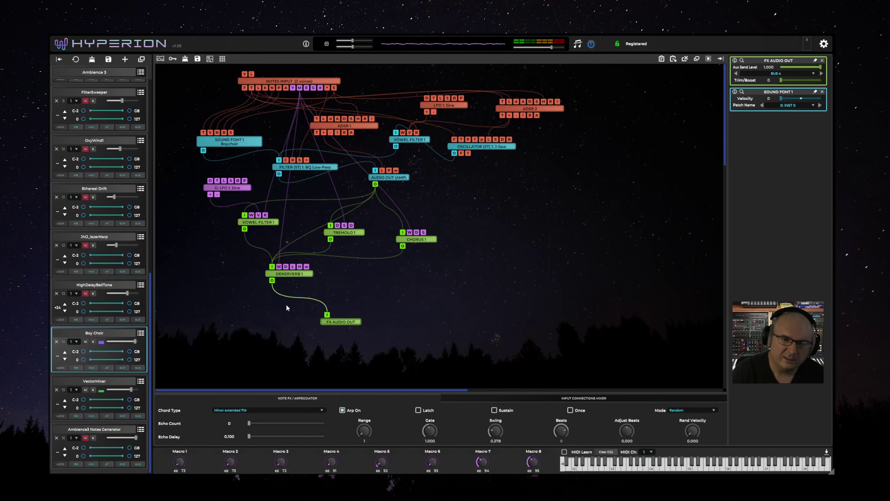
left_click(299, 276)
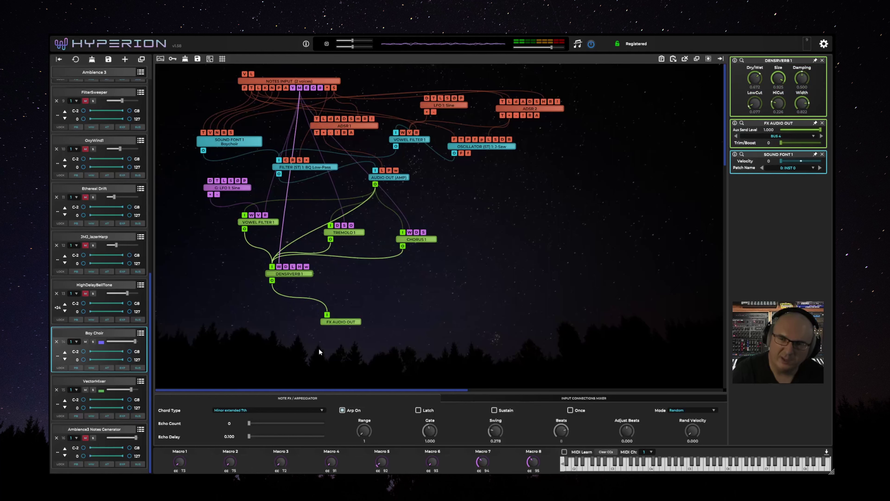
left_click(348, 322)
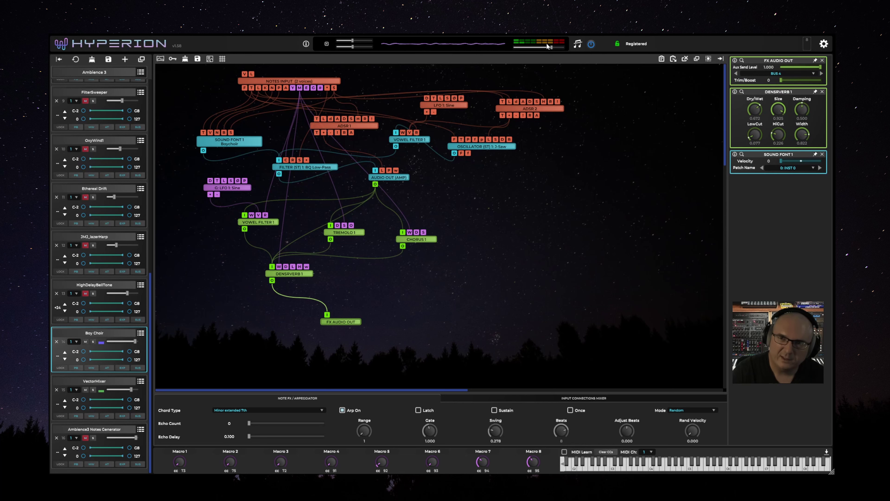
left_click_drag(548, 46, 532, 46)
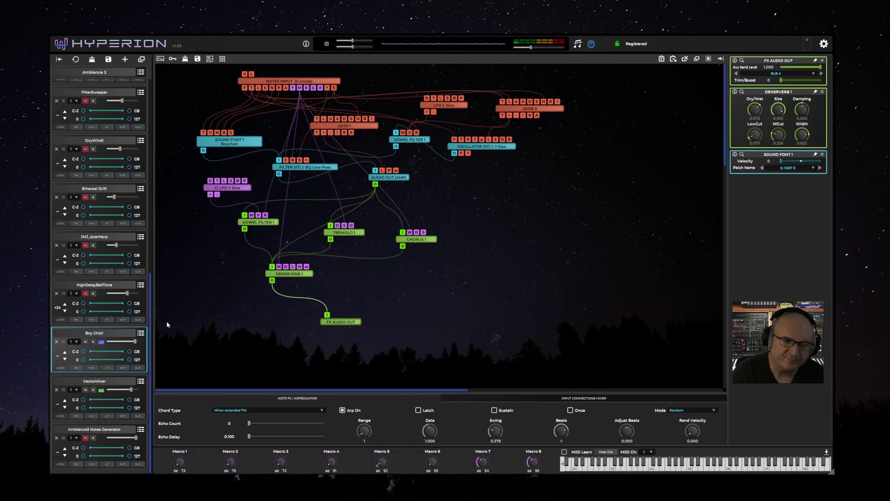
Mute Boy Choir and display VectorMixer's Circuit Theory, The Sequencer, JmJ Harp and Boy Choir bus inputs.
left_click(112, 379)
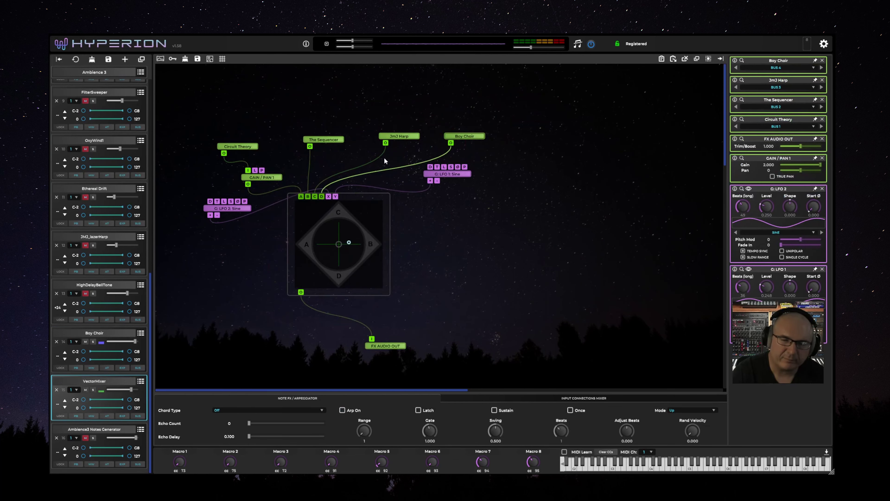
left_click(85, 341)
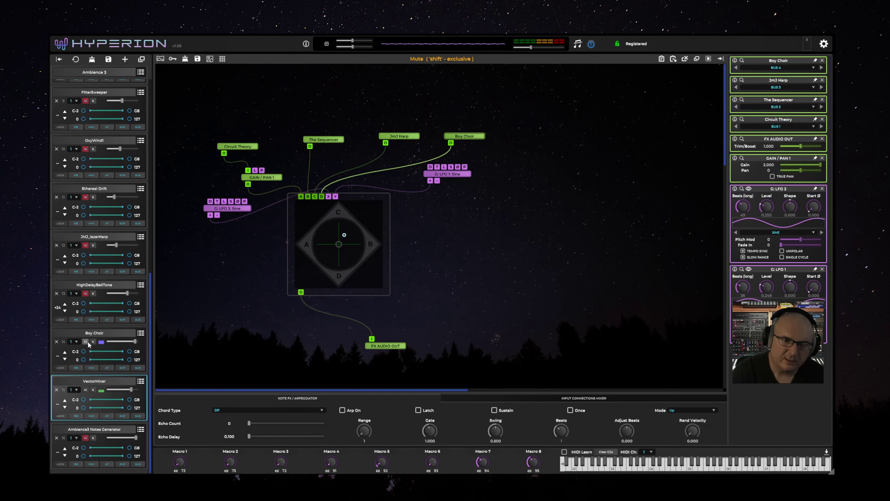
left_click(255, 145)
left_click(326, 141)
left_click(401, 137)
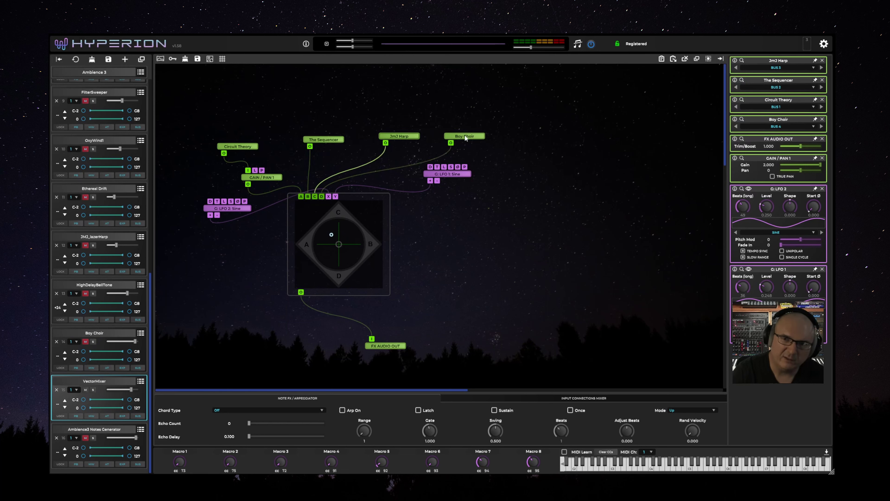
left_click(466, 136)
left_click(242, 149)
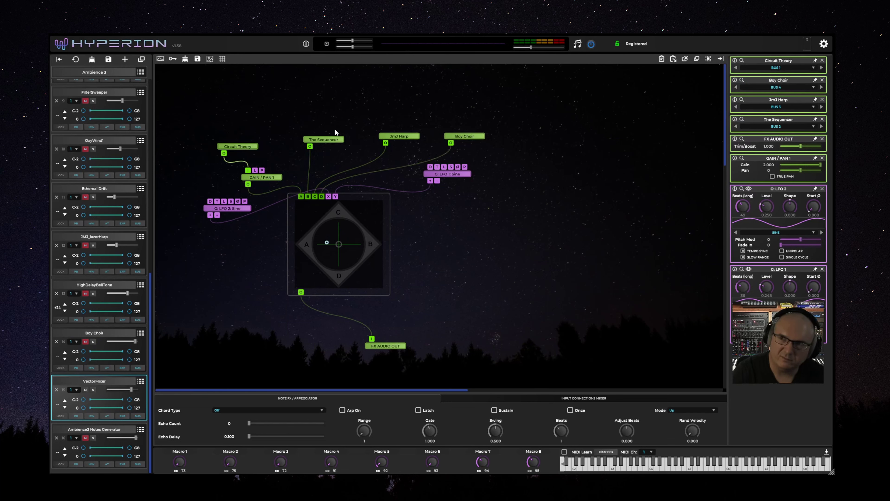
left_click(332, 139)
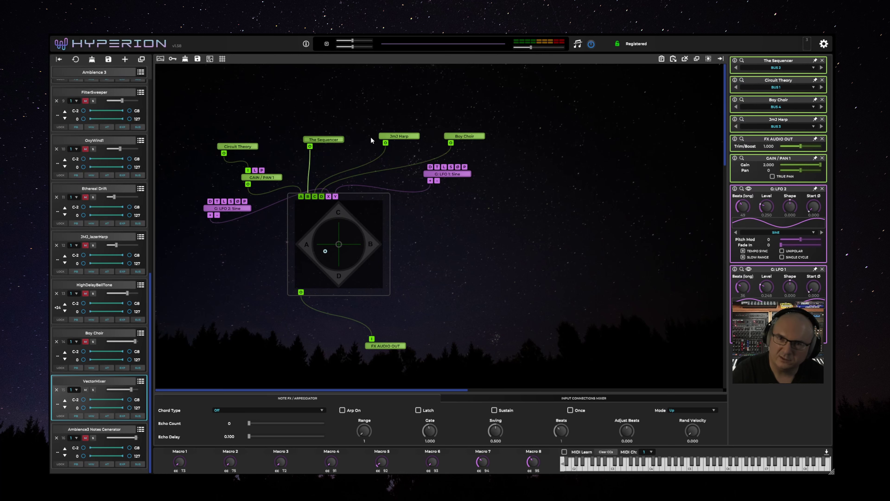
left_click(400, 136)
left_click(466, 136)
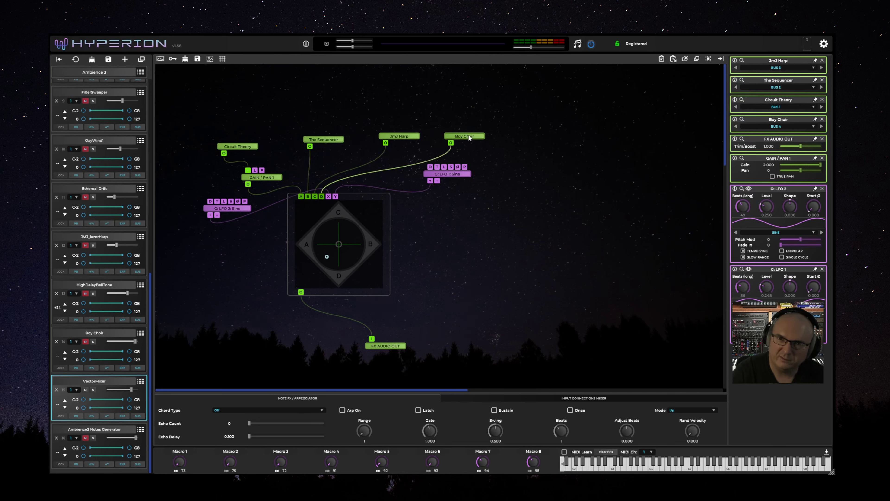
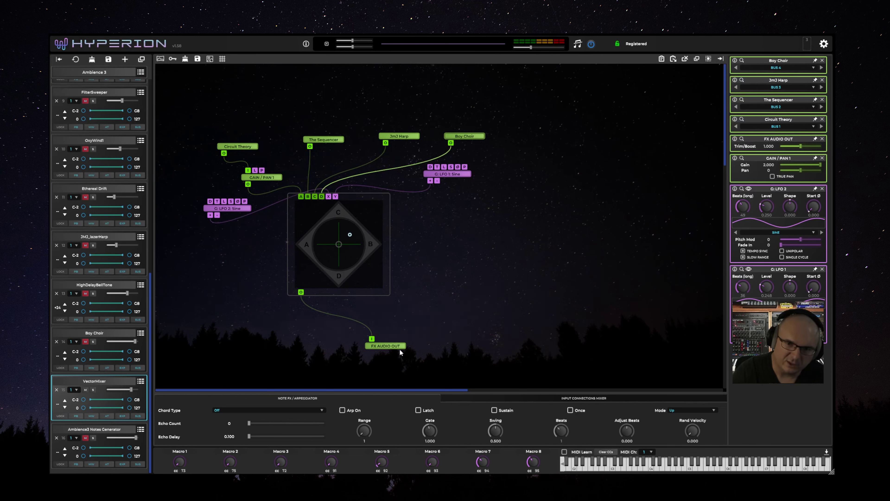
Move the FX AUDIO OUT node closer beneath the vector mixer, and briefly unmute Boy Choir and JMJ_lazerHarp before muting both again.
left_click_drag(402, 349, 357, 352)
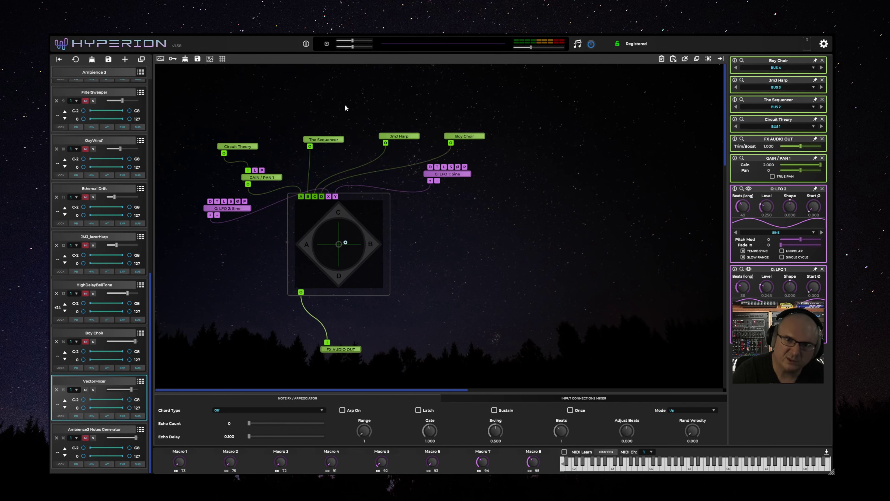
left_click(85, 341)
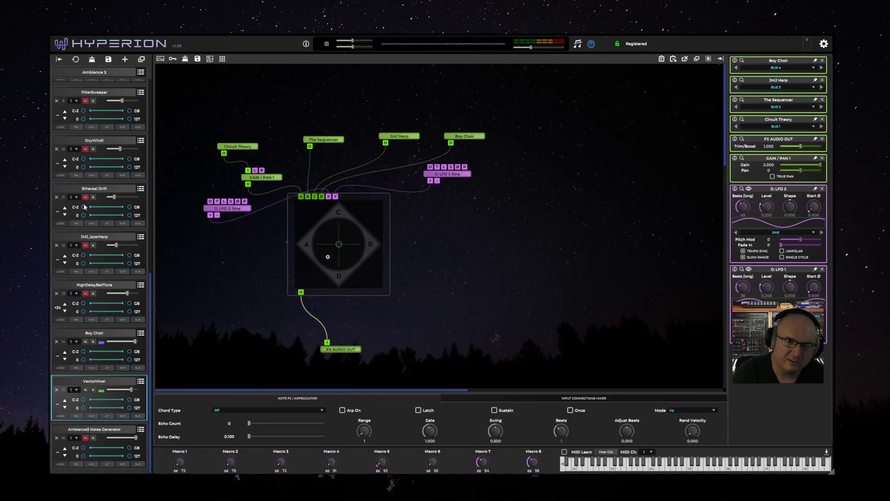
left_click(85, 245)
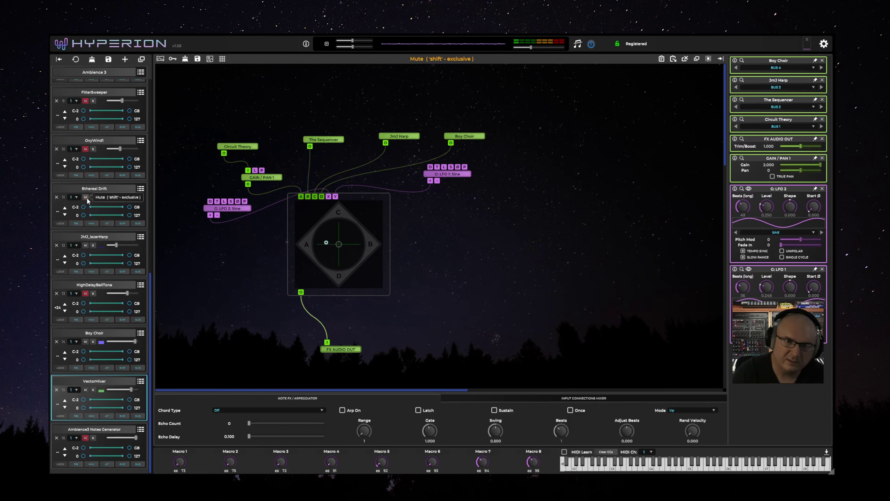
left_click(85, 341)
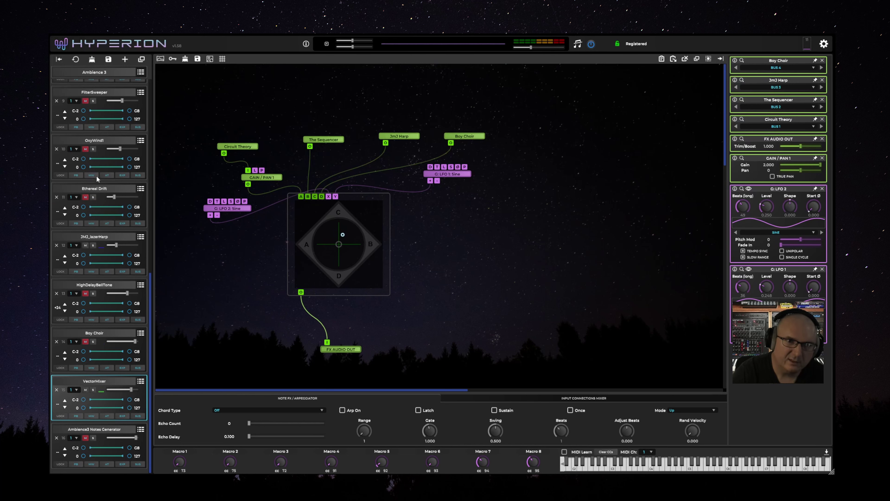
left_click(85, 245)
Display the Ambience3 Notes Generator layer with its sample players, unmute it and slightly raise the master volume.
mouse_move(151, 313)
left_mouse_down()
mouse_move(156, 113)
mouse_move(144, 322)
left_mouse_up()
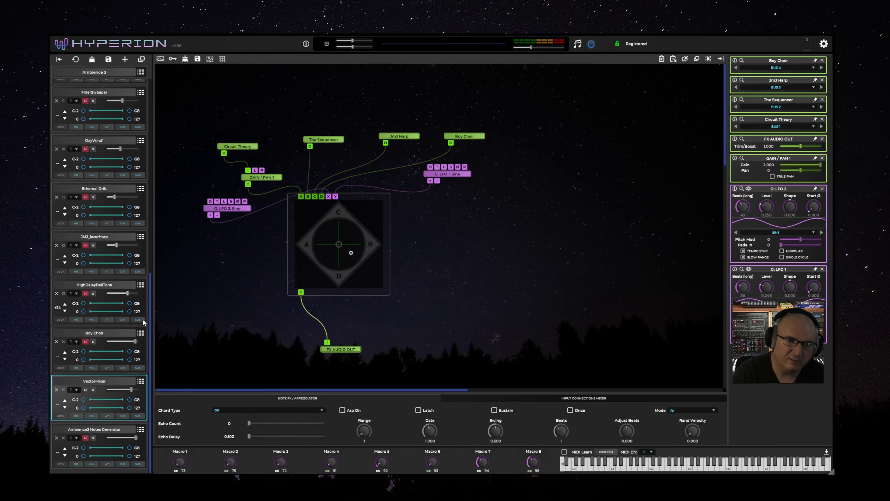
left_click(87, 440)
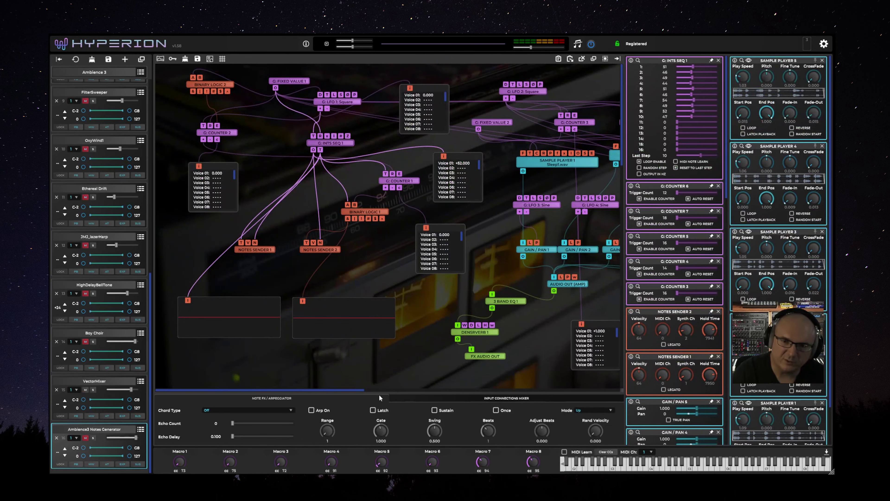
left_click_drag(349, 390, 465, 395)
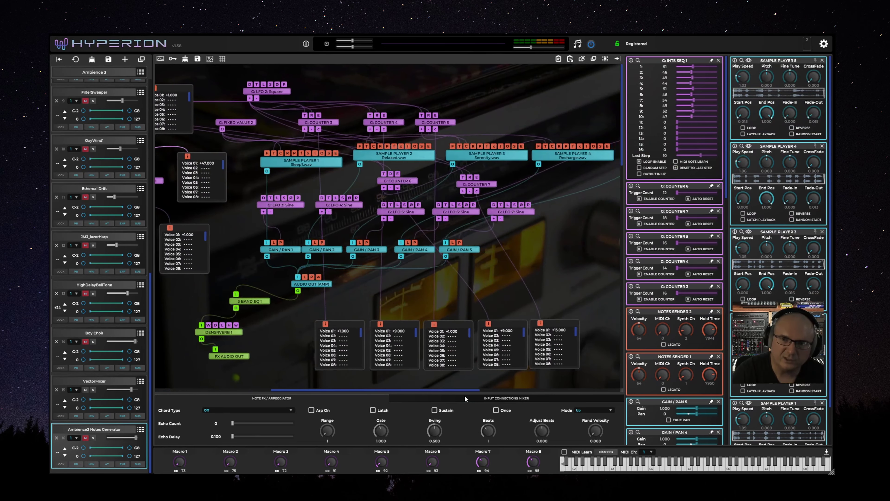
left_click(85, 438)
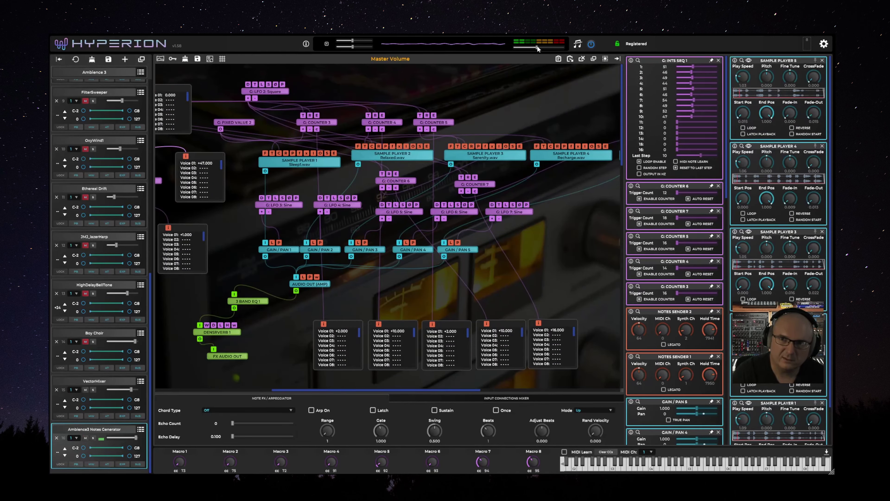
left_click_drag(537, 45, 541, 46)
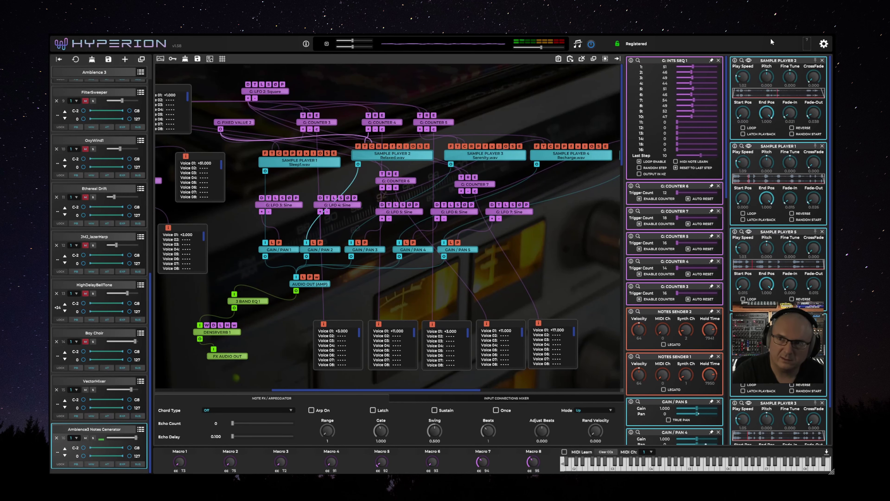
View the waveforms of sample players 2, 1, 5, 4 and 3 one after another, ending on Serenity.wav.
left_click(748, 61)
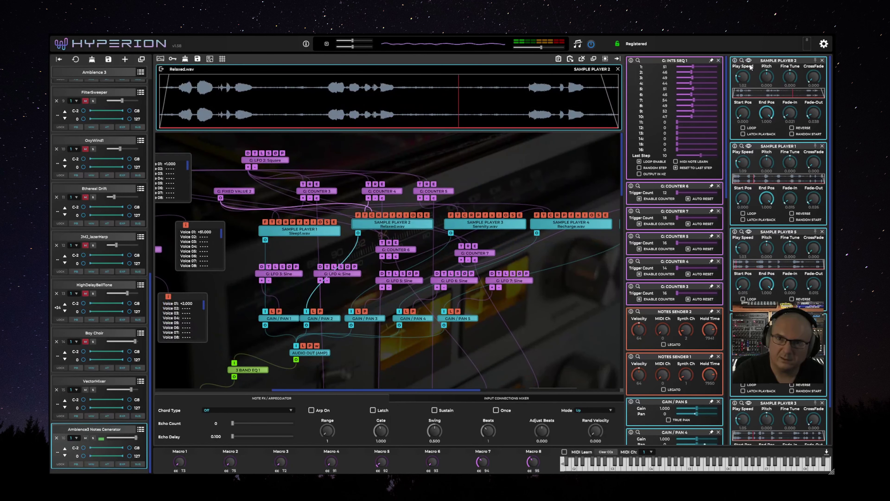
left_click(748, 146)
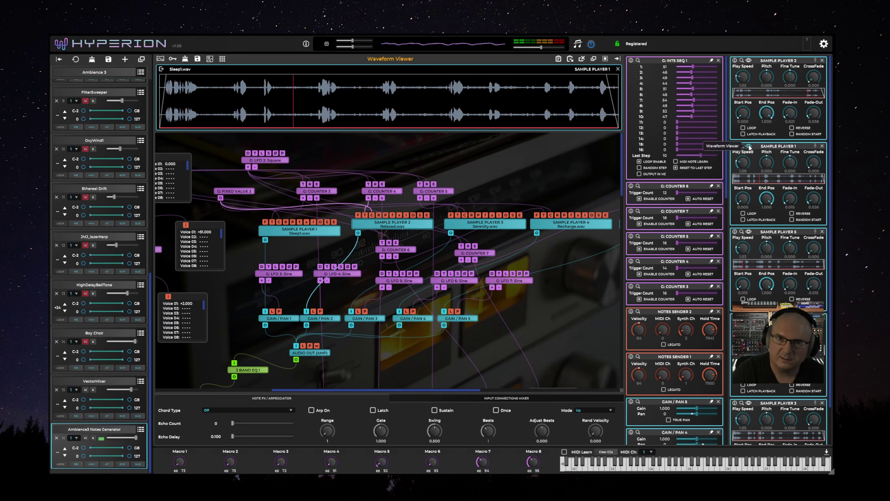
left_click(749, 232)
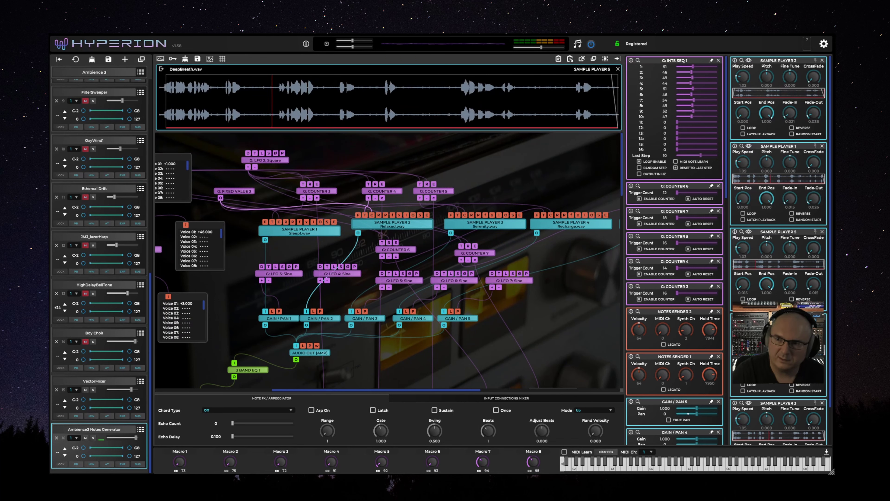
left_click(749, 317)
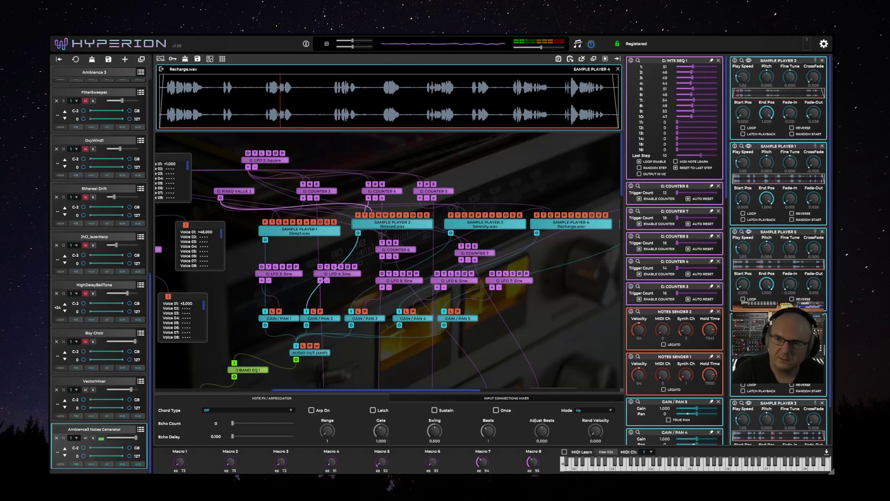
left_click(748, 402)
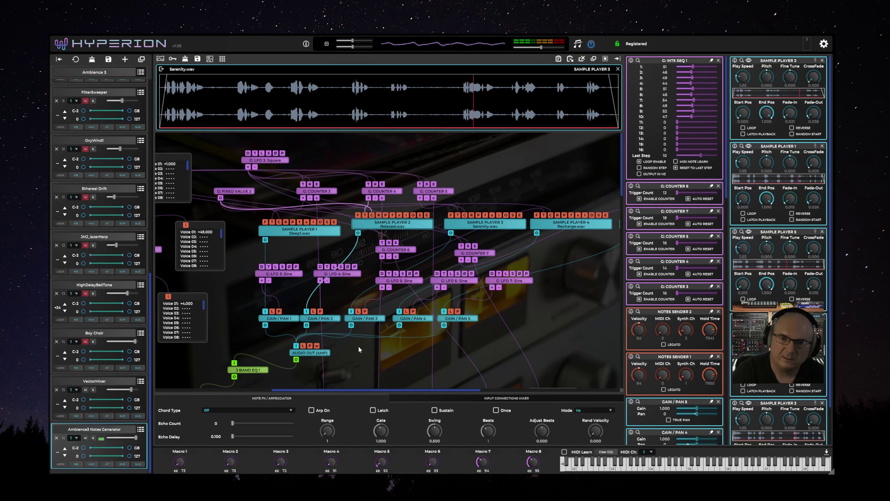
Display the G: LFO 3 and G: LFO 4 settings and lower the Ambience3 Notes Generator layer volume.
left_click(298, 275)
left_click(328, 275)
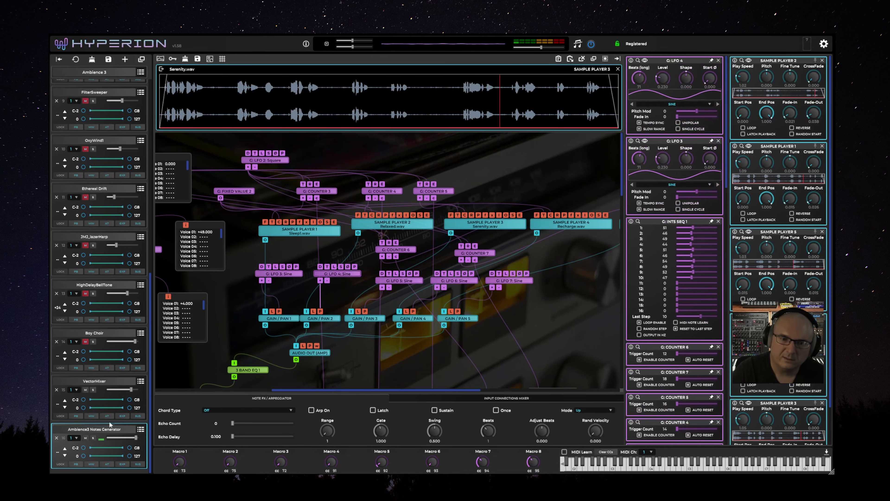
left_click_drag(136, 438, 112, 440)
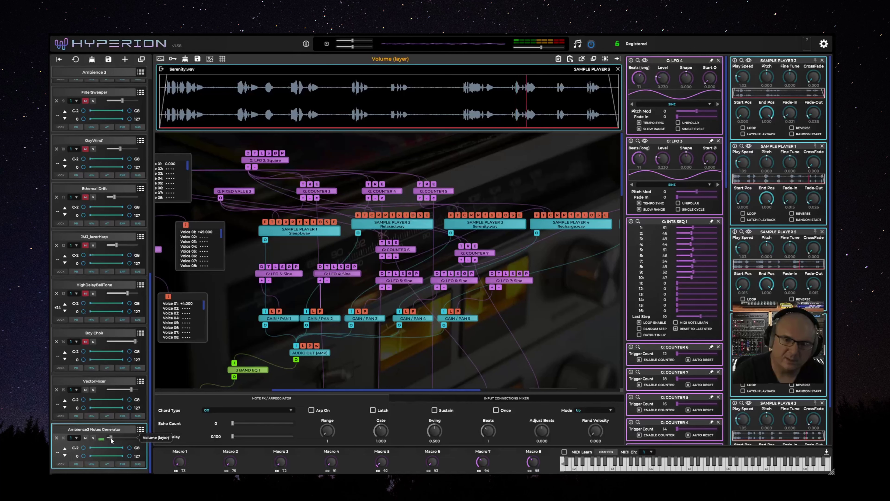
Display the settings of counters 3, 4 and 5 and of G: LFO 2, moving the LFO 2 node slightly higher.
left_click_drag(308, 196, 301, 196)
left_click(392, 192)
left_click(452, 194)
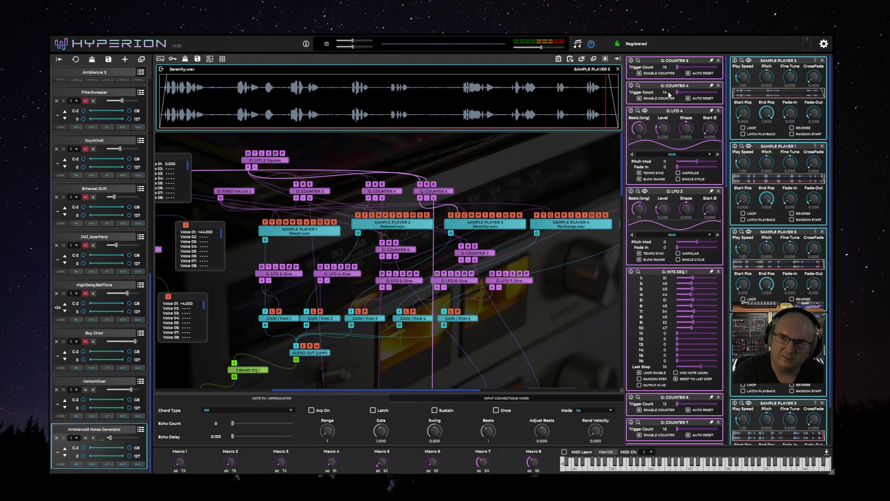
left_click(382, 191)
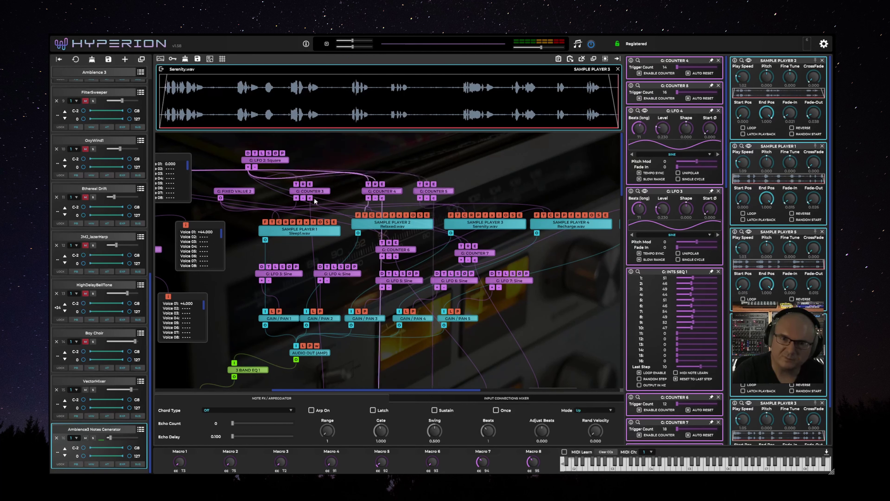
left_click(309, 196)
left_click_drag(274, 162, 270, 151)
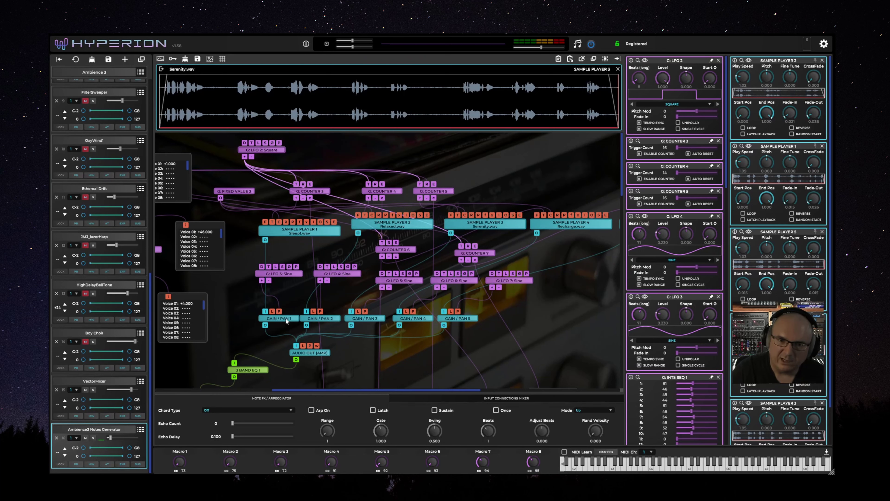
Move the GAIN / PAN 1 node away from GAIN / PAN 2 and display the G: LFO 3, 4 and 5 settings.
left_click_drag(285, 321, 265, 320)
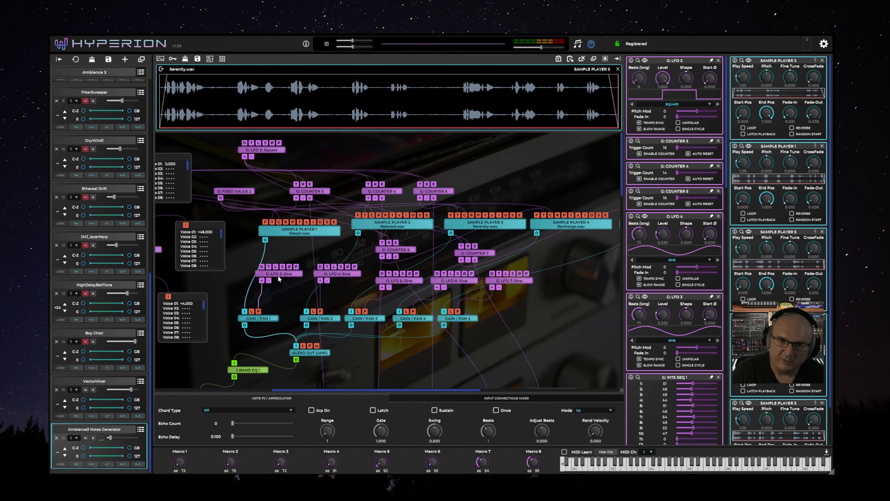
left_click(278, 275)
left_click(341, 275)
left_click(392, 282)
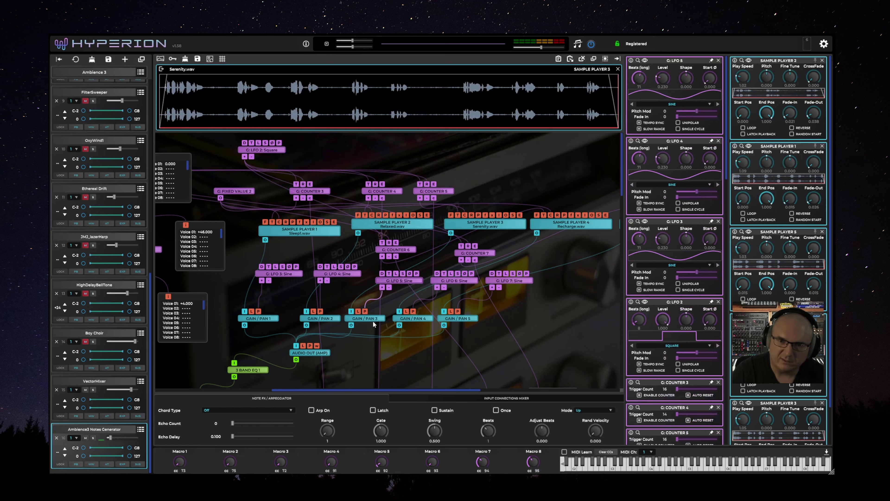
Display the settings of GAIN / PAN 3, 2, 4 and 5.
left_click(364, 318)
left_click(317, 318)
left_click(414, 318)
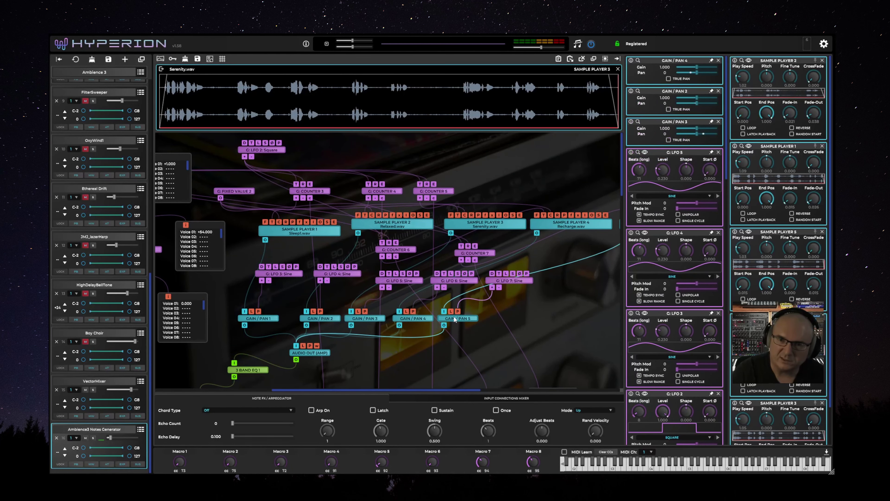
left_click(457, 318)
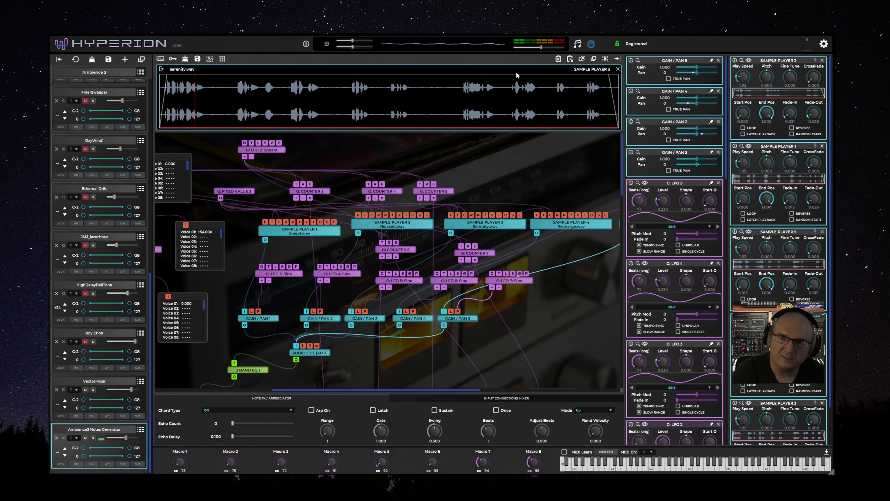
Raise the master volume and unmute the silenced layers, including JMJ_lazerHarp and OxyWind1.
left_click_drag(546, 47, 552, 44)
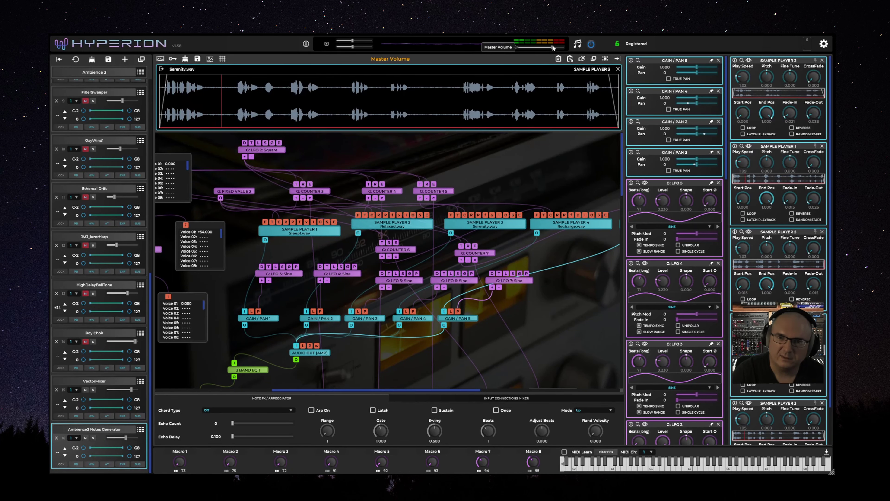
left_click_drag(440, 387, 571, 397)
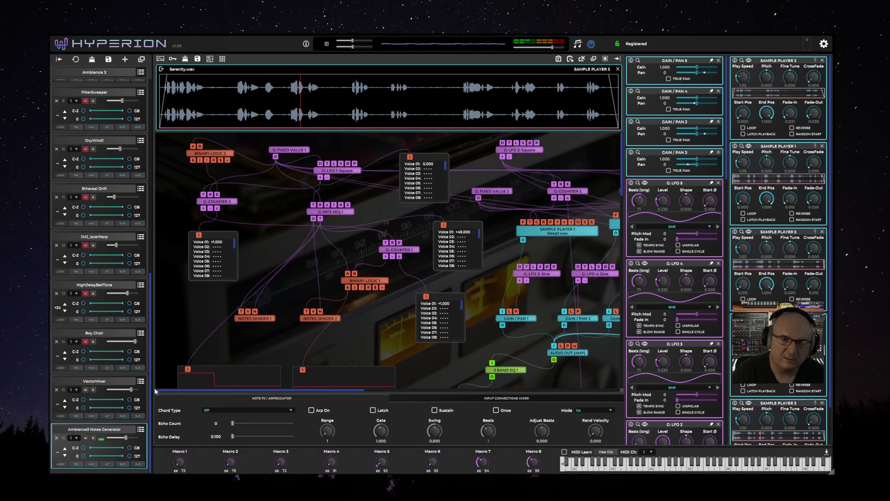
scroll(136, 407, "up", 2)
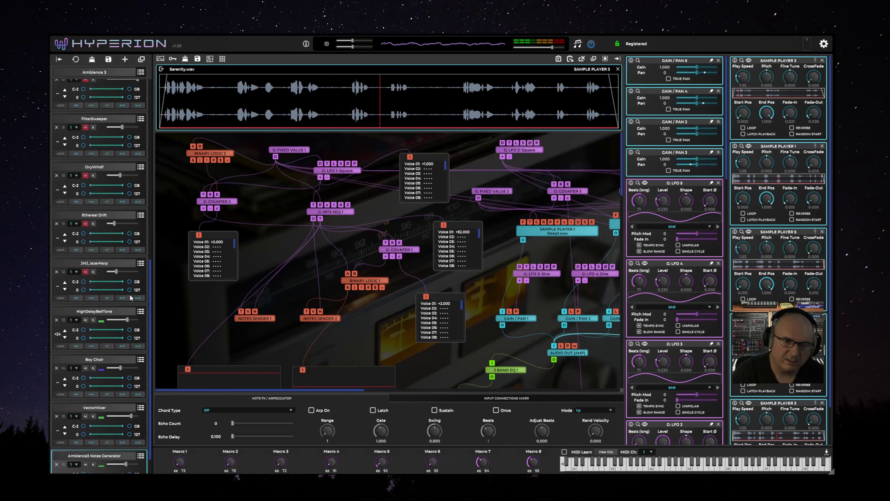
left_click(85, 271)
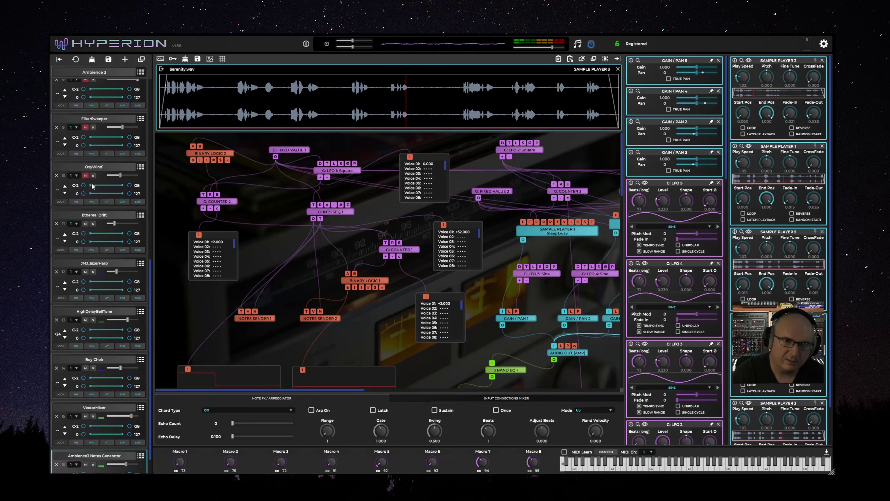
left_click(85, 175)
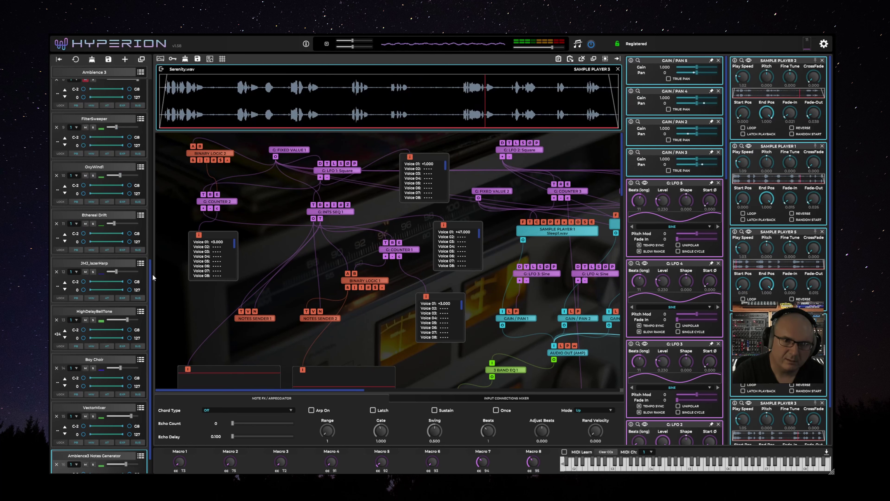
Unmute the Circuit Theory layer, the three Init_Sine layers, EvolverPad1, Simple Soft Pad and PolysixHit.
scroll(87, 350, "up", 6)
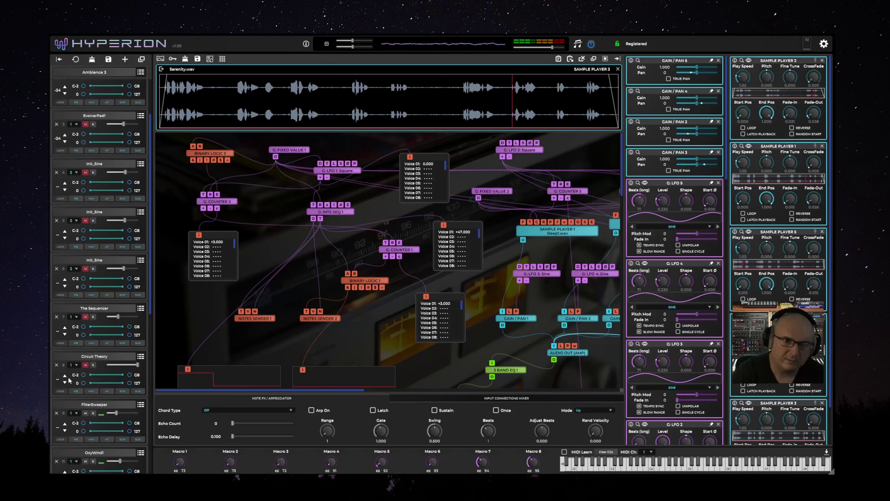
left_click(85, 268)
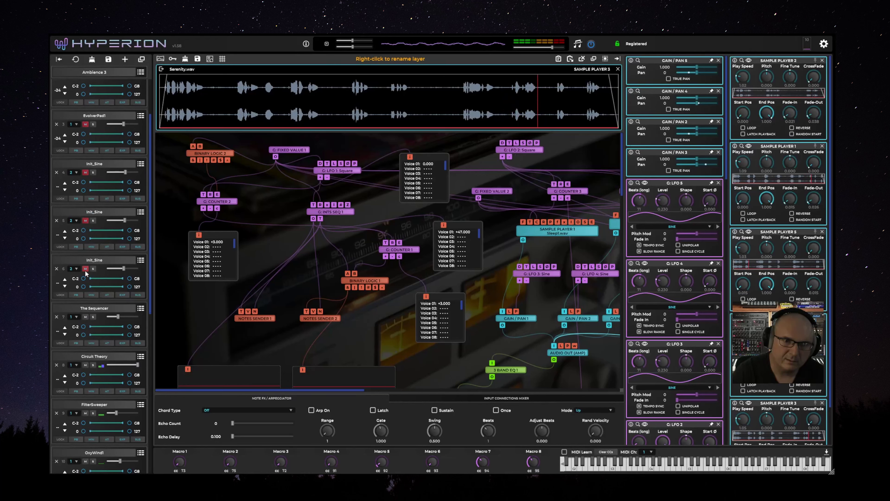
left_click(85, 220)
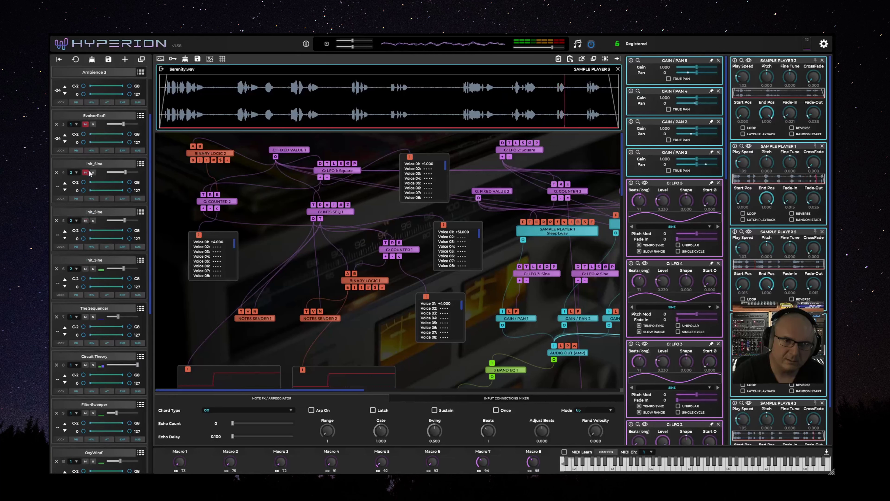
left_click(86, 172)
left_click(85, 125)
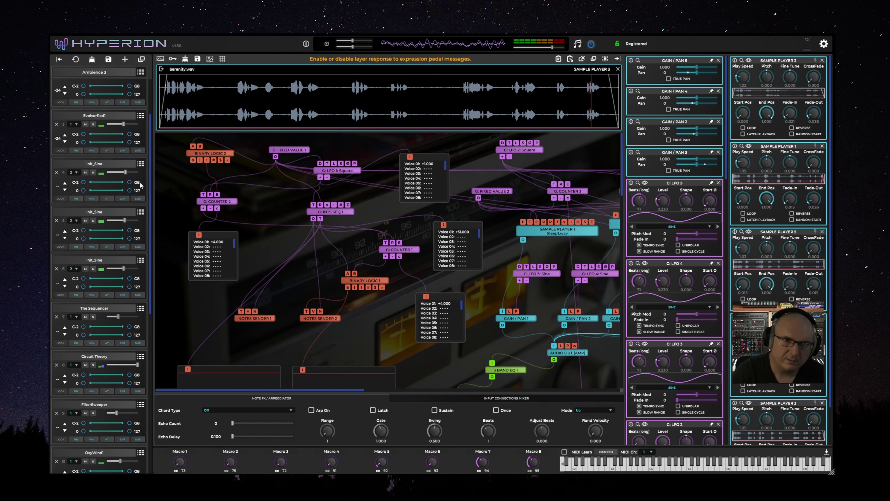
scroll(105, 126, "up", 2)
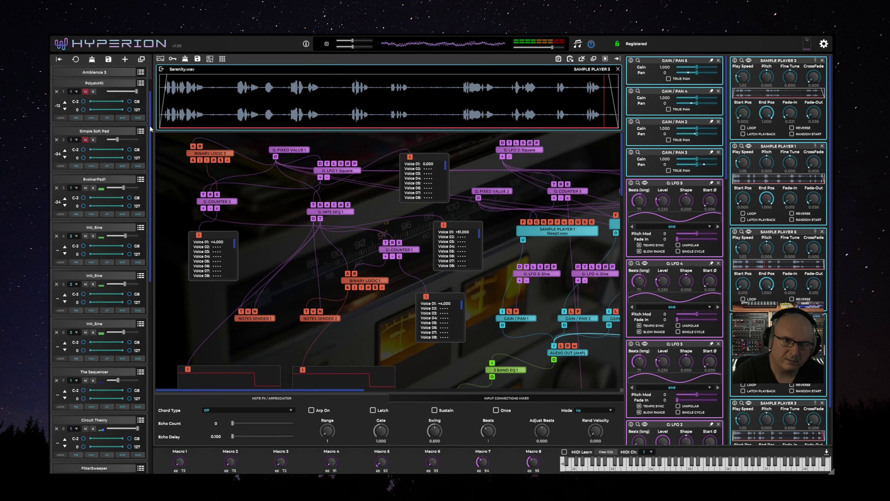
left_click(85, 143)
left_click(86, 95)
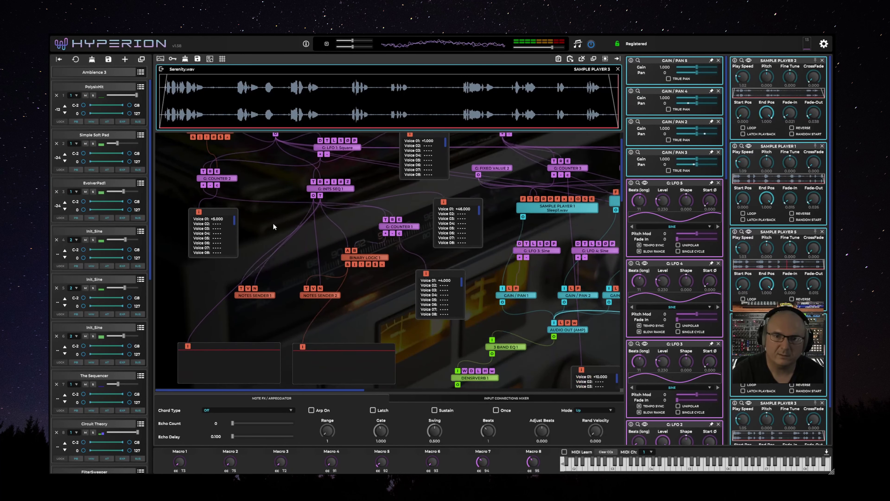
Open The Sequencer layer and display the connections feeding the voice data graph and the FILTER (ST) 1 cutoff.
left_click(109, 378)
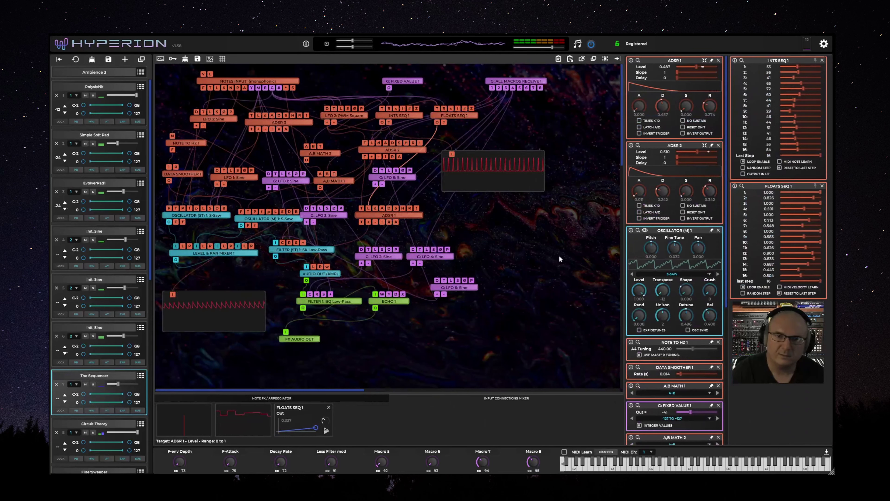
left_click(452, 153)
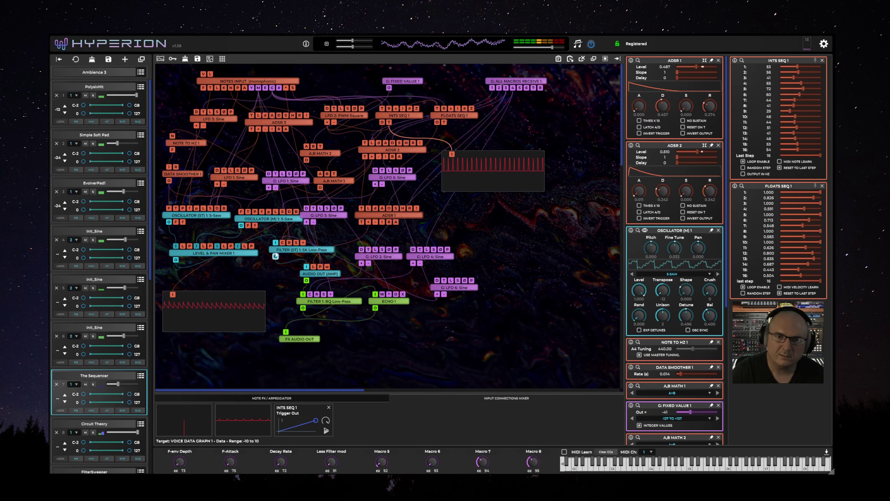
left_click(284, 241)
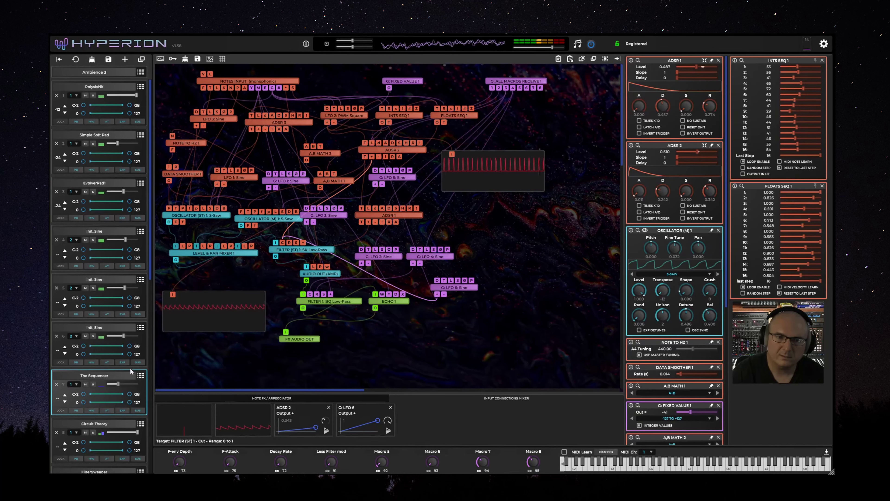
View the Circuit Theory layer, the Ambience 3 combi overview and the PolysixHit layer in turn.
left_click(121, 420)
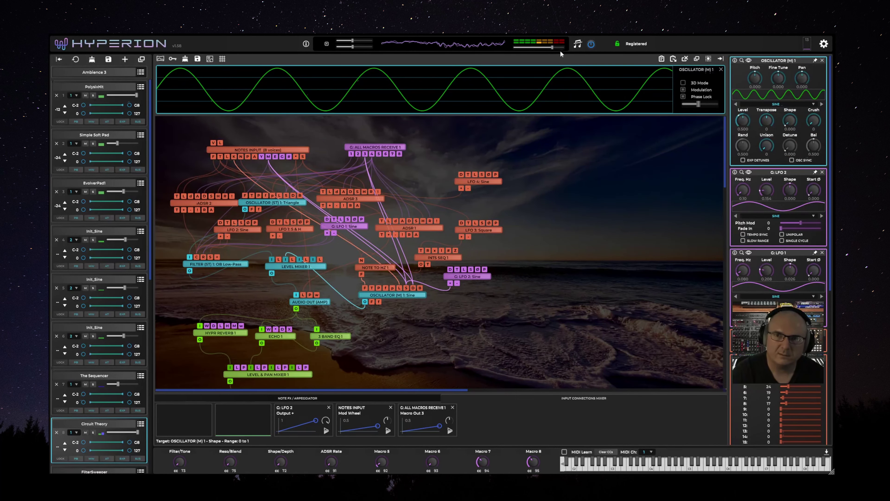
left_click(95, 72)
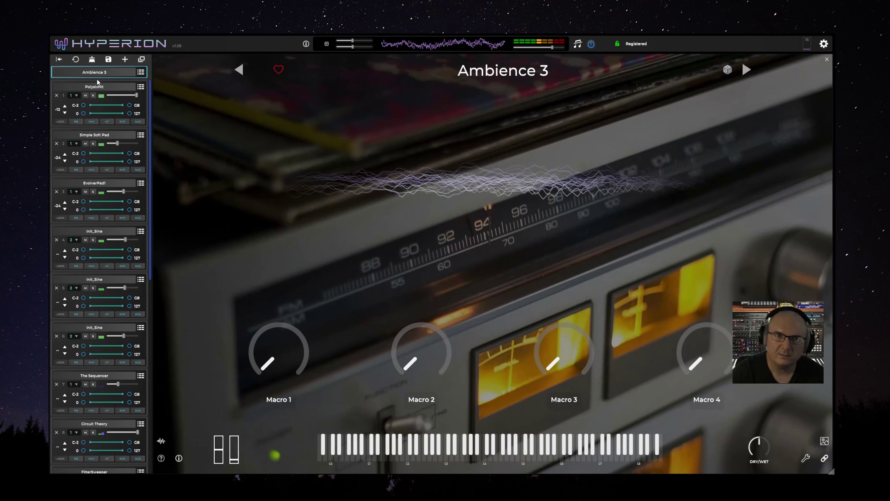
left_click(96, 87)
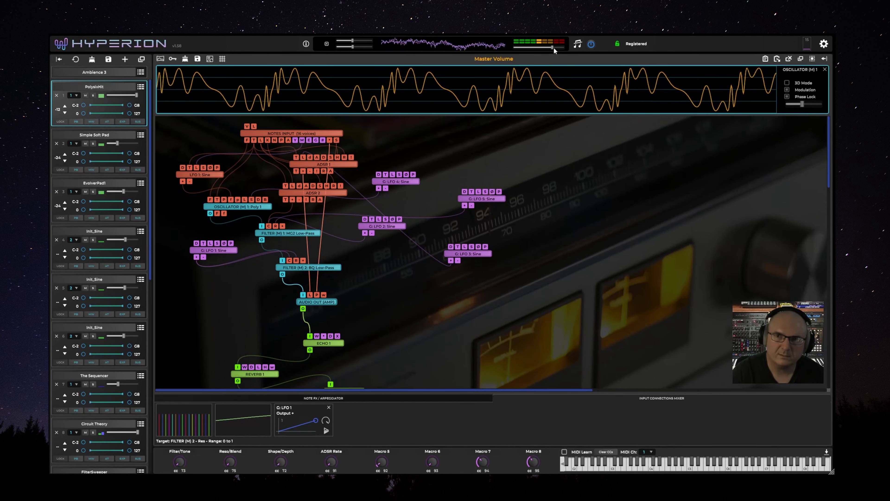
Fade the master volume down almost to minimum and return to the Ambience 3 combi overview.
left_click_drag(553, 47, 538, 49)
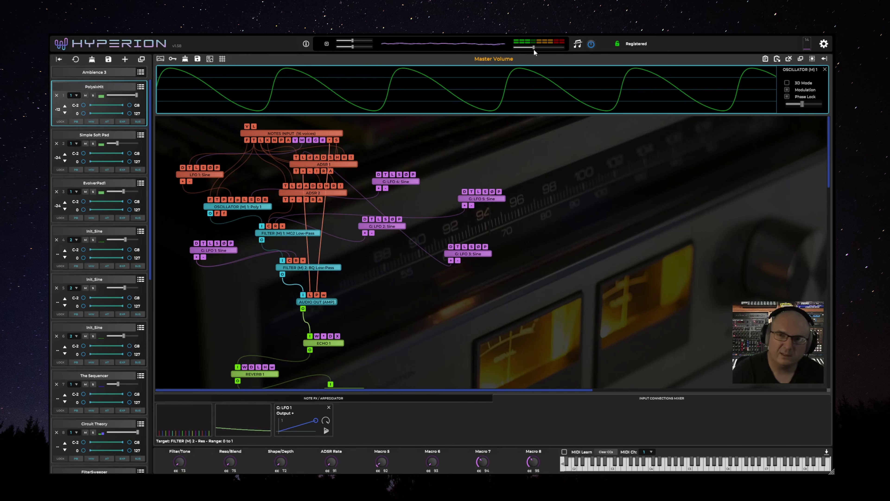
left_click_drag(533, 49, 518, 46)
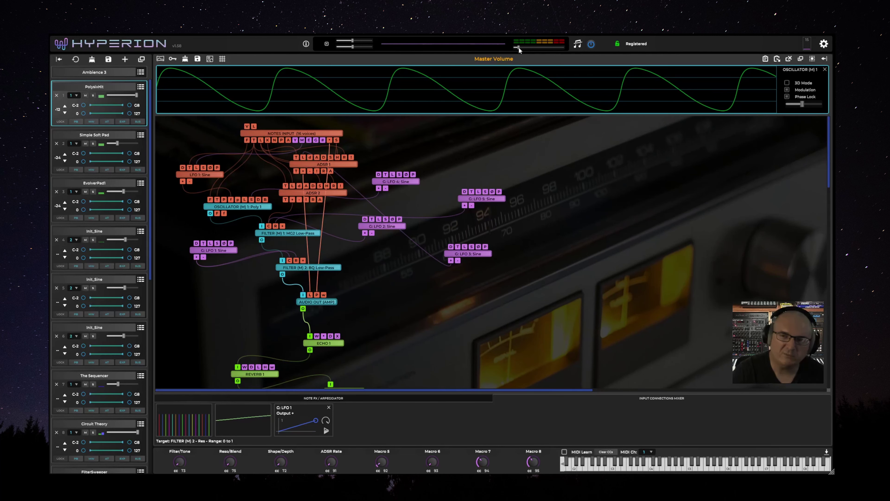
left_click(118, 74)
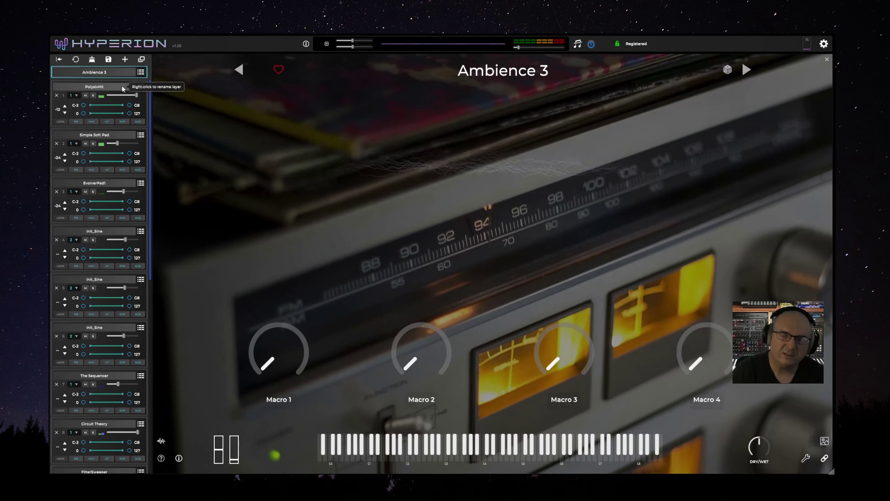